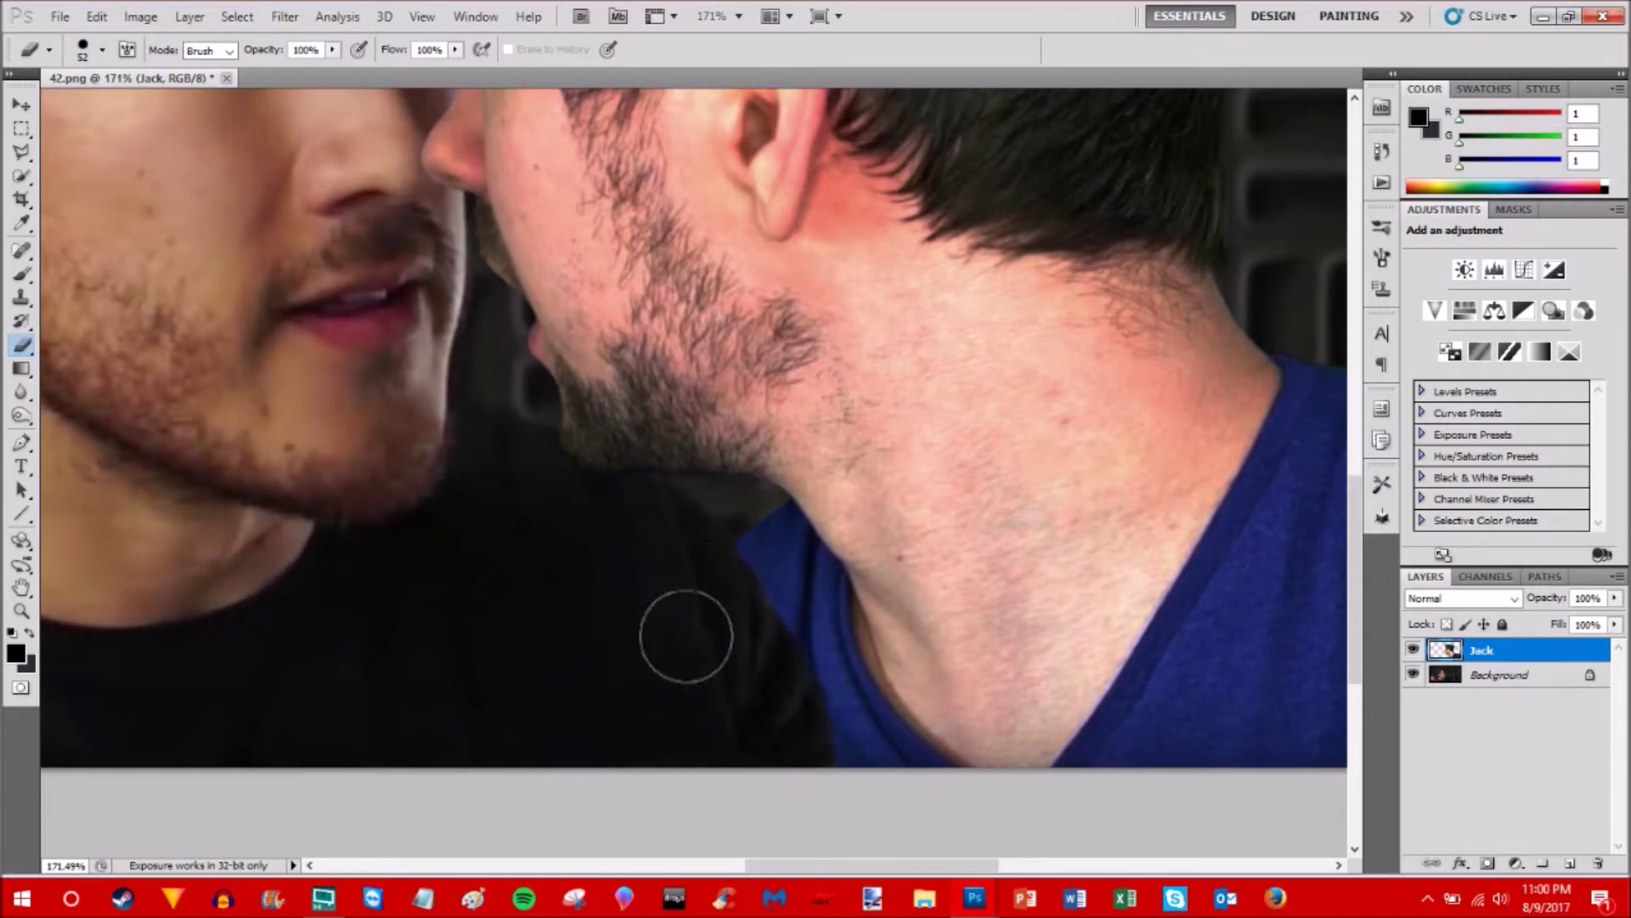
- Reduce the Eraser brush size to 3 px for fine cleanup around the green hair
{"action": "scroll", "coordinate": [688, 554], "scroll_direction": "down", "scroll_amount": 5}
{"action": "key", "text": "alt"}
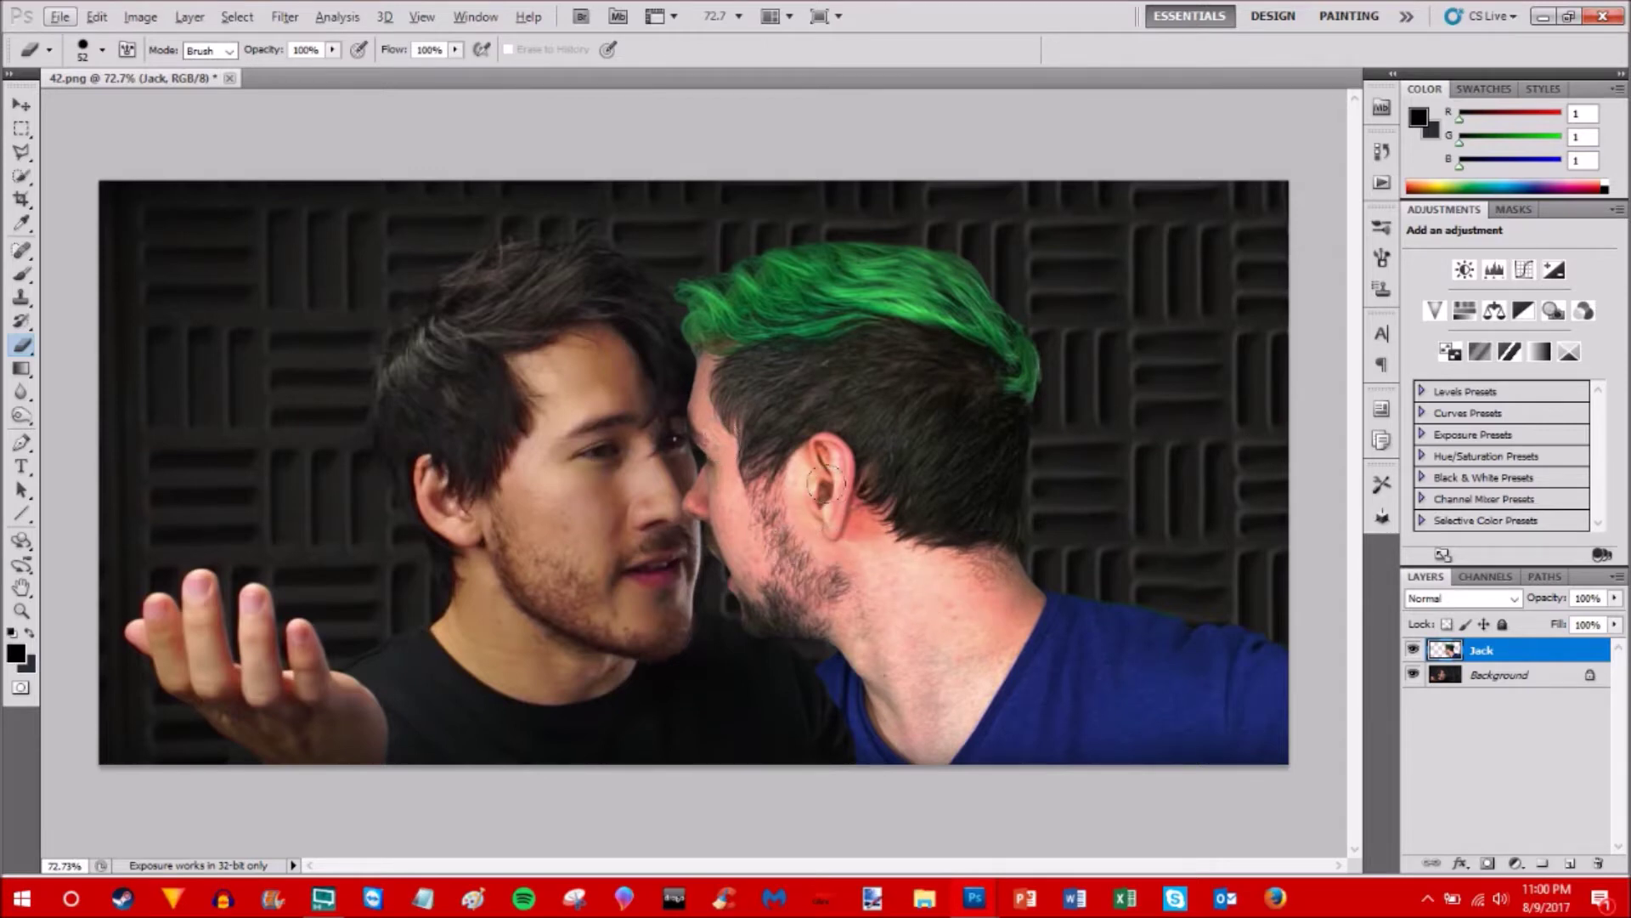
{"action": "scroll", "coordinate": [716, 430], "scroll_direction": "up", "scroll_amount": 5}
{"action": "scroll", "coordinate": [727, 427], "scroll_direction": "down", "scroll_amount": 2}
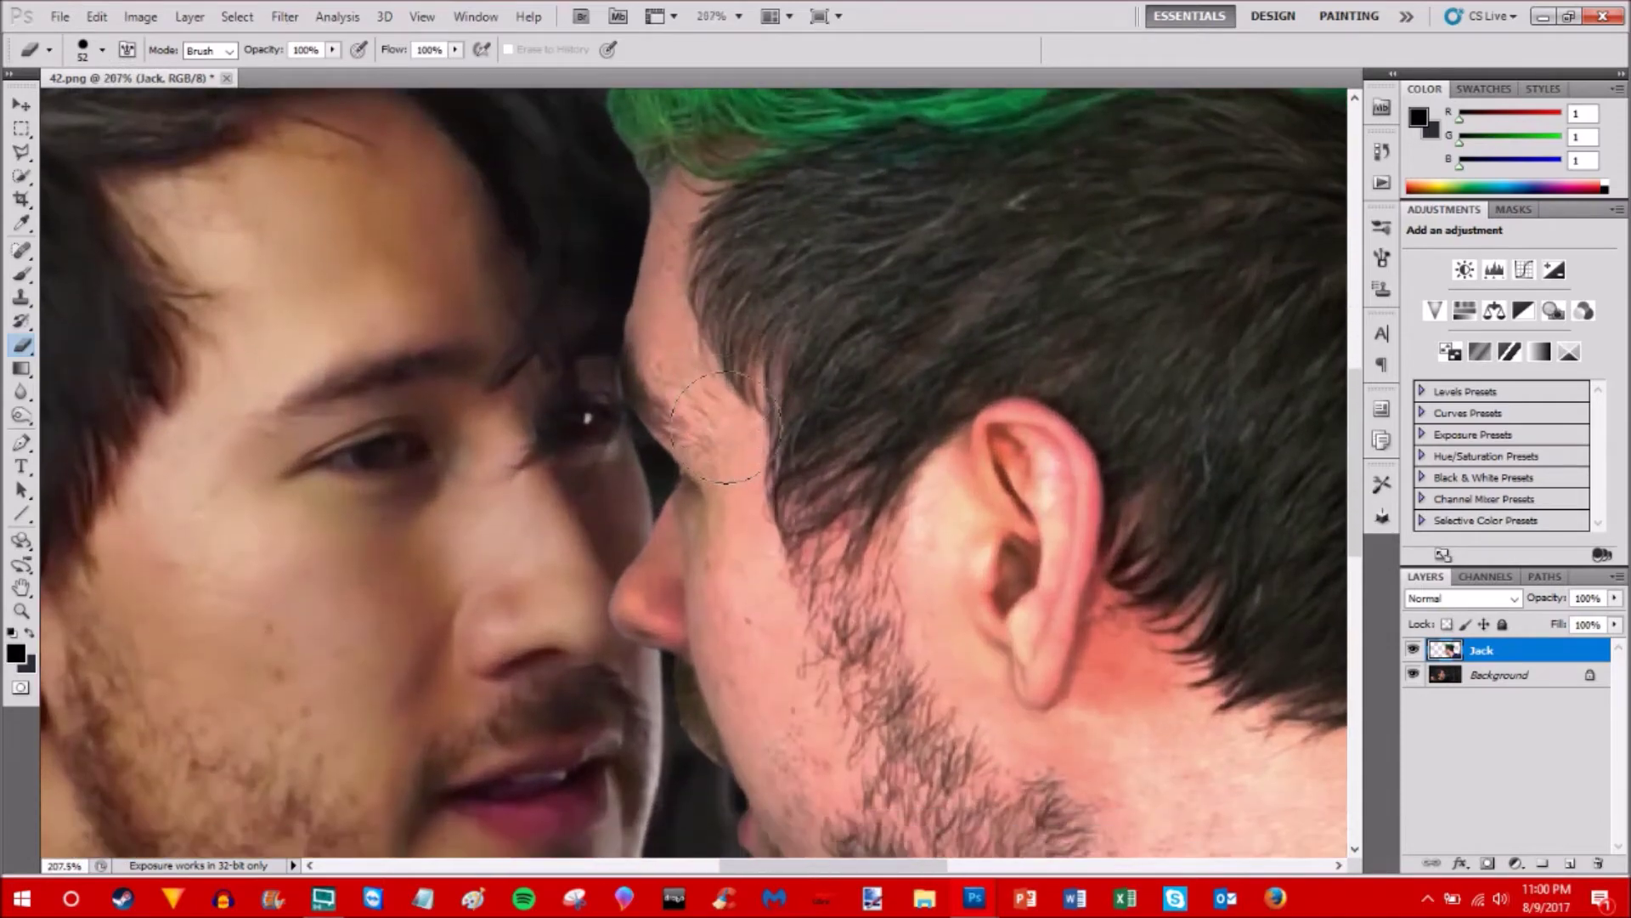
{"action": "scroll", "coordinate": [727, 426], "scroll_direction": "up", "scroll_amount": 2}
{"action": "scroll", "coordinate": [727, 428], "scroll_direction": "up", "scroll_amount": 4}
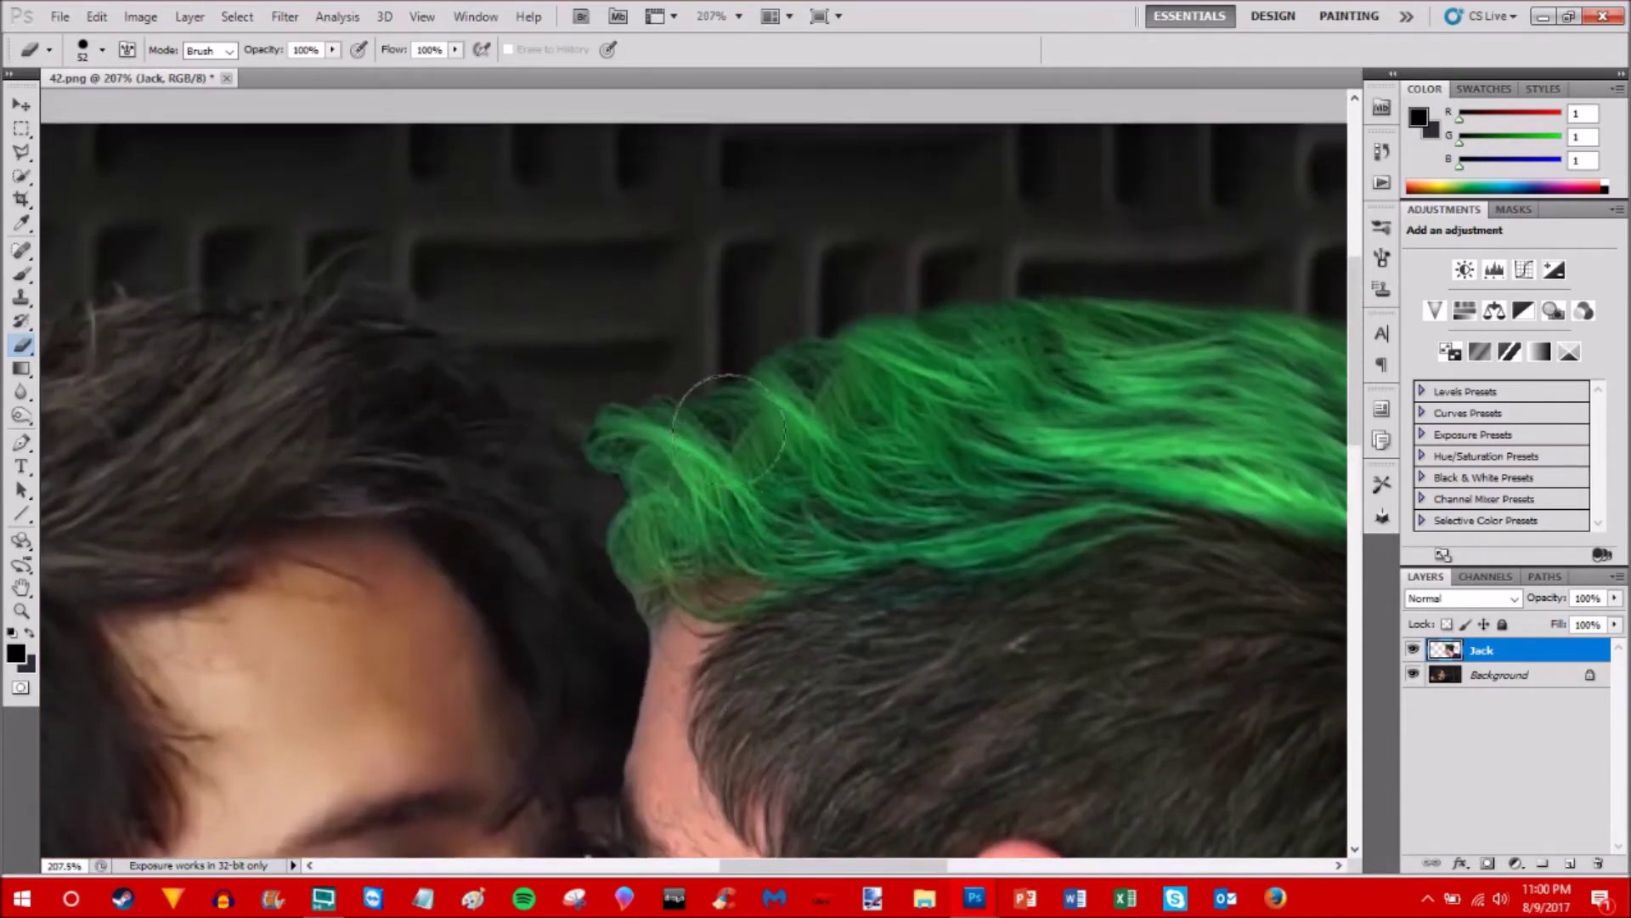
{"action": "scroll", "coordinate": [728, 429], "scroll_direction": "down", "scroll_amount": 1}
{"action": "scroll", "coordinate": [679, 438], "scroll_direction": "down", "scroll_amount": 4}
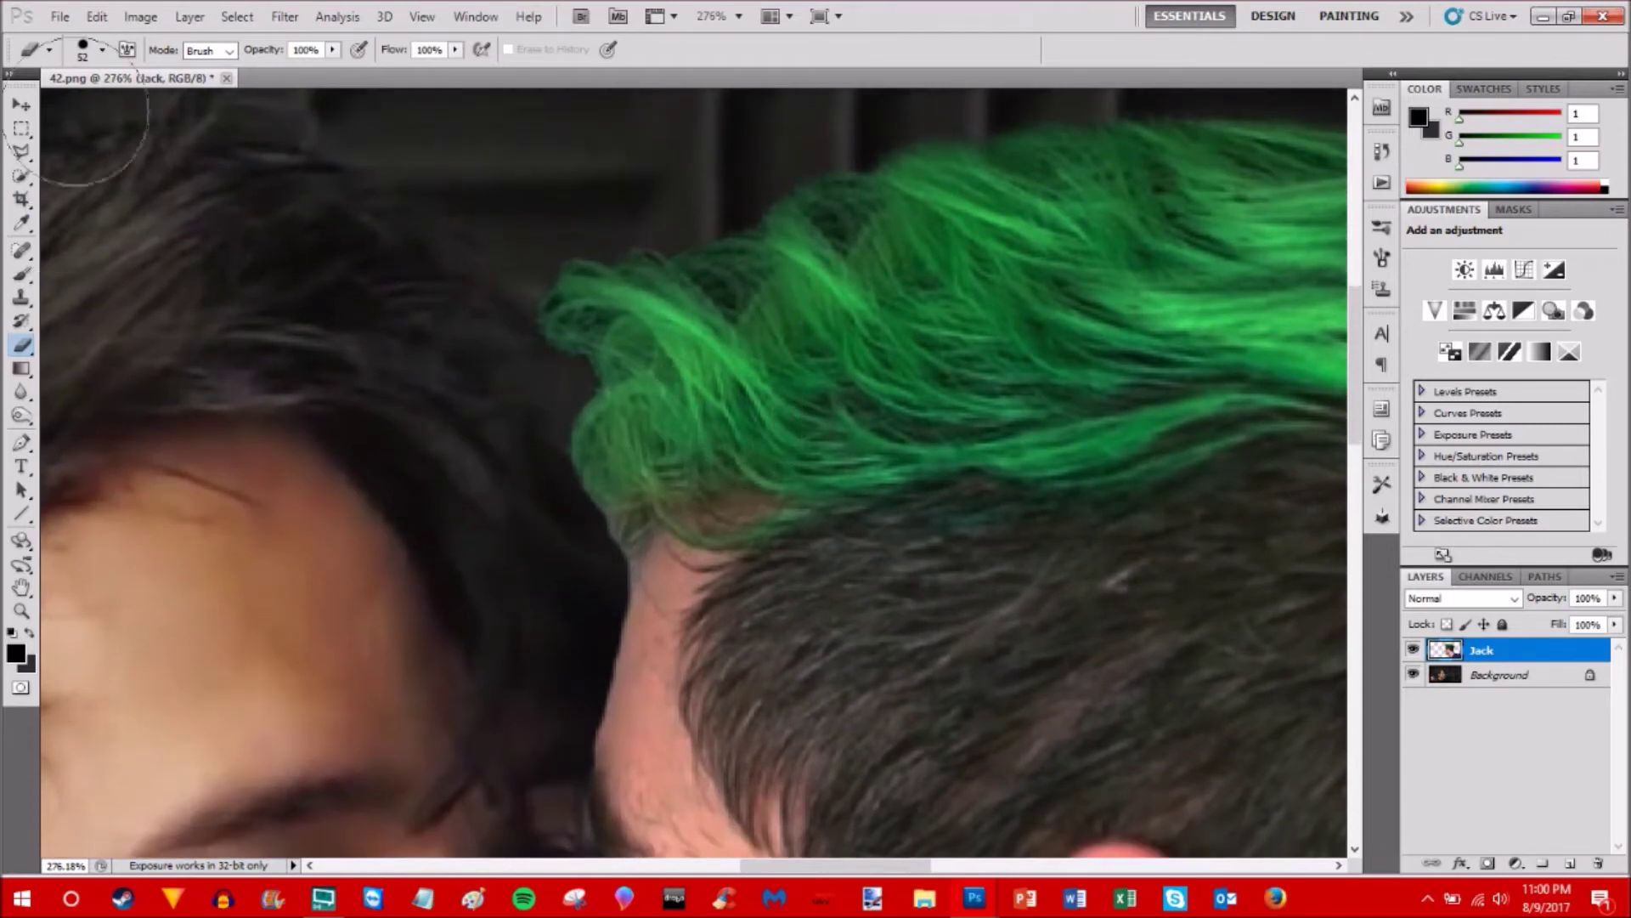
{"action": "left_click", "coordinate": [85, 56]}
{"action": "left_click_drag", "start_coordinate": [76, 106], "coordinate": [31, 114]}
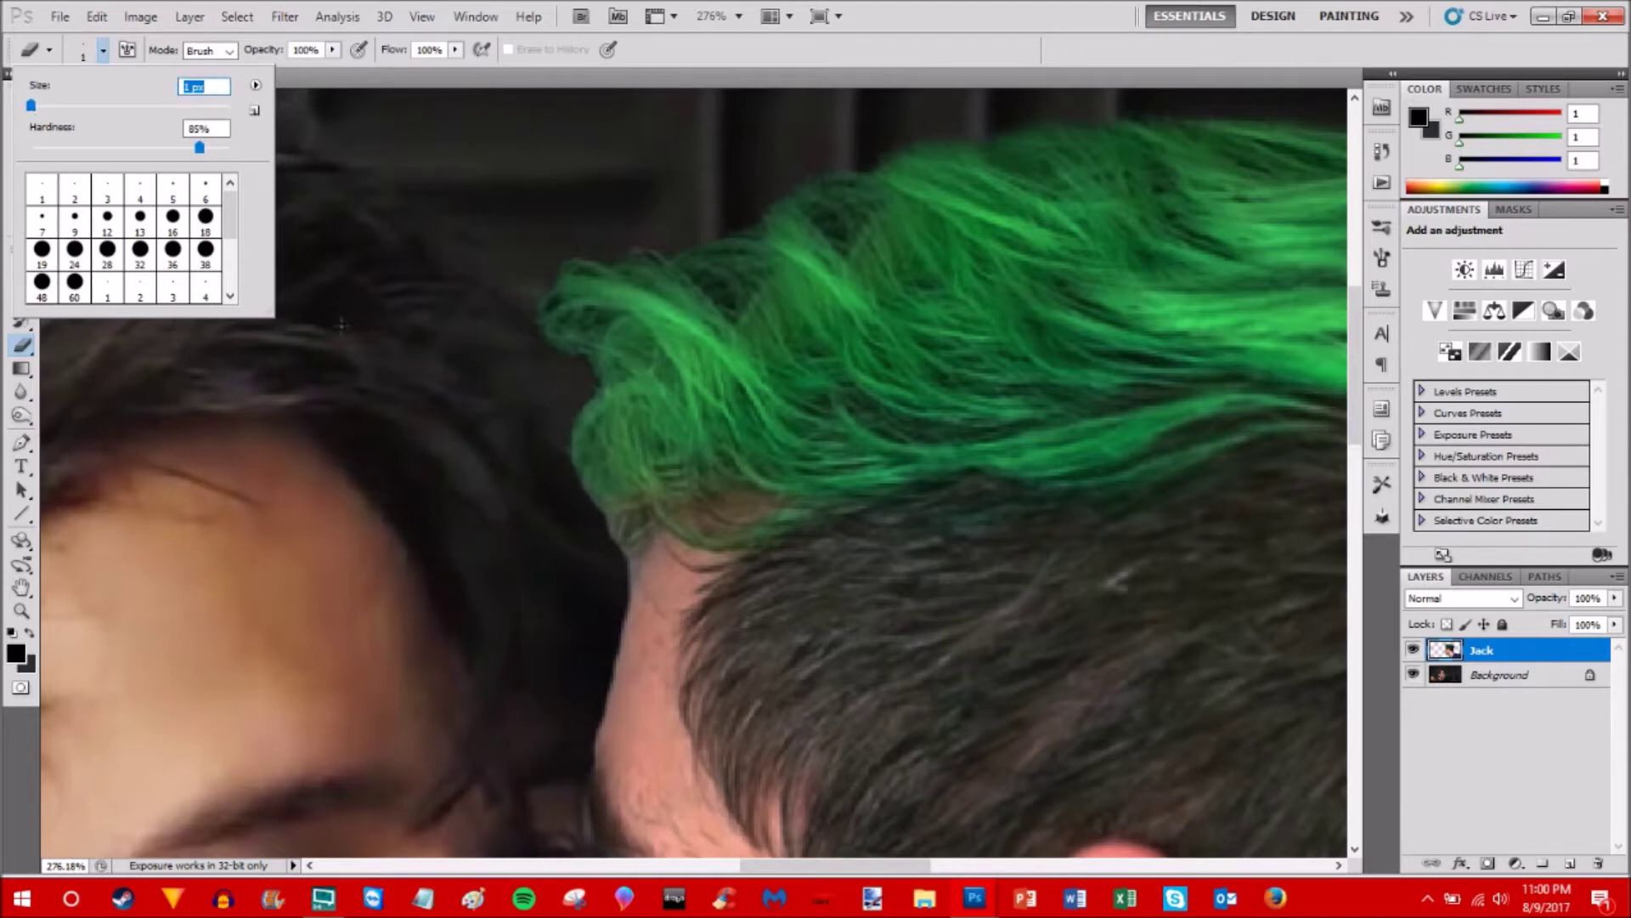
{"action": "left_click", "coordinate": [32, 108]}
{"action": "left_click_drag", "start_coordinate": [33, 109], "coordinate": [34, 109]}
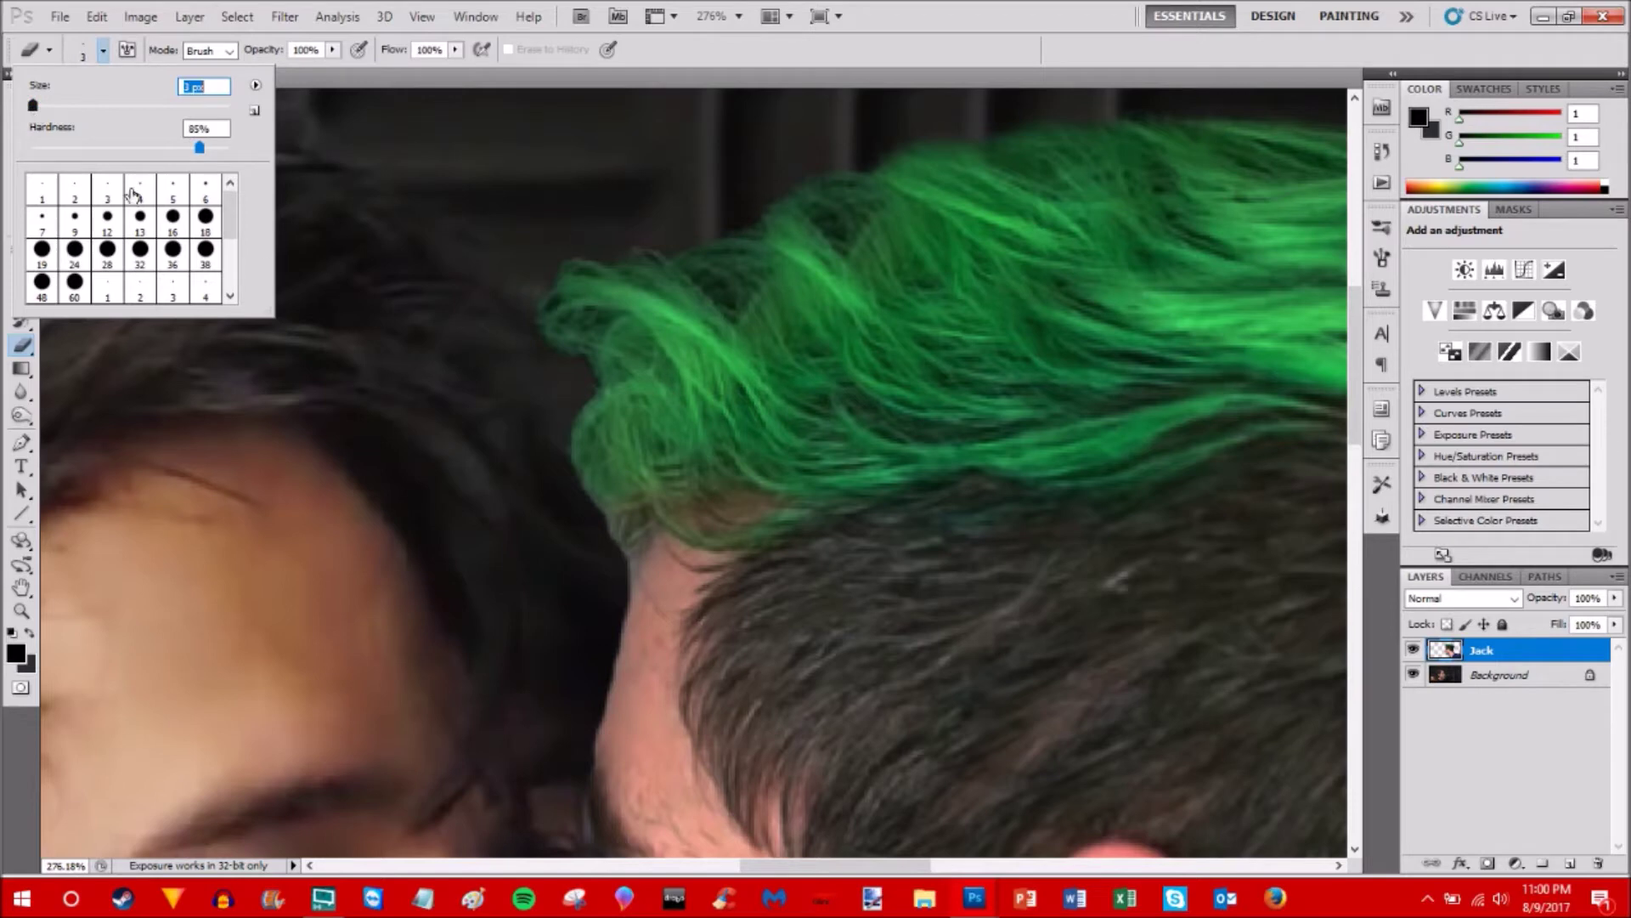
- Erase the leftover fringe along the forehead and the outer edge of the green hair
{"action": "left_click", "coordinate": [621, 598]}
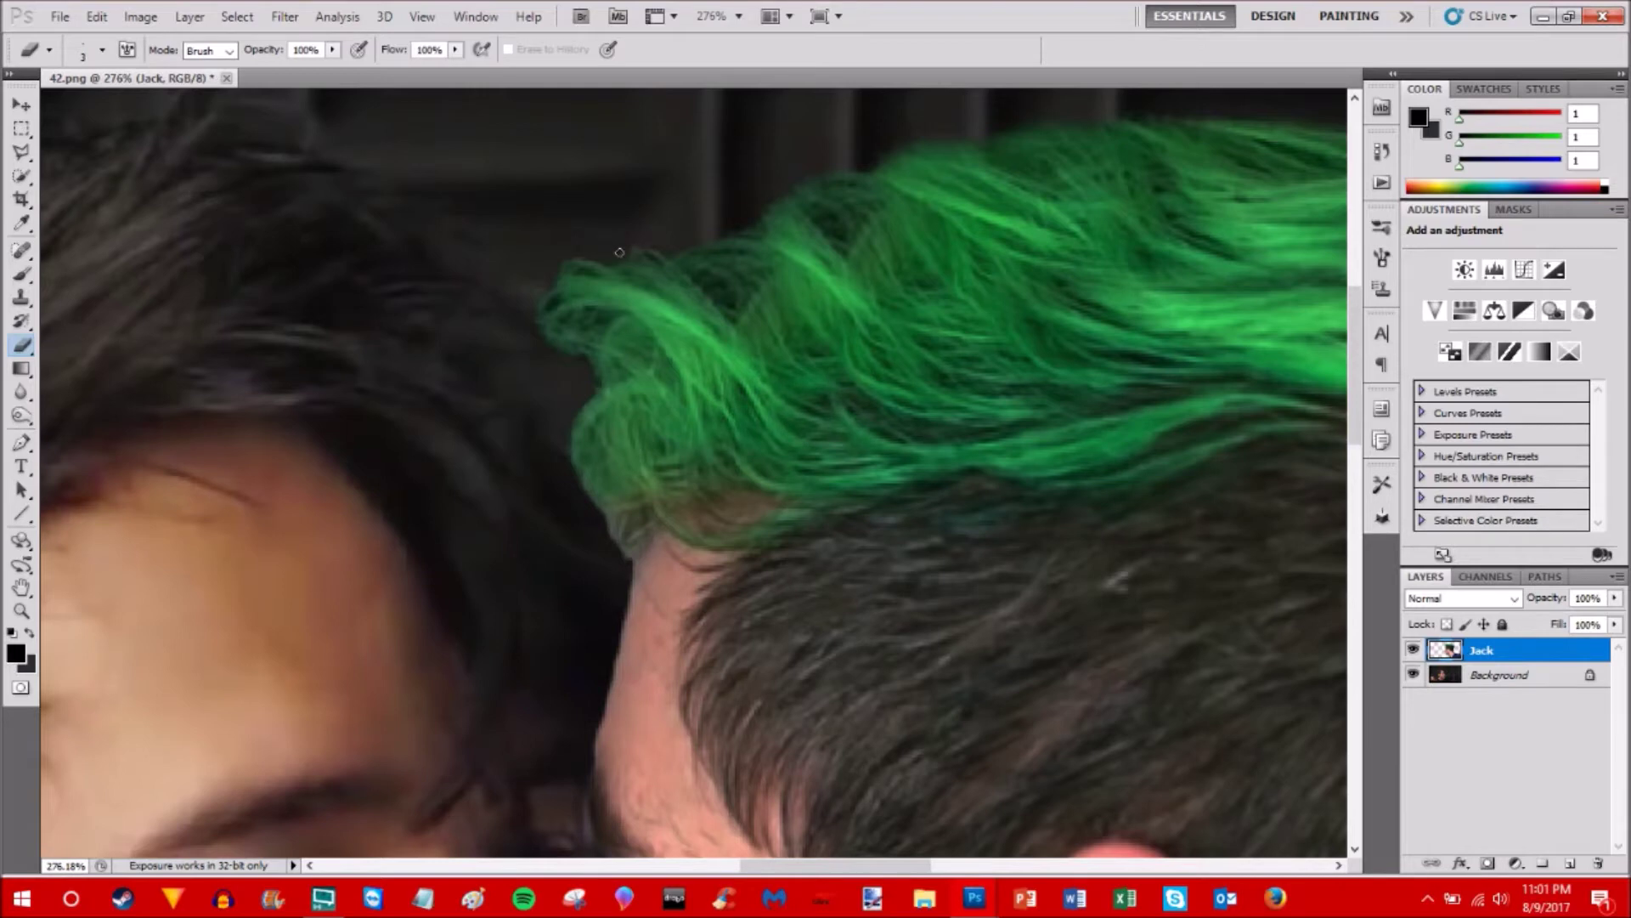
{"action": "scroll", "coordinate": [722, 280], "scroll_direction": "up", "scroll_amount": 3}
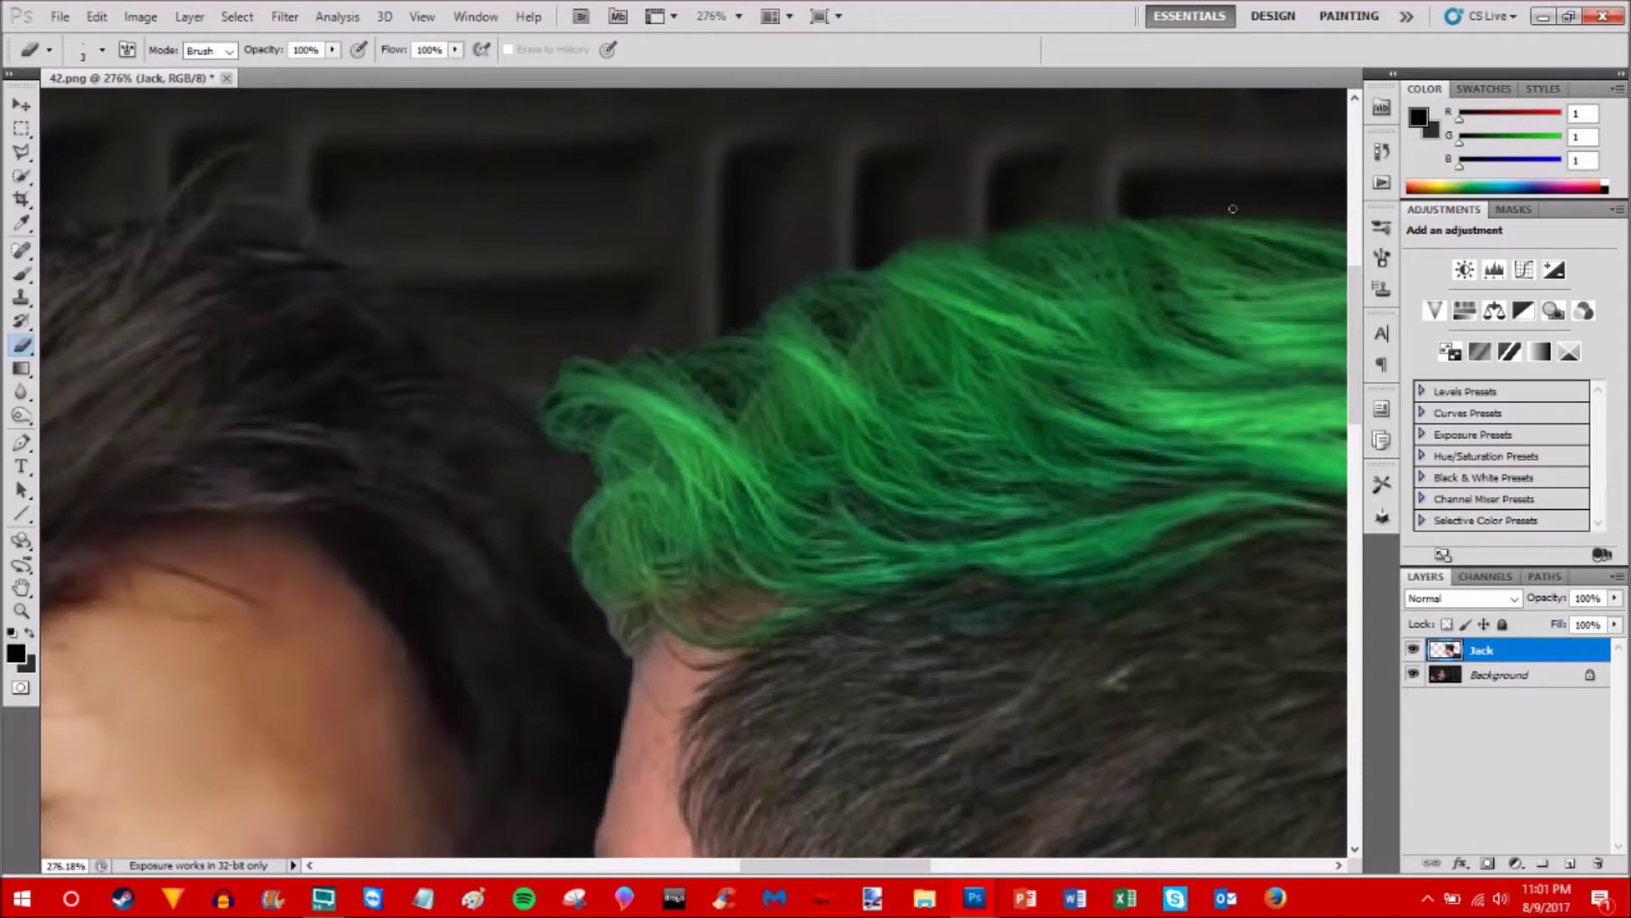
{"action": "left_click_drag", "start_coordinate": [888, 865], "coordinate": [973, 884]}
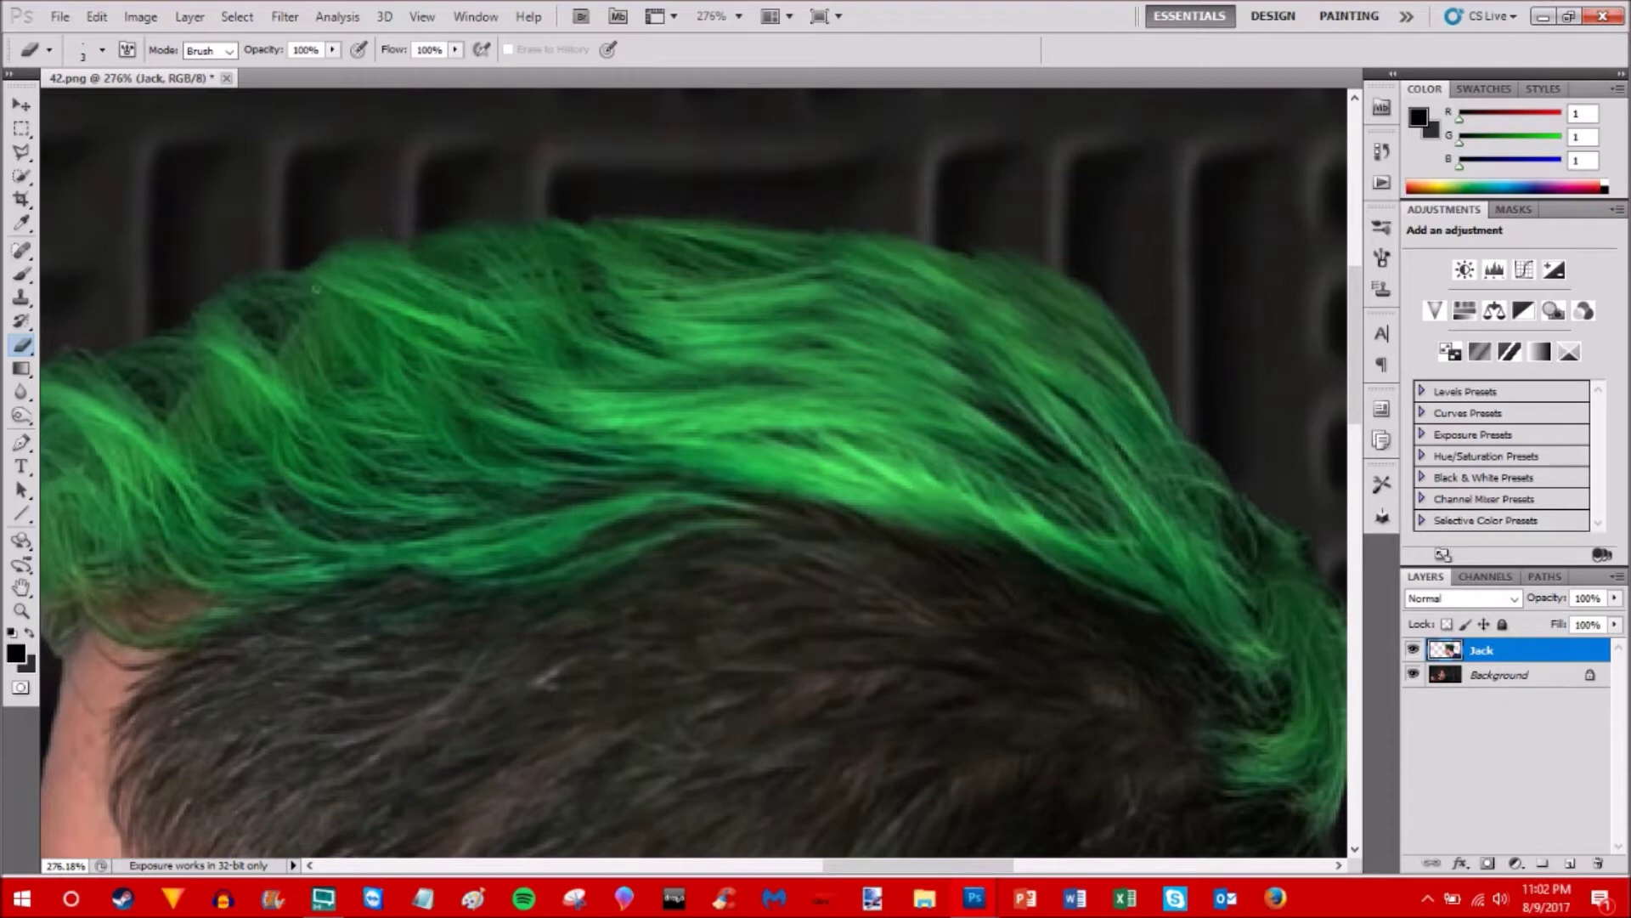
- Choose the Smudge tool and set its brush size to 2 px and its strength to 74%
{"action": "left_click", "coordinate": [21, 398]}
{"action": "left_click_drag", "start_coordinate": [21, 398], "coordinate": [95, 437]}
{"action": "left_click", "coordinate": [49, 50]}
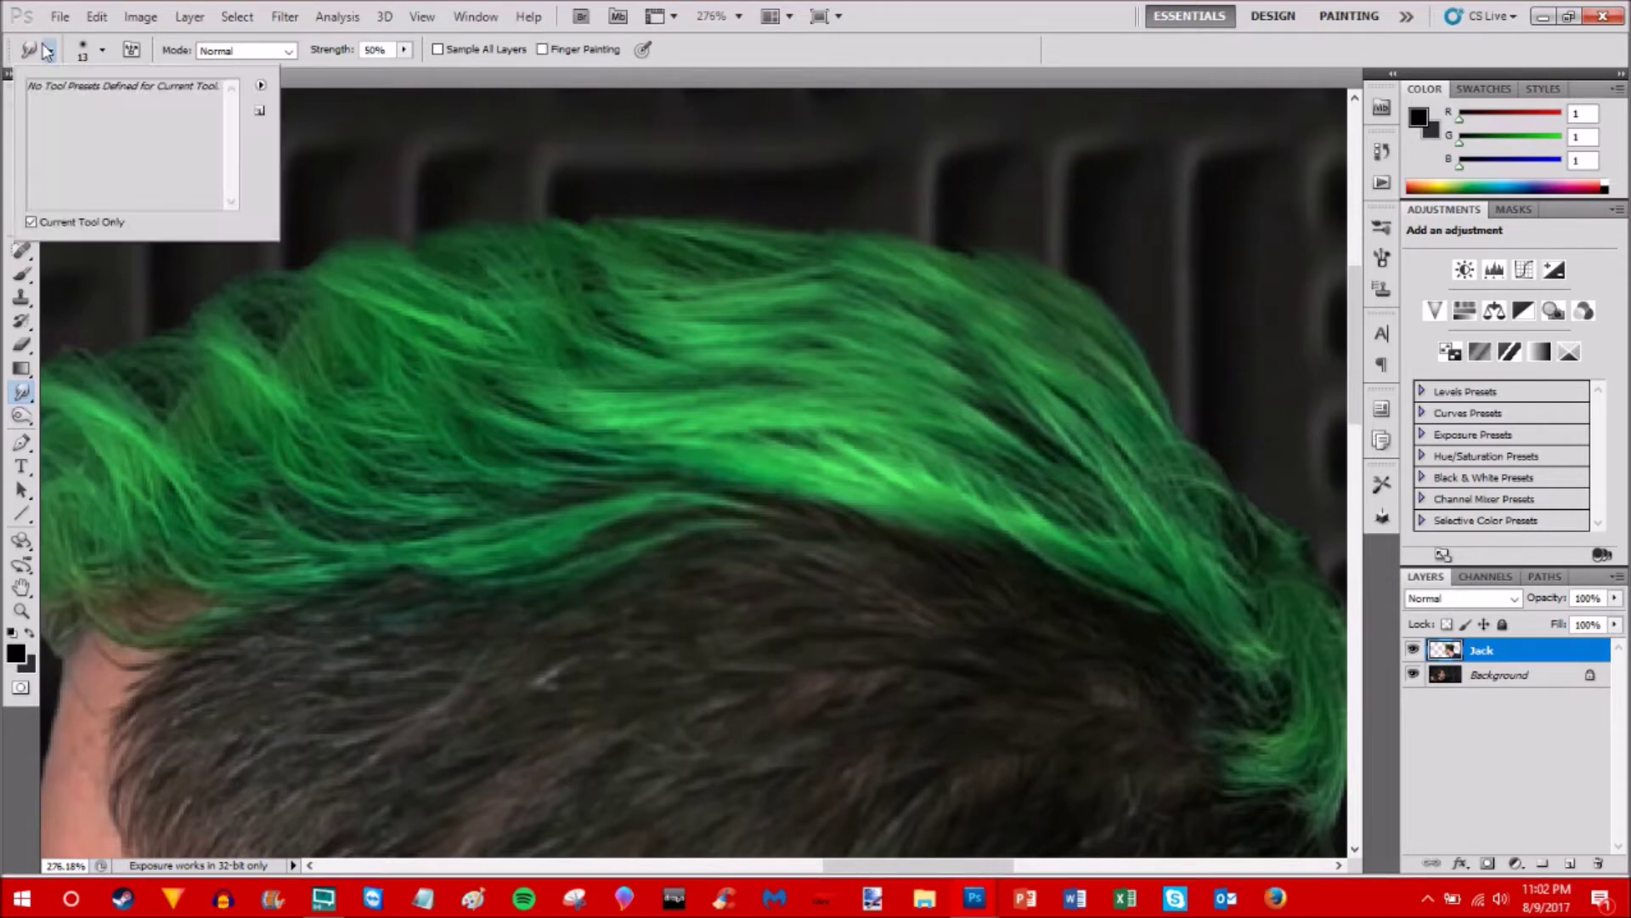
{"action": "left_click", "coordinate": [102, 51]}
{"action": "left_click_drag", "start_coordinate": [35, 108], "coordinate": [21, 112]}
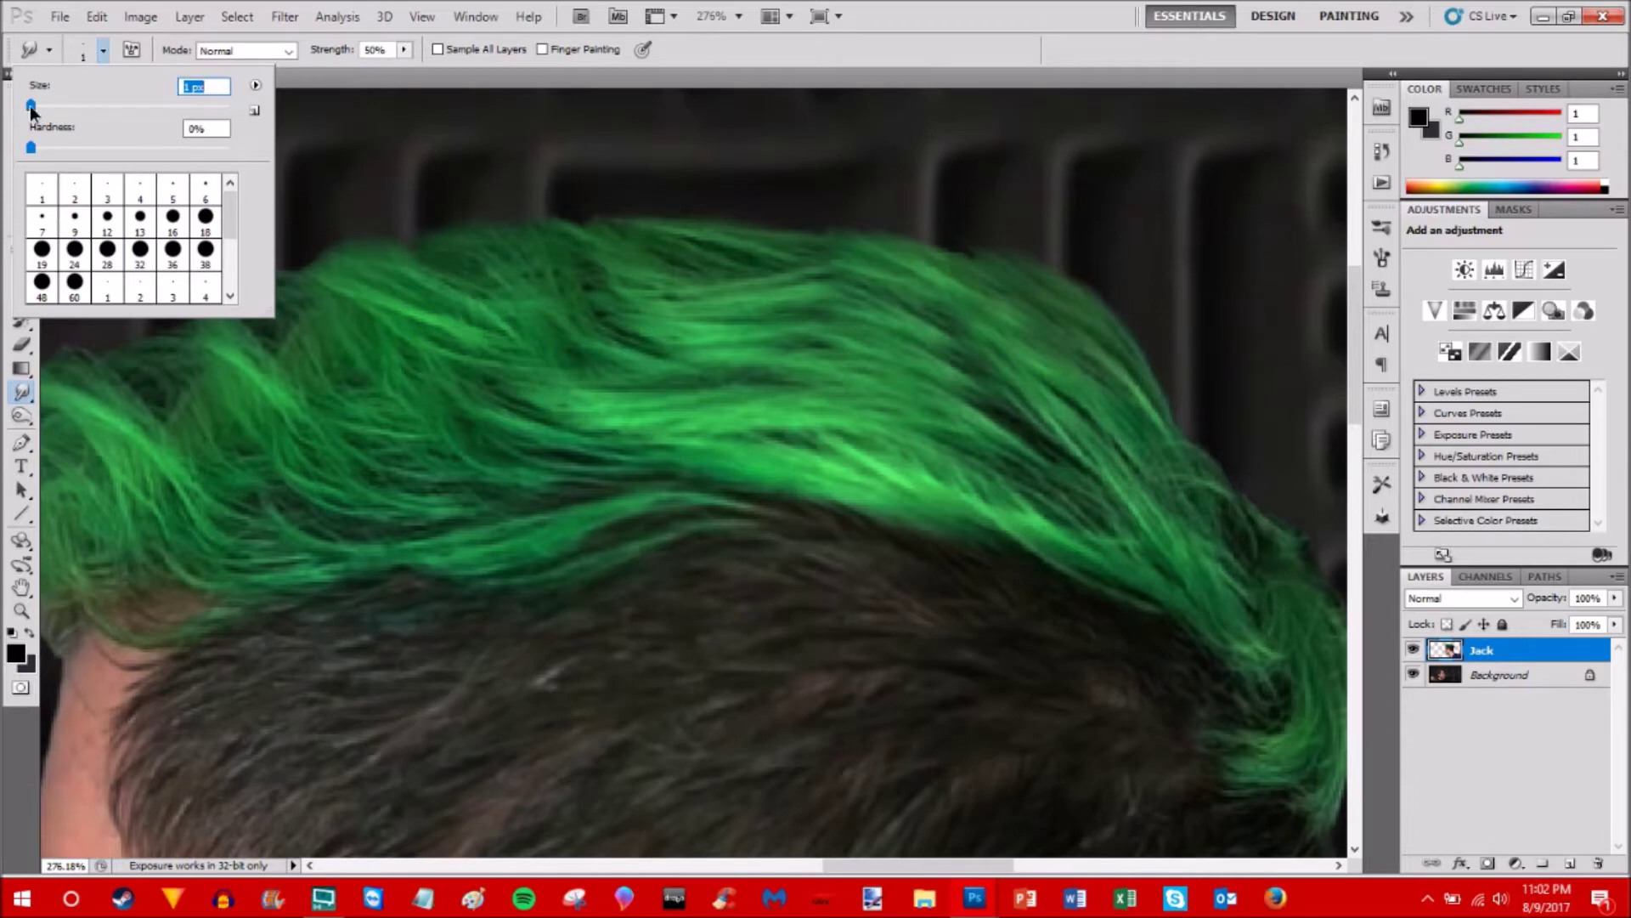
{"action": "left_click_drag", "start_coordinate": [31, 108], "coordinate": [34, 106]}
{"action": "key", "text": "Return"}
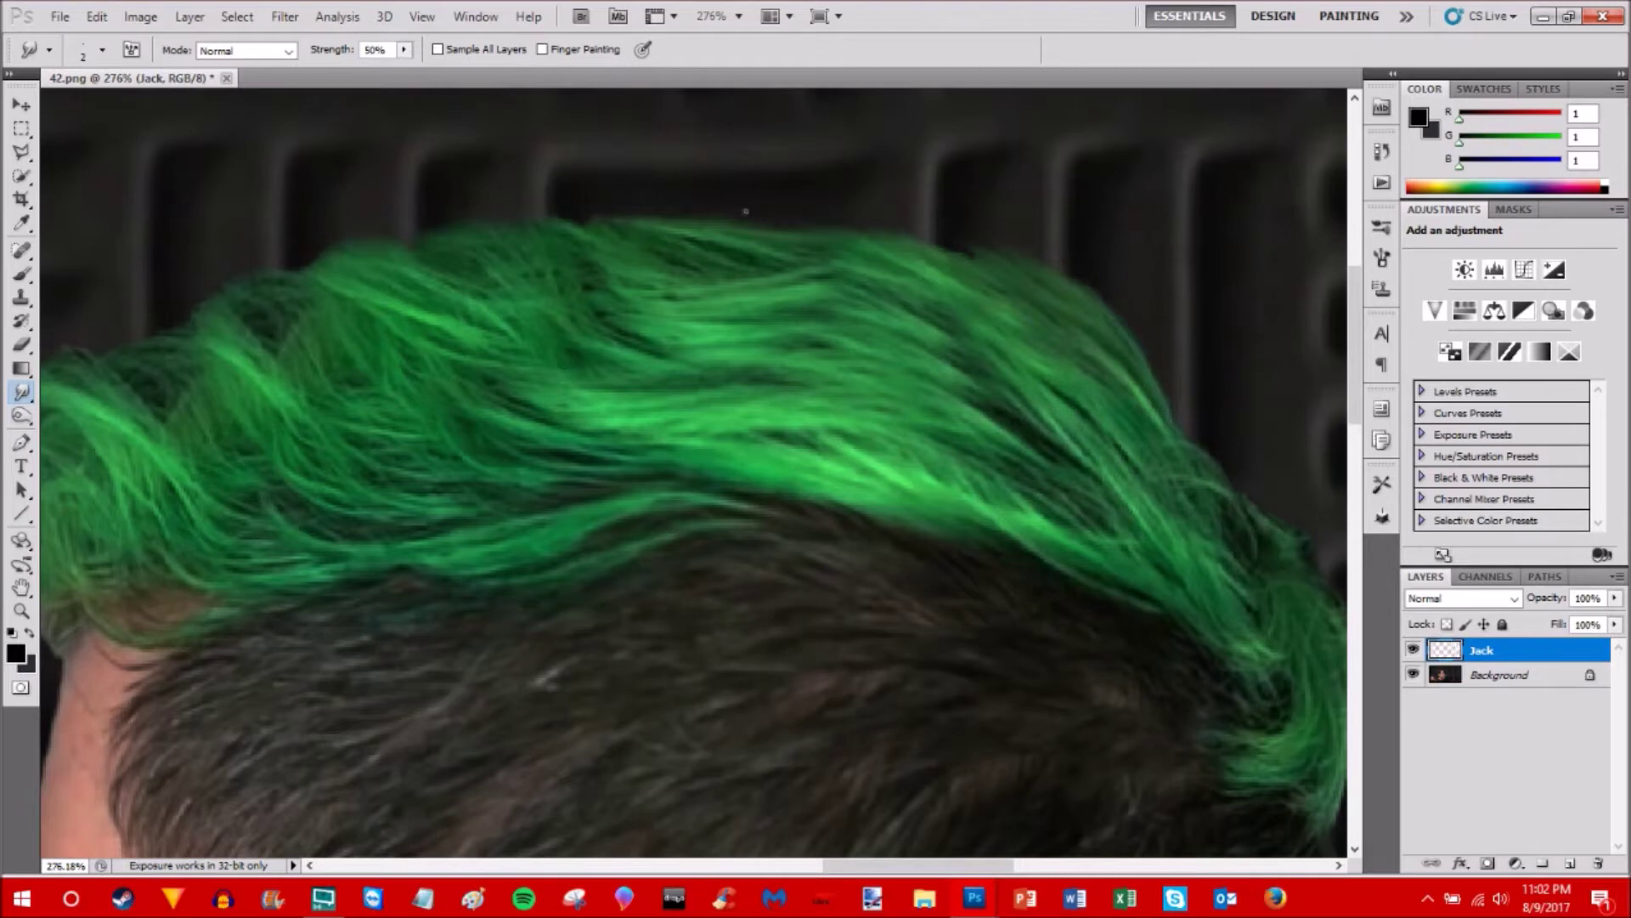
{"action": "left_click_drag", "start_coordinate": [402, 51], "coordinate": [429, 71]}
- Smudge fine strands outward from the front edge of the green hair into the dark background
{"action": "left_click_drag", "start_coordinate": [846, 865], "coordinate": [795, 863]}
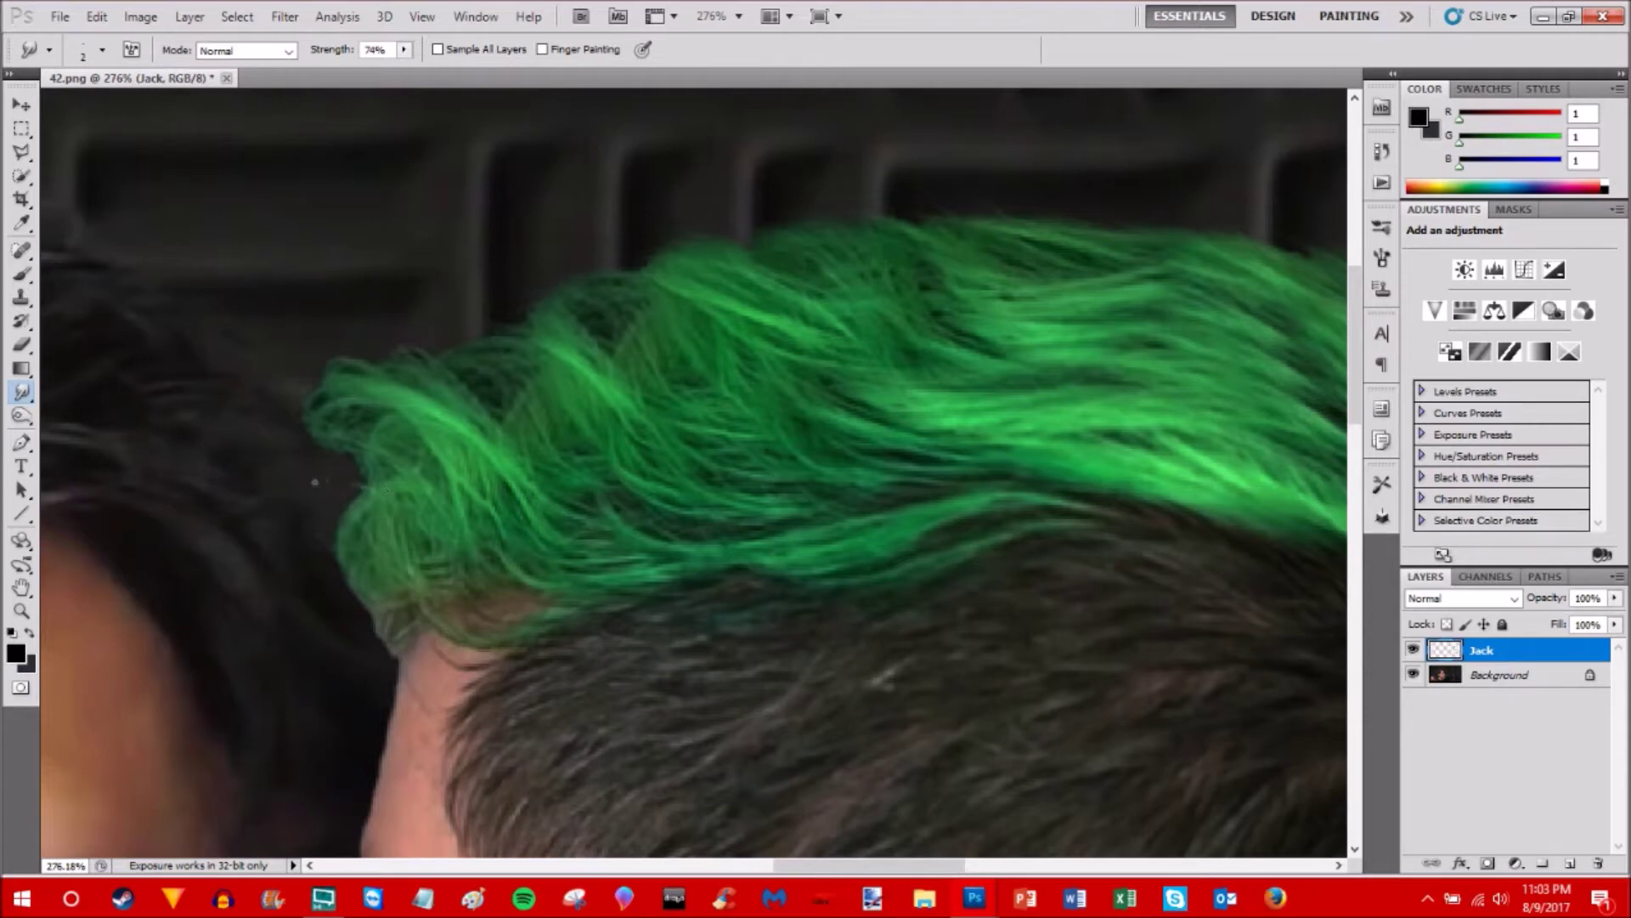
{"action": "left_click_drag", "start_coordinate": [382, 488], "coordinate": [266, 449]}
{"action": "left_click_drag", "start_coordinate": [382, 613], "coordinate": [369, 625]}
{"action": "scroll", "coordinate": [419, 615], "scroll_direction": "down", "scroll_amount": 6}
{"action": "scroll", "coordinate": [419, 615], "scroll_direction": "down", "scroll_amount": 2}
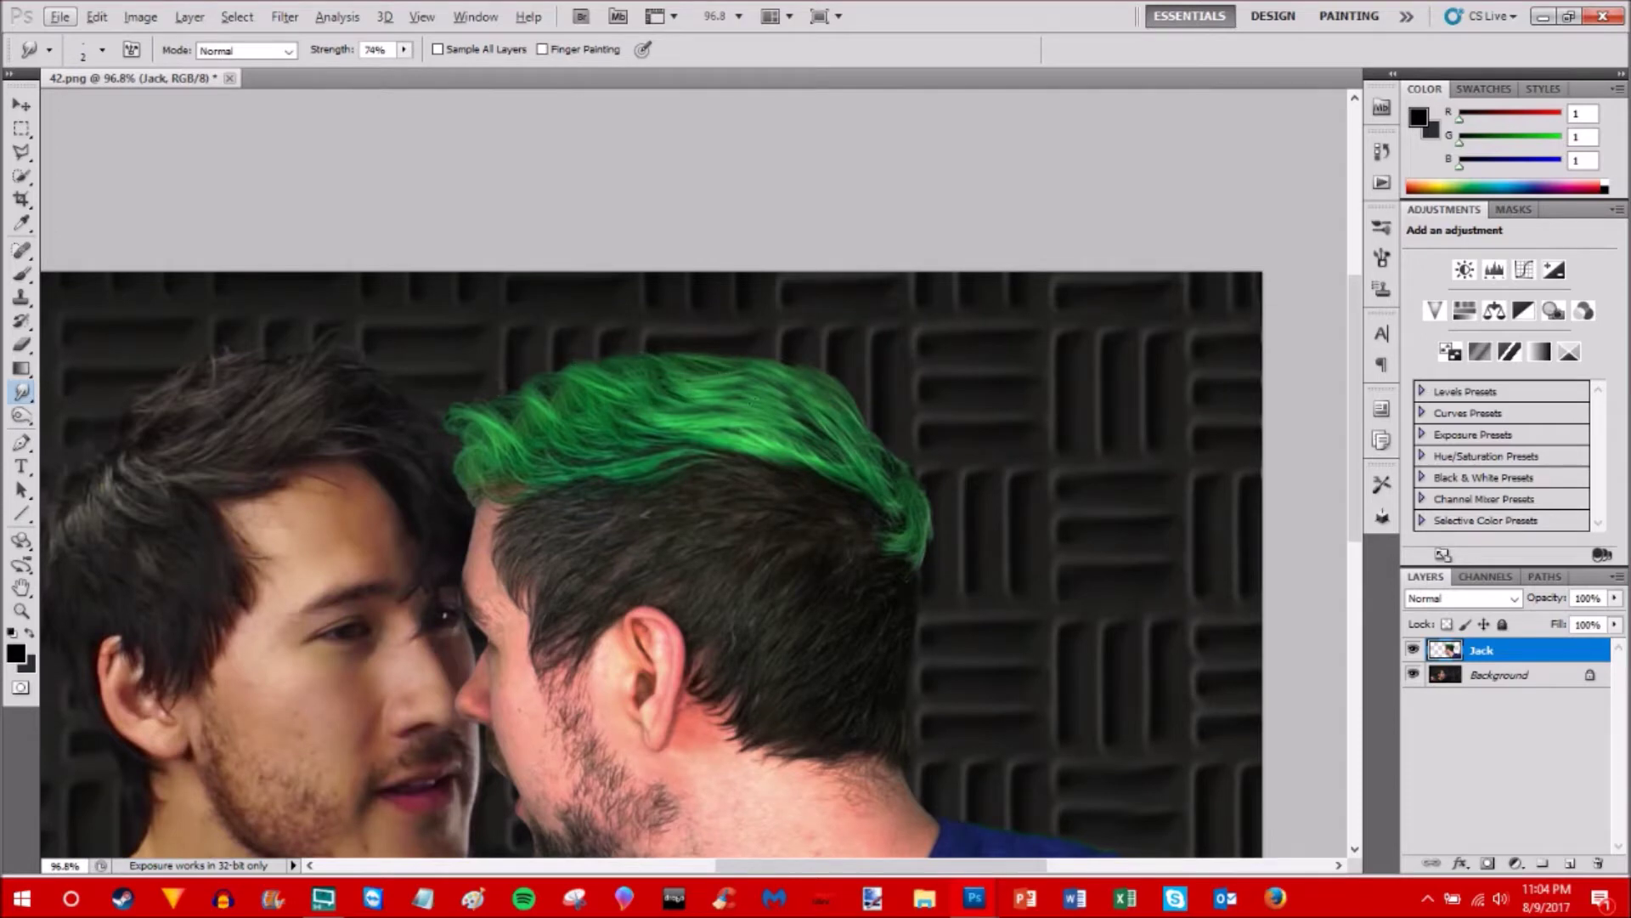
- Increase the Smudge brush size to 4 px for the back of the green hair
{"action": "left_click", "coordinate": [770, 365]}
{"action": "scroll", "coordinate": [914, 461], "scroll_direction": "up", "scroll_amount": 12}
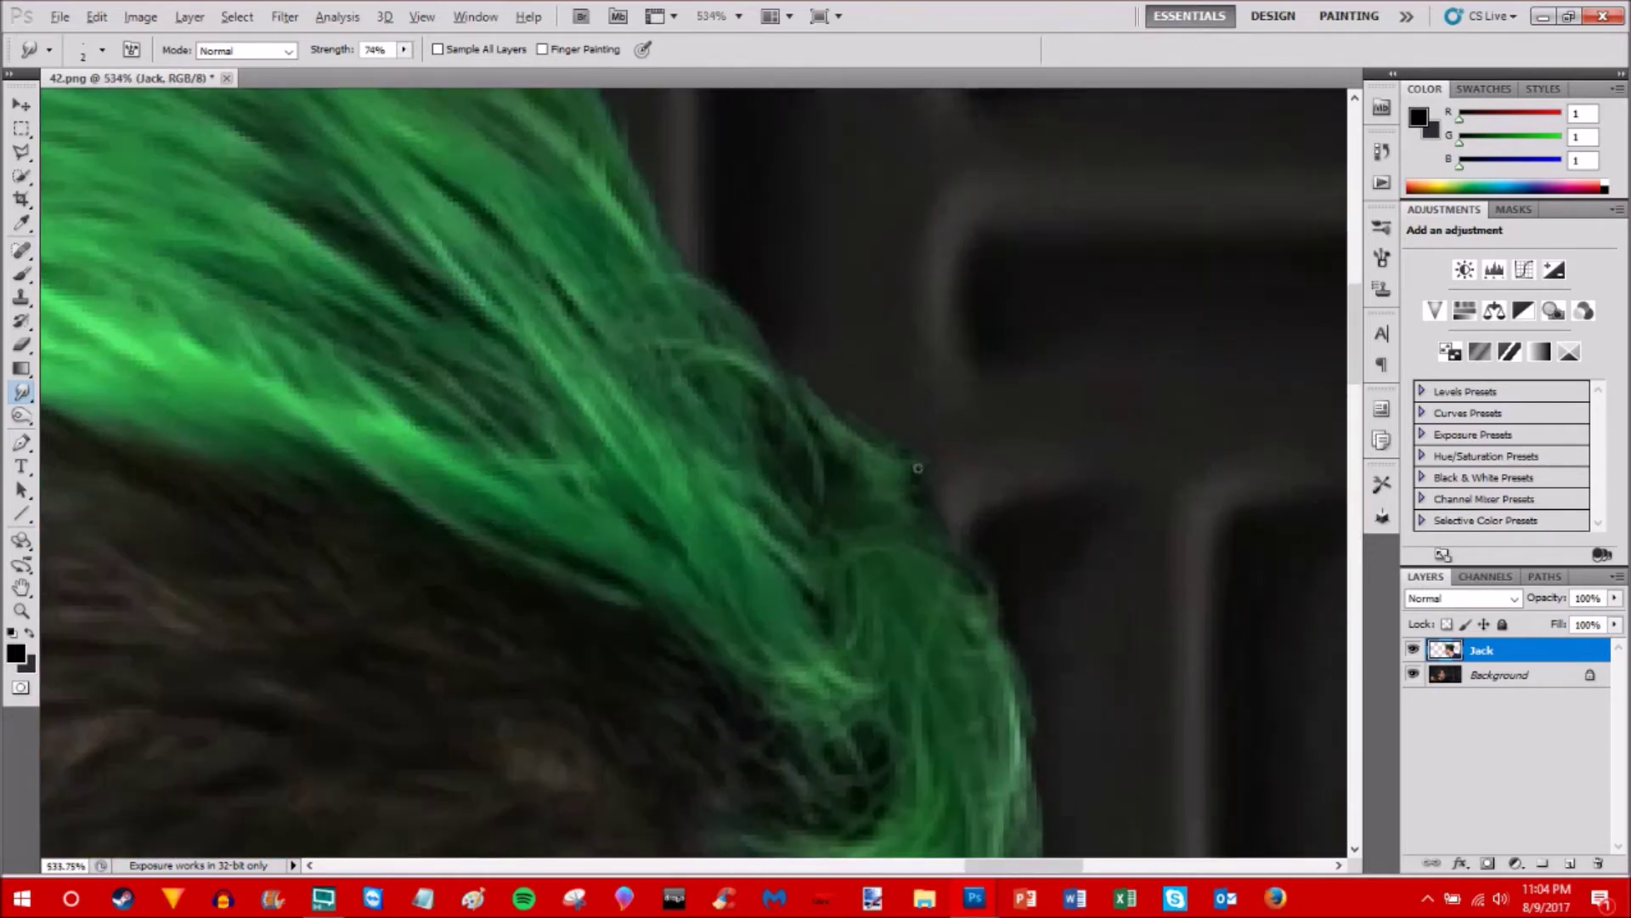
{"action": "scroll", "coordinate": [897, 440], "scroll_direction": "down", "scroll_amount": 2}
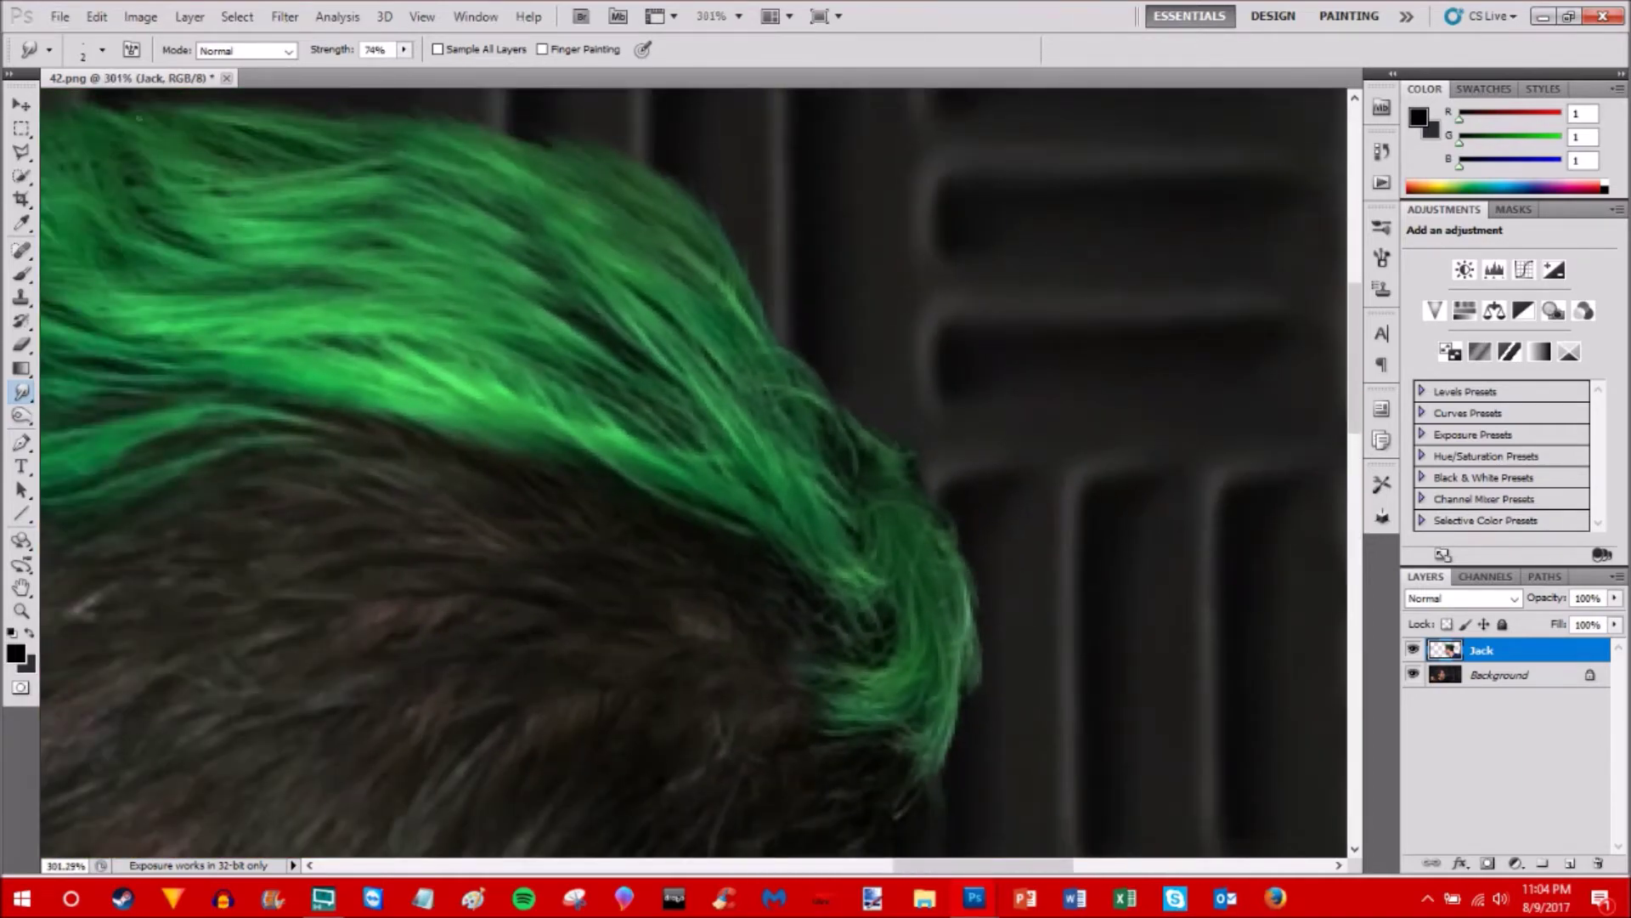
{"action": "left_click", "coordinate": [85, 55]}
{"action": "left_click_drag", "start_coordinate": [40, 106], "coordinate": [34, 107]}
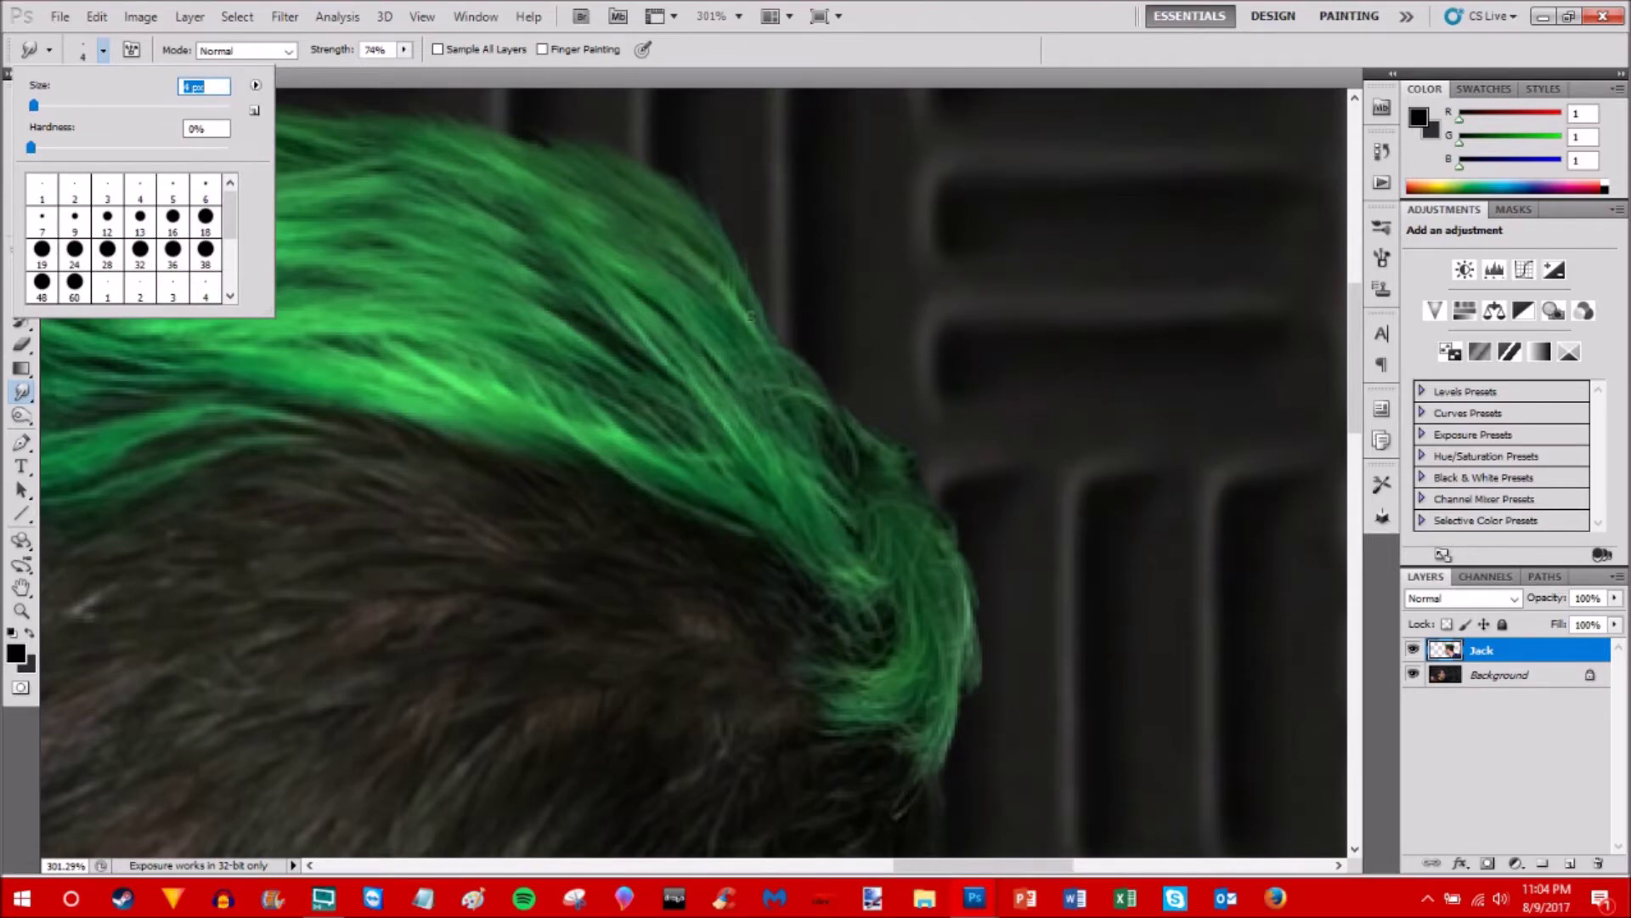
- Smudge strands outward along the upper and back edge of the green hair to blend it into the background
{"action": "left_click_drag", "start_coordinate": [748, 299], "coordinate": [821, 265]}
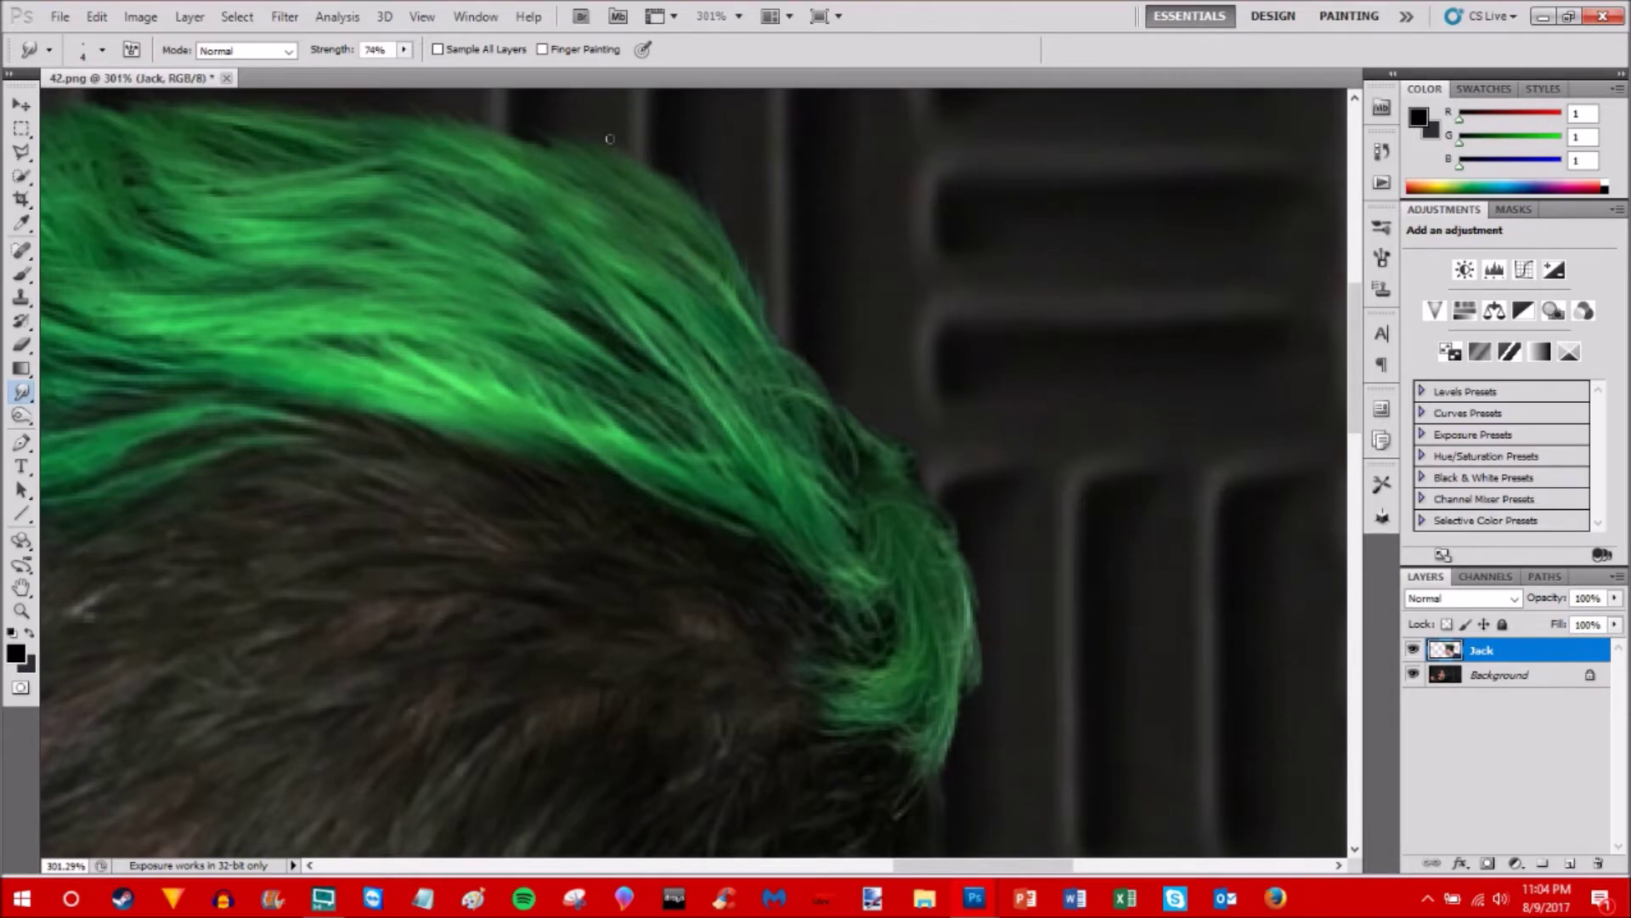
{"action": "scroll", "coordinate": [695, 255], "scroll_direction": "up", "scroll_amount": 3}
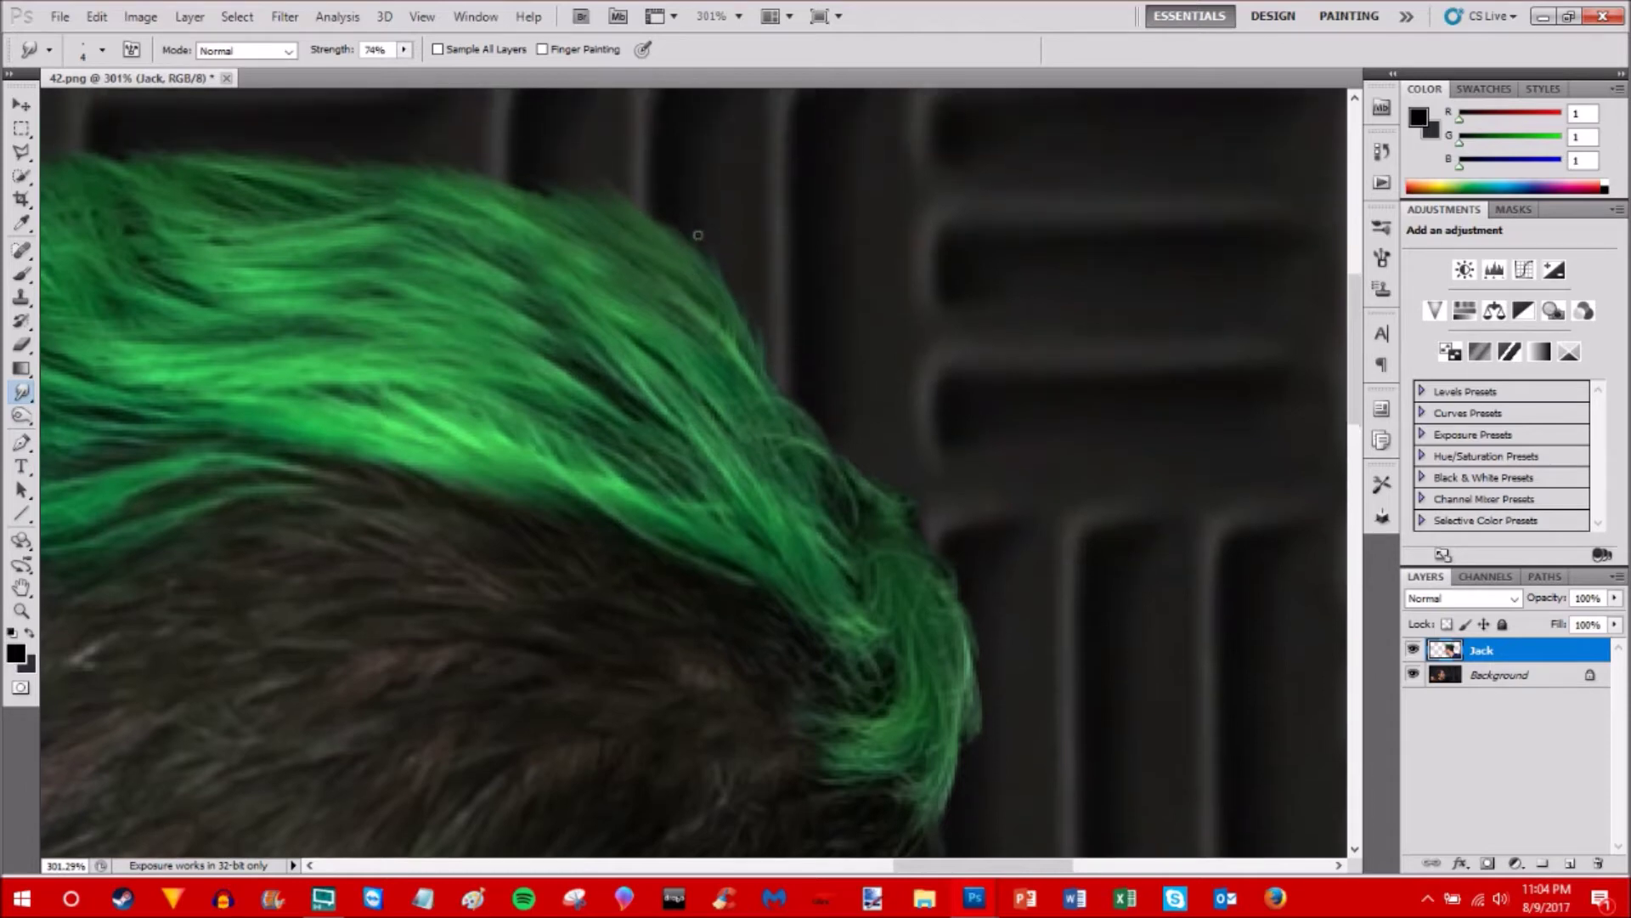
{"action": "scroll", "coordinate": [695, 301], "scroll_direction": "up", "scroll_amount": 1}
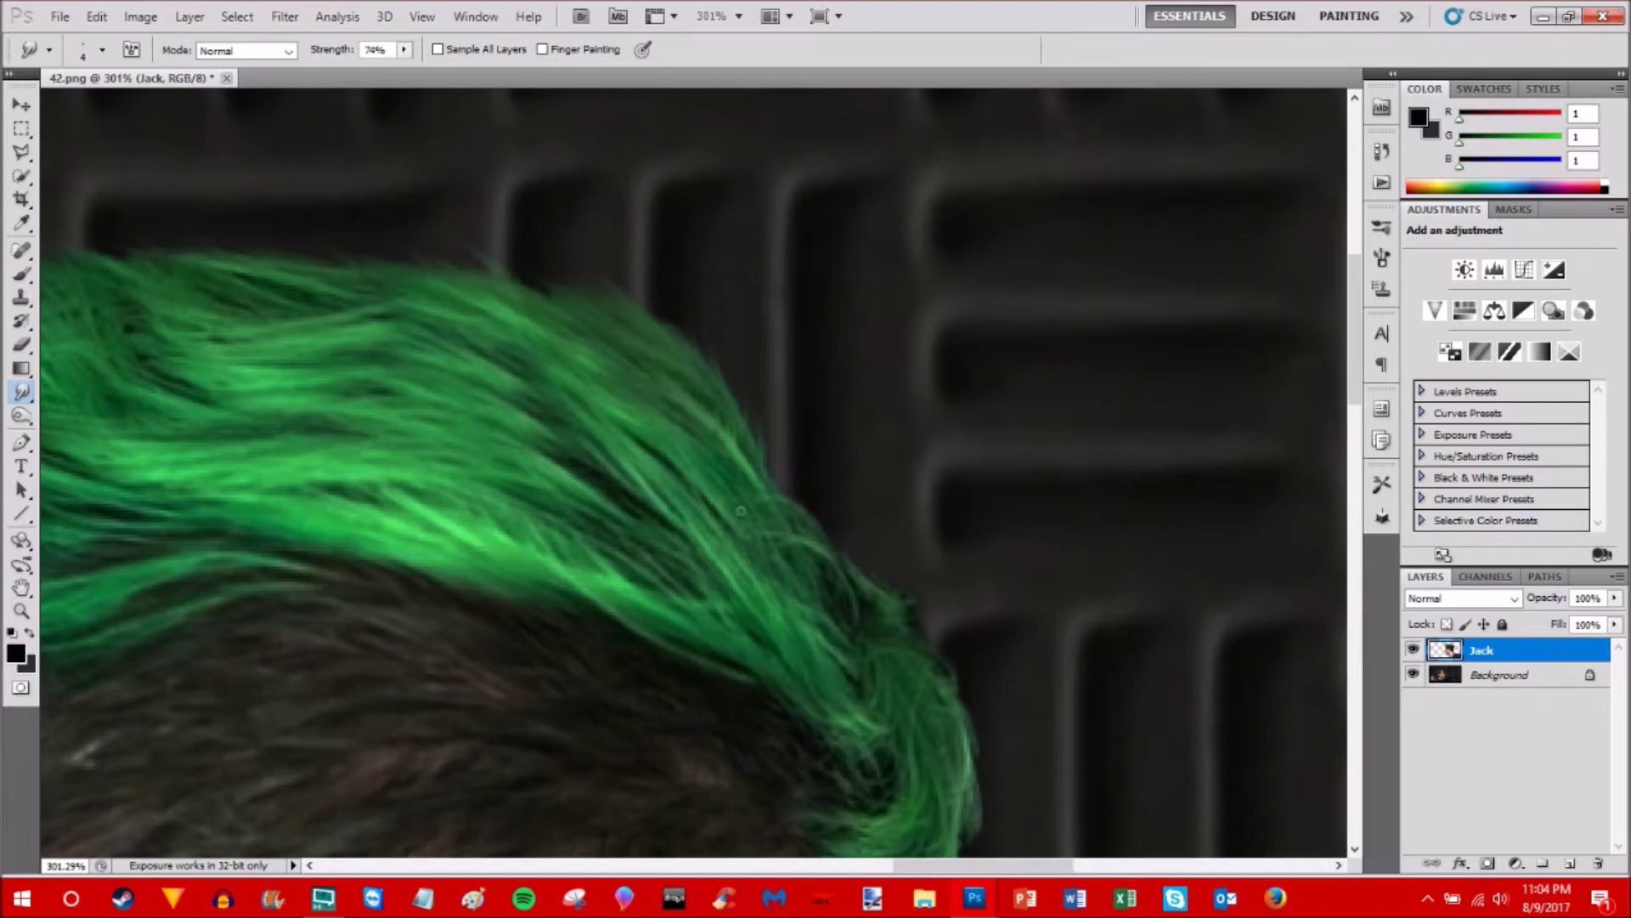
{"action": "scroll", "coordinate": [783, 491], "scroll_direction": "down", "scroll_amount": 3}
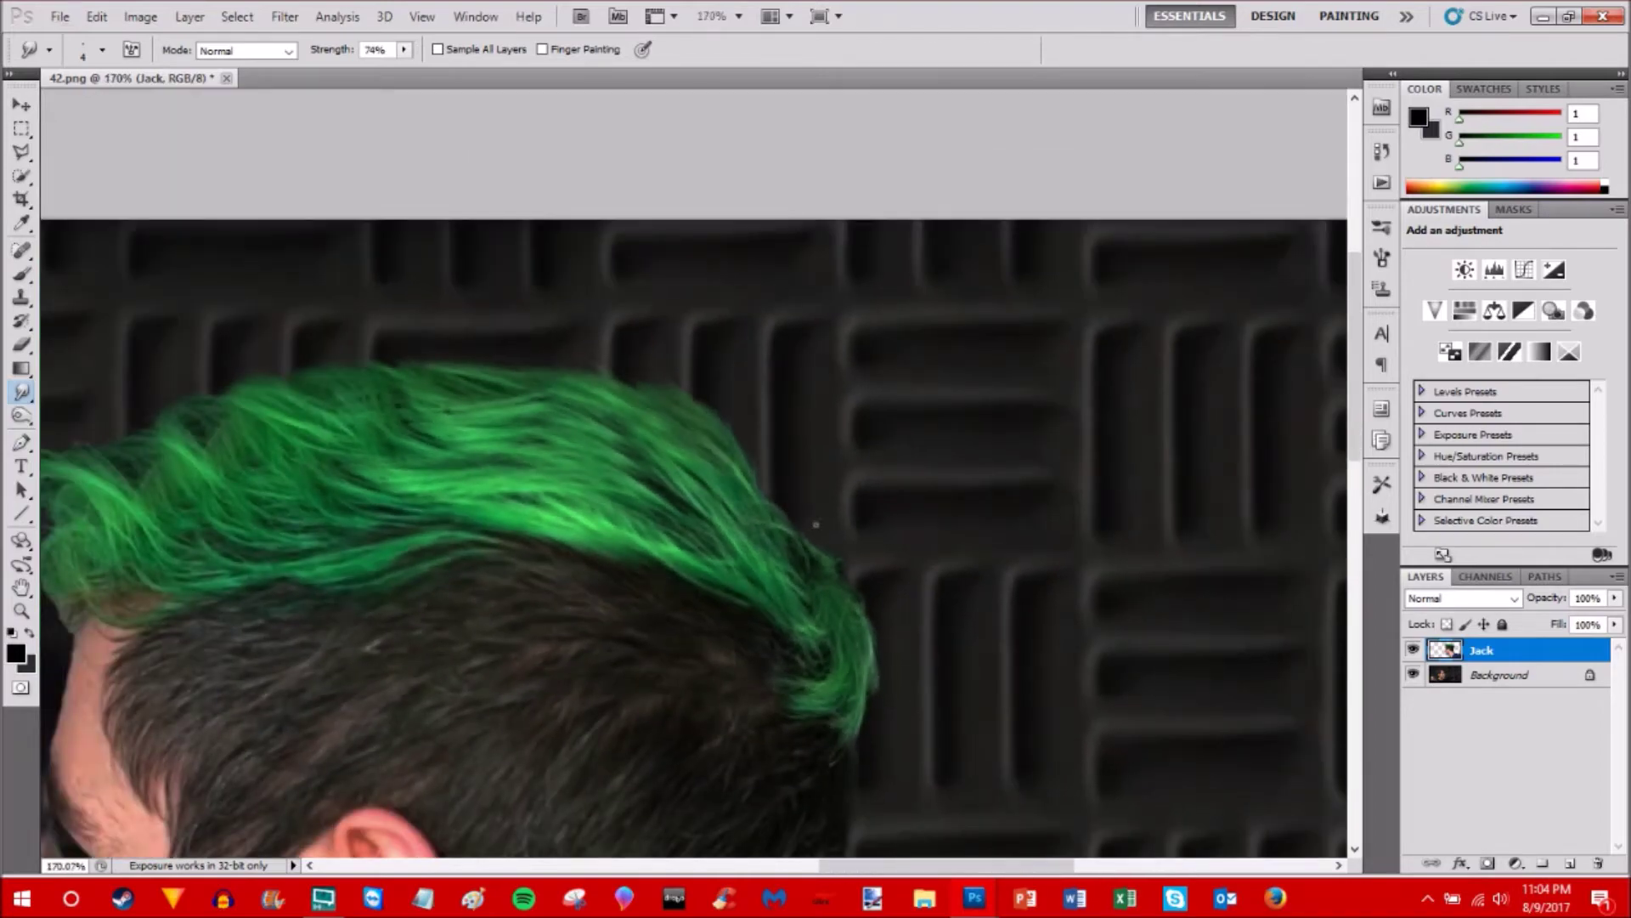
{"action": "scroll", "coordinate": [821, 515], "scroll_direction": "up", "scroll_amount": 5}
{"action": "scroll", "coordinate": [650, 500], "scroll_direction": "down", "scroll_amount": 2}
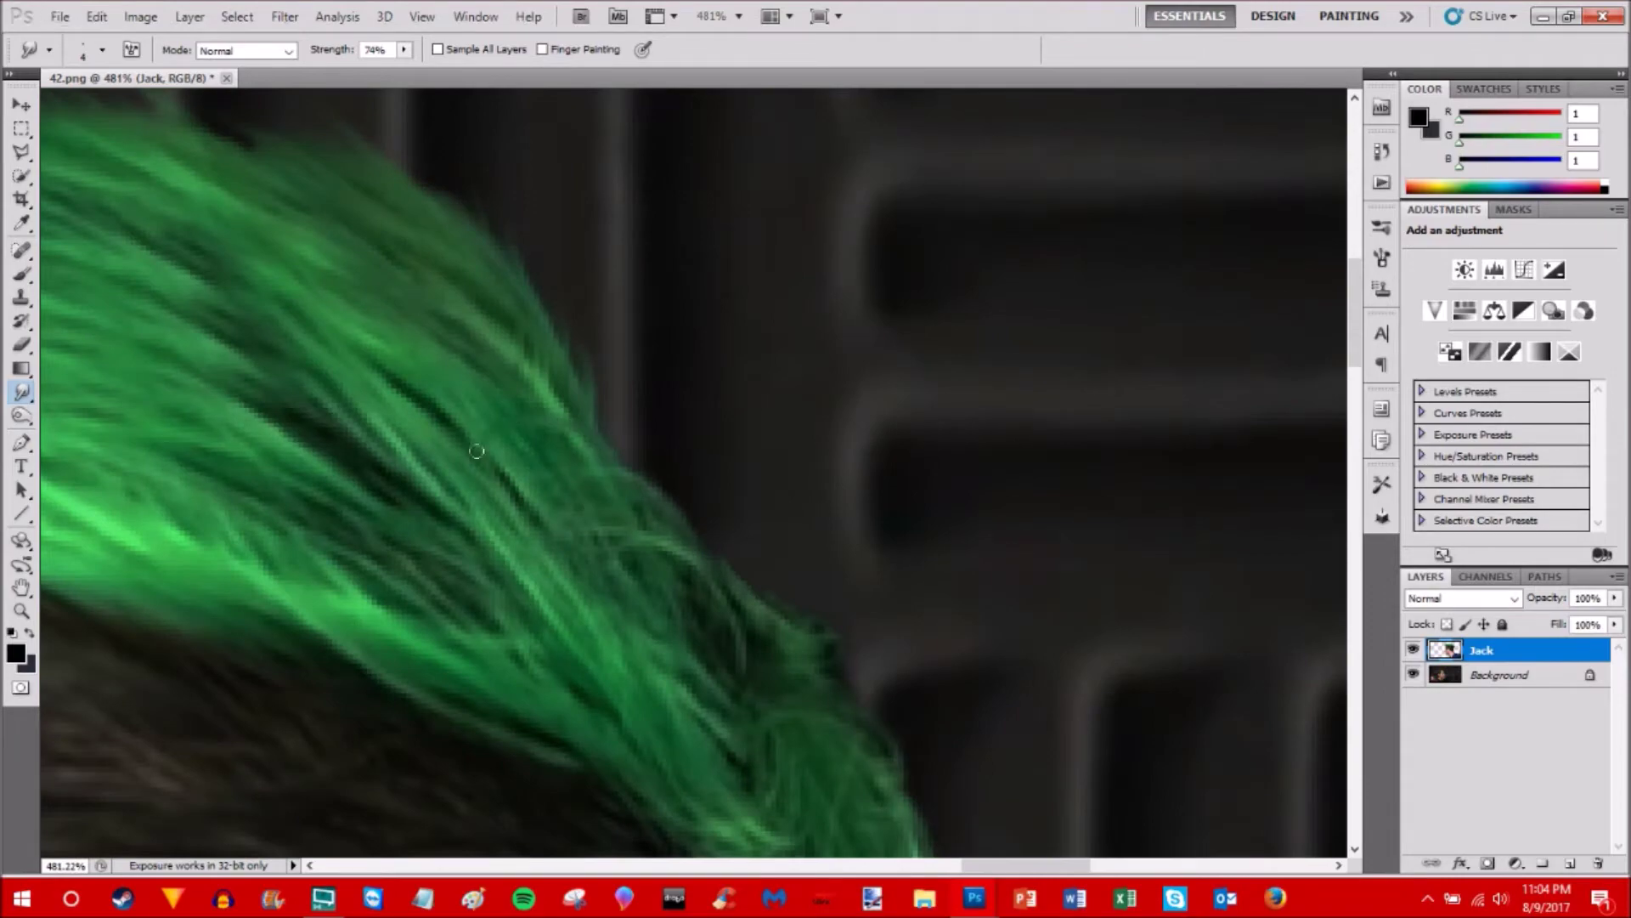
{"action": "scroll", "coordinate": [646, 493], "scroll_direction": "down", "scroll_amount": 5}
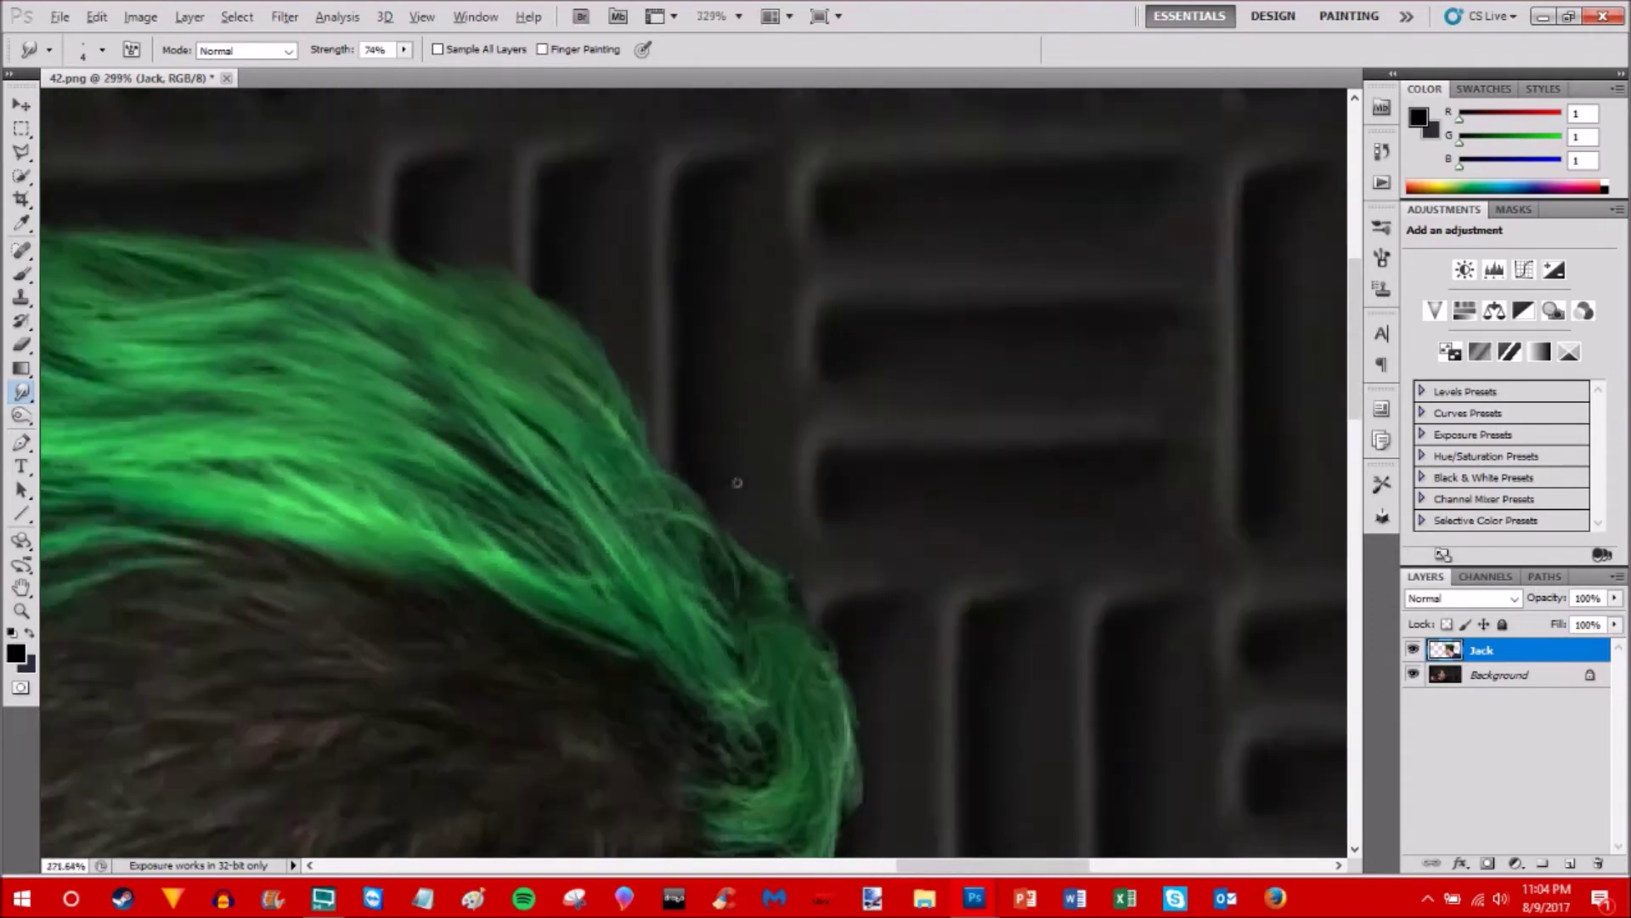
{"action": "scroll", "coordinate": [829, 595], "scroll_direction": "down", "scroll_amount": 1}
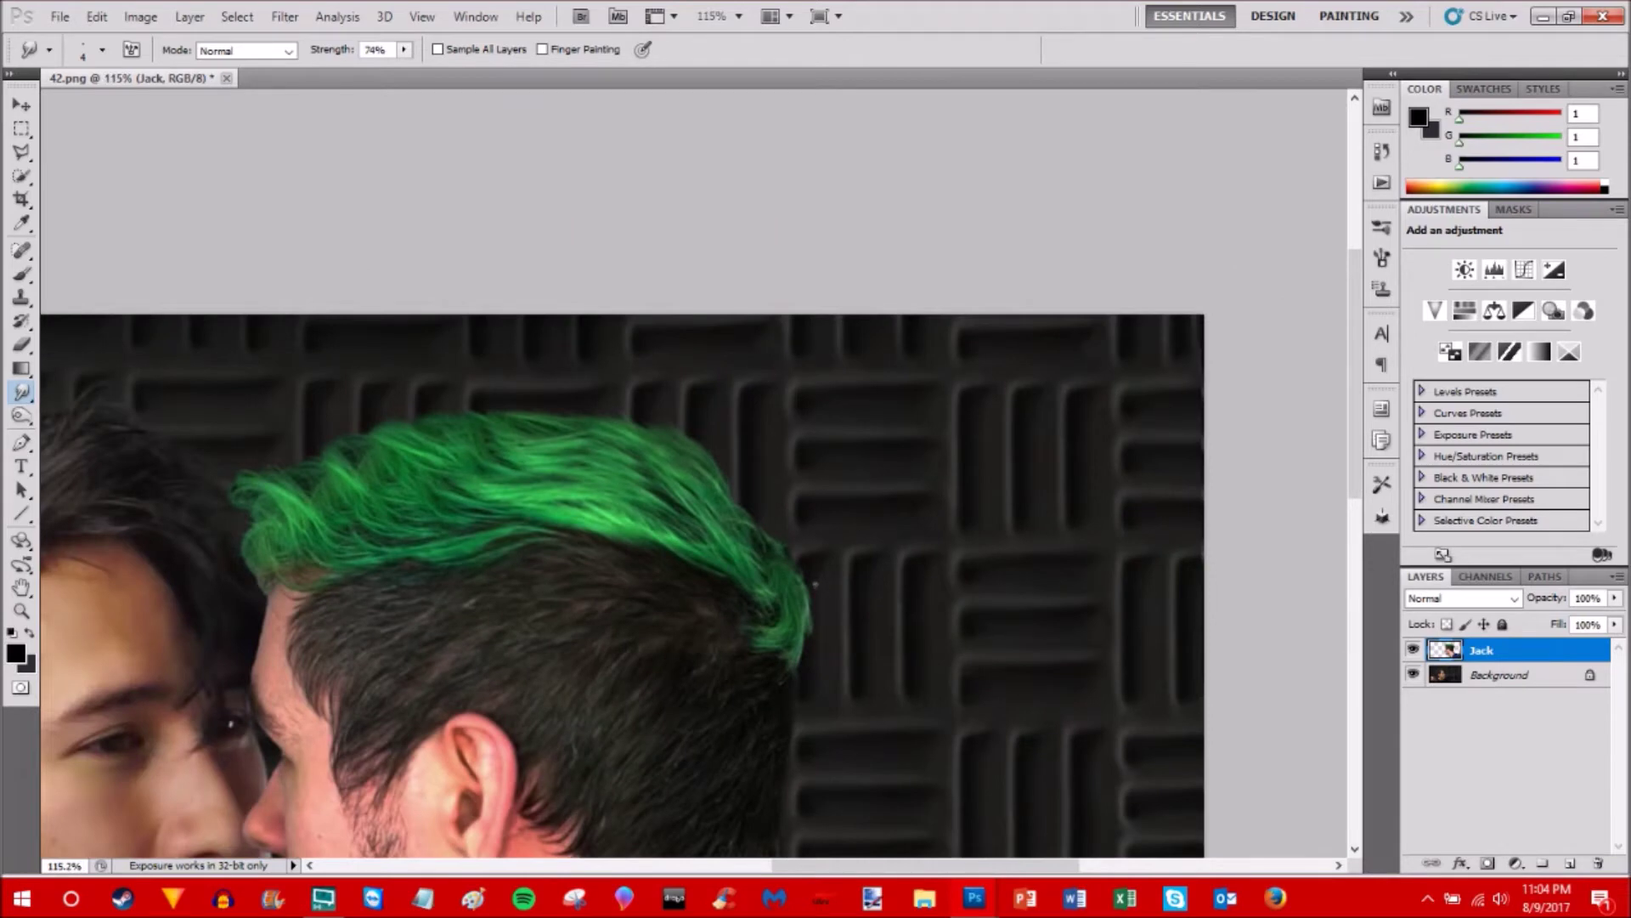
{"action": "scroll", "coordinate": [815, 584], "scroll_direction": "down", "scroll_amount": 2}
{"action": "left_click_drag", "start_coordinate": [945, 865], "coordinate": [883, 865]}
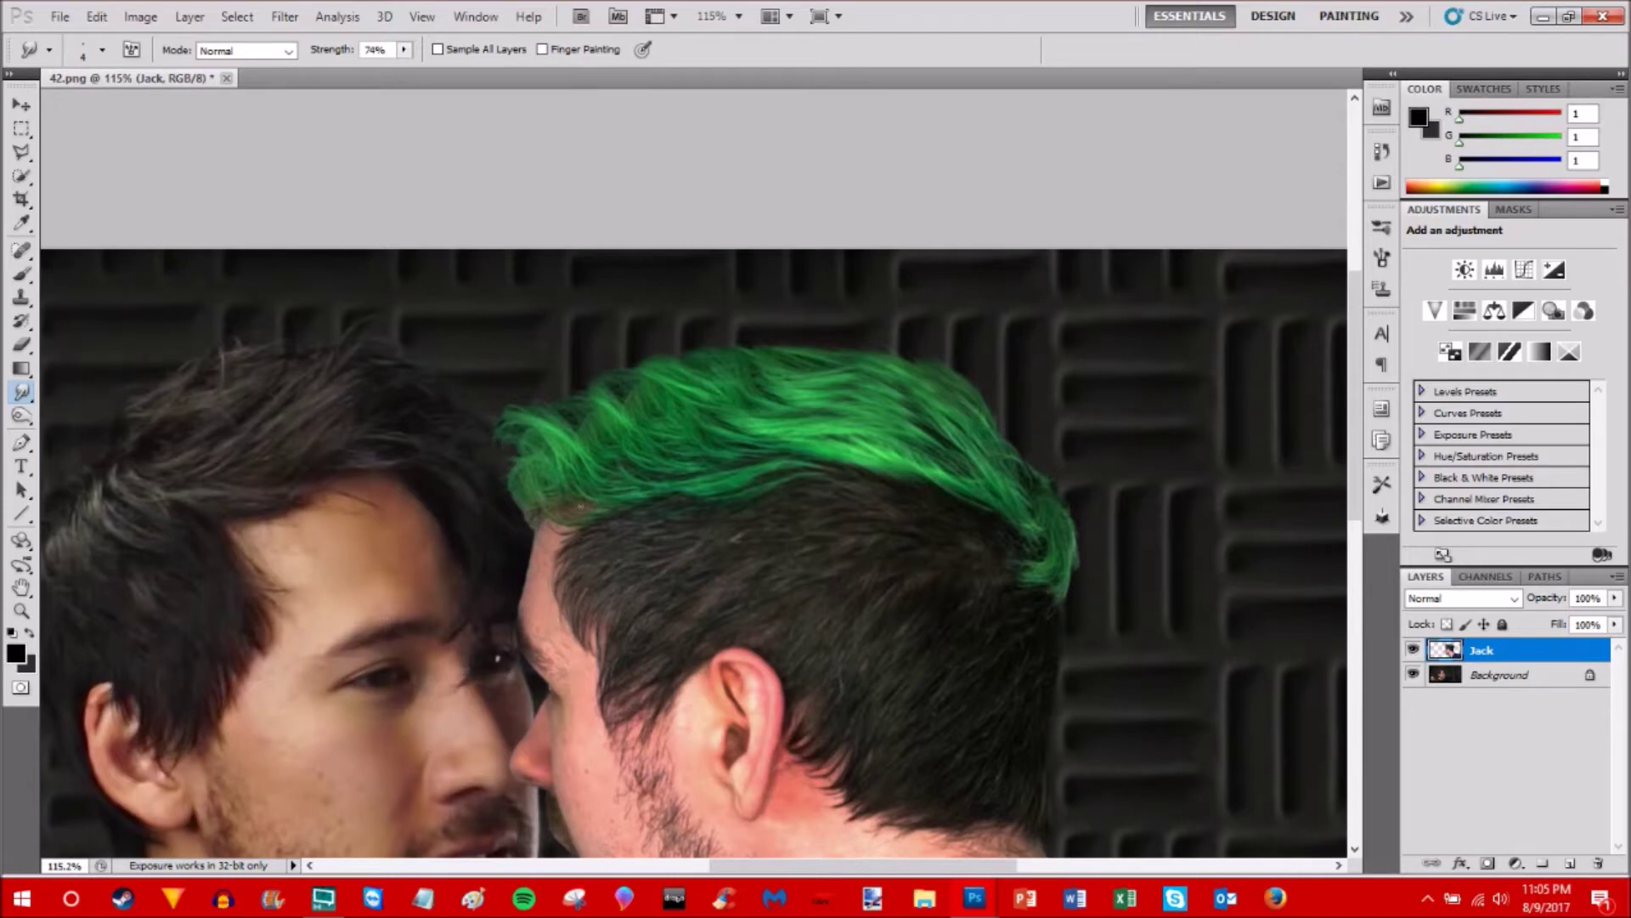
{"action": "scroll", "coordinate": [581, 507], "scroll_direction": "down", "scroll_amount": 3}
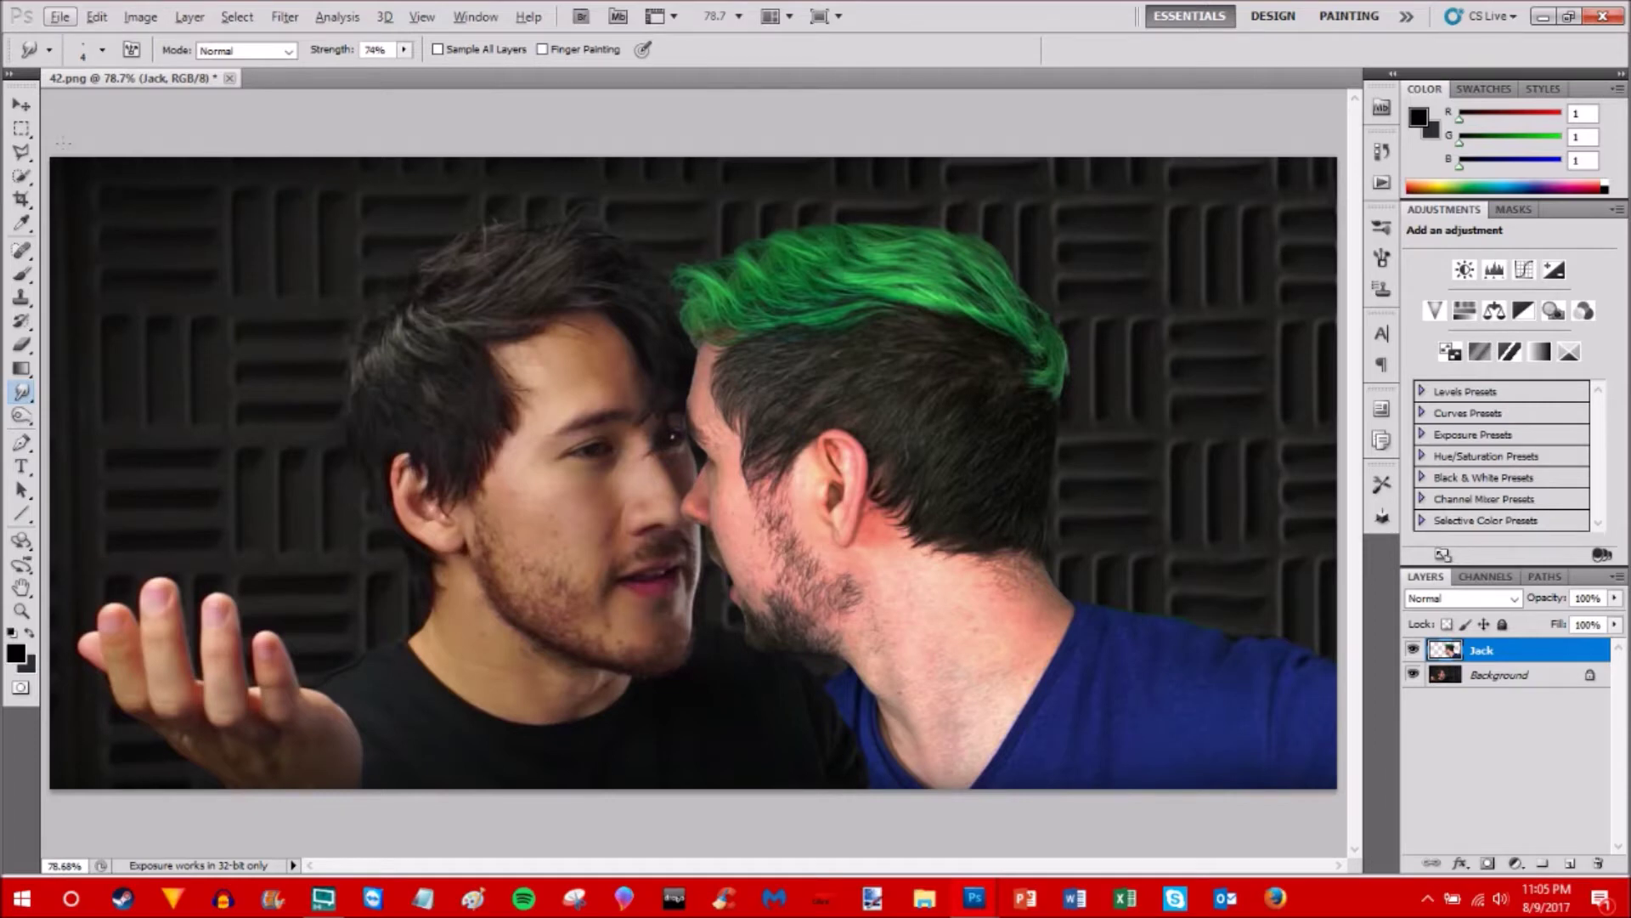
- Select the green hair with the Quick Selection tool and subtract the surrounding background from the selection
{"action": "left_click", "coordinate": [21, 176]}
{"action": "left_click", "coordinate": [106, 50]}
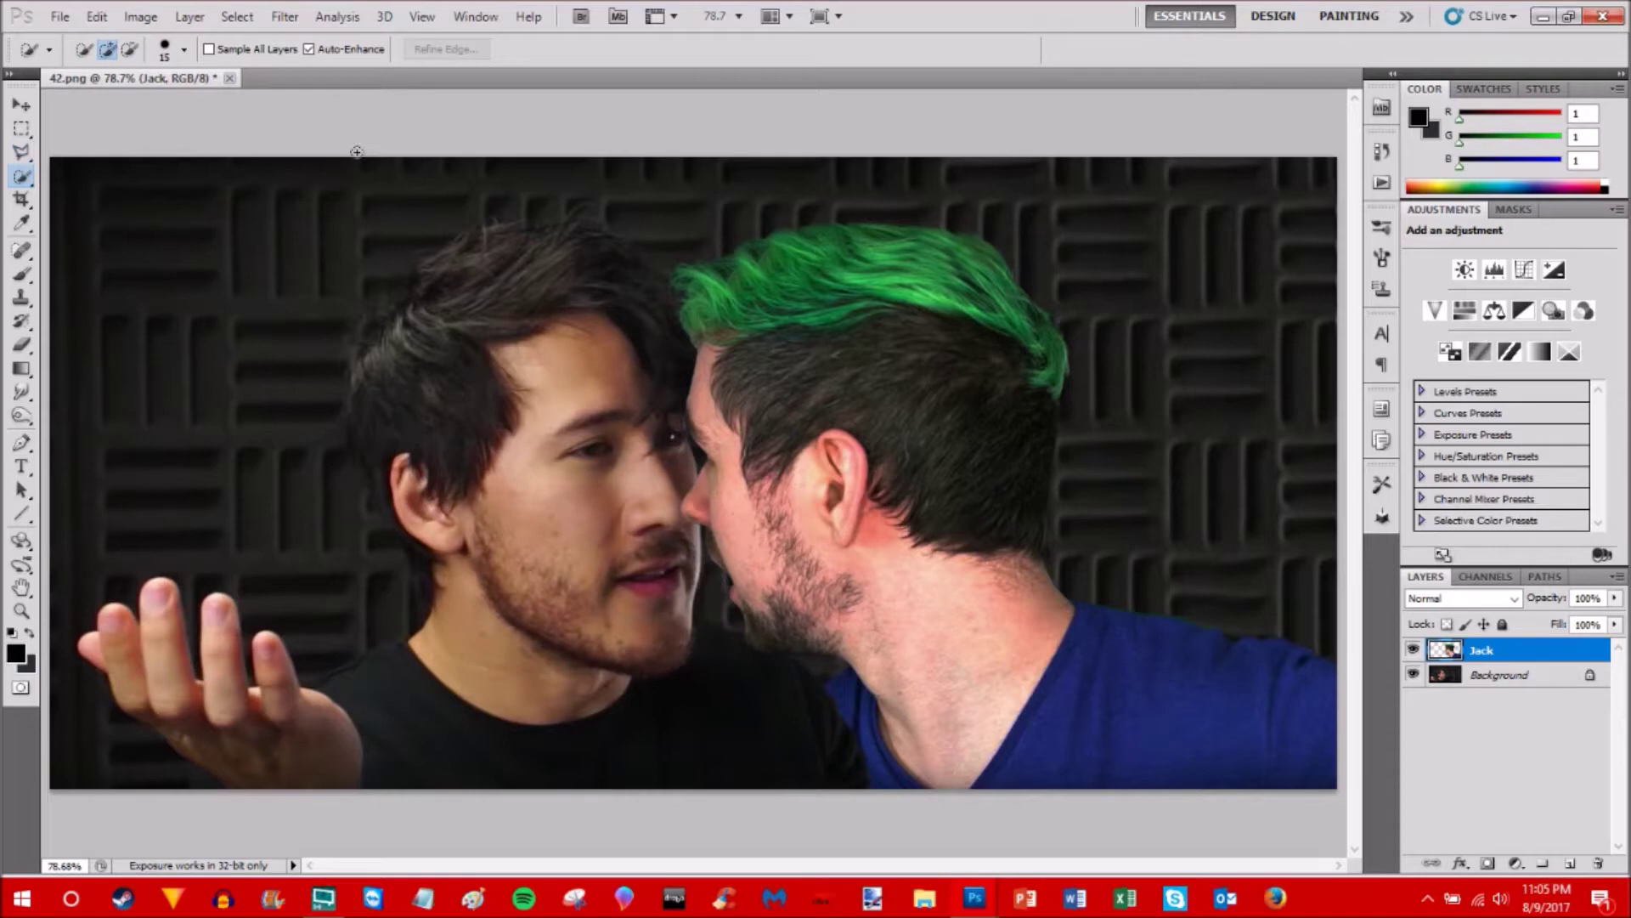
{"action": "left_click_drag", "start_coordinate": [1052, 353], "coordinate": [953, 262]}
{"action": "mouse_move", "coordinate": [842, 267]}
{"action": "left_mouse_down"}
{"action": "mouse_move", "coordinate": [758, 256]}
{"action": "mouse_move", "coordinate": [697, 286]}
{"action": "left_mouse_up"}
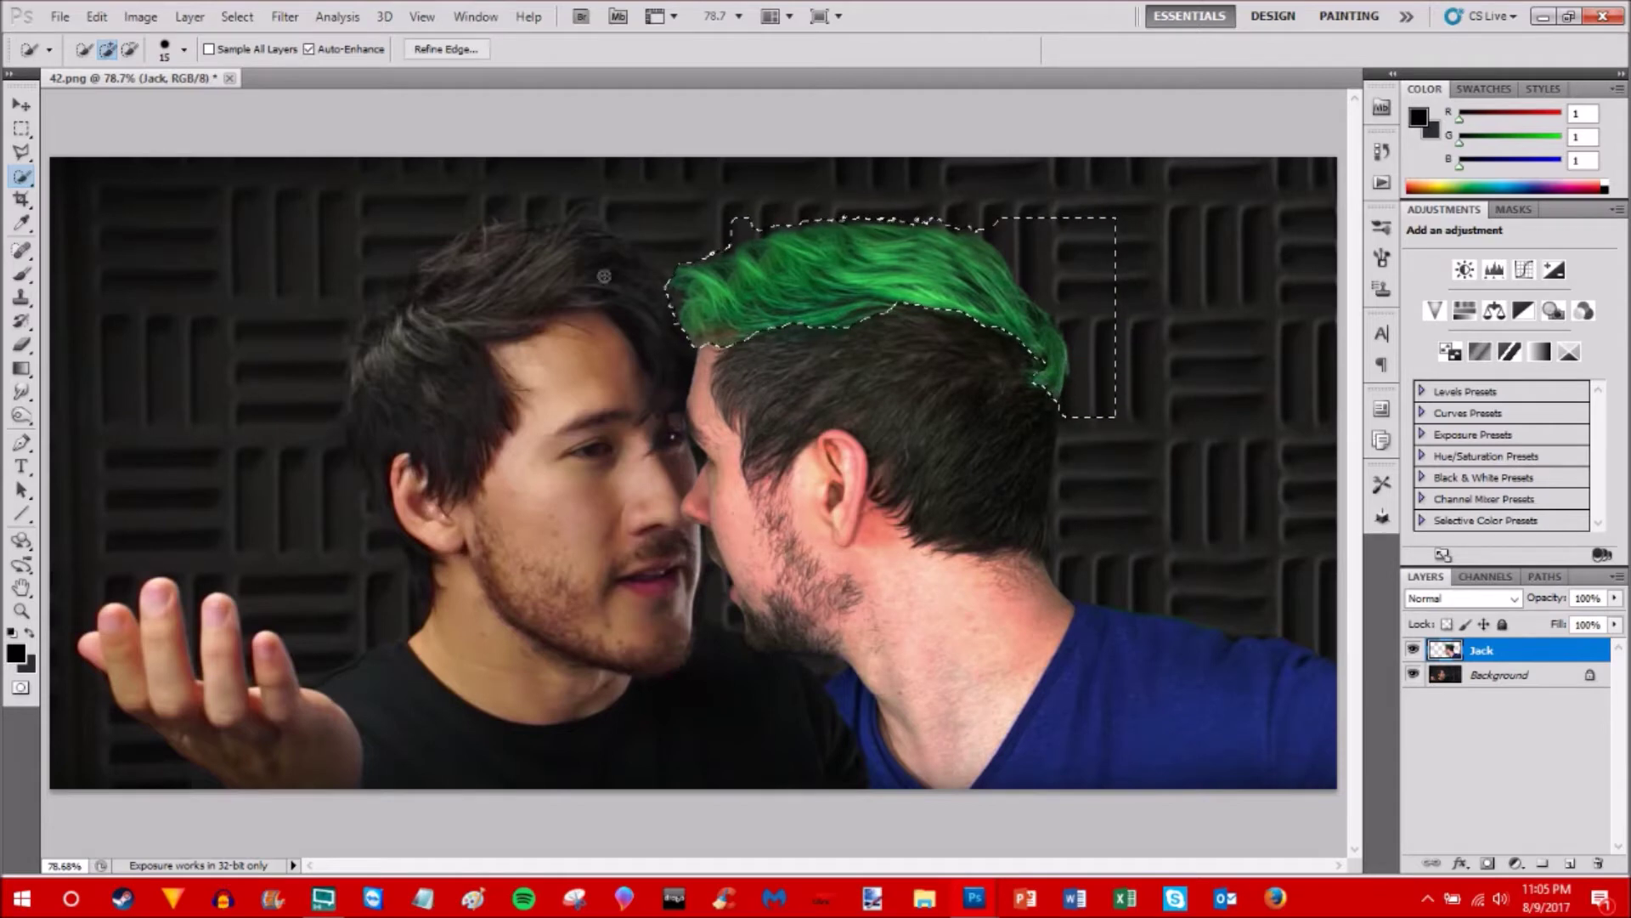
{"action": "left_click", "coordinate": [129, 51]}
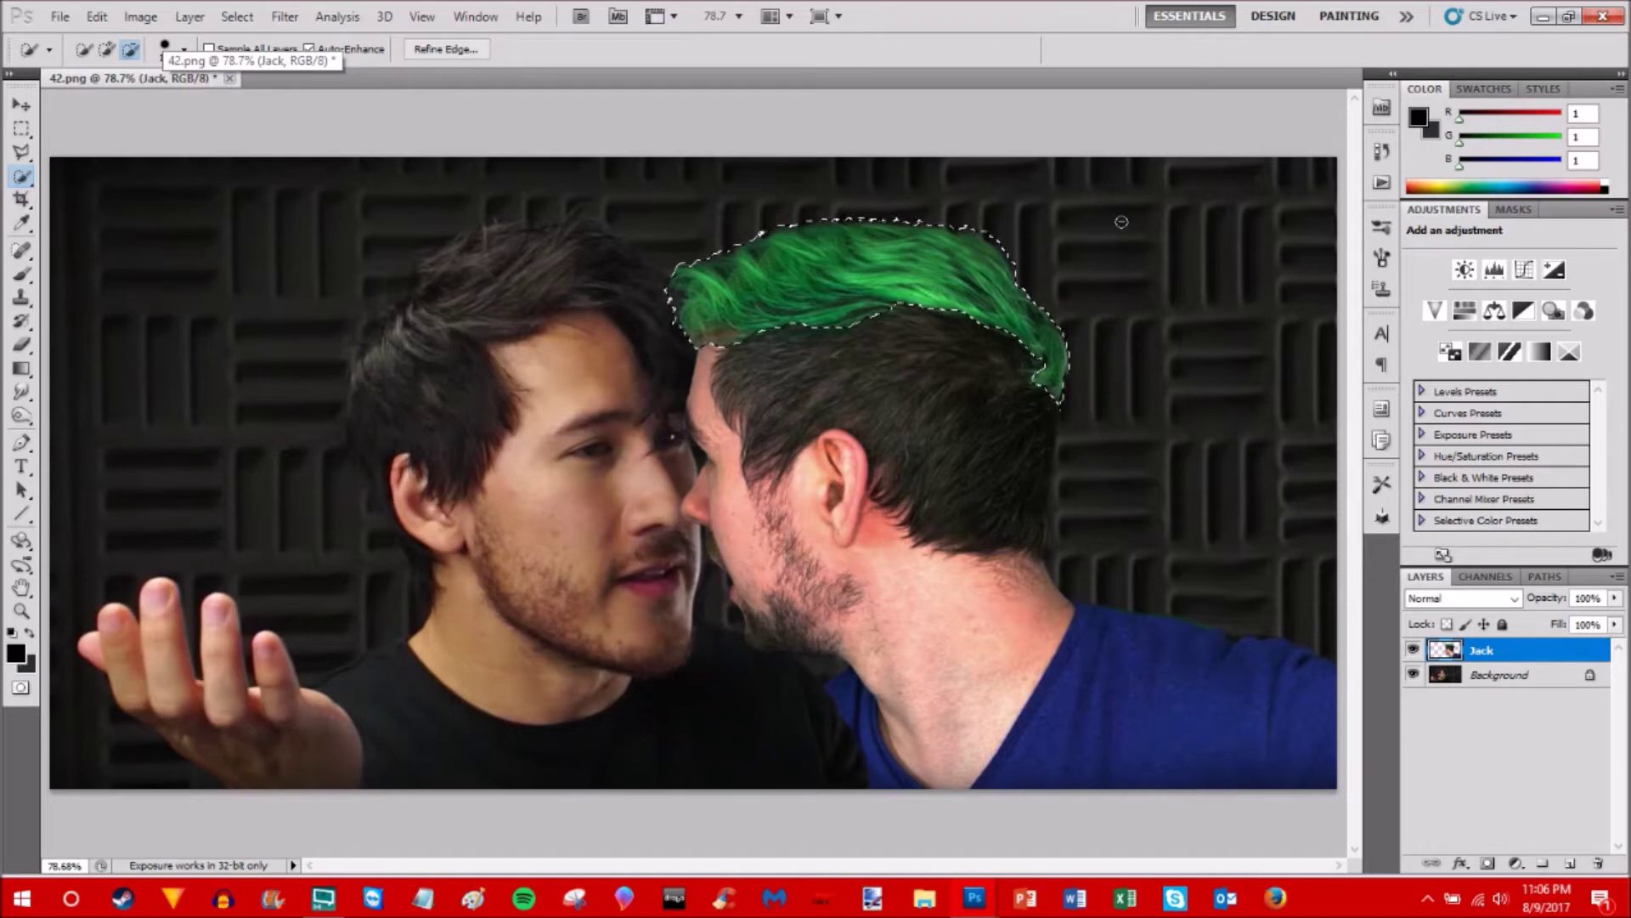
{"action": "left_click", "coordinate": [1085, 236]}
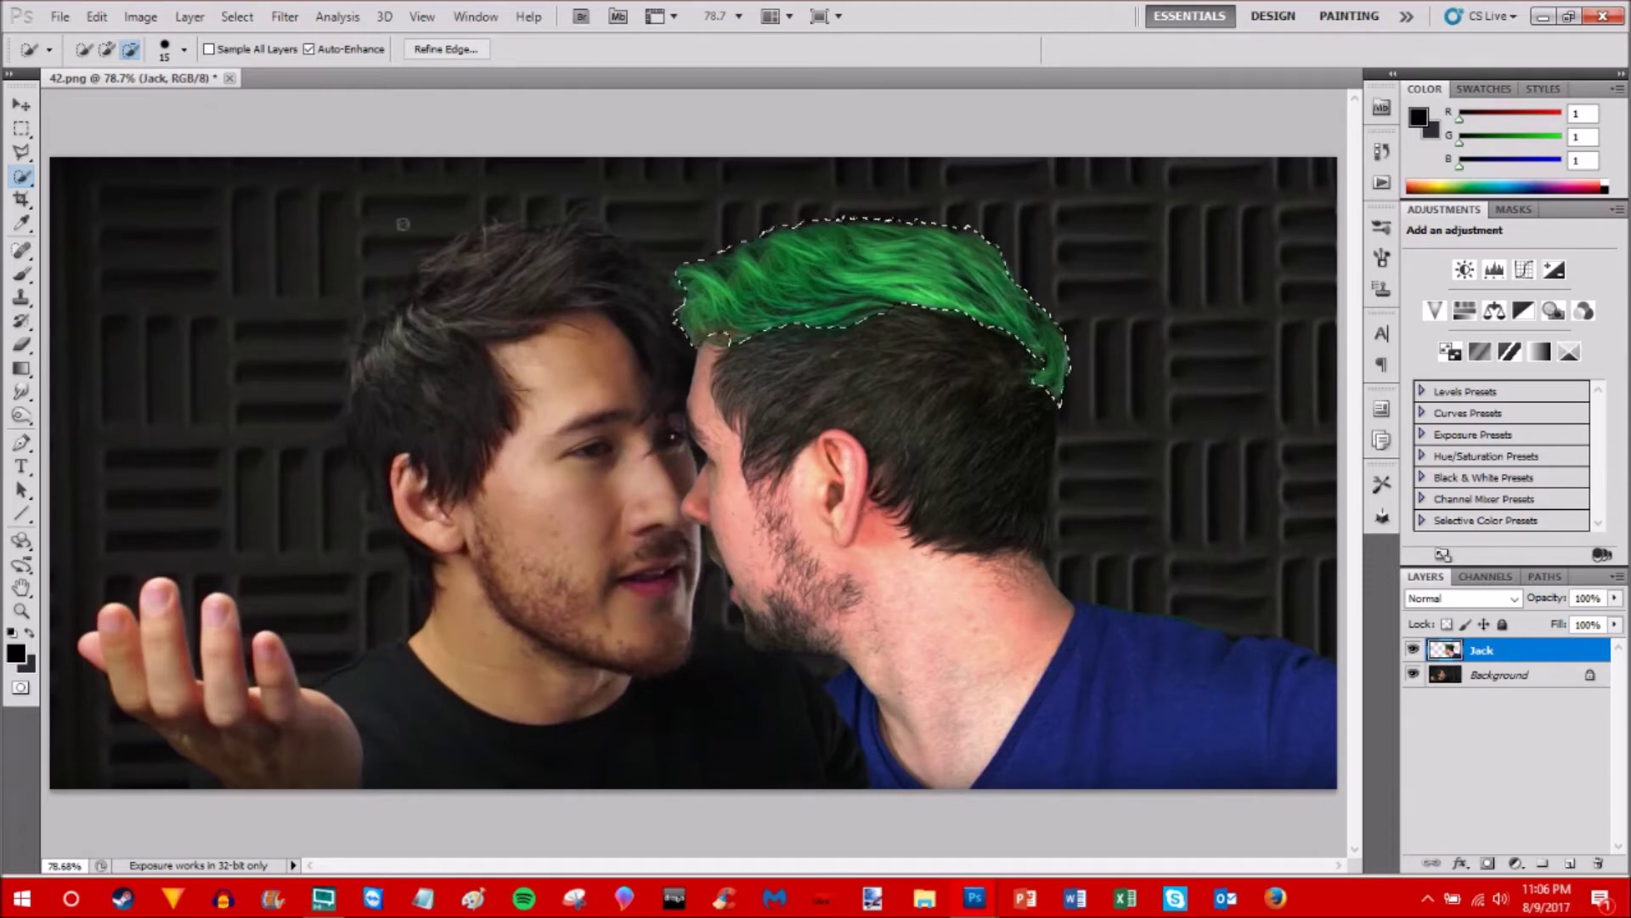
- Preview a Hue/Saturation change of hue -20 and saturation -46 on the selected green hair without applying it
{"action": "left_click", "coordinate": [140, 17]}
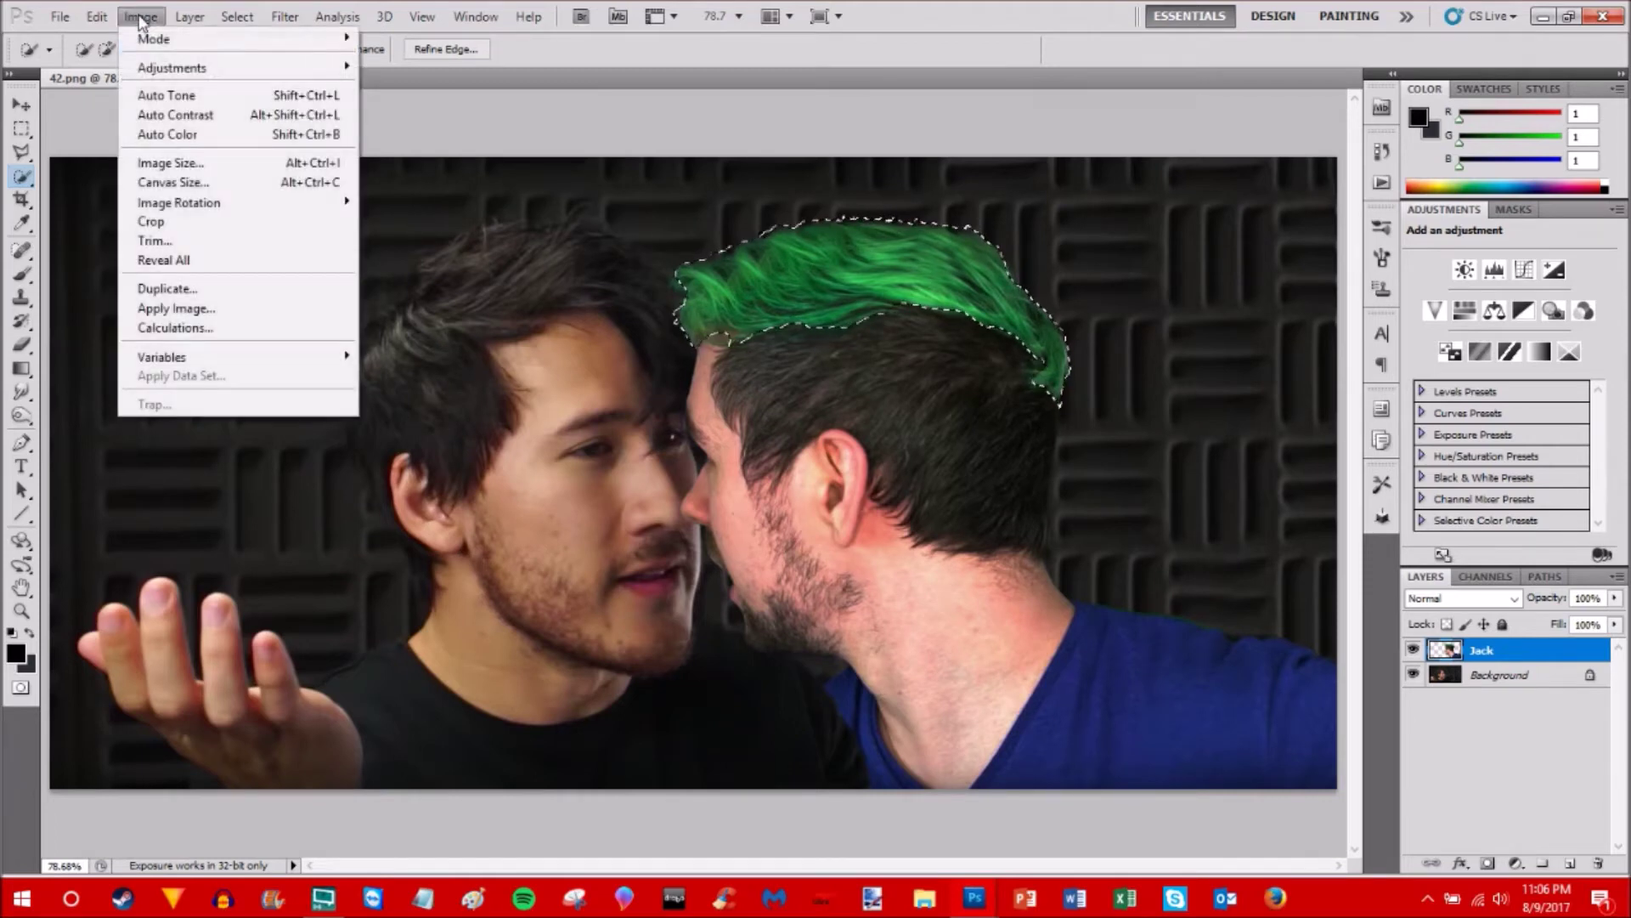
{"action": "mouse_move", "coordinate": [204, 70]}
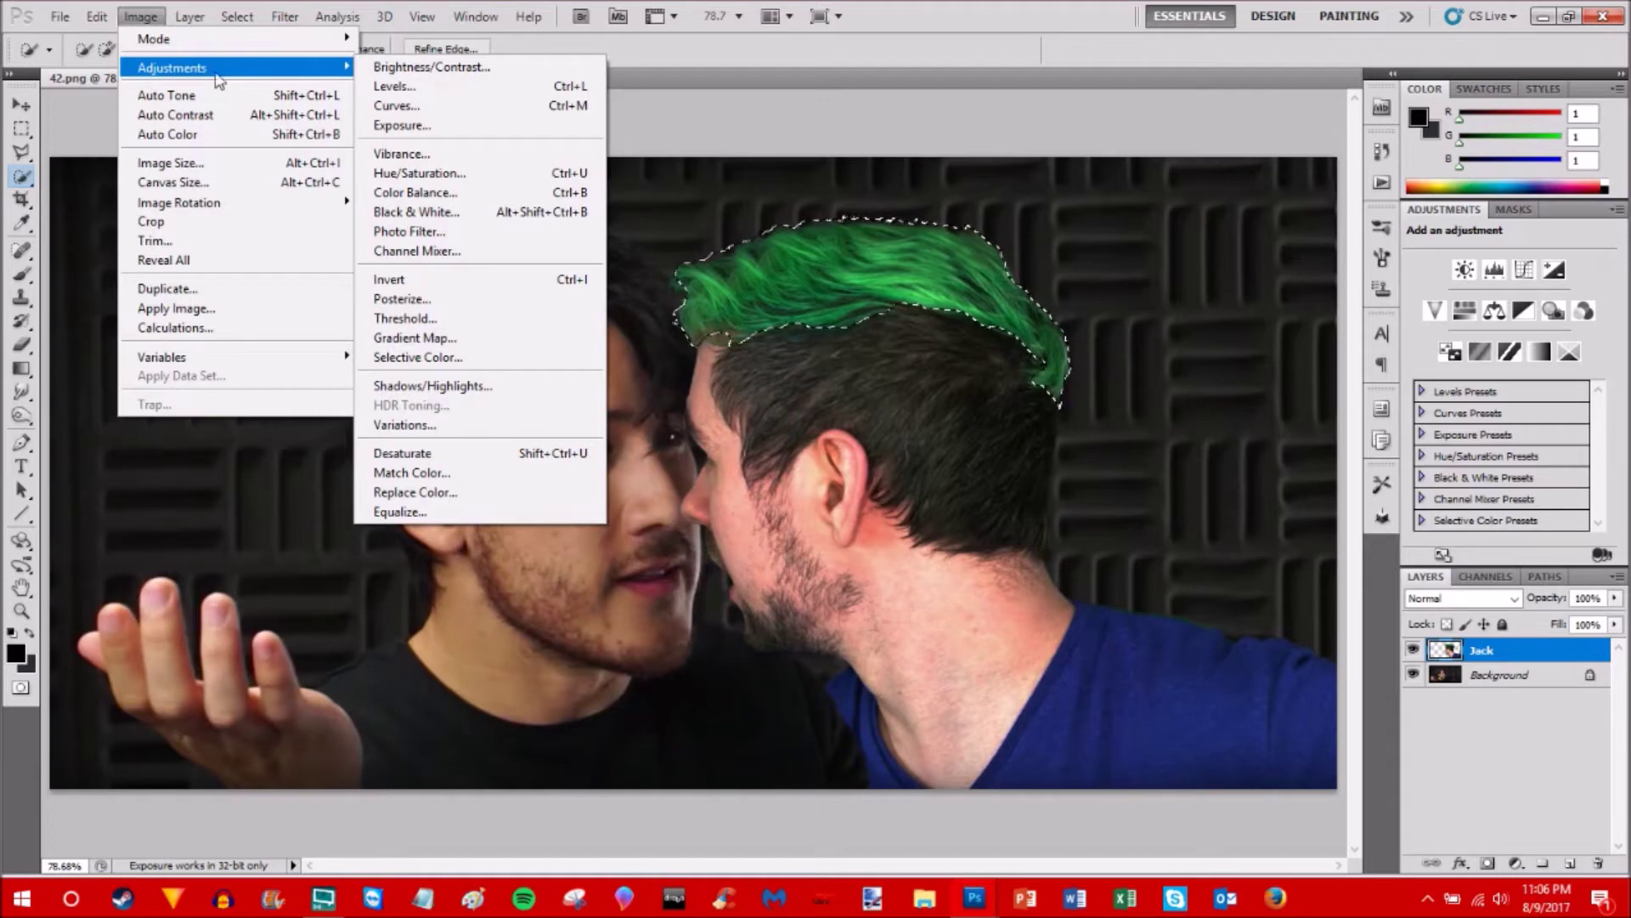
{"action": "left_click", "coordinate": [451, 173]}
{"action": "left_click_drag", "start_coordinate": [1324, 93], "coordinate": [1414, 80]}
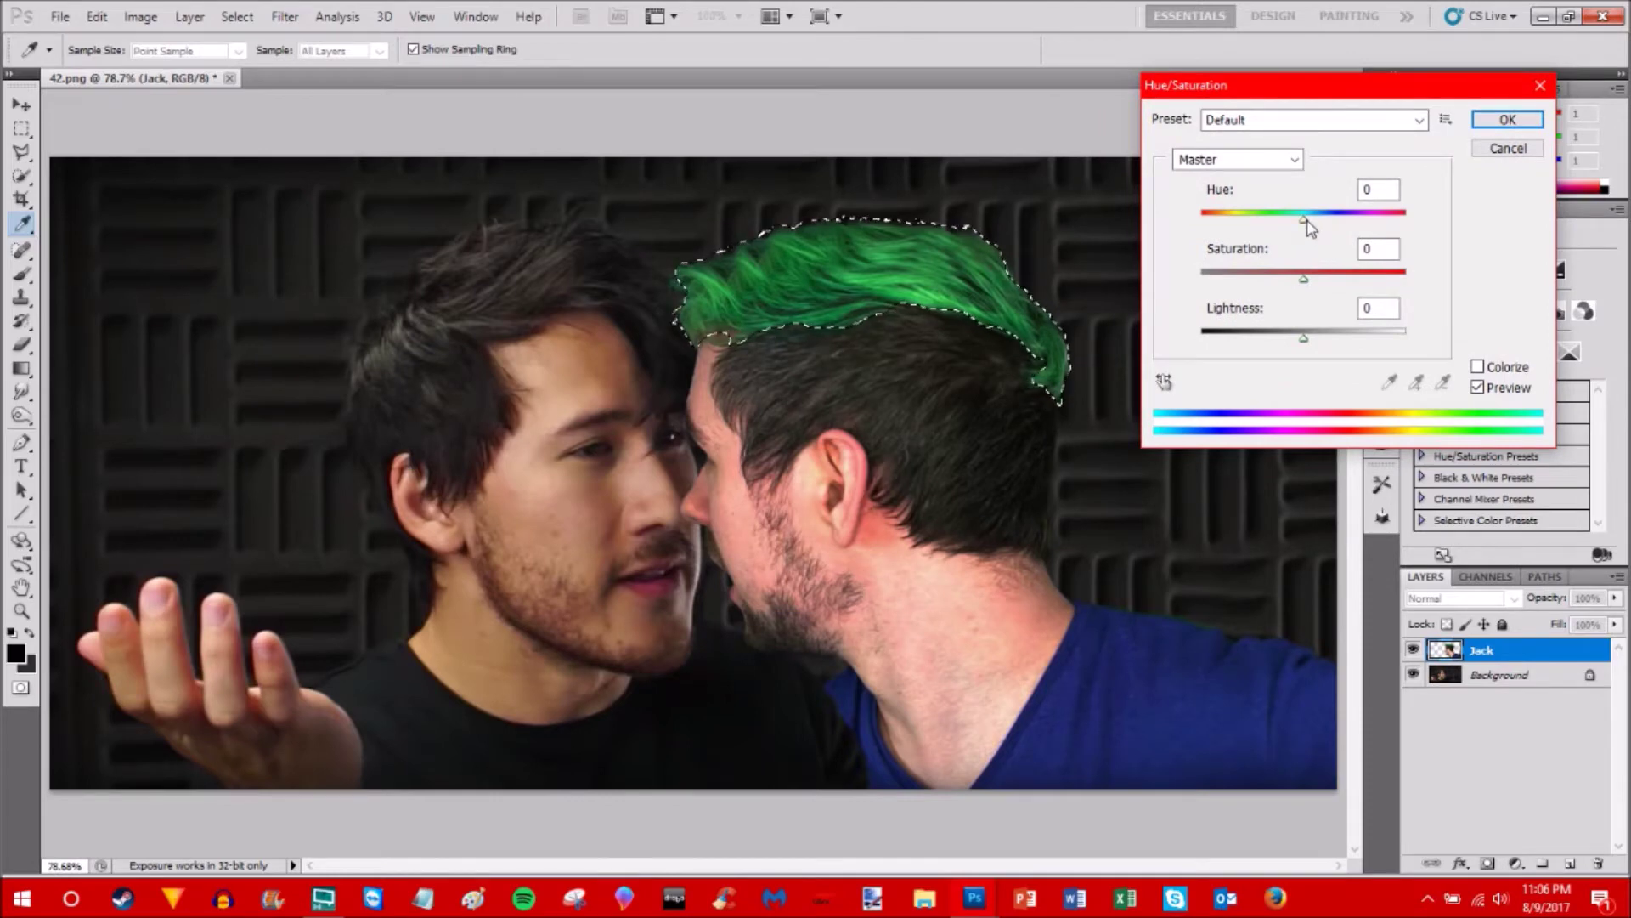
{"action": "left_click_drag", "start_coordinate": [1305, 222], "coordinate": [1260, 284]}
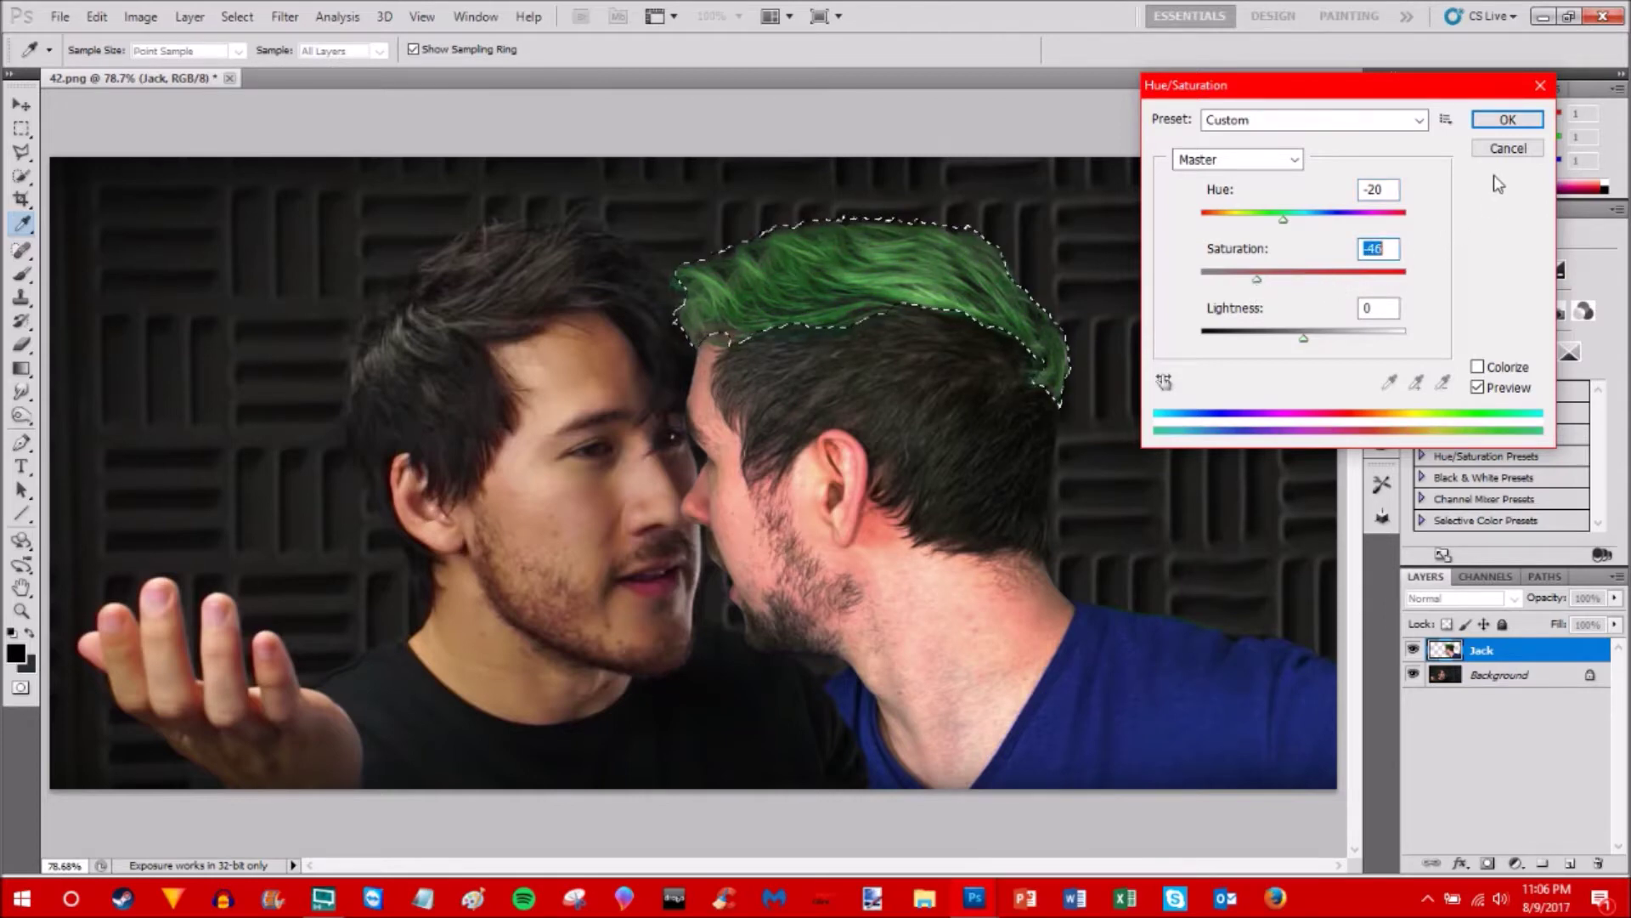
{"action": "left_click", "coordinate": [1506, 149]}
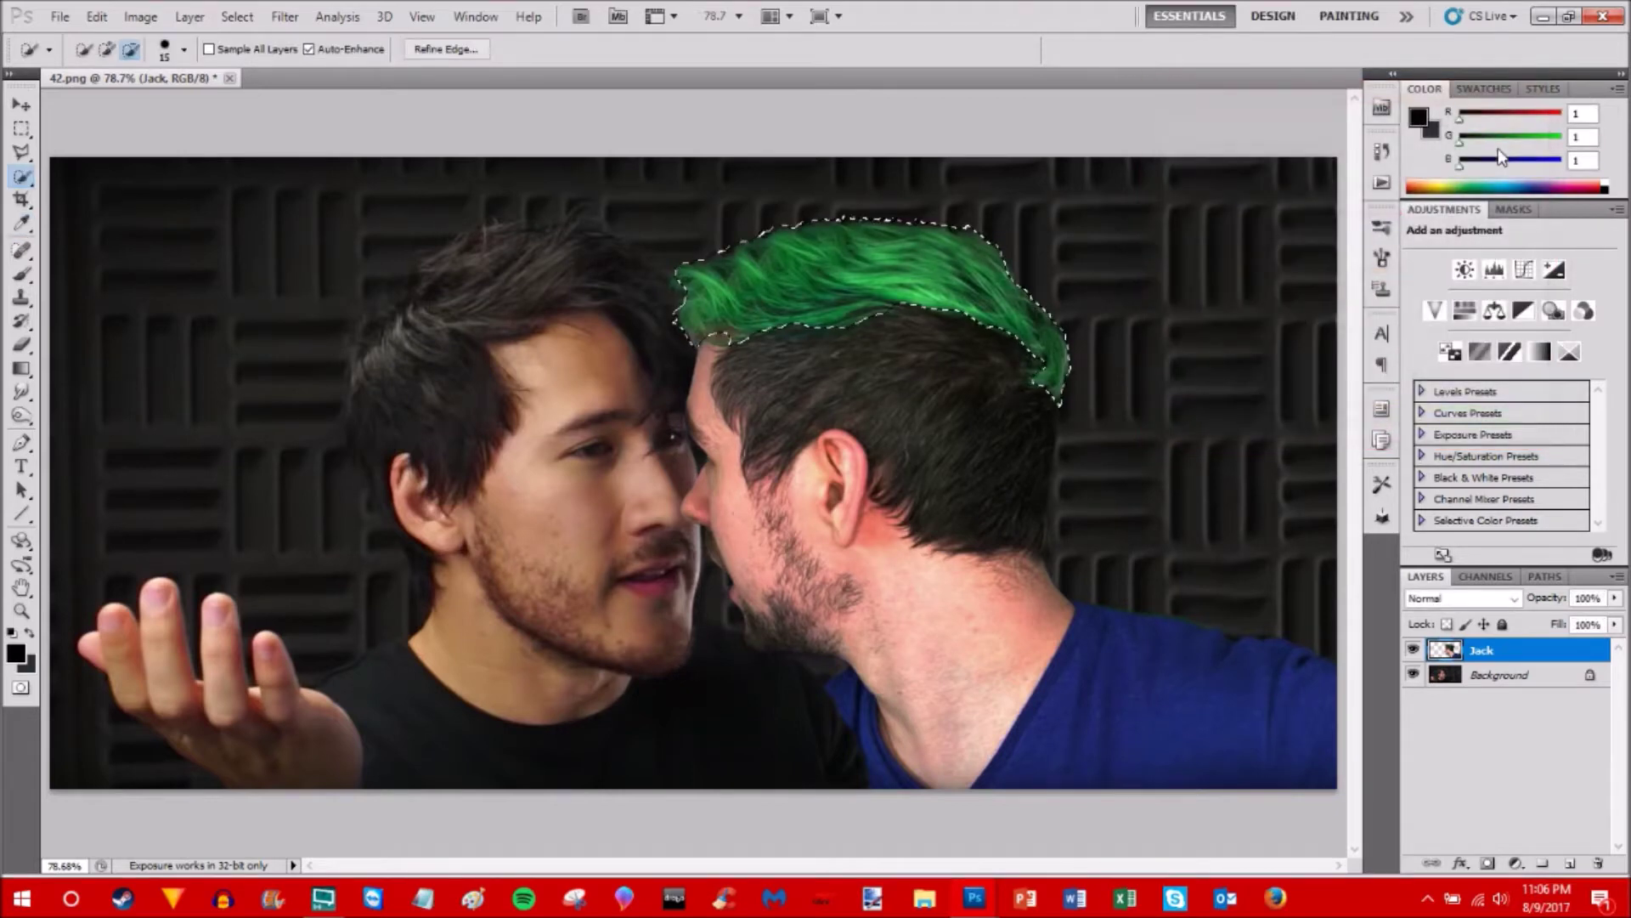
- Clear the selection around the green hair and switch to the Background Eraser for the hair's front edge
{"action": "key", "text": "ctrl+d"}
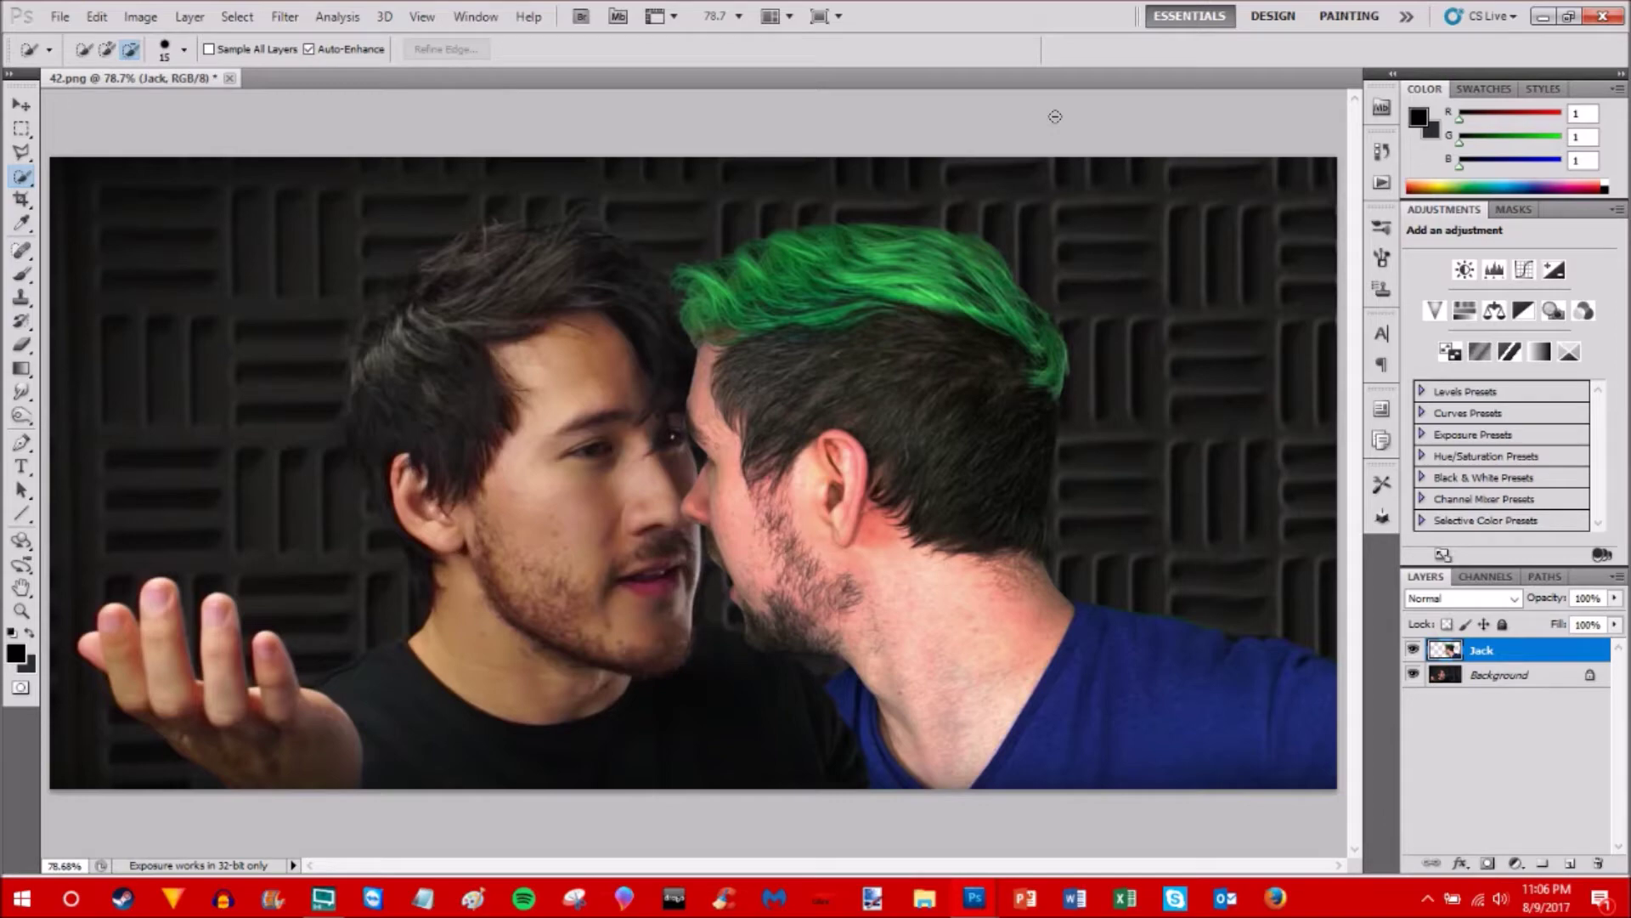
{"action": "scroll", "coordinate": [459, 363], "scroll_direction": "up", "scroll_amount": 10}
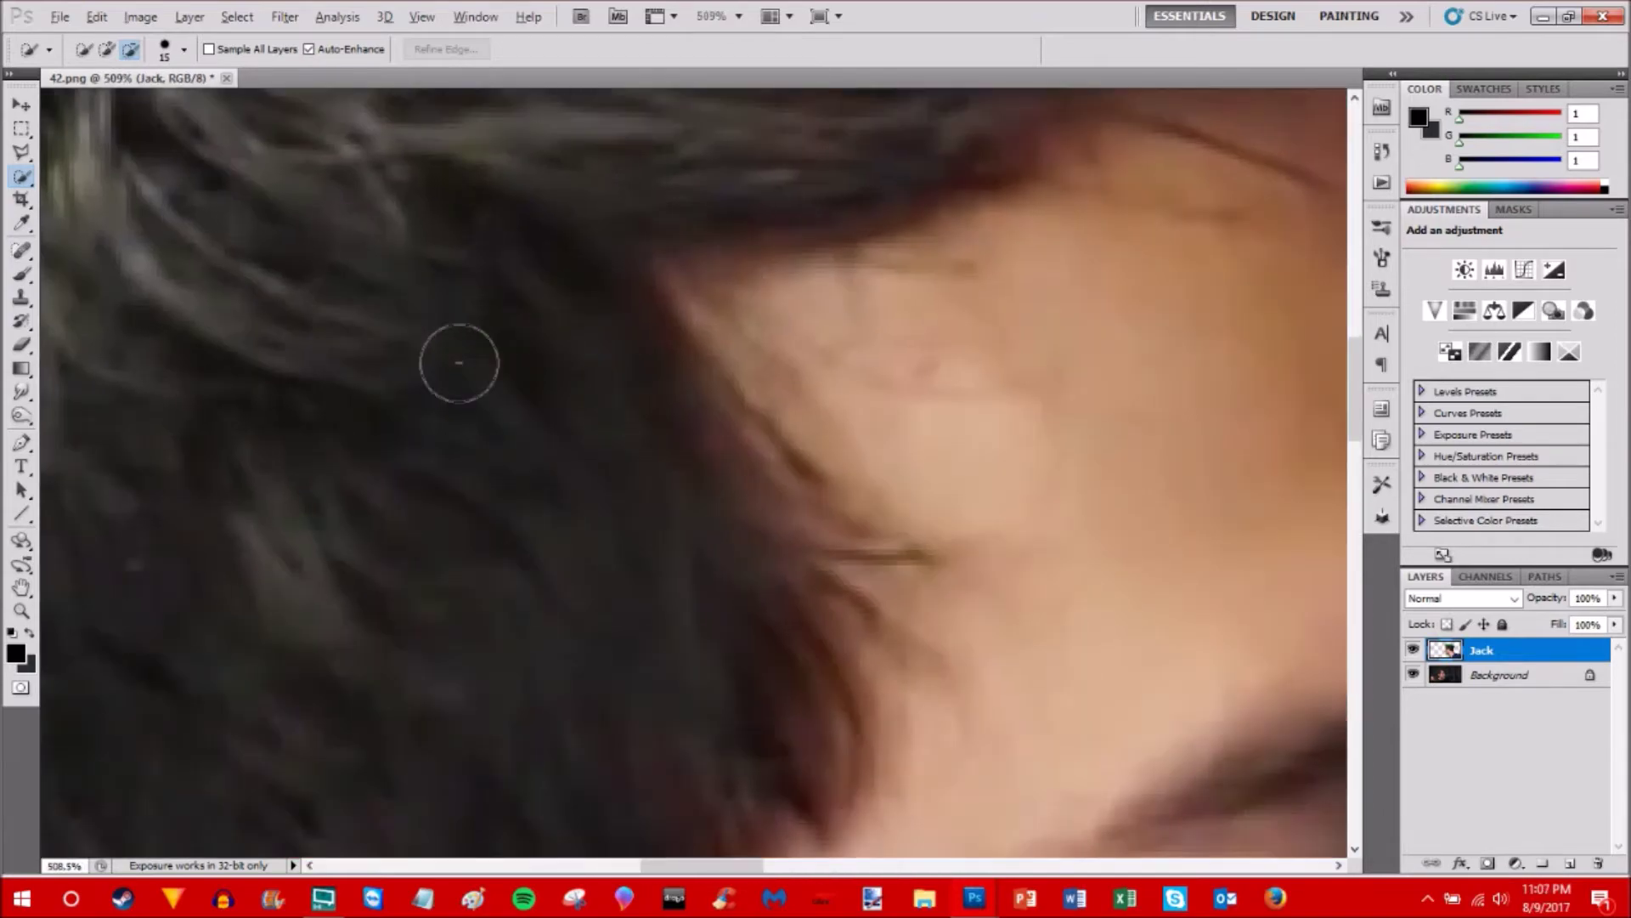
{"action": "scroll", "coordinate": [692, 782], "scroll_direction": "right", "scroll_amount": 6}
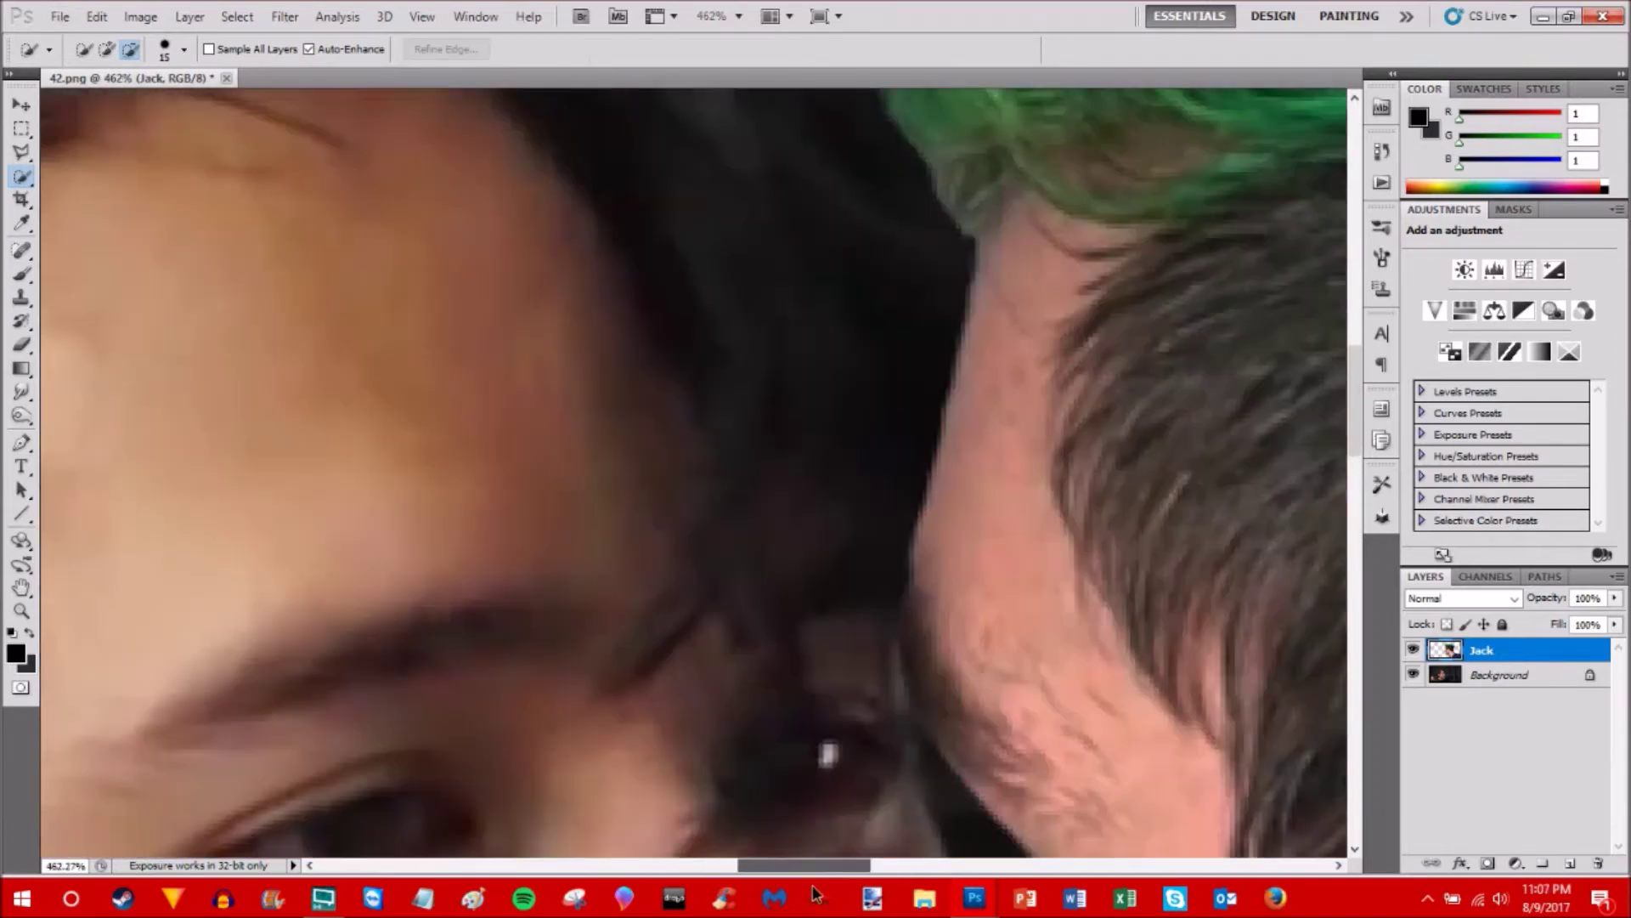
{"action": "scroll", "coordinate": [826, 819], "scroll_direction": "up", "scroll_amount": 3}
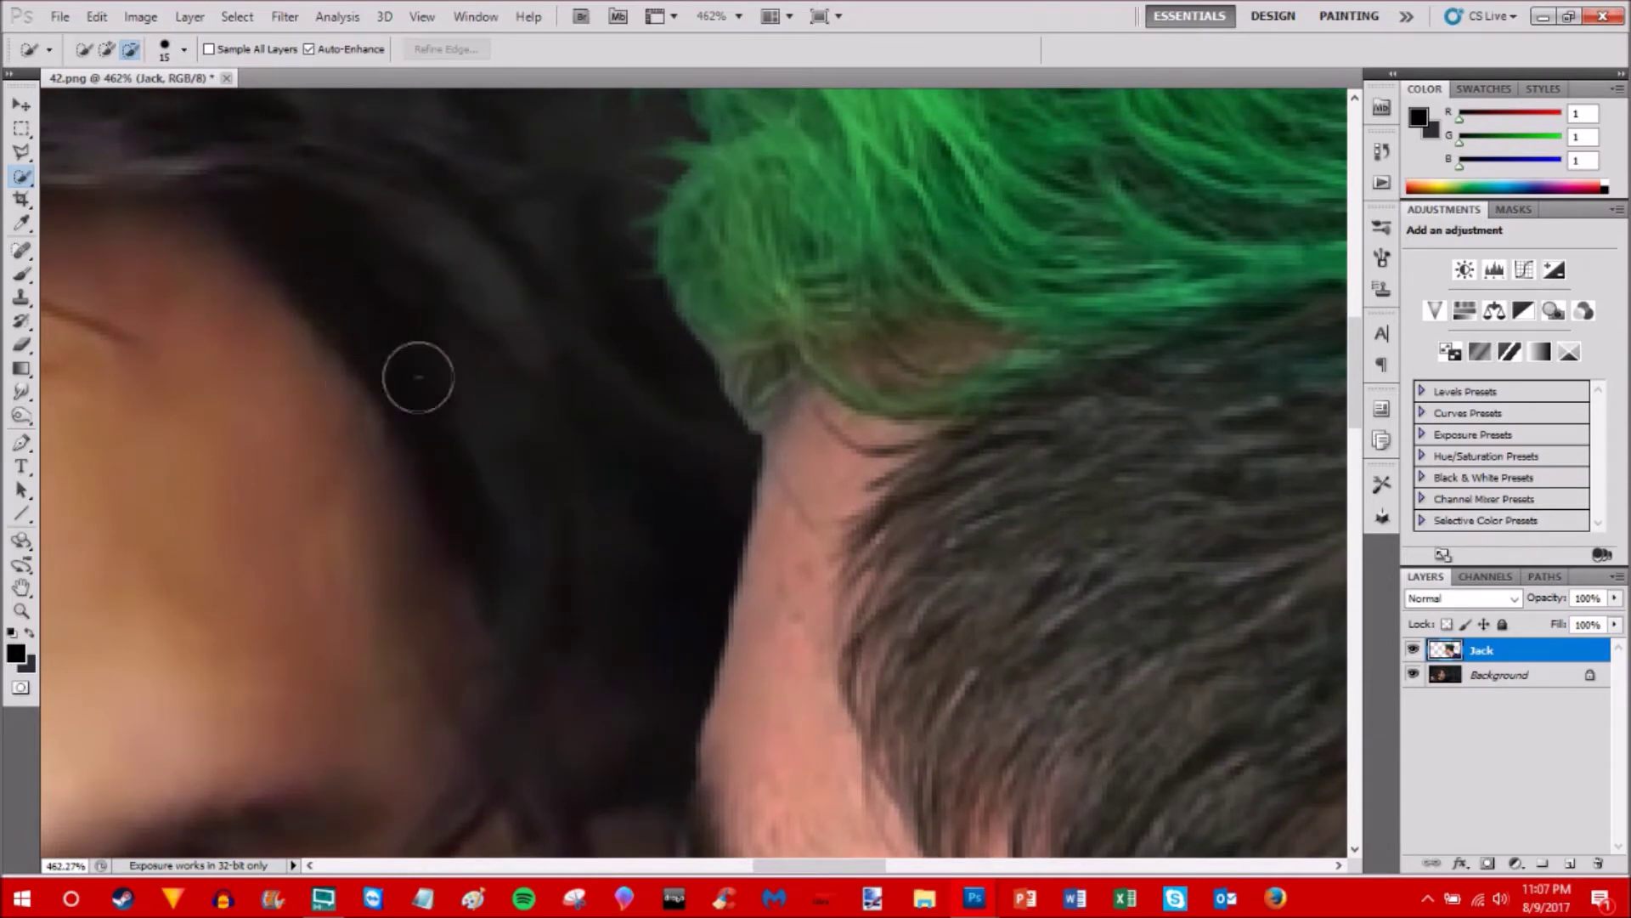
{"action": "left_click", "coordinate": [24, 346]}
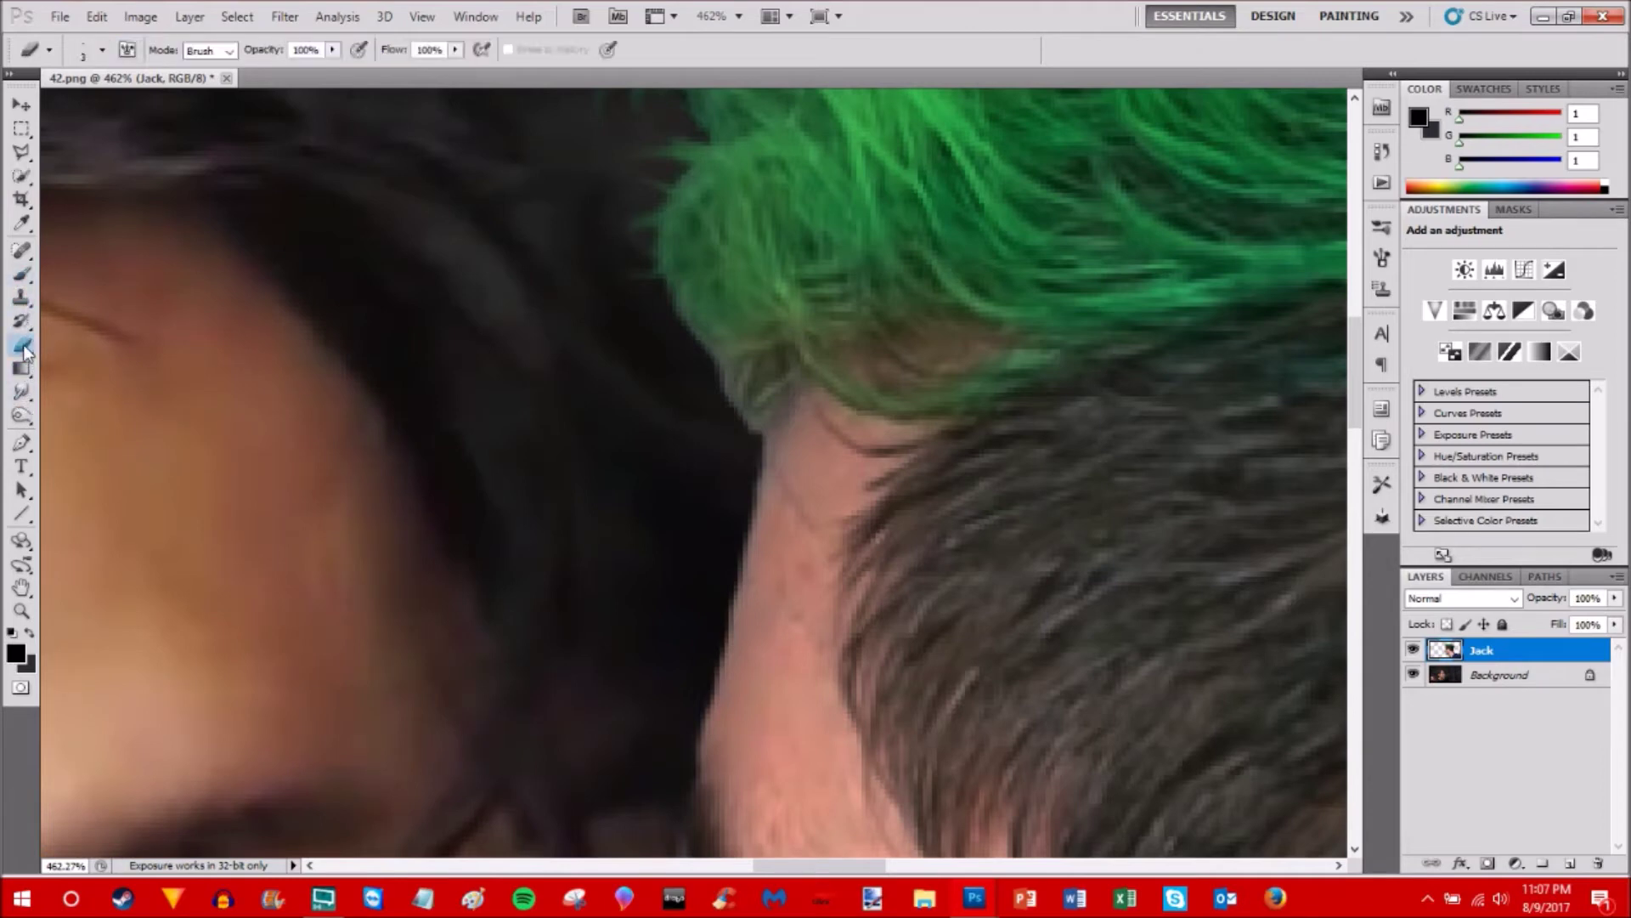
{"action": "right_click", "coordinate": [24, 348]}
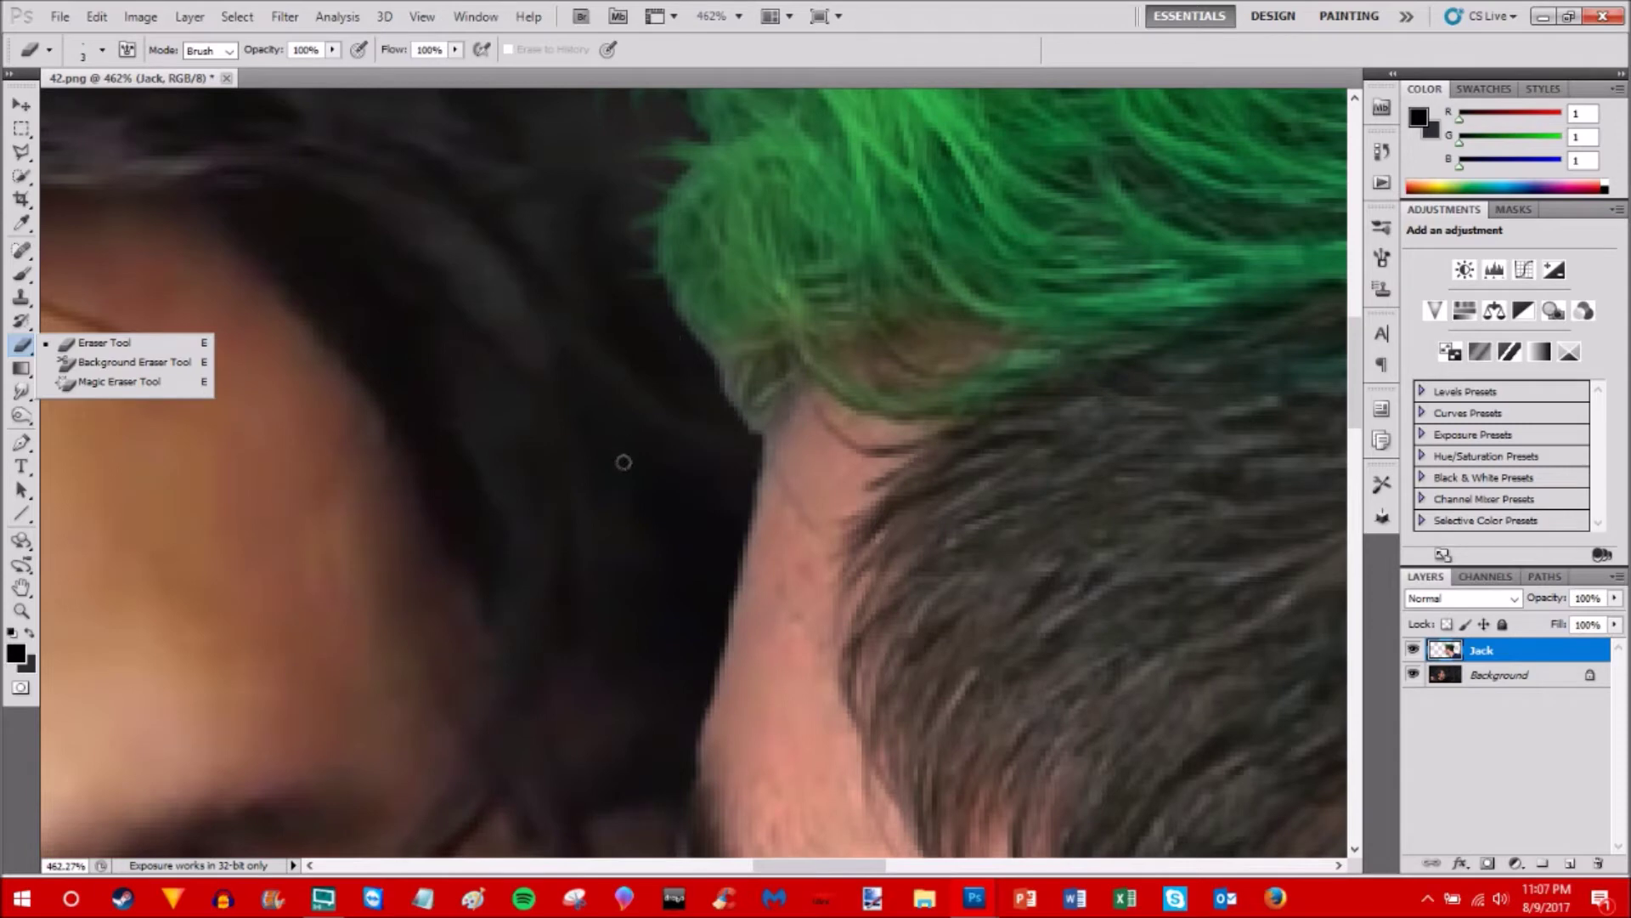
{"action": "left_click", "coordinate": [106, 367]}
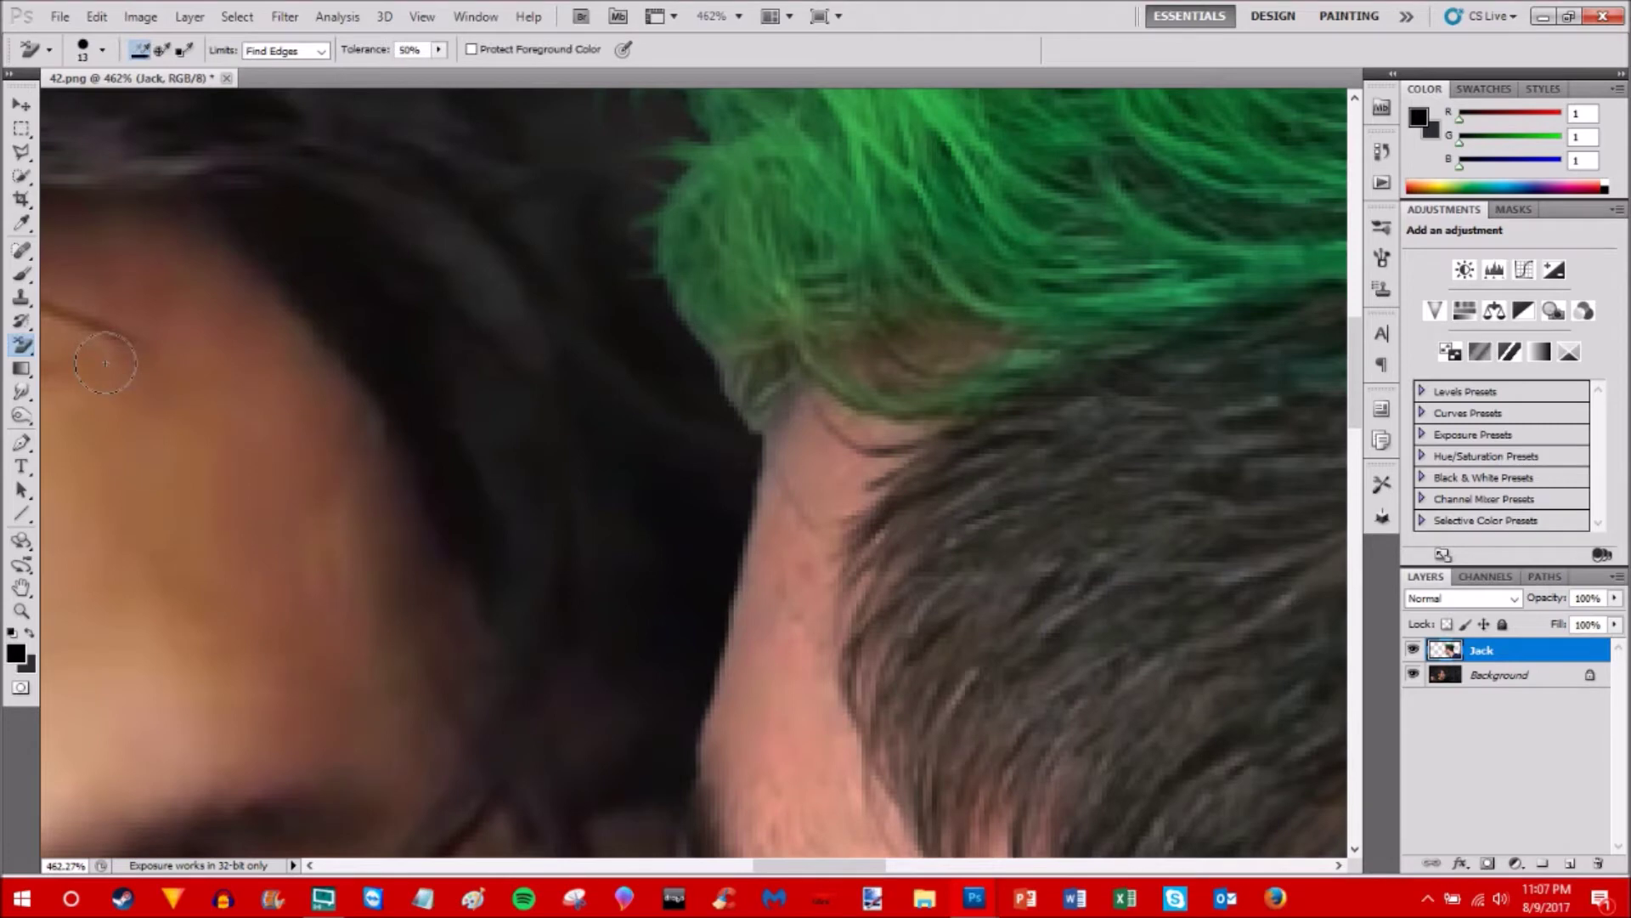
- Try erasing the fringe at the front of the green hair with the Background Eraser at 2 px
{"action": "left_click", "coordinate": [85, 51]}
{"action": "left_click_drag", "start_coordinate": [42, 102], "coordinate": [31, 102]}
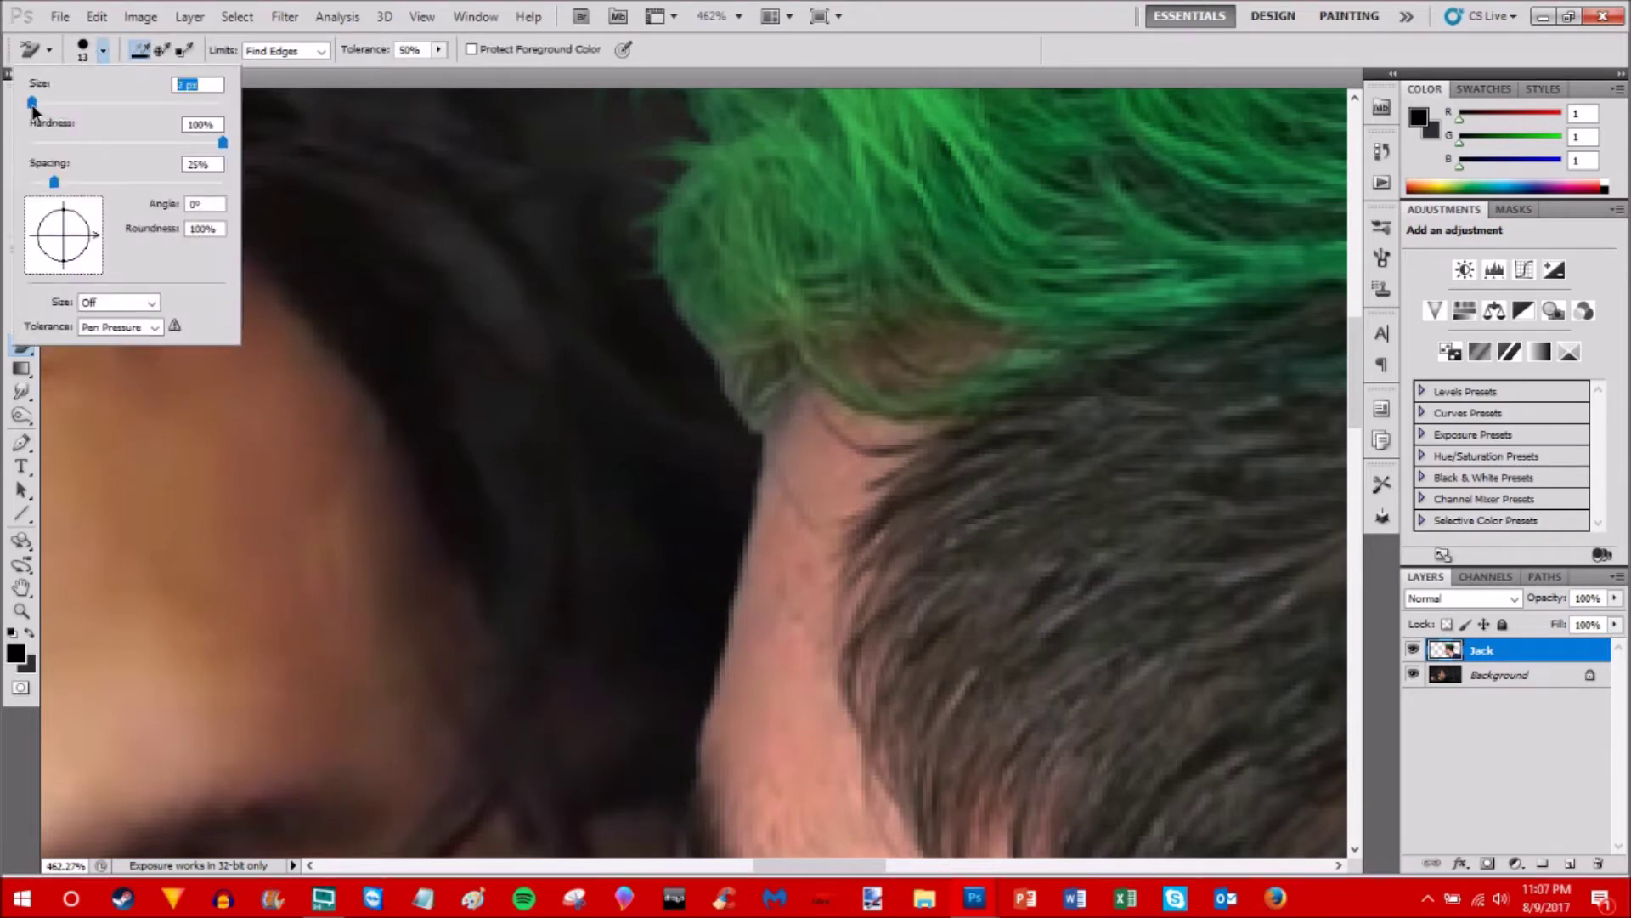
{"action": "left_click", "coordinate": [729, 398]}
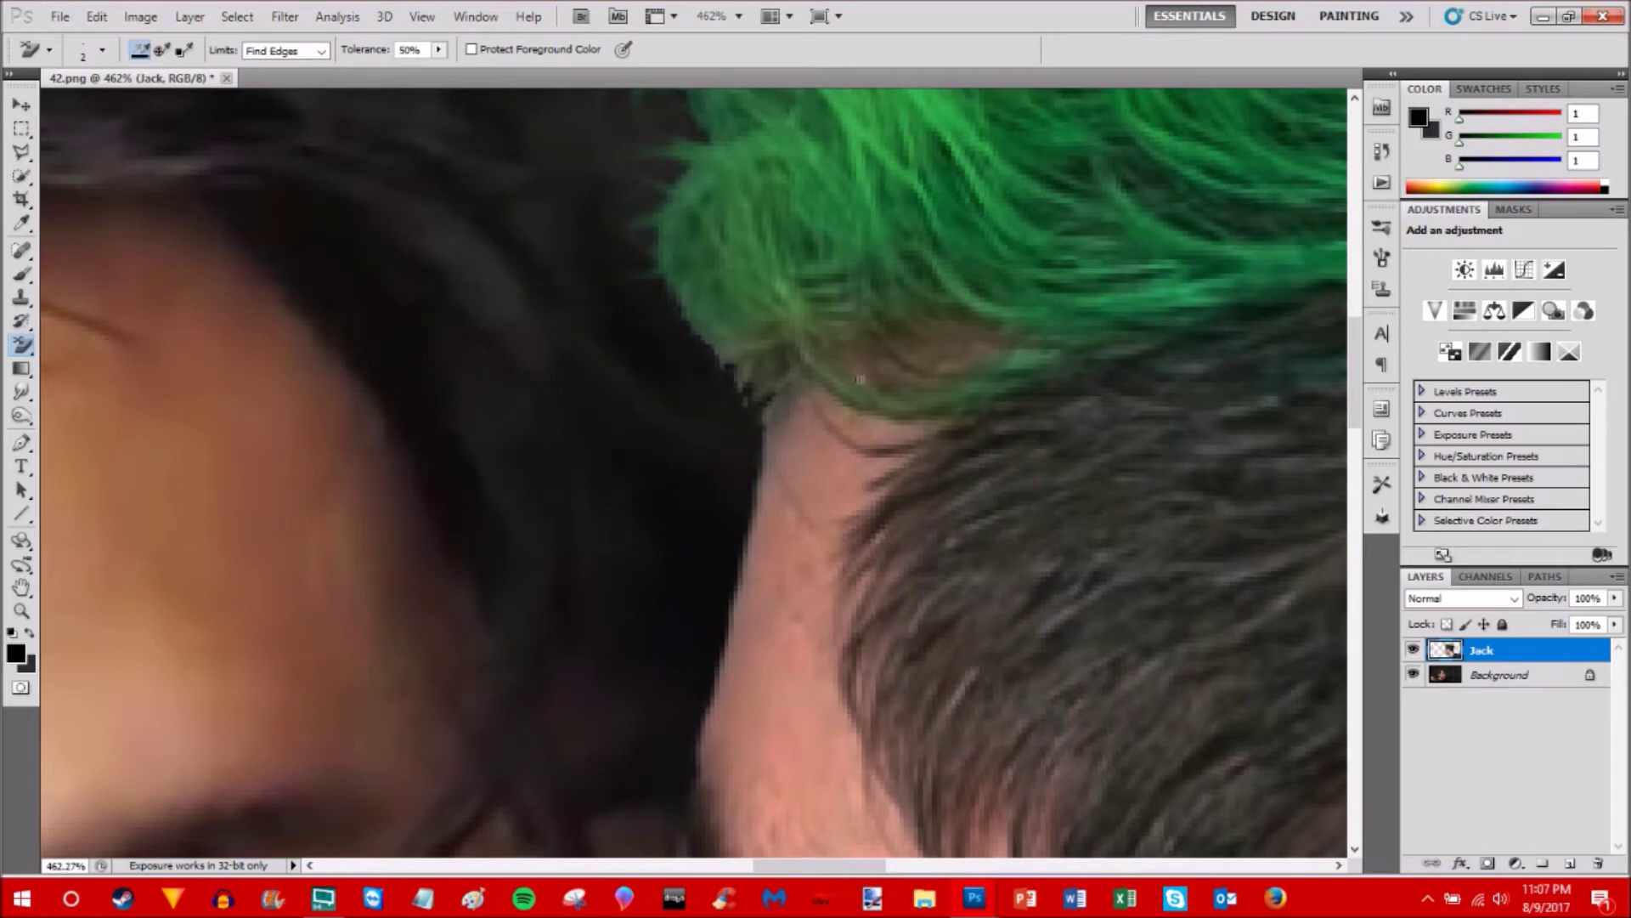
- Undo all the Background Eraser strokes by returning to the Deselect history state
{"action": "left_click", "coordinate": [1382, 151]}
{"action": "scroll", "coordinate": [1271, 322], "scroll_direction": "up", "scroll_amount": 3}
{"action": "left_click", "coordinate": [1243, 200]}
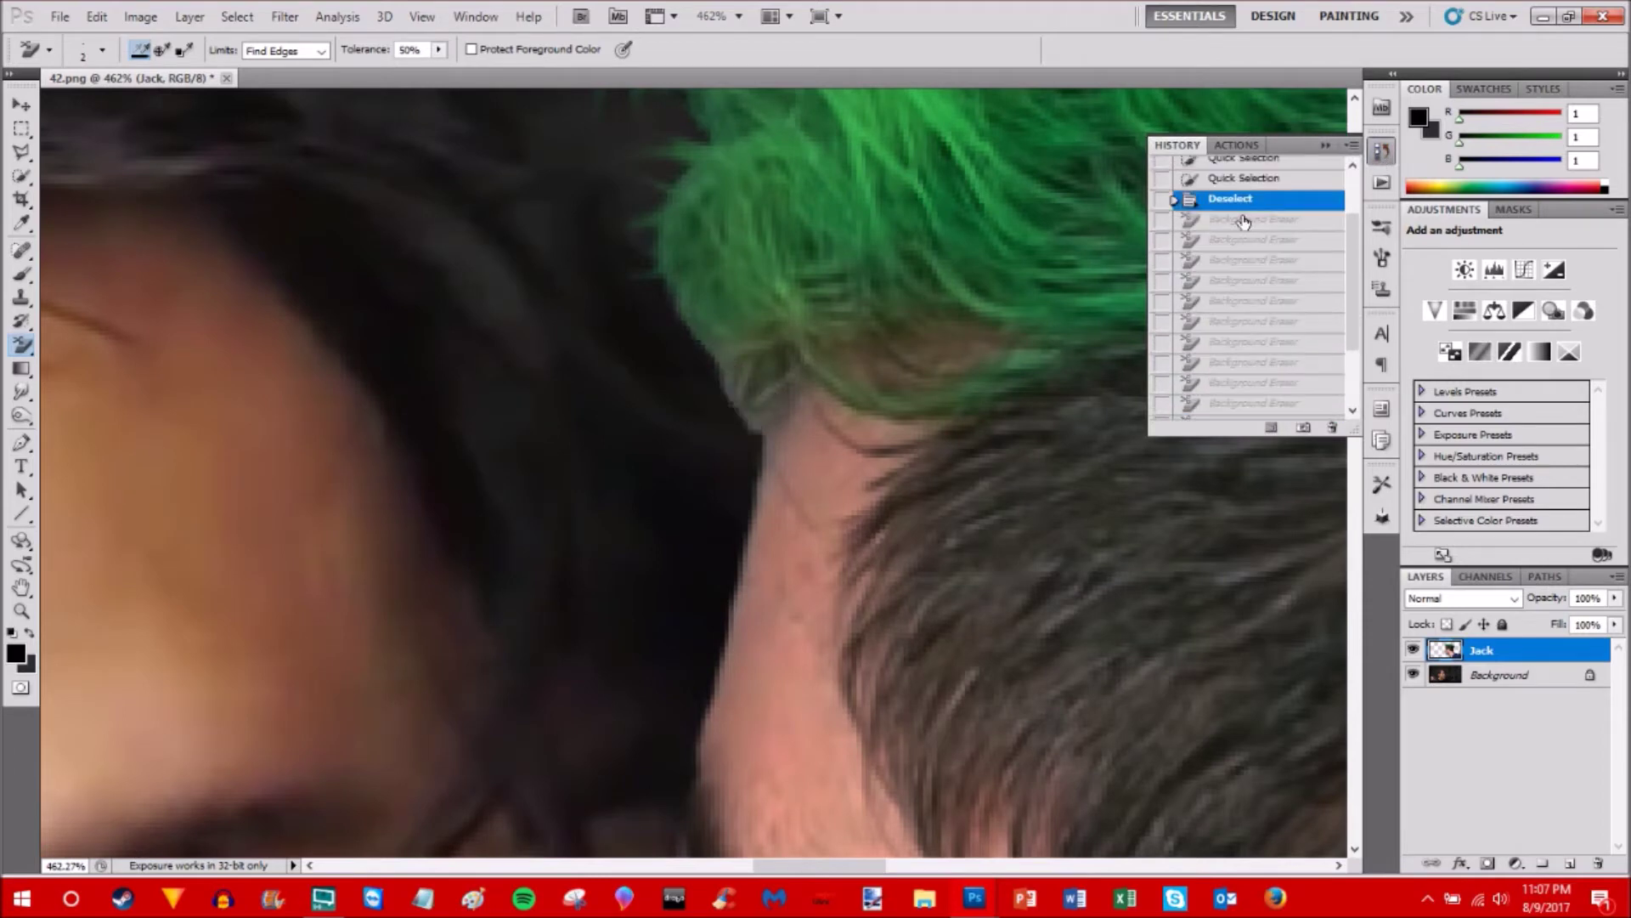
{"action": "left_click", "coordinate": [1324, 149]}
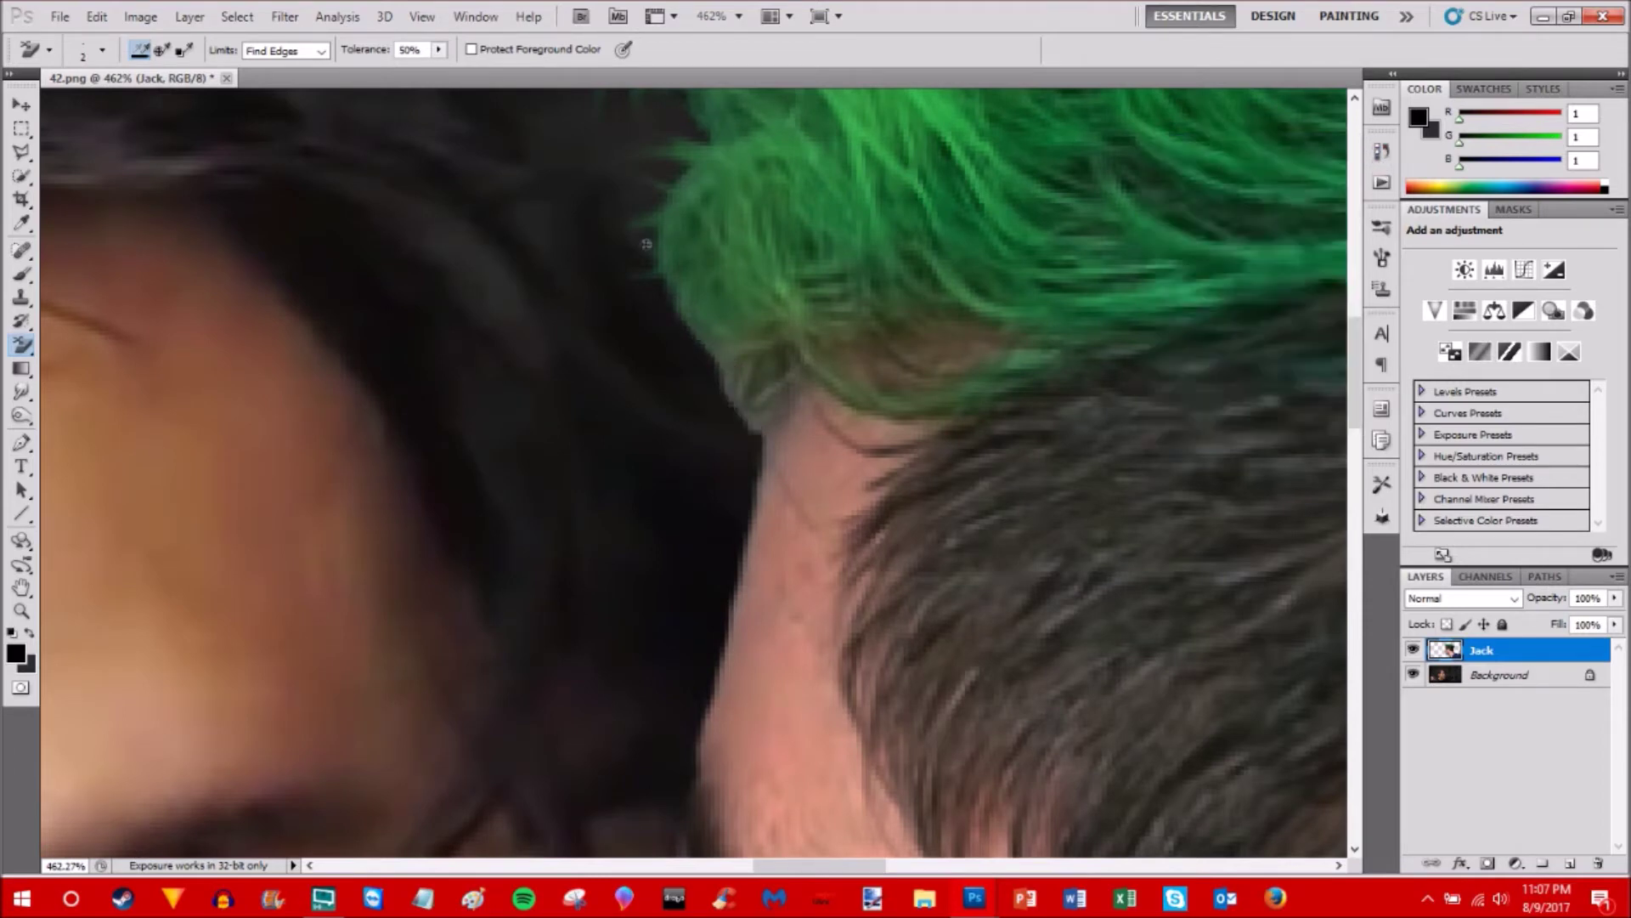
- Set the Background Eraser's brush size to 18 px
{"action": "left_click", "coordinate": [105, 51]}
{"action": "left_click_drag", "start_coordinate": [35, 103], "coordinate": [54, 102]}
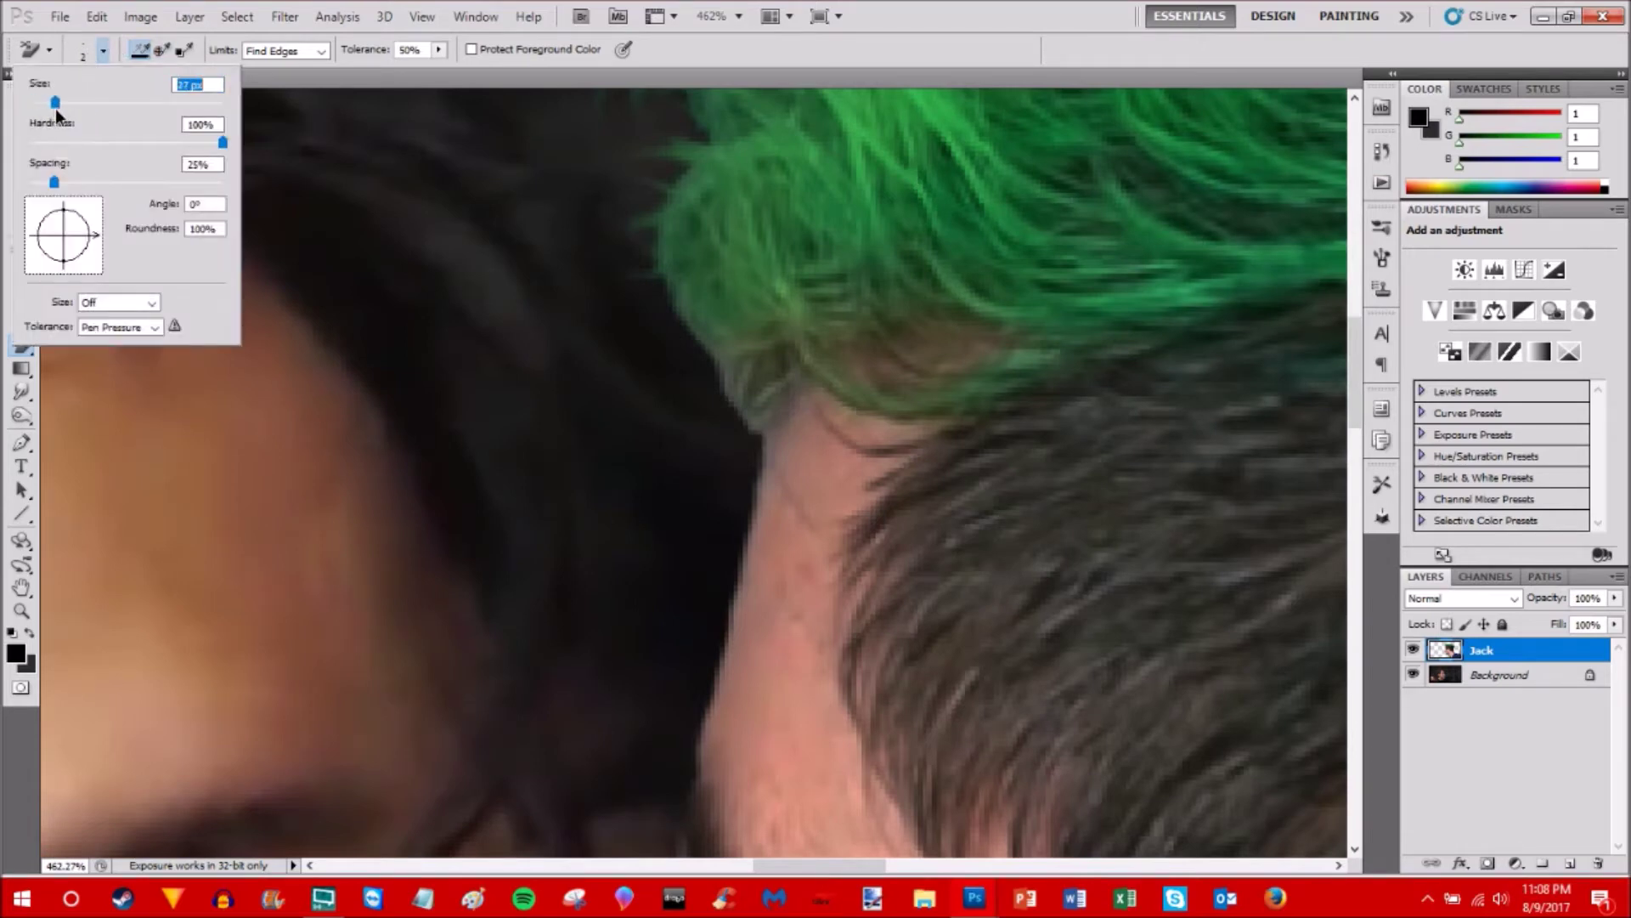
{"action": "left_click_drag", "start_coordinate": [54, 103], "coordinate": [49, 104]}
- Try erasing the fringe above the forehead with the 18 px Background Eraser, then undo the stroke
{"action": "left_click", "coordinate": [729, 401]}
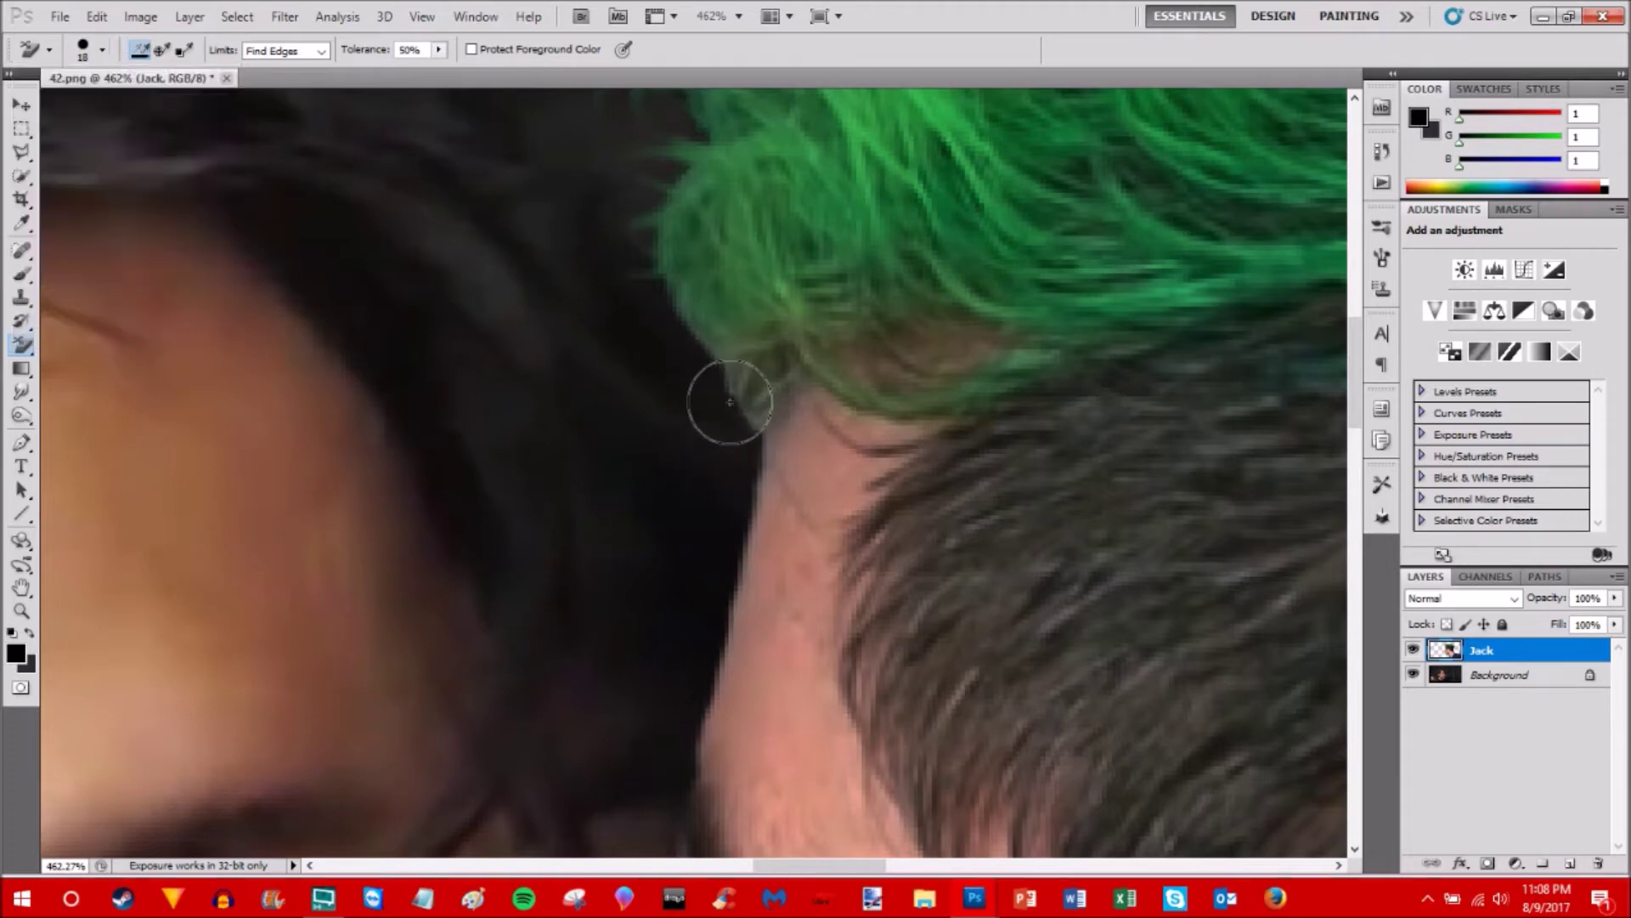
{"action": "mouse_move", "coordinate": [730, 401]}
{"action": "left_mouse_down"}
{"action": "mouse_move", "coordinate": [728, 364]}
{"action": "mouse_move", "coordinate": [655, 386]}
{"action": "mouse_move", "coordinate": [692, 346]}
{"action": "mouse_move", "coordinate": [690, 396]}
{"action": "left_mouse_up"}
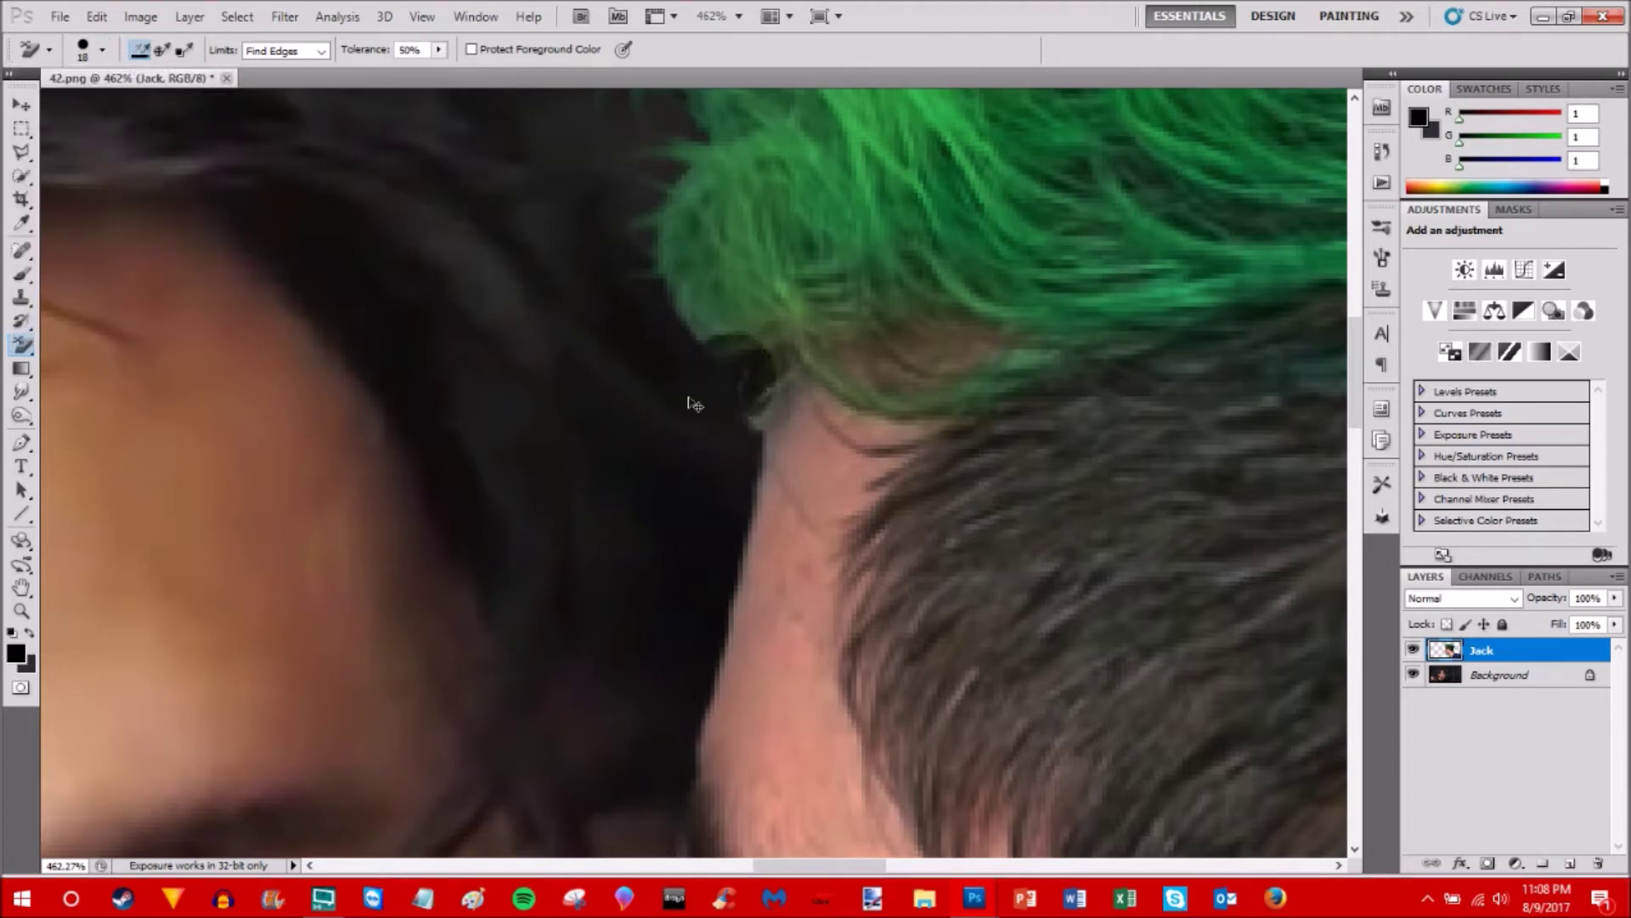
{"action": "key", "text": "ctrl+z"}
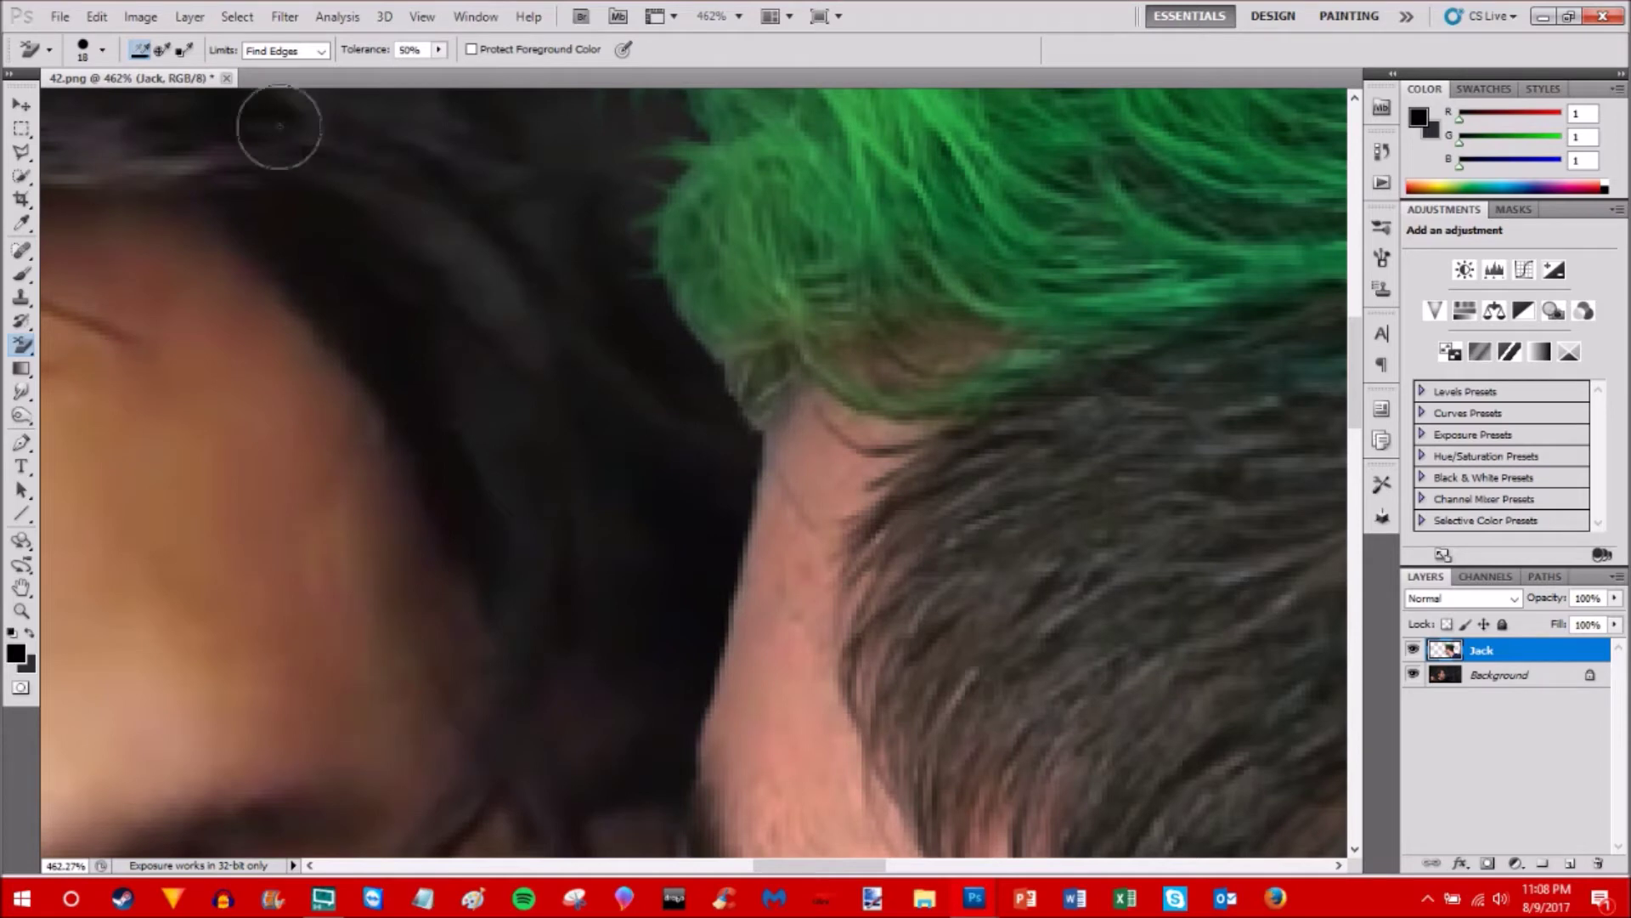
- Set the Background Eraser's hardness to 61% and erase the leftover fringe where the green hair meets the forehead
{"action": "left_click", "coordinate": [90, 52]}
{"action": "left_click", "coordinate": [148, 142]}
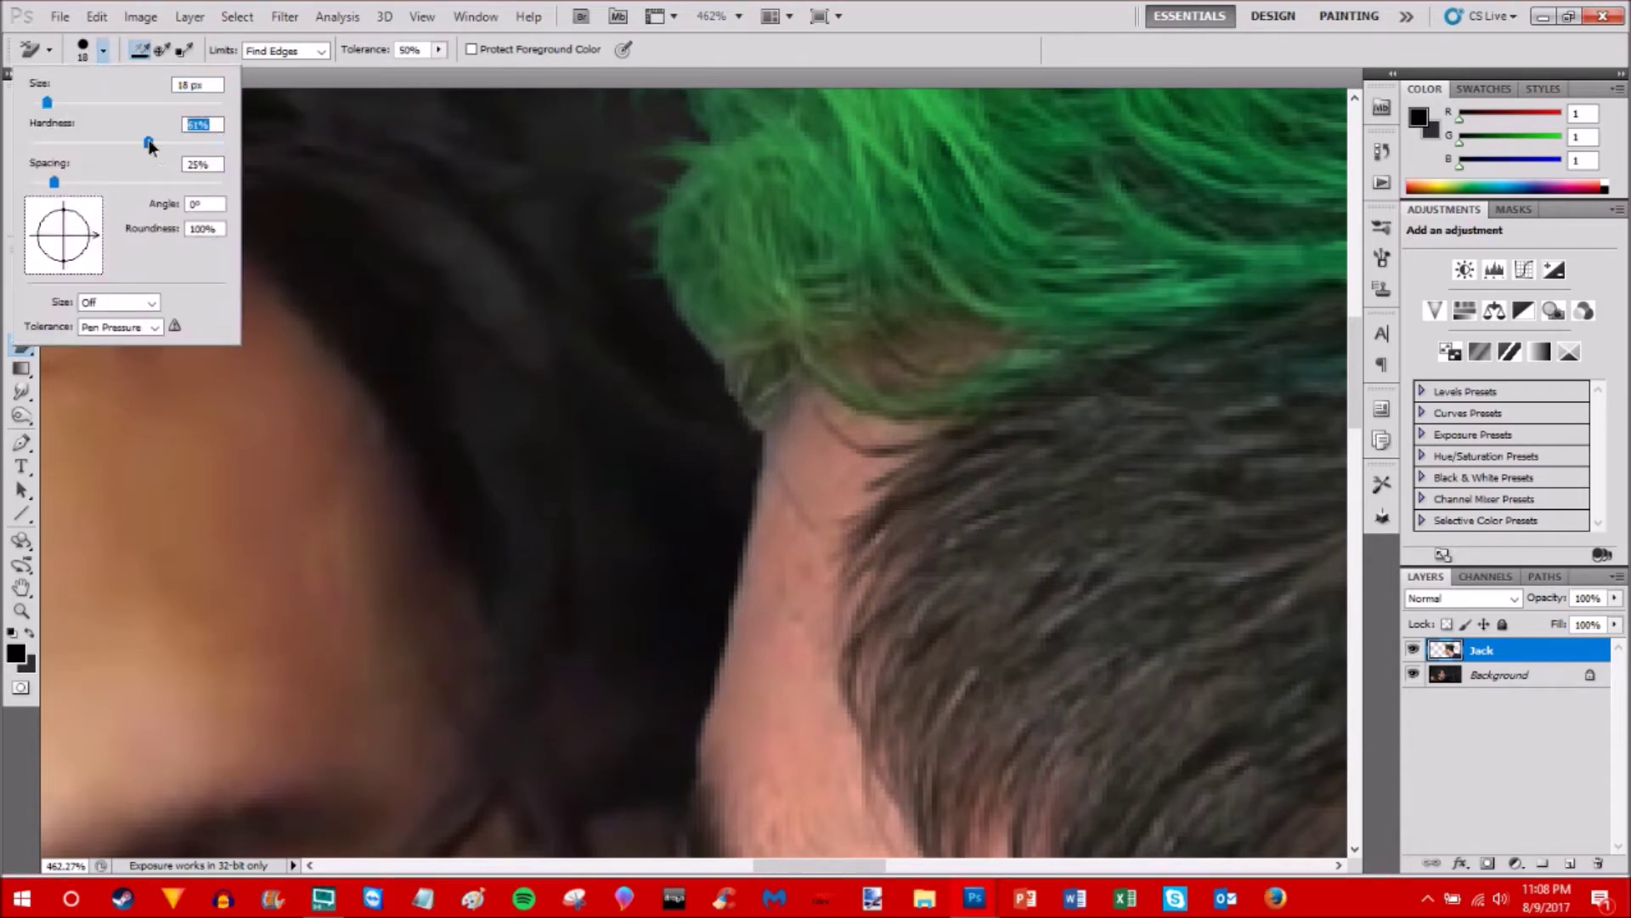
{"action": "left_click", "coordinate": [527, 327]}
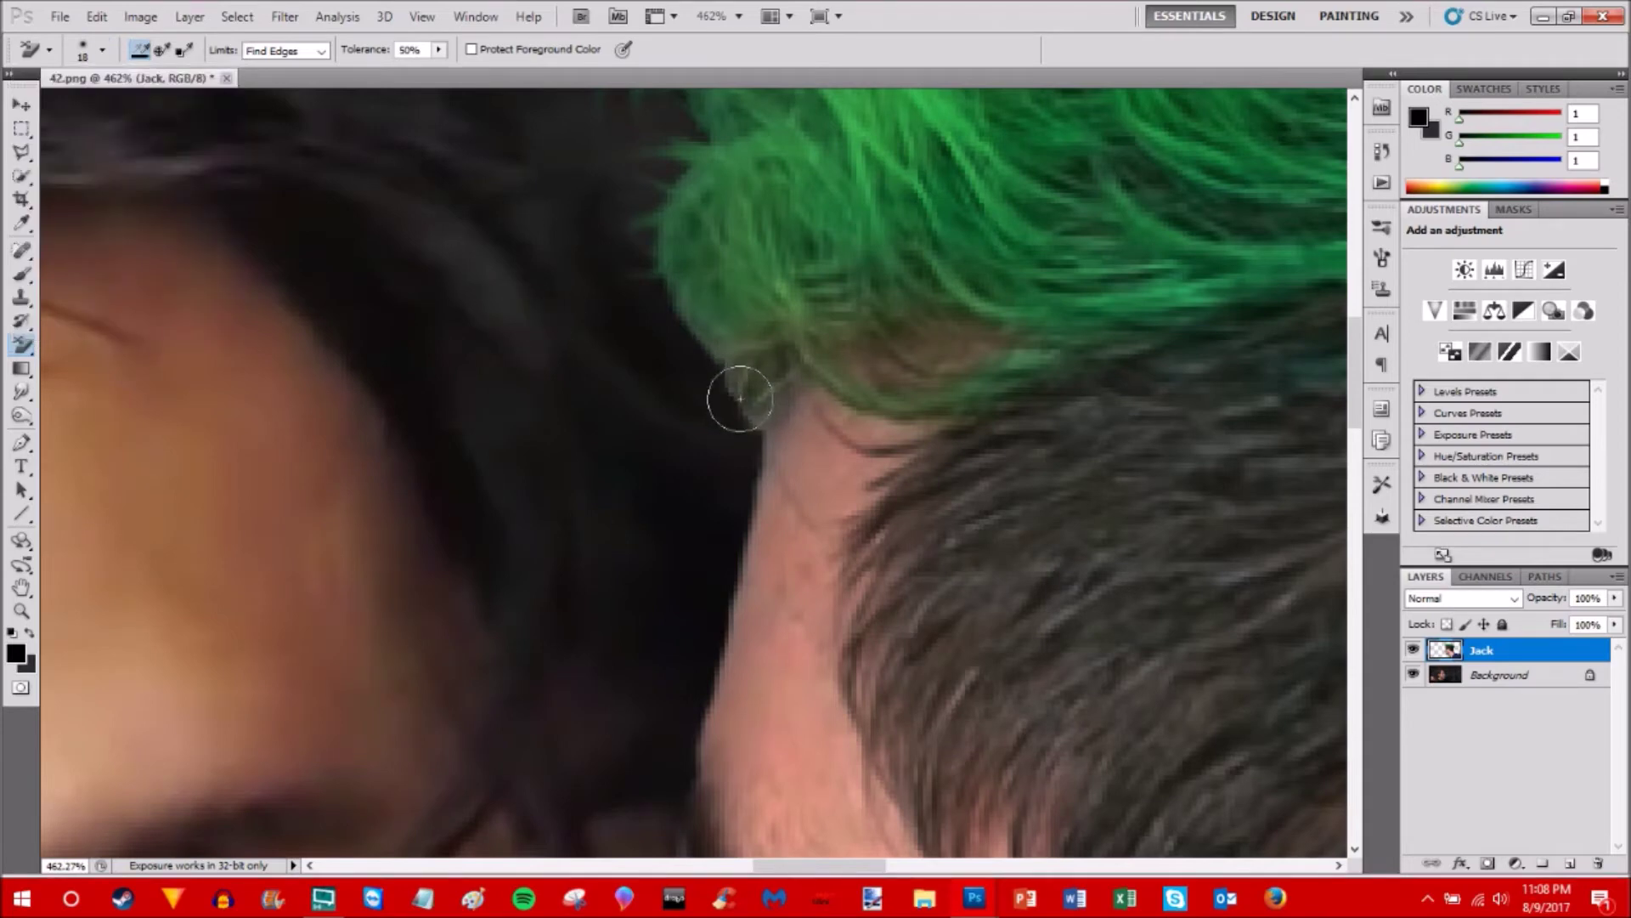
{"action": "left_click", "coordinate": [757, 417]}
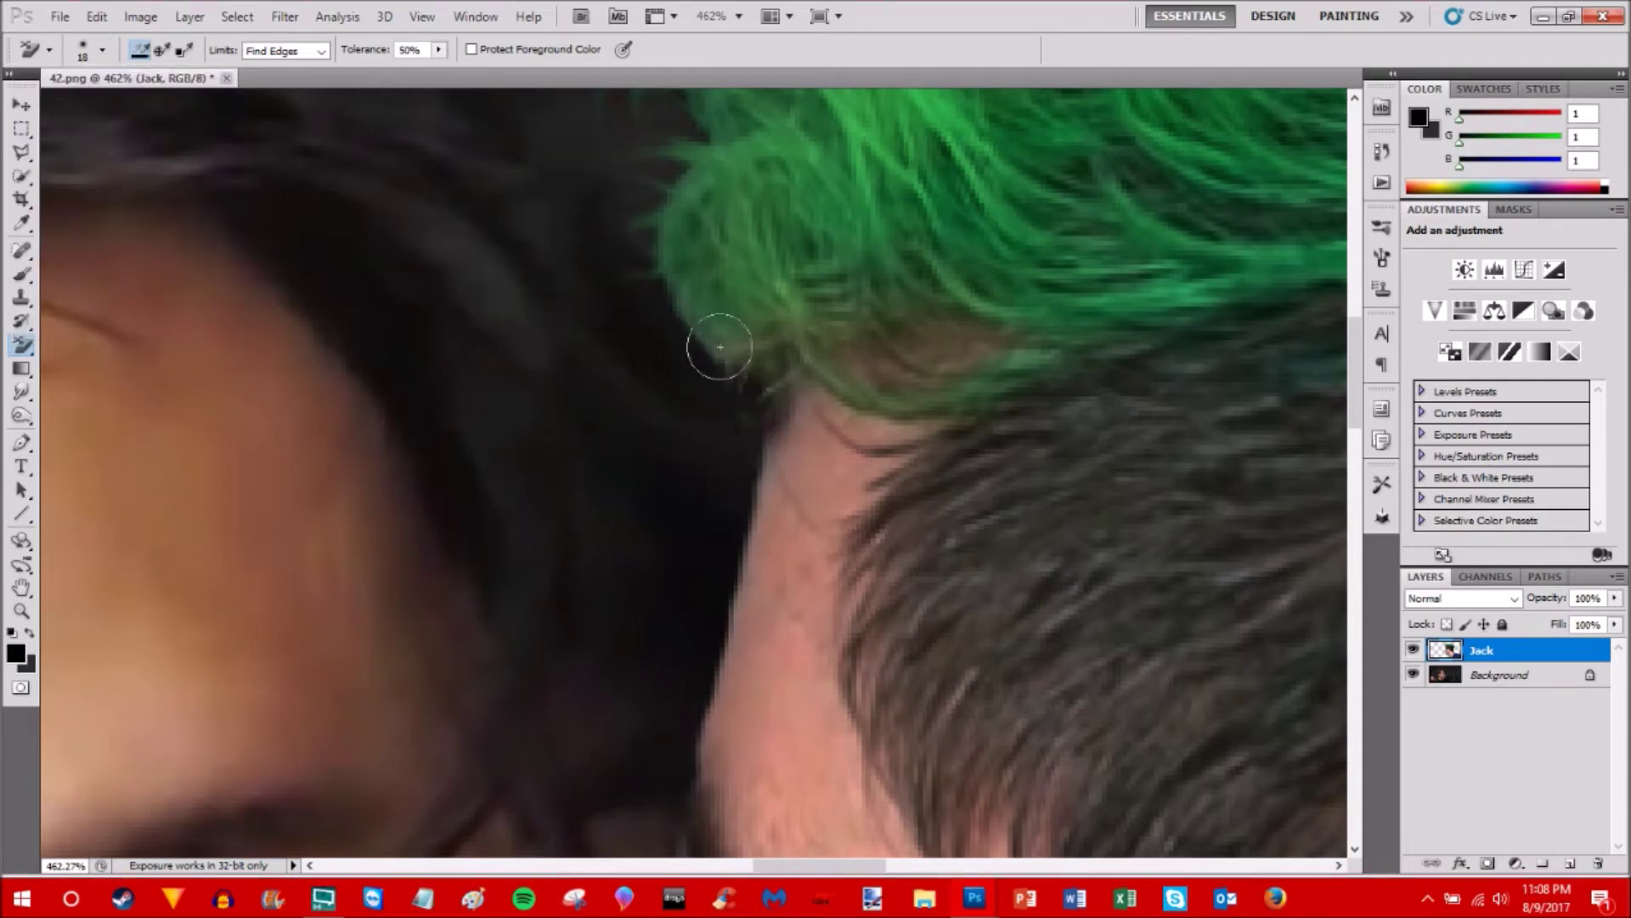
{"action": "left_click", "coordinate": [722, 347]}
{"action": "left_click", "coordinate": [688, 331]}
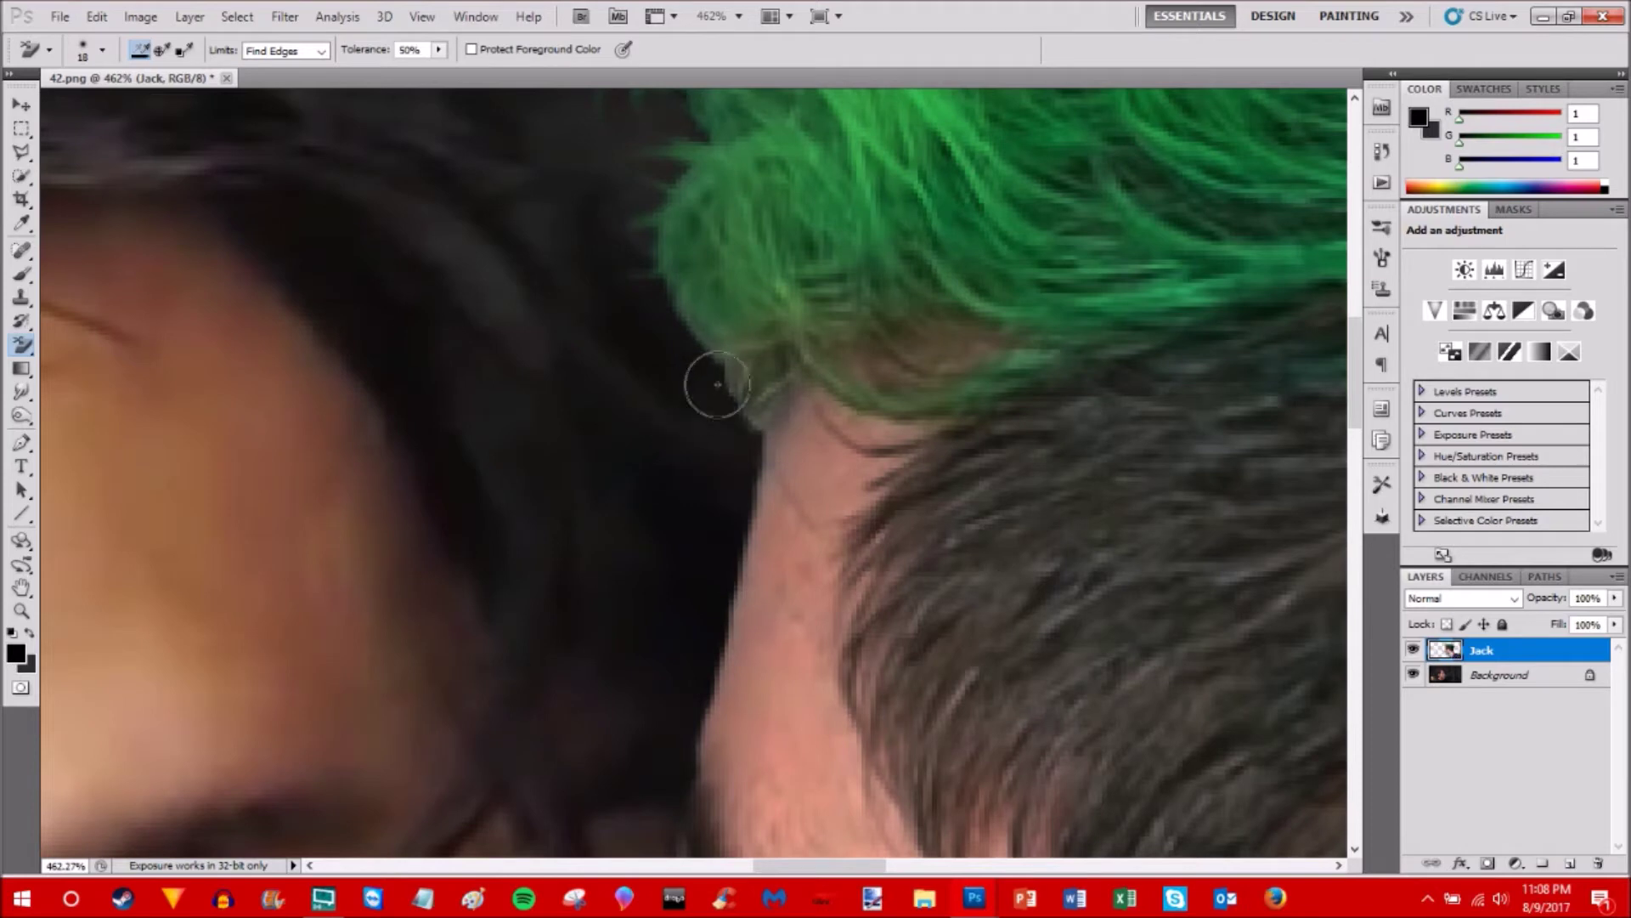
{"action": "mouse_move", "coordinate": [696, 399]}
{"action": "left_mouse_down"}
{"action": "mouse_move", "coordinate": [742, 383]}
{"action": "mouse_move", "coordinate": [729, 389]}
{"action": "left_mouse_up"}
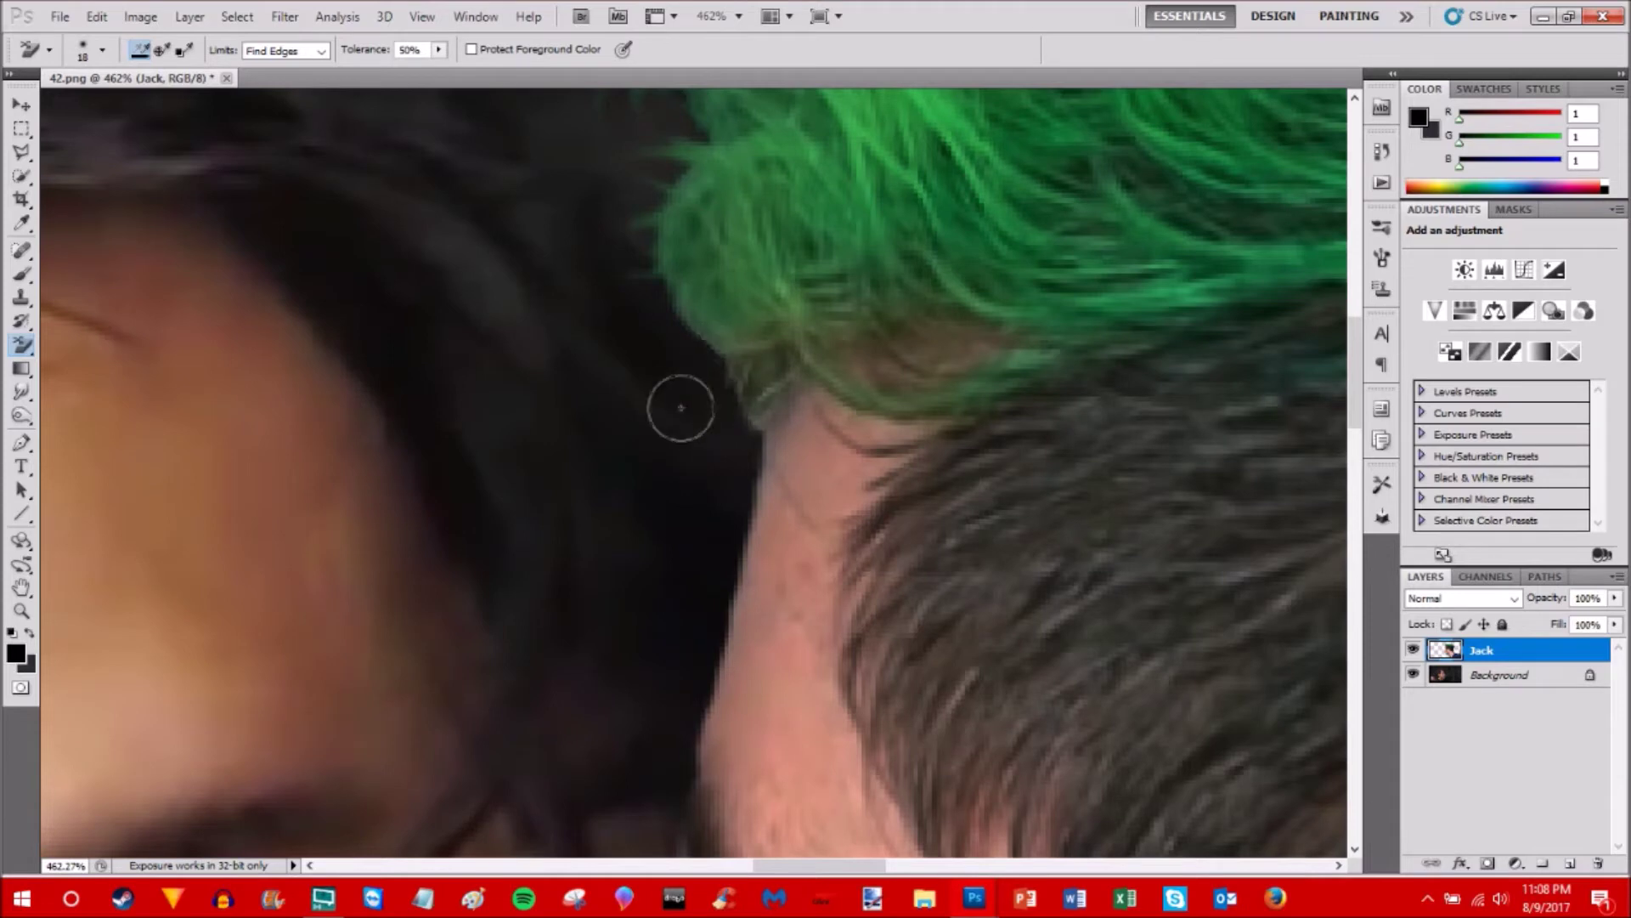
{"action": "left_click", "coordinate": [748, 420]}
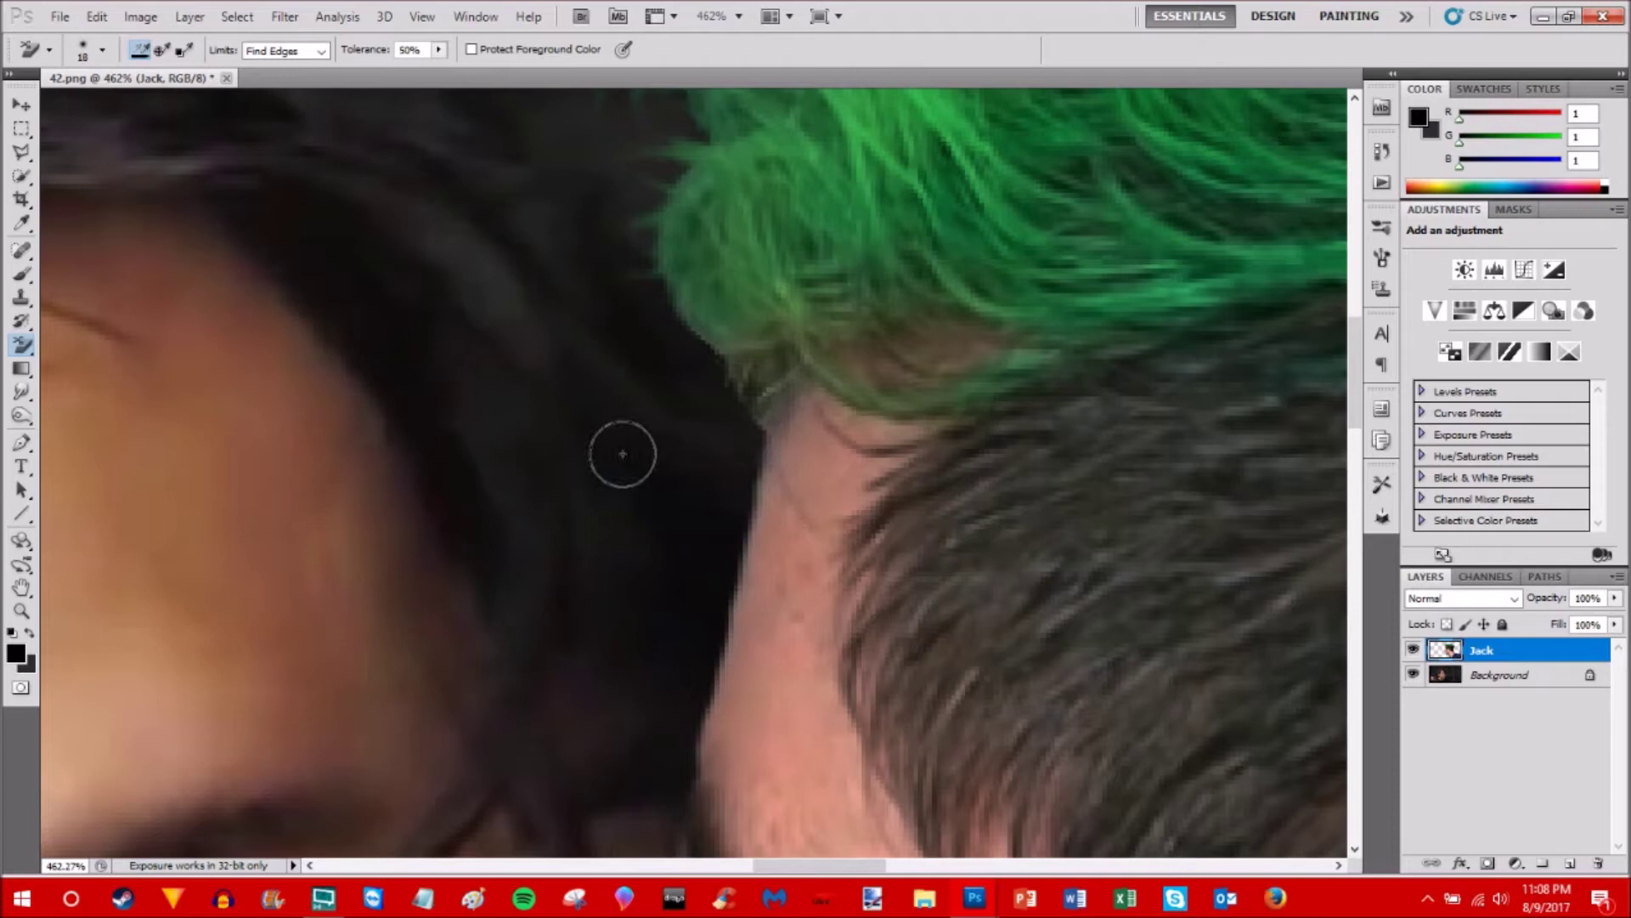
{"action": "left_click", "coordinate": [700, 344]}
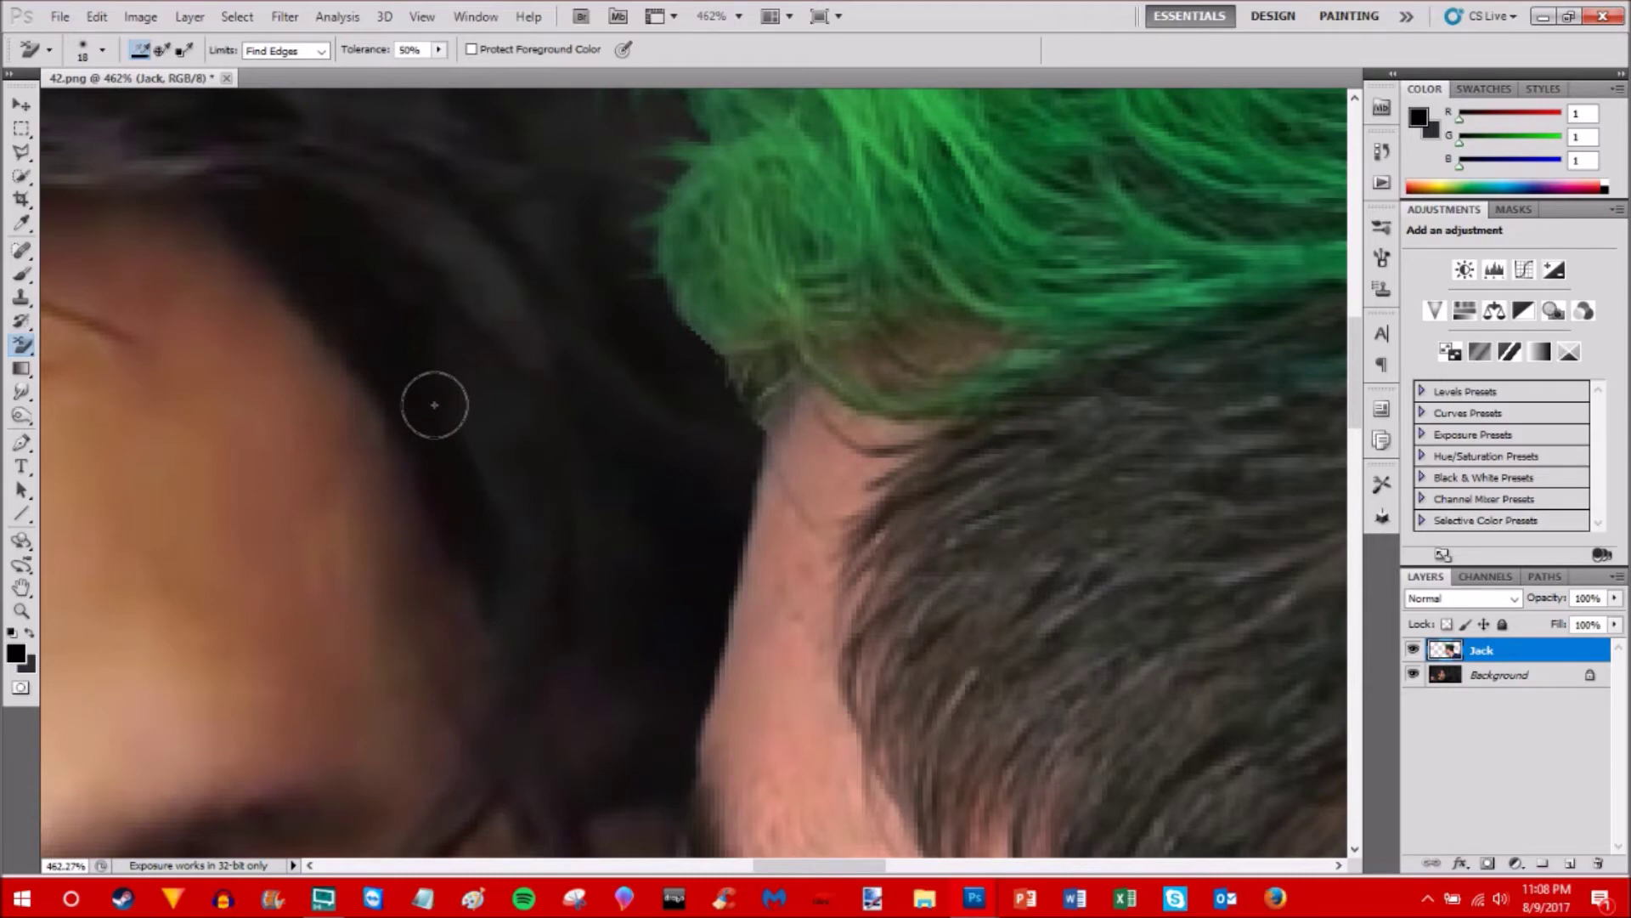
- Switch to the regular Eraser and examine the cleaned hair edge up close and across the whole composite
{"action": "scroll", "coordinate": [434, 406], "scroll_direction": "down", "scroll_amount": 5}
{"action": "scroll", "coordinate": [449, 408], "scroll_direction": "up", "scroll_amount": 4}
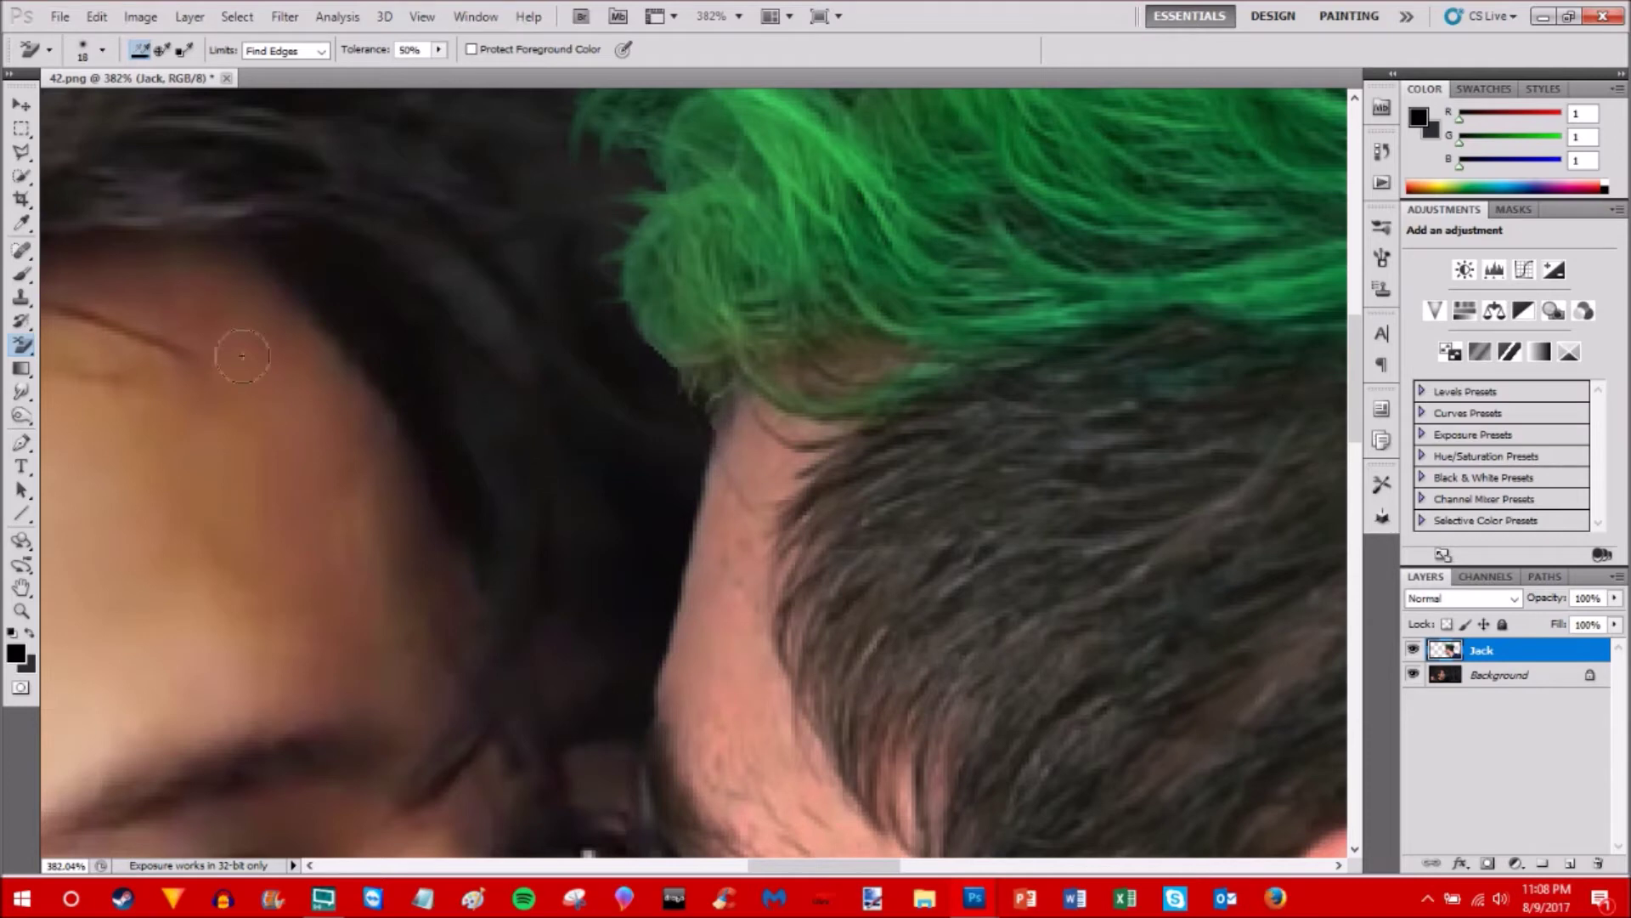
{"action": "right_click", "coordinate": [23, 346]}
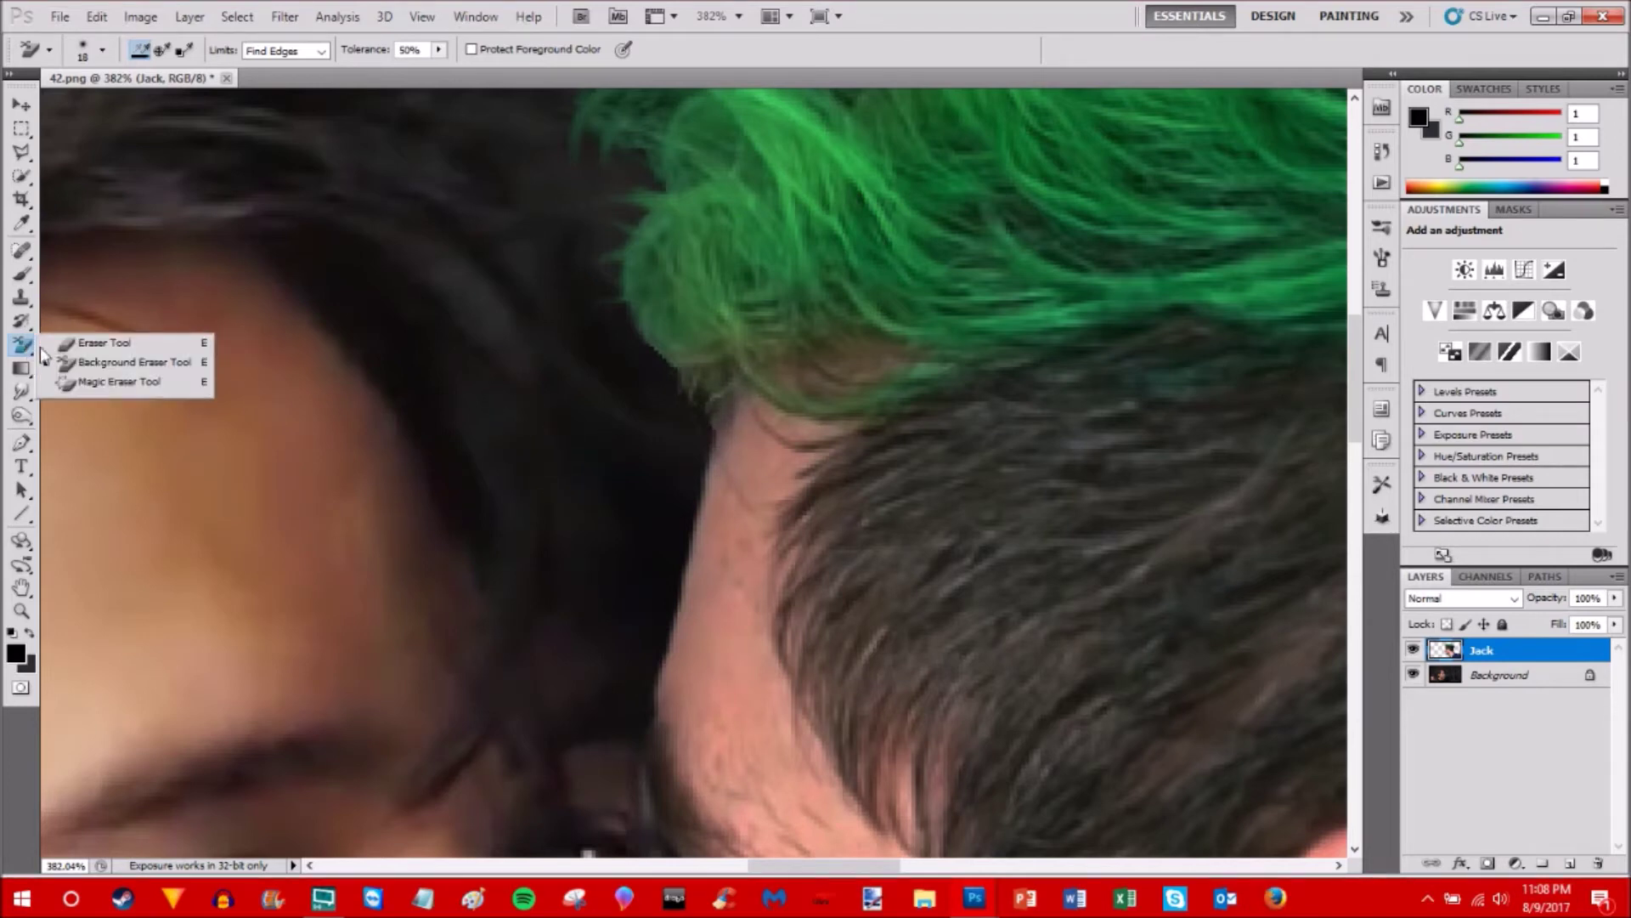
{"action": "left_click", "coordinate": [85, 343]}
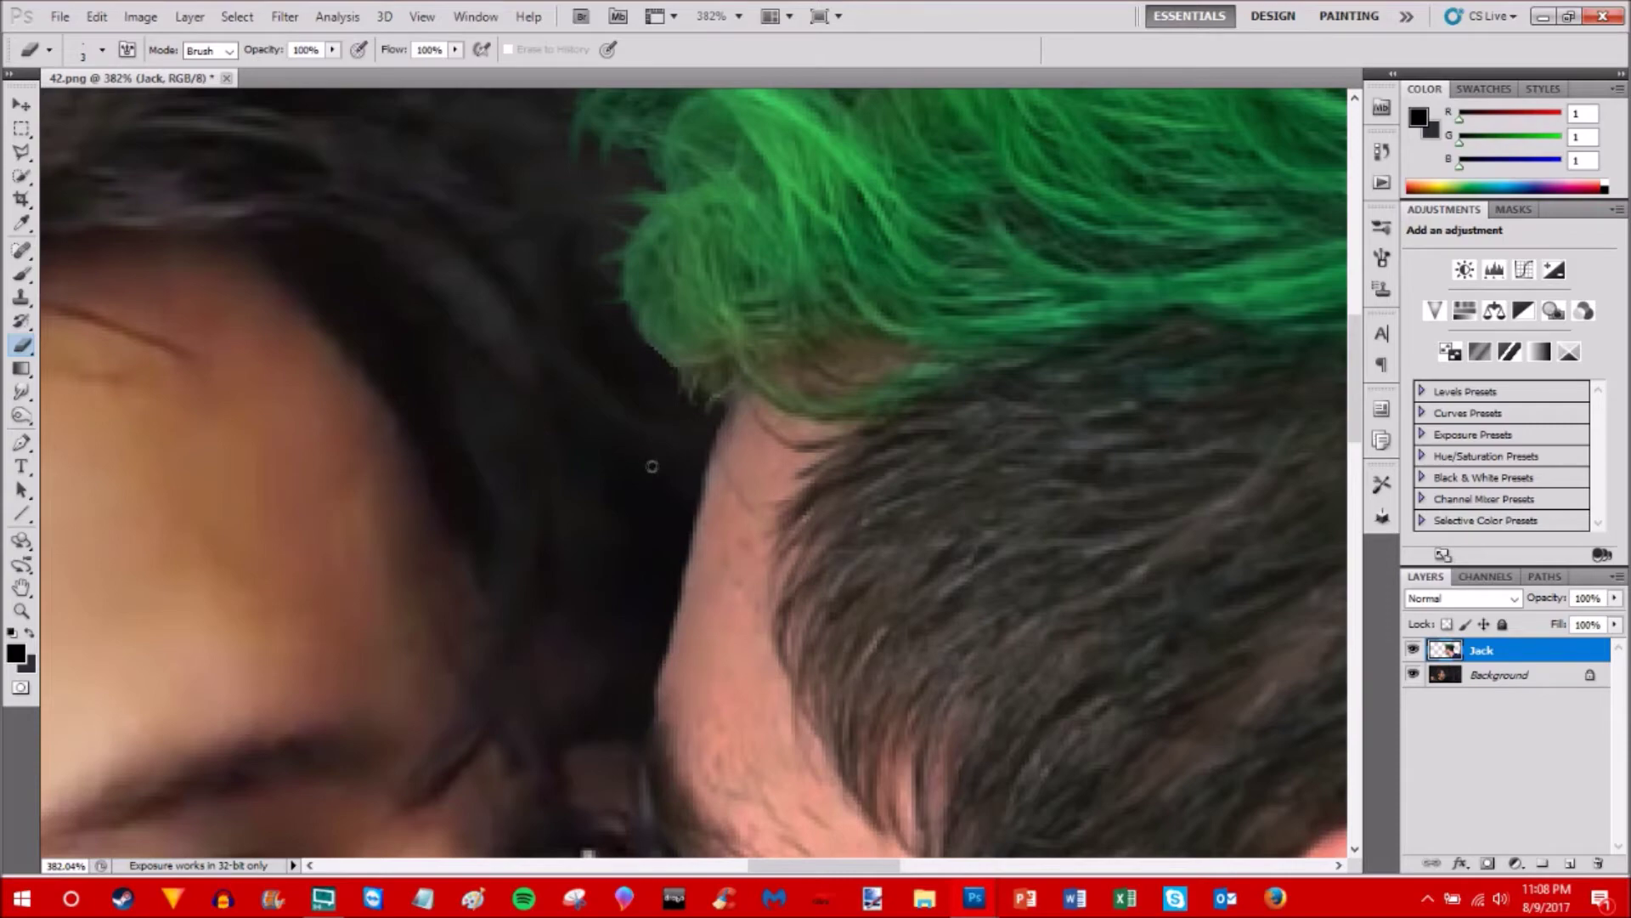
{"action": "scroll", "coordinate": [612, 443], "scroll_direction": "down", "scroll_amount": 5}
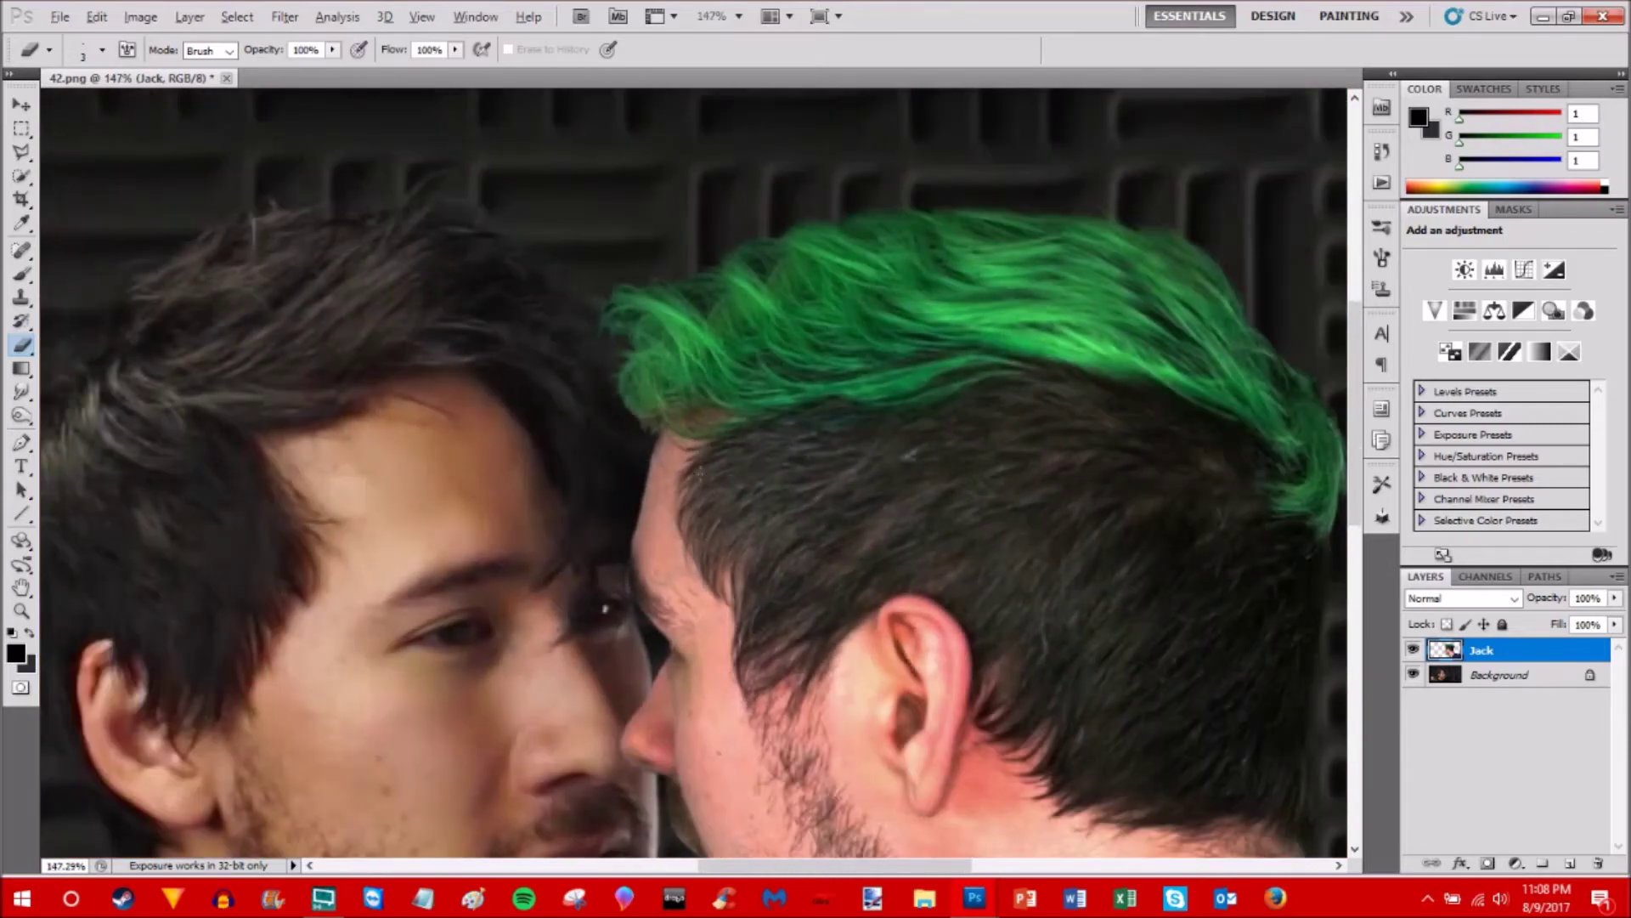
{"action": "scroll", "coordinate": [716, 476], "scroll_direction": "down", "scroll_amount": 2}
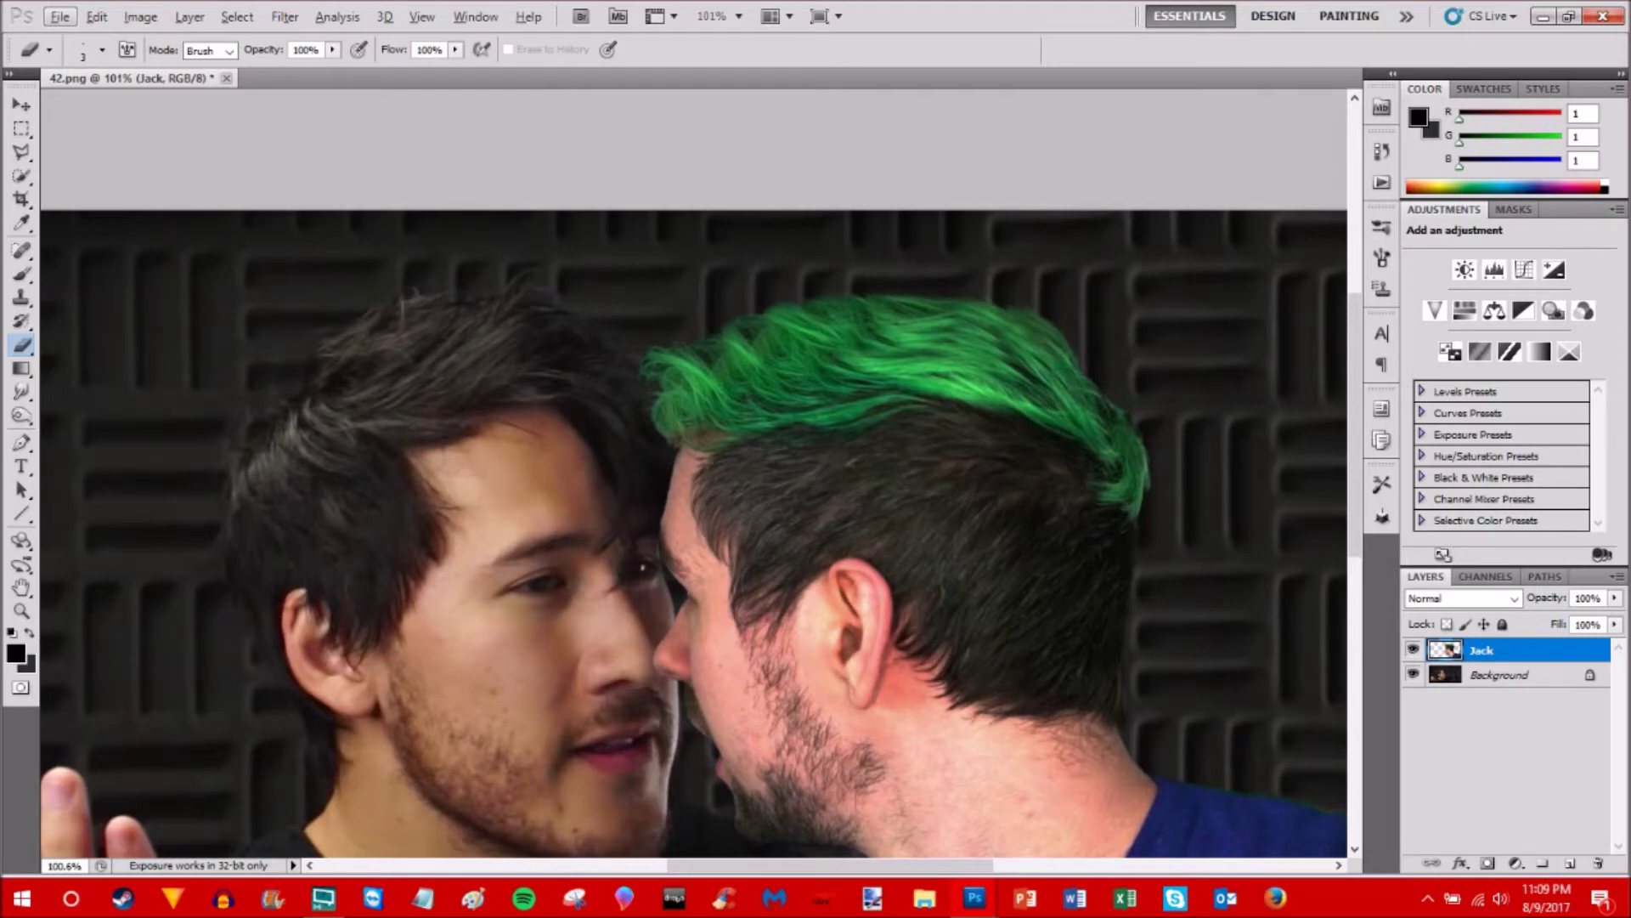
{"action": "scroll", "coordinate": [694, 476], "scroll_direction": "down", "scroll_amount": 1}
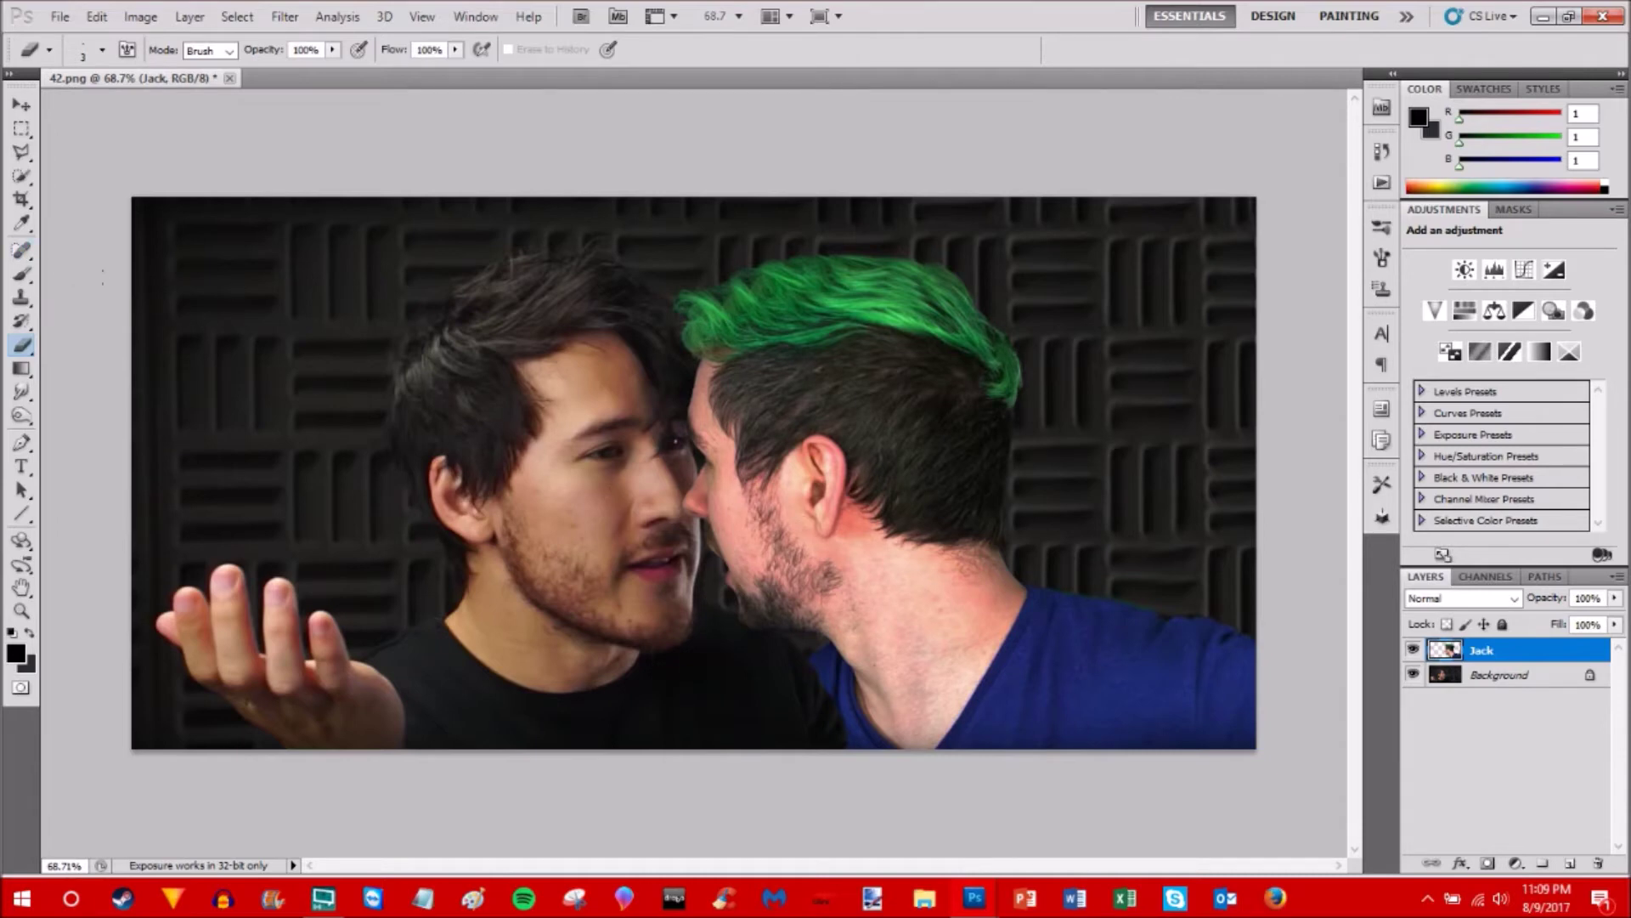
- Set up the Brush tool with a size of 59 px and an opacity of 23%
{"action": "left_click", "coordinate": [24, 103]}
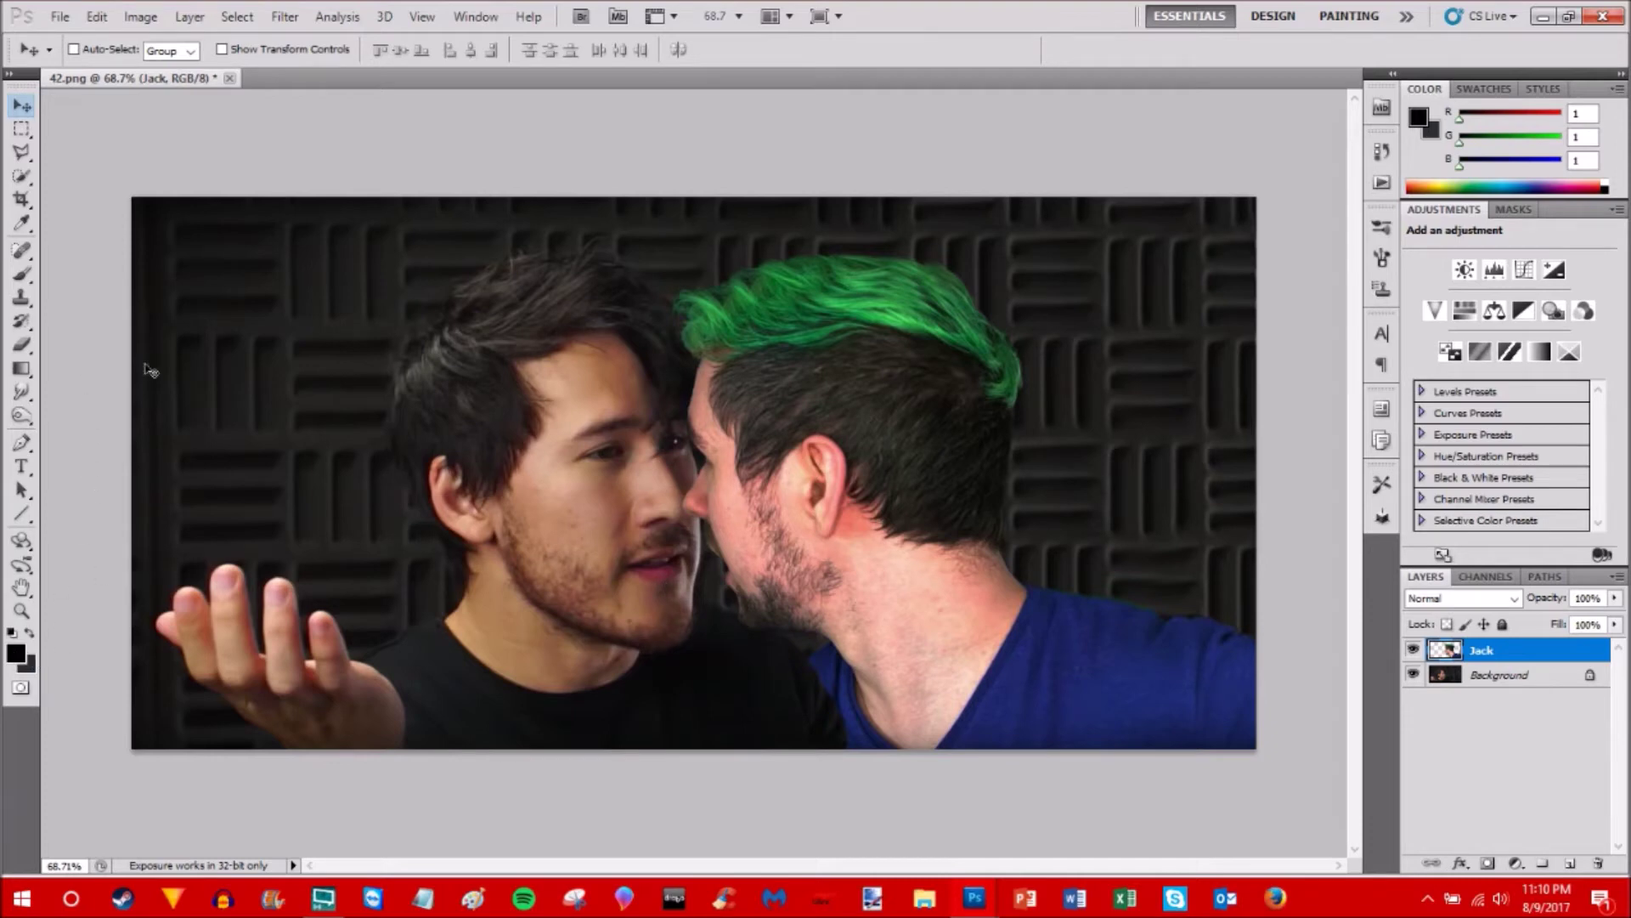
{"action": "left_click", "coordinate": [32, 274]}
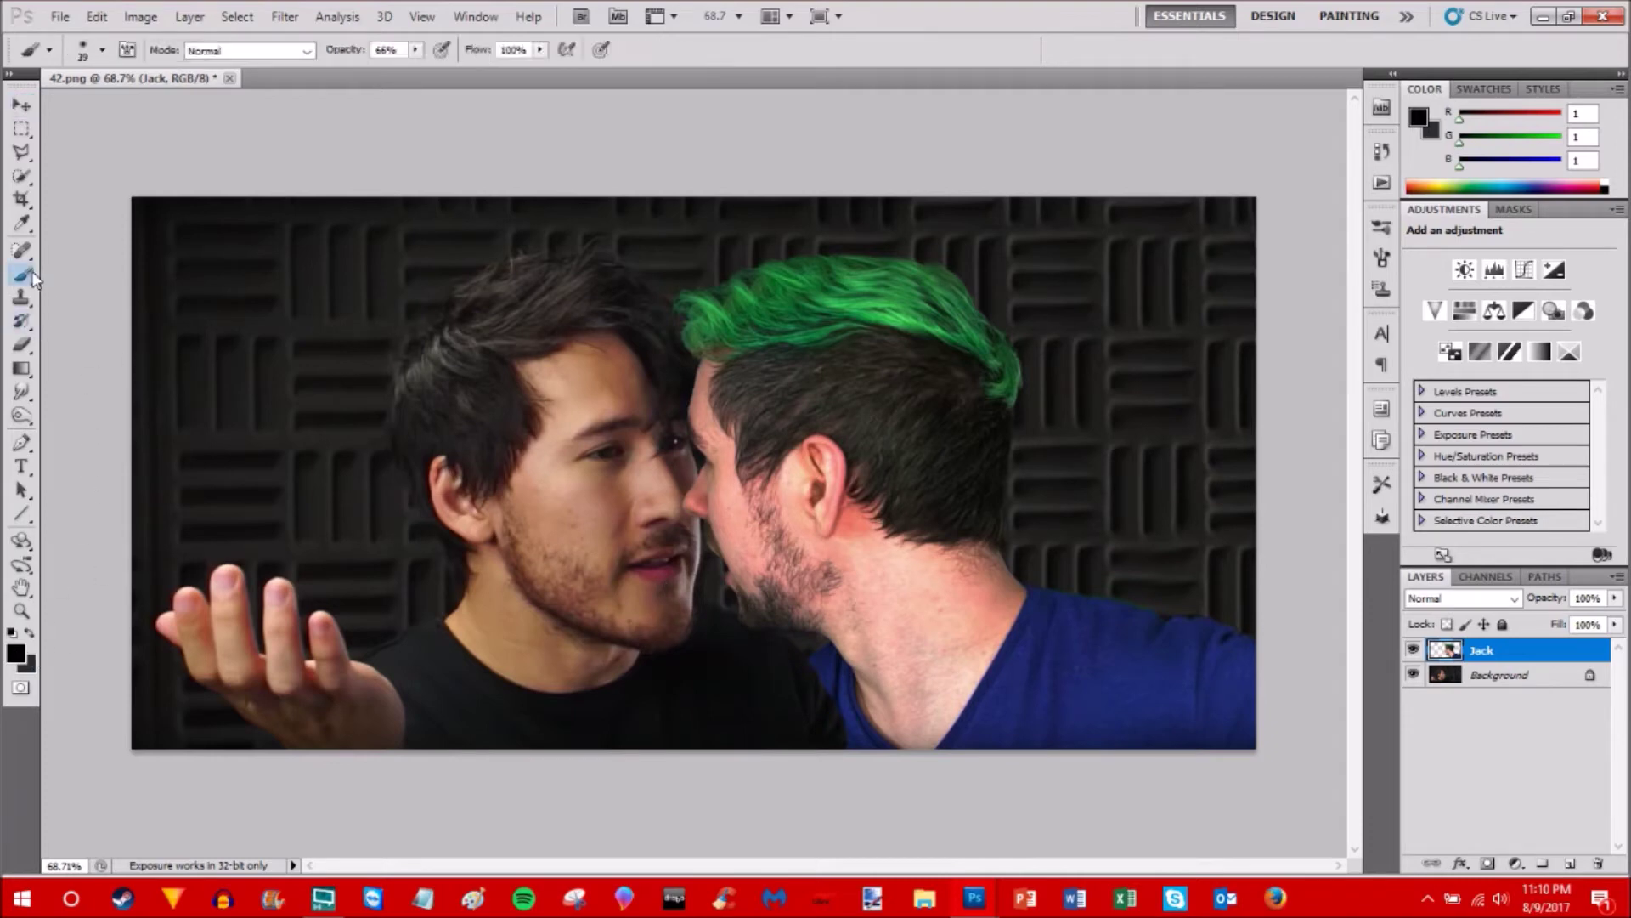
{"action": "left_click", "coordinate": [102, 54]}
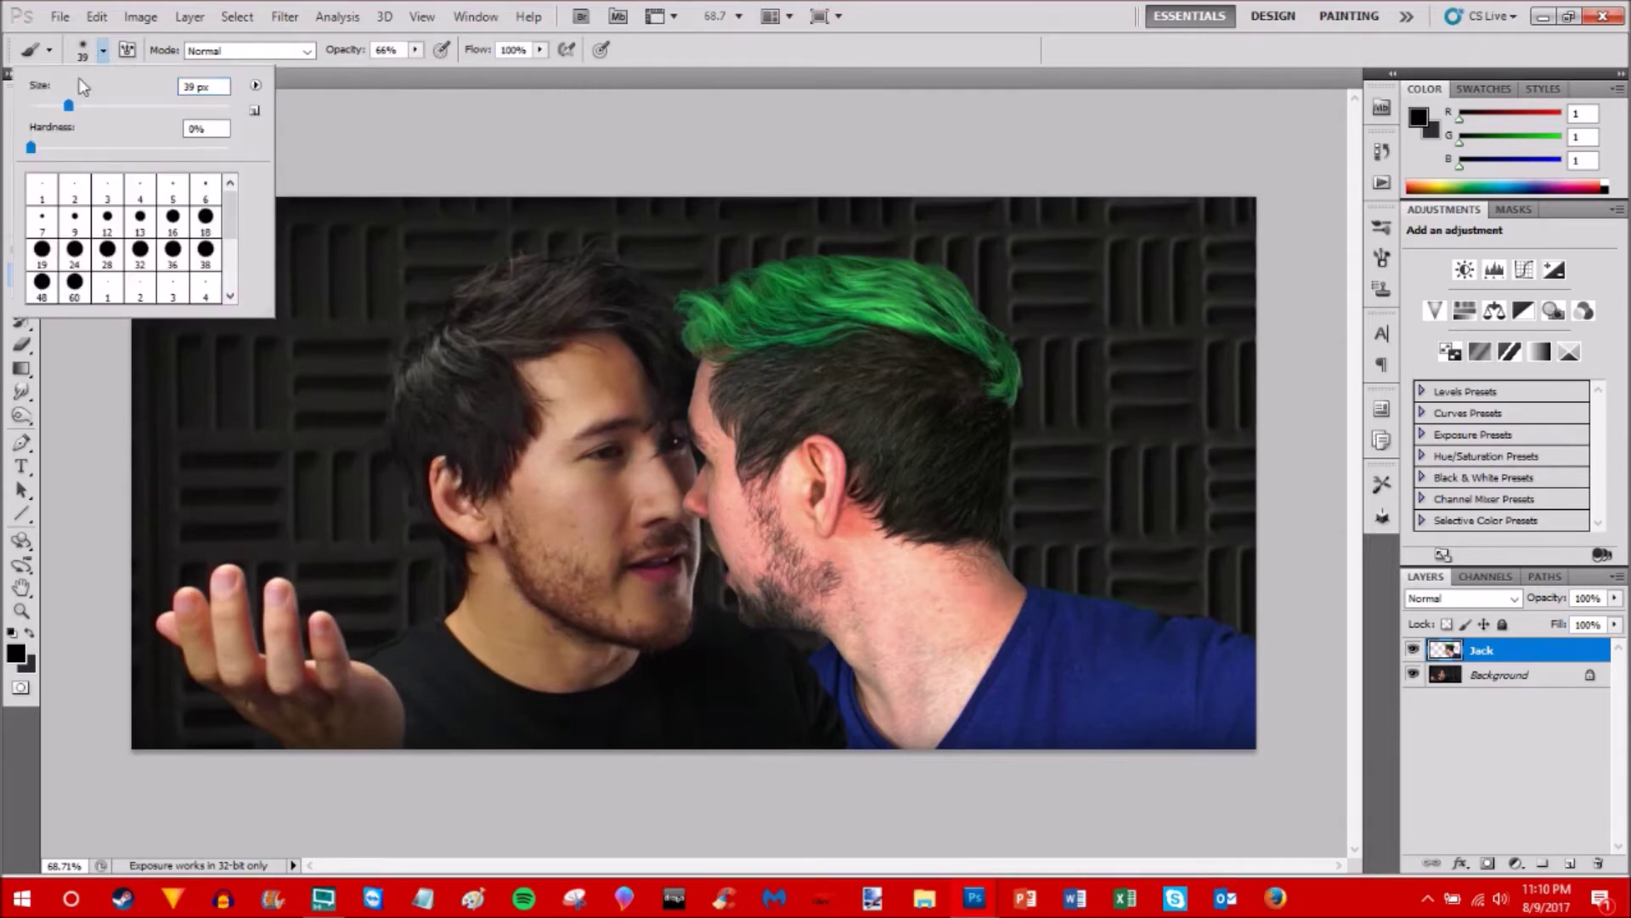
{"action": "left_click_drag", "start_coordinate": [73, 105], "coordinate": [88, 104]}
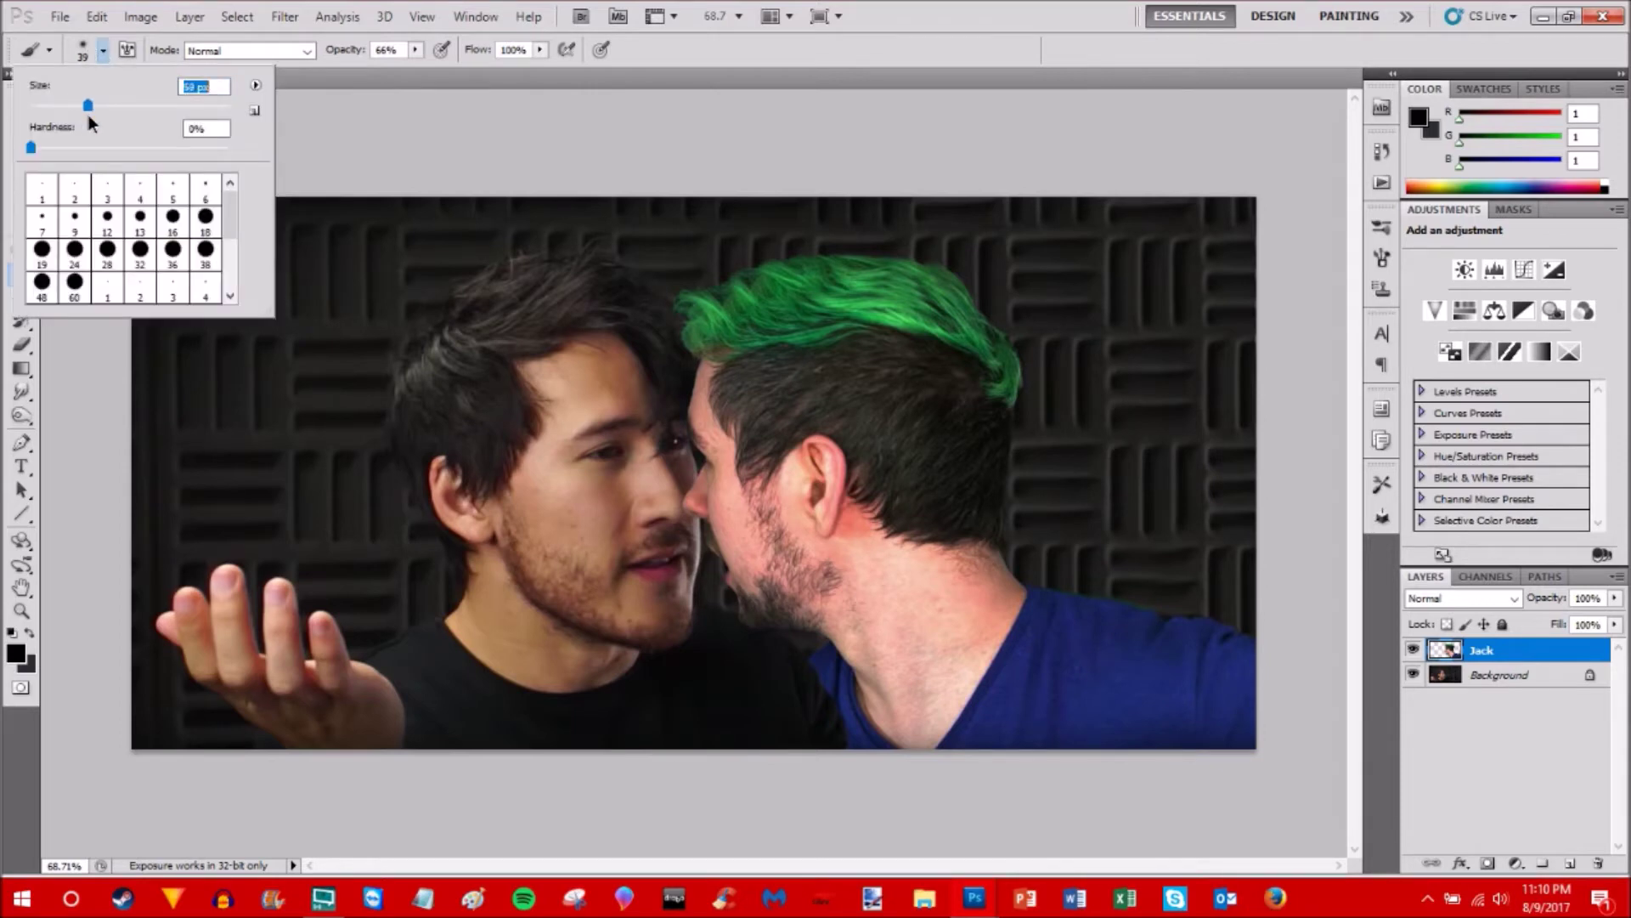
{"action": "left_click", "coordinate": [416, 49]}
{"action": "left_click_drag", "start_coordinate": [416, 76], "coordinate": [372, 77]}
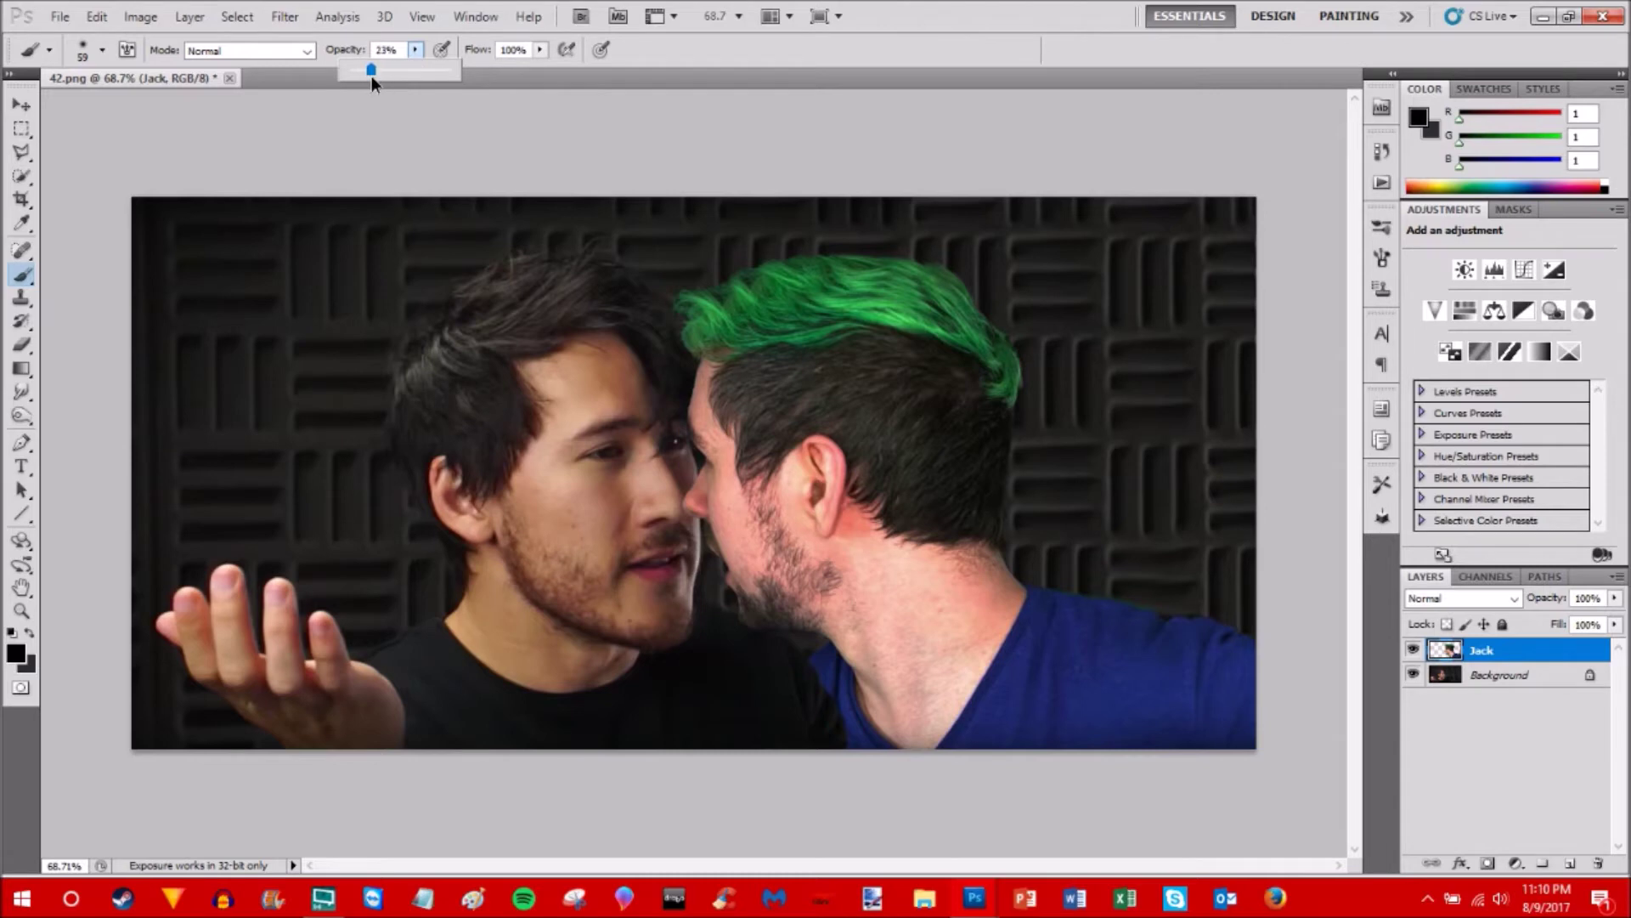
{"action": "left_click", "coordinate": [400, 120]}
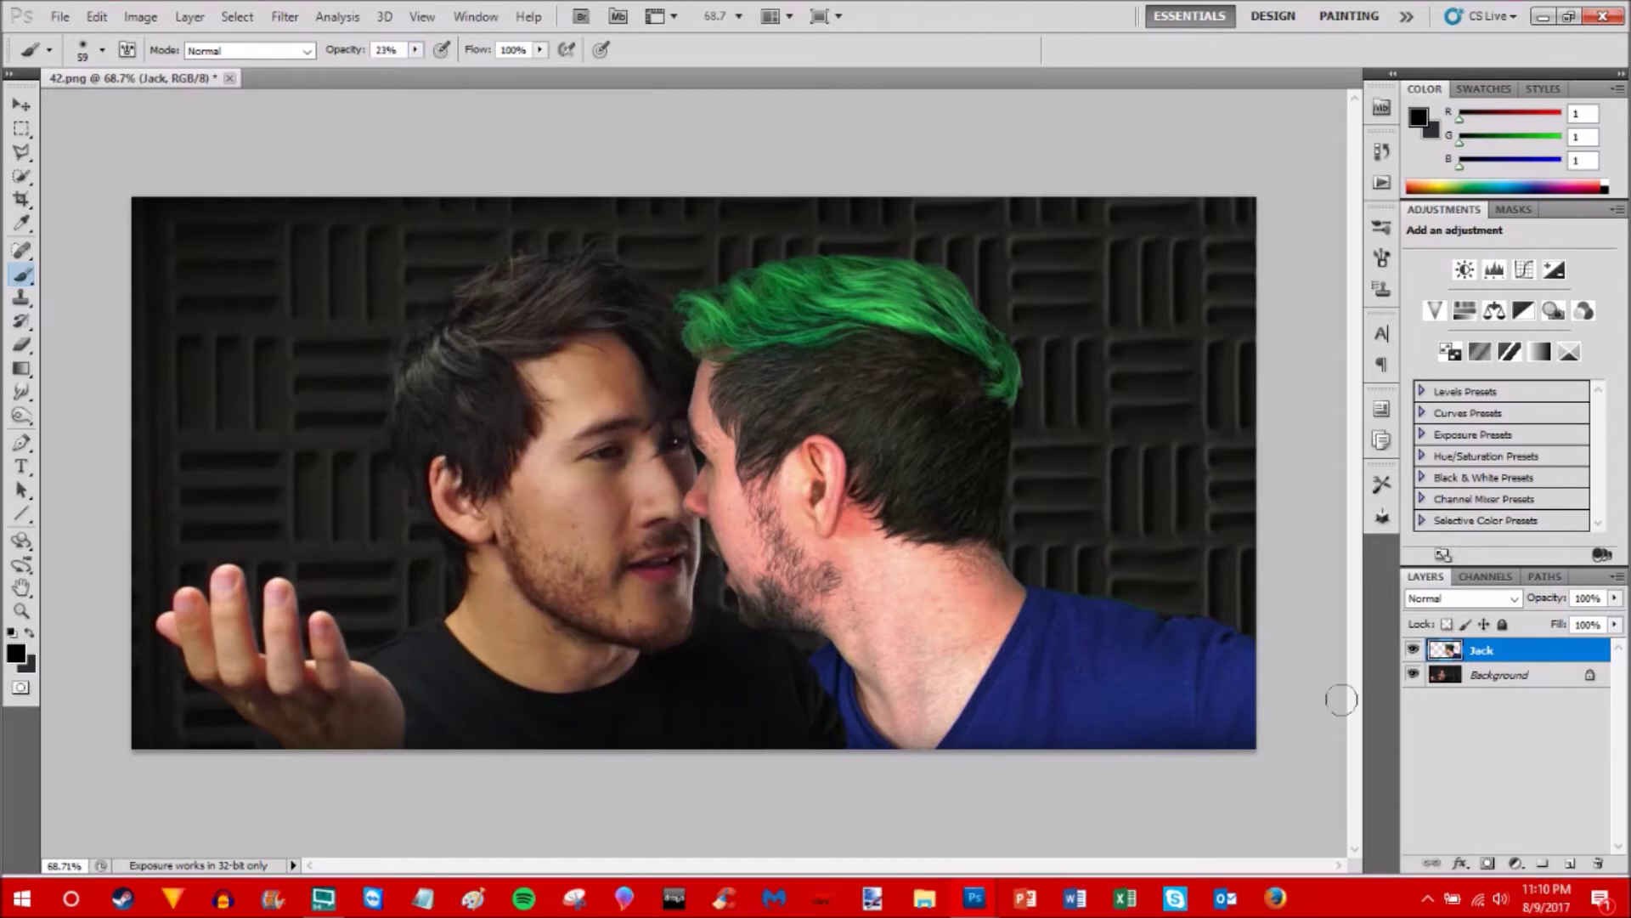
- Create a new layer and place it between the cut-out man's layer and the Background layer
{"action": "left_click", "coordinate": [1570, 864]}
{"action": "left_click_drag", "start_coordinate": [1527, 660], "coordinate": [1528, 692]}
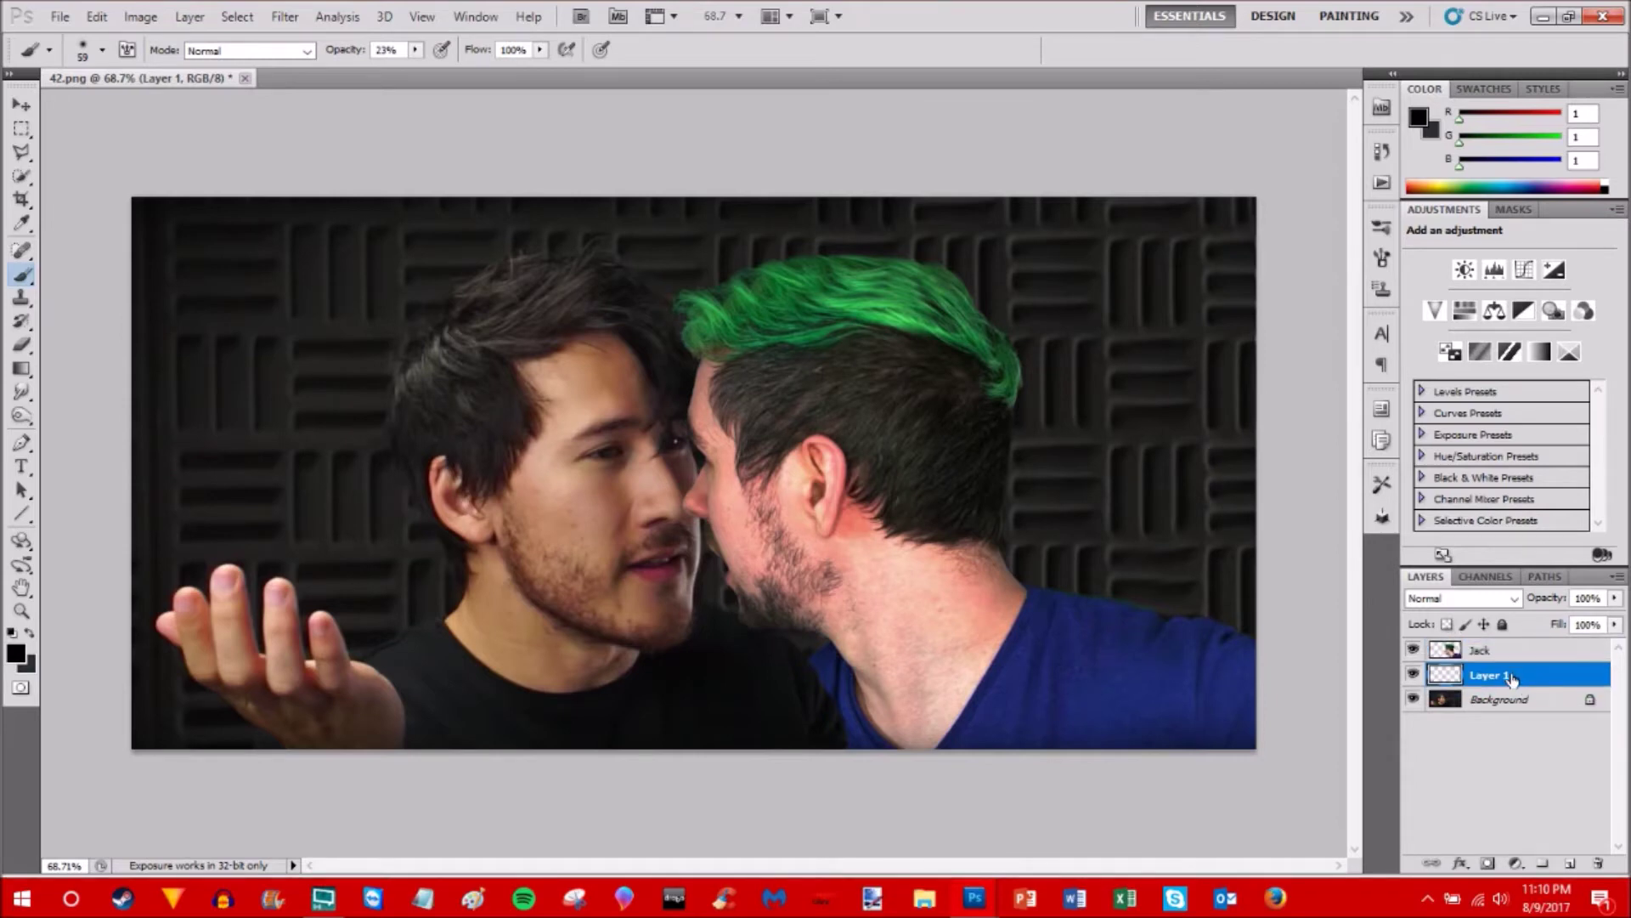
- Name the new layer Shadows and paint soft dark strokes on it beside the green-haired man's face
{"action": "double_click", "coordinate": [1504, 676]}
{"action": "type", "text": "Shadows"}
{"action": "key", "text": "Return"}
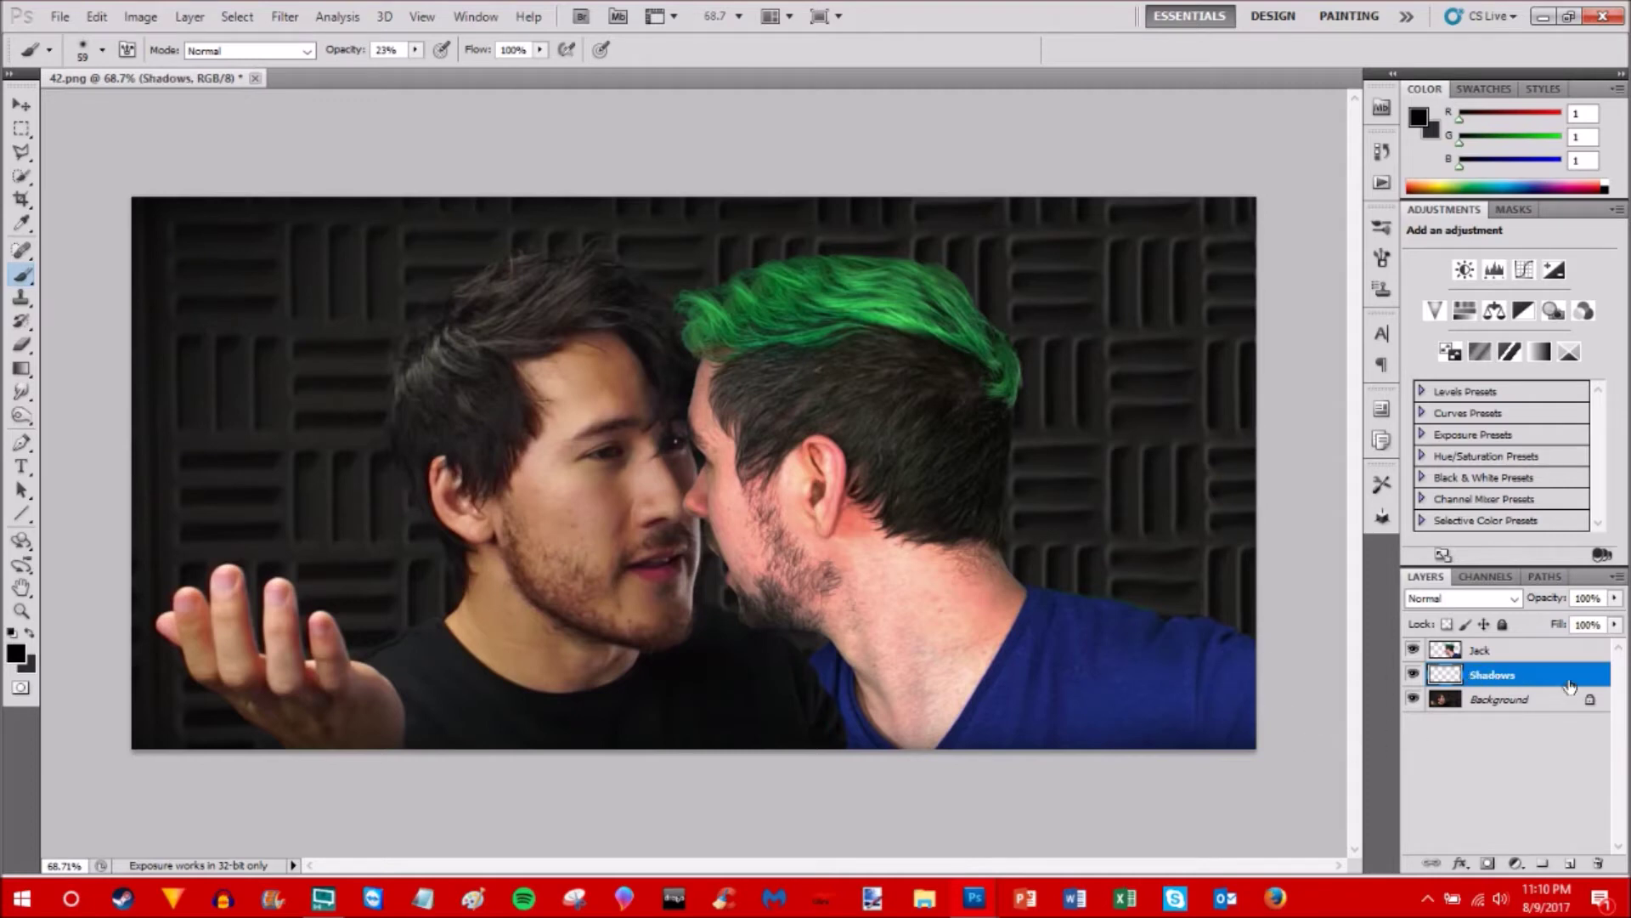
{"action": "mouse_move", "coordinate": [680, 439]}
{"action": "left_mouse_down"}
{"action": "mouse_move", "coordinate": [675, 517]}
{"action": "mouse_move", "coordinate": [687, 503]}
{"action": "mouse_move", "coordinate": [700, 549]}
{"action": "left_mouse_up"}
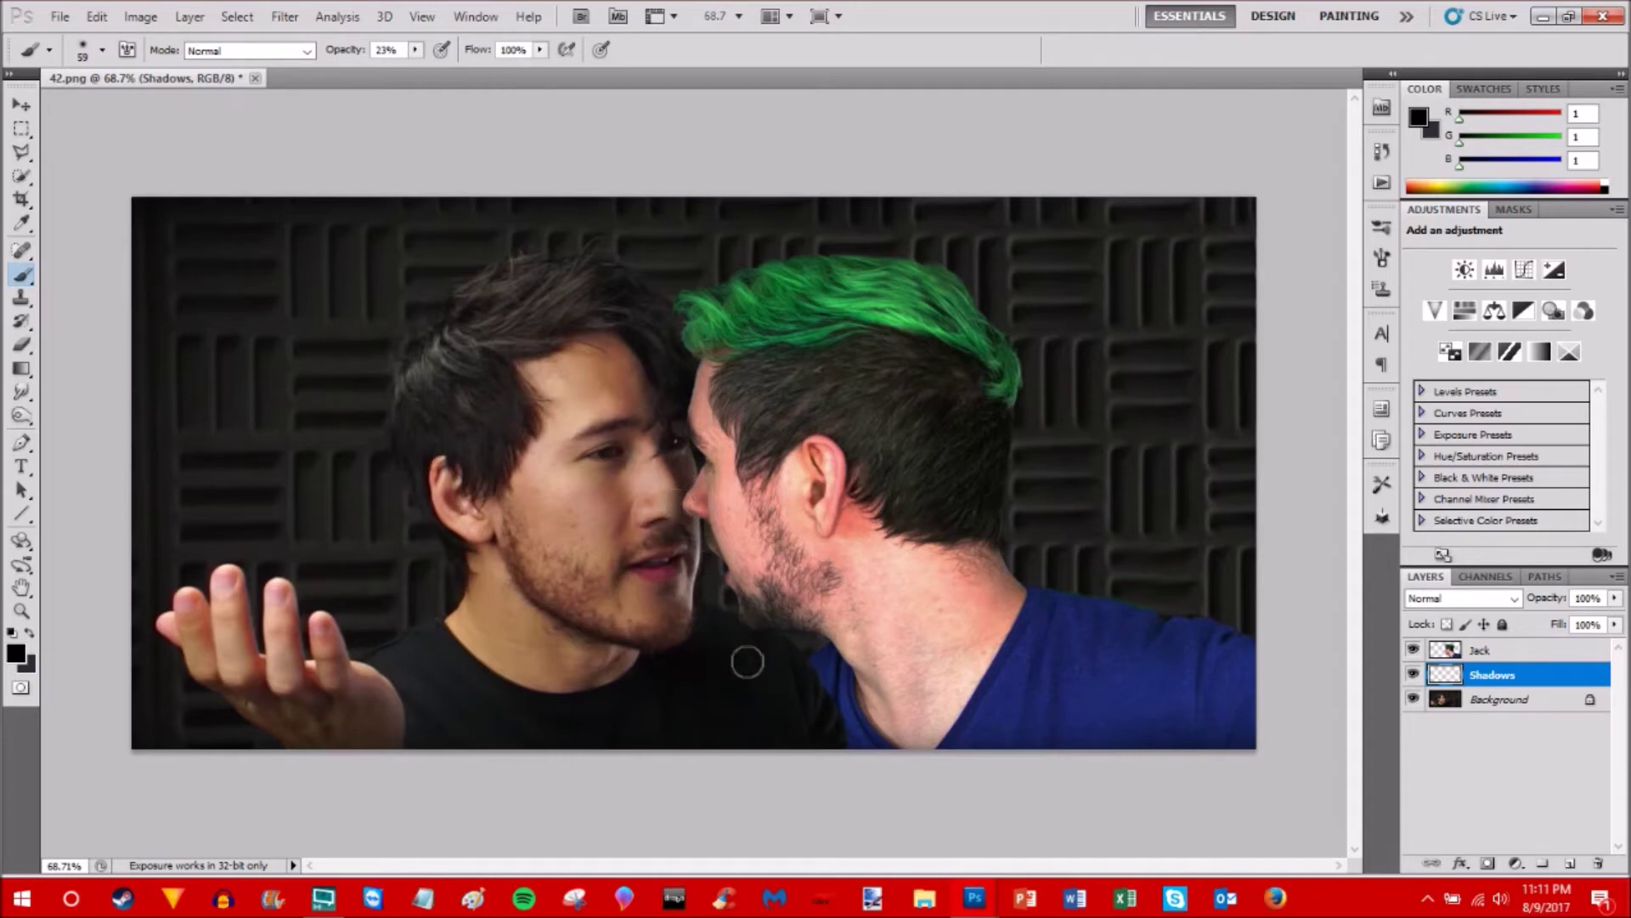
{"action": "left_click_drag", "start_coordinate": [667, 438], "coordinate": [675, 497]}
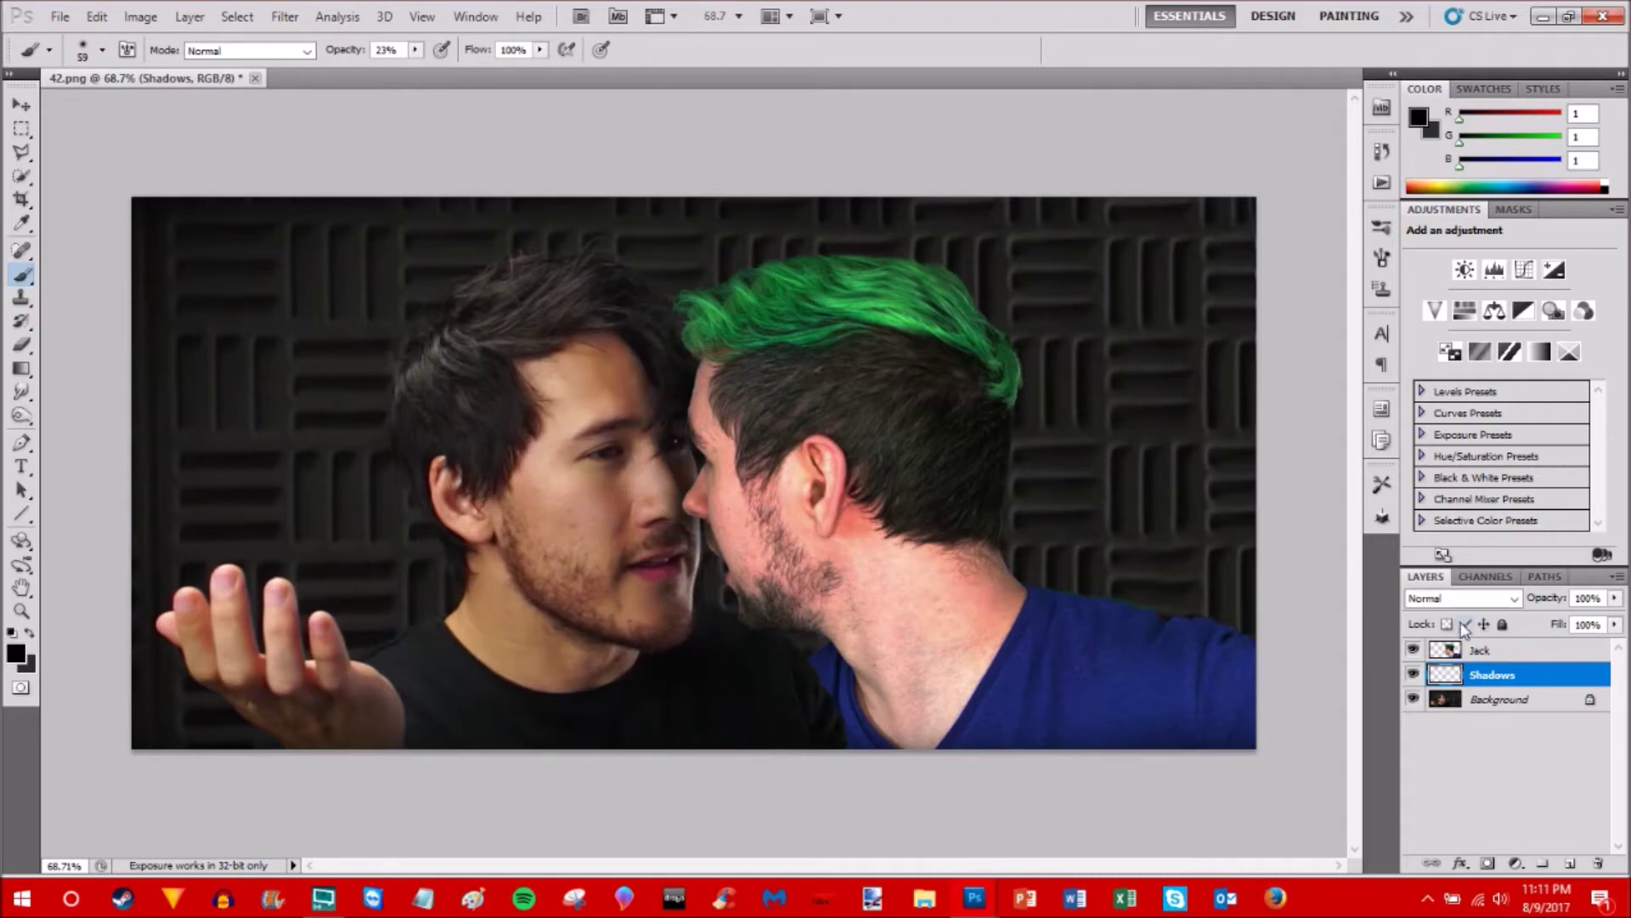
- Select the cut-out man's layer and set the Eraser's size to 25 px for cleaning the forehead edge
{"action": "left_click", "coordinate": [1482, 650]}
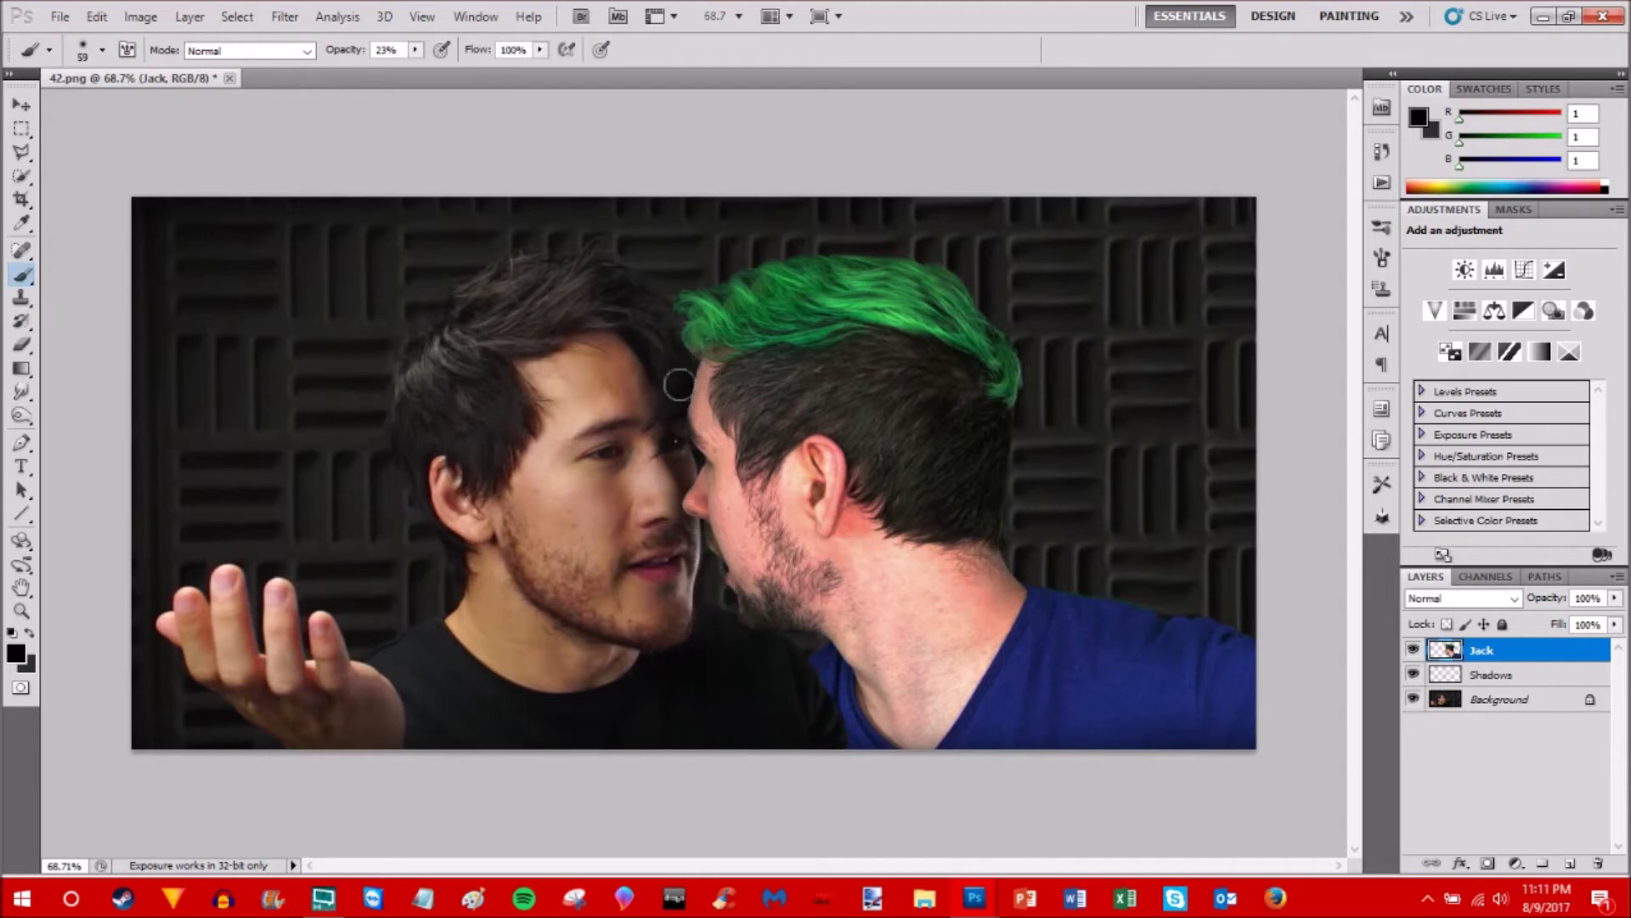
{"action": "scroll", "coordinate": [696, 397], "scroll_direction": "up", "scroll_amount": 5}
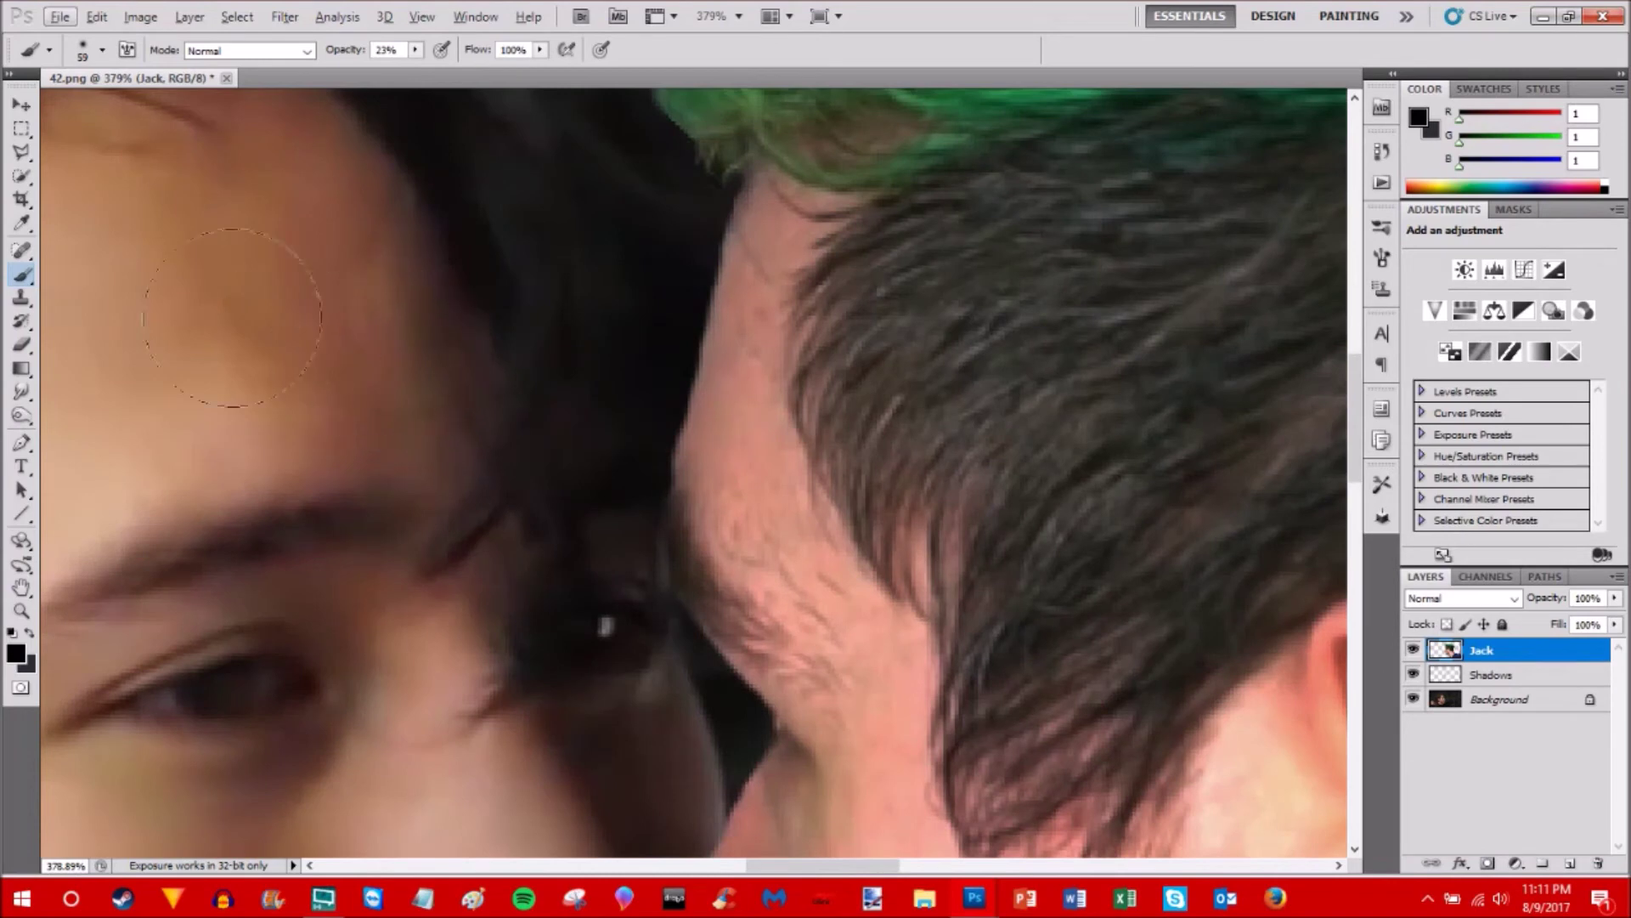
{"action": "left_click", "coordinate": [23, 345]}
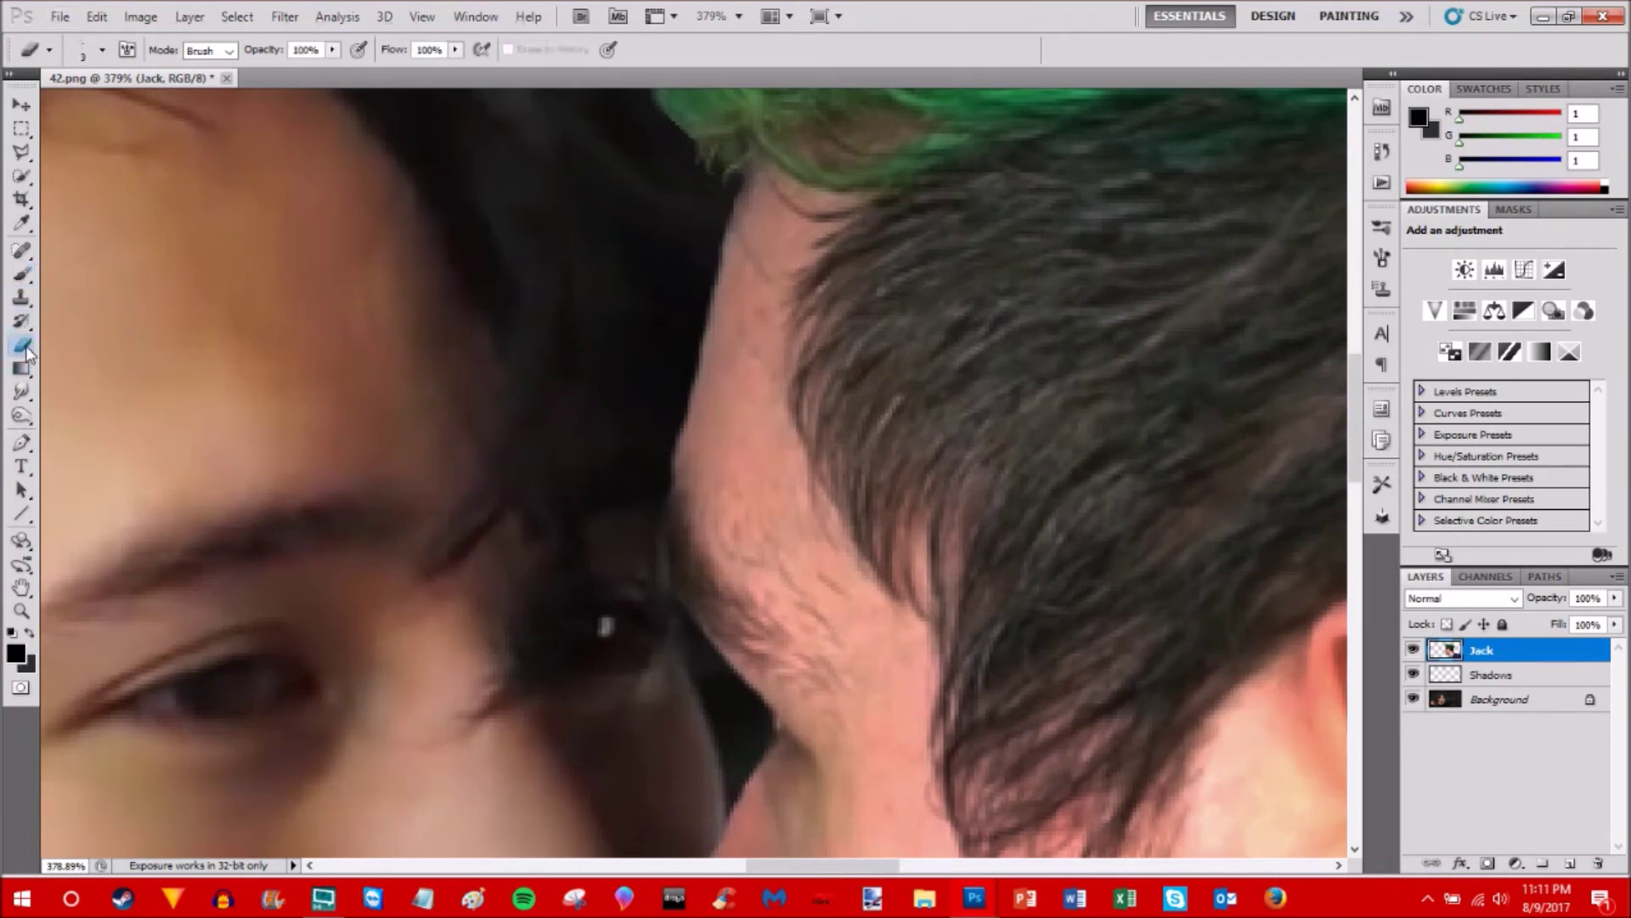
{"action": "left_click", "coordinate": [81, 54]}
{"action": "left_click_drag", "start_coordinate": [38, 109], "coordinate": [54, 112]}
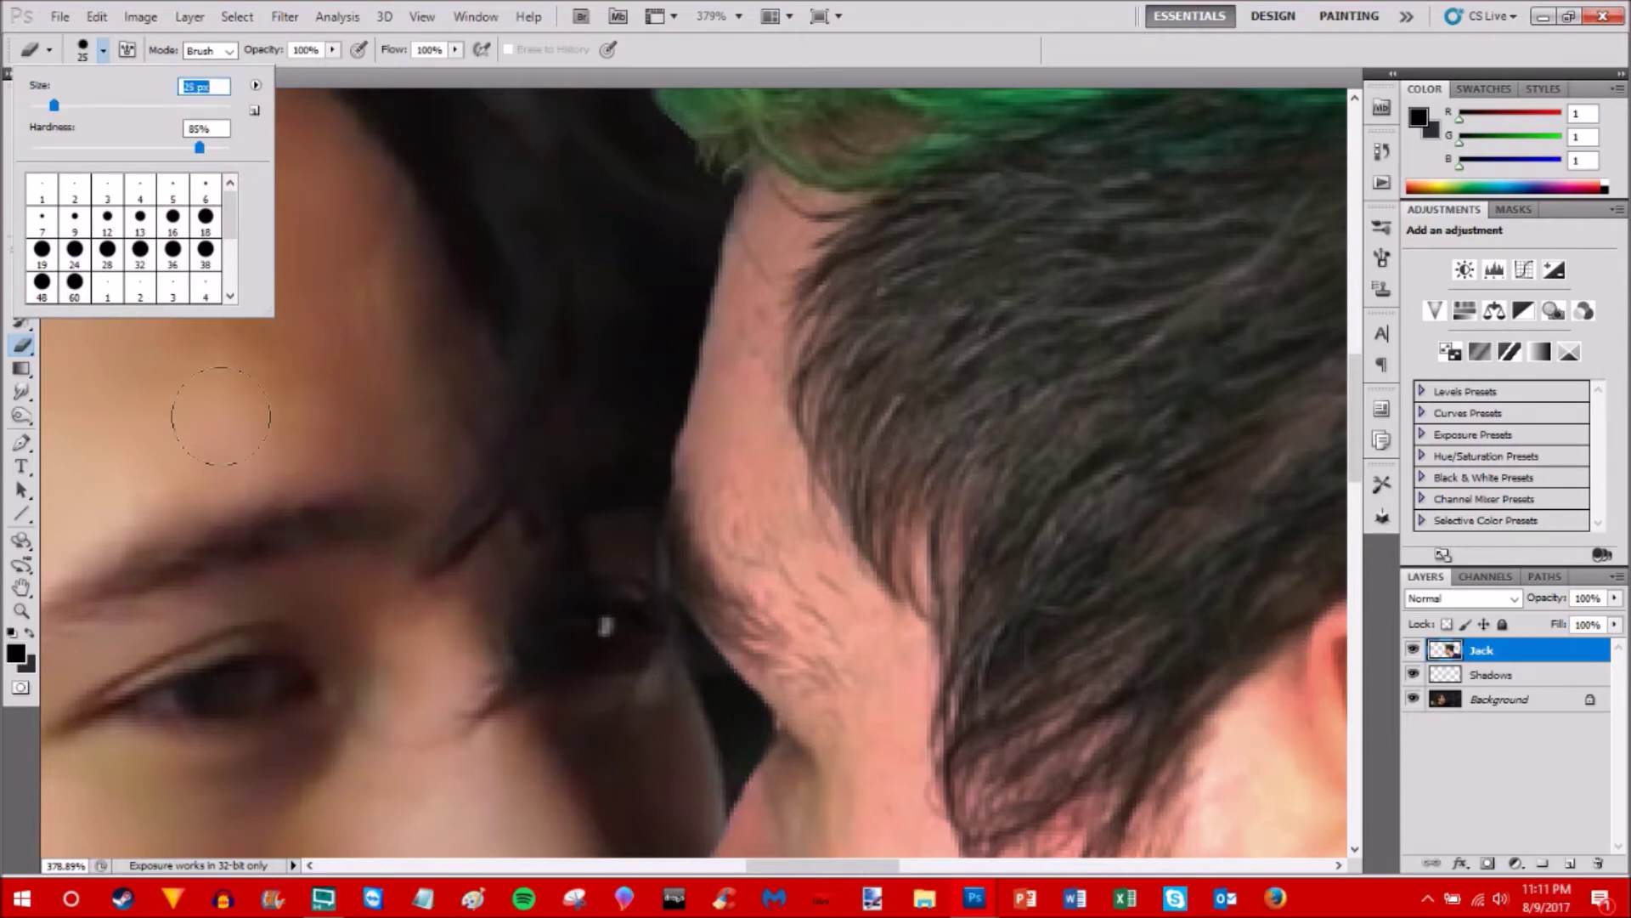
{"action": "key", "text": "Return"}
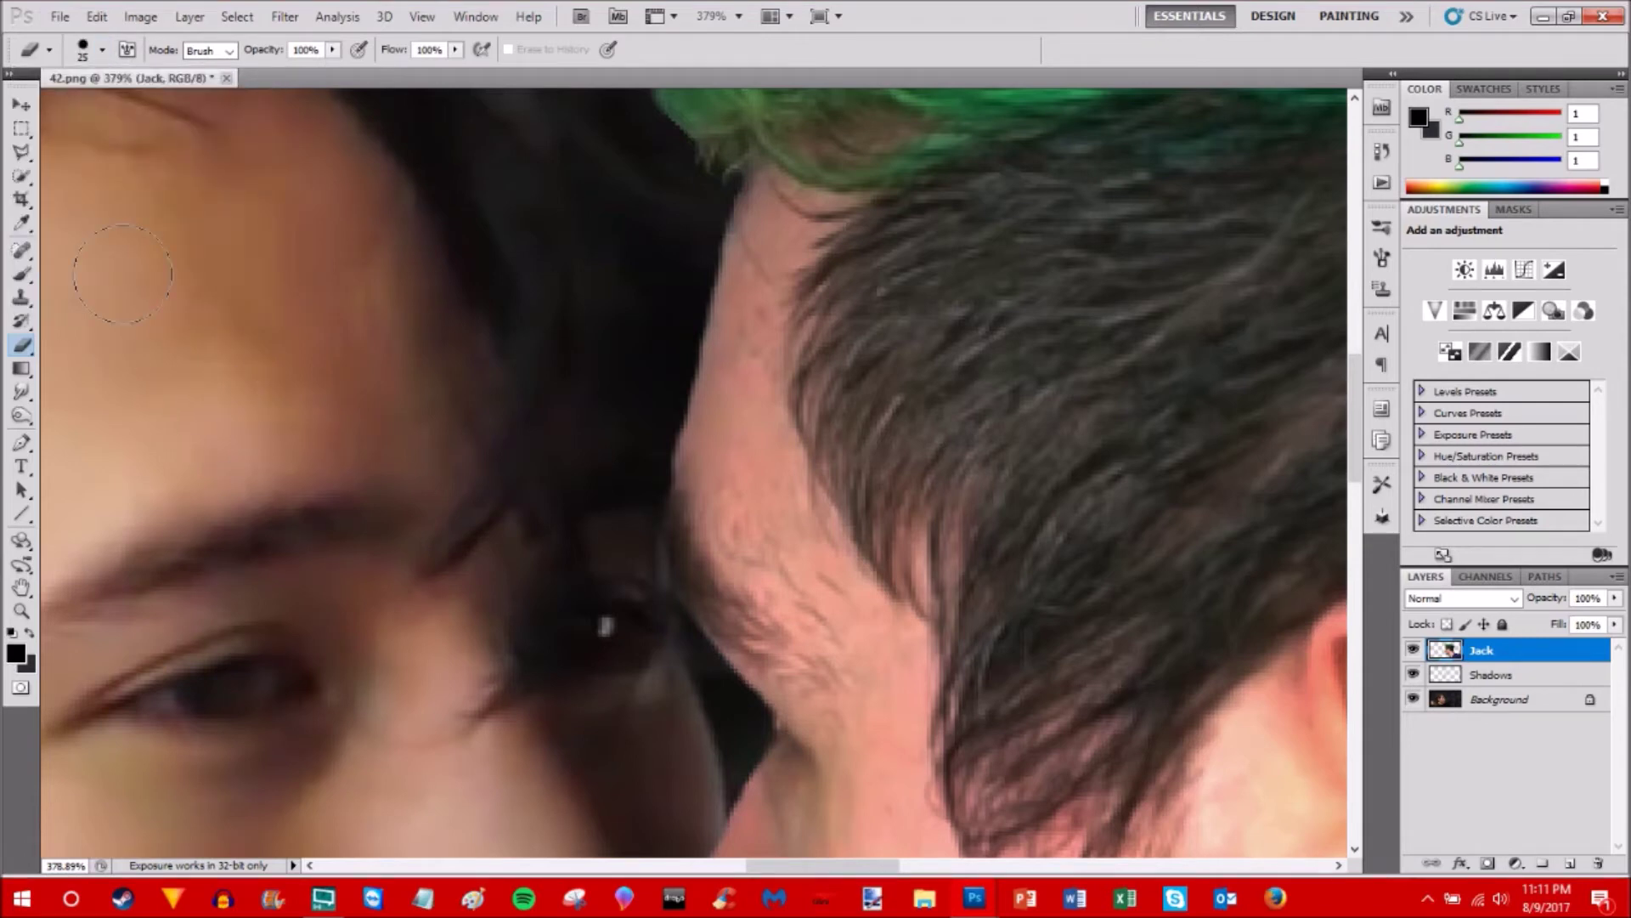
{"action": "left_click", "coordinate": [21, 153]}
{"action": "left_click", "coordinate": [21, 154]}
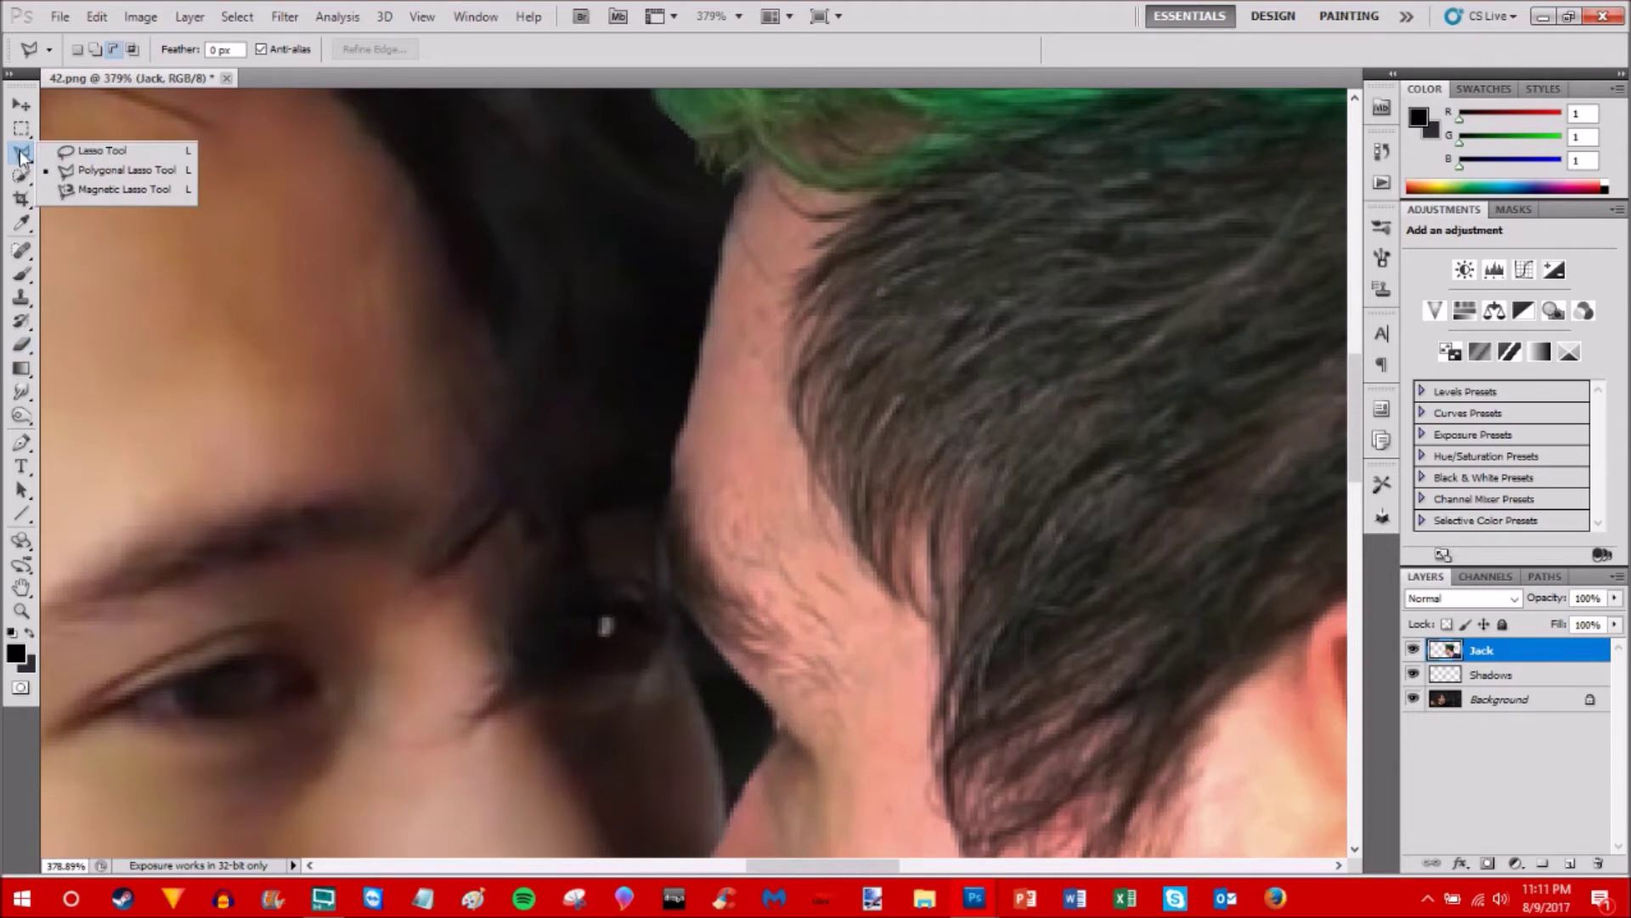
{"action": "left_click", "coordinate": [114, 151]}
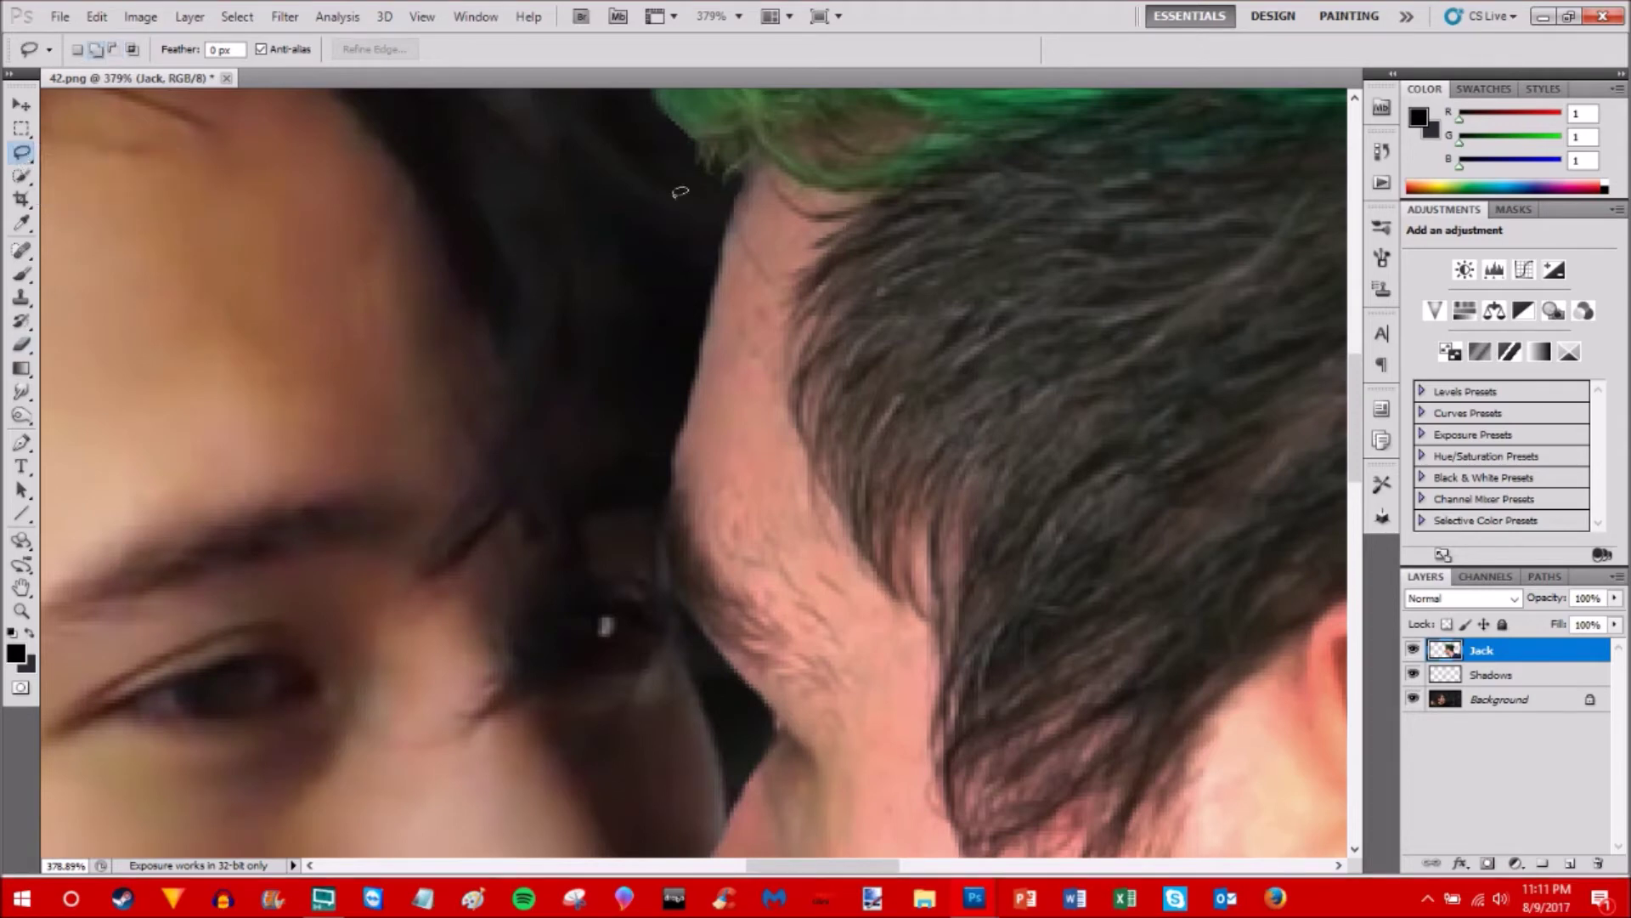
{"action": "left_click", "coordinate": [22, 154]}
{"action": "left_click", "coordinate": [115, 175]}
{"action": "double_click", "coordinate": [711, 231]}
{"action": "left_click", "coordinate": [704, 238]}
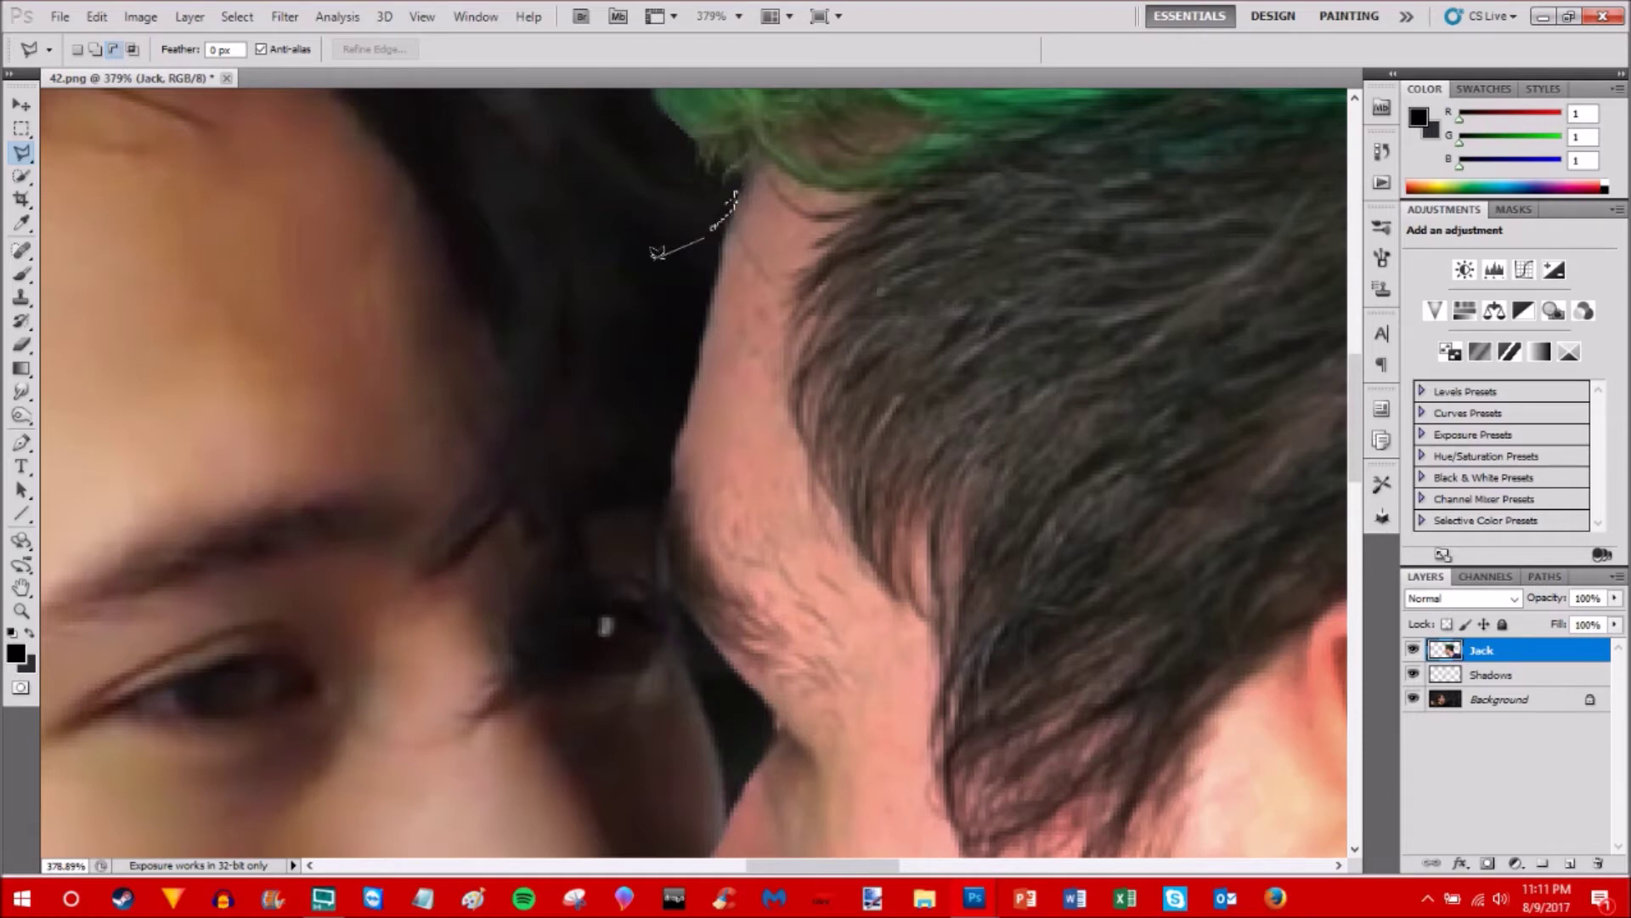
{"action": "key", "text": "Escape"}
{"action": "key", "text": "ctrl+d"}
- Try to rebuild the green-haired man's forehead edge with a 26 px Clone Stamp, sampling skin above his eyebrow
{"action": "left_click", "coordinate": [21, 345]}
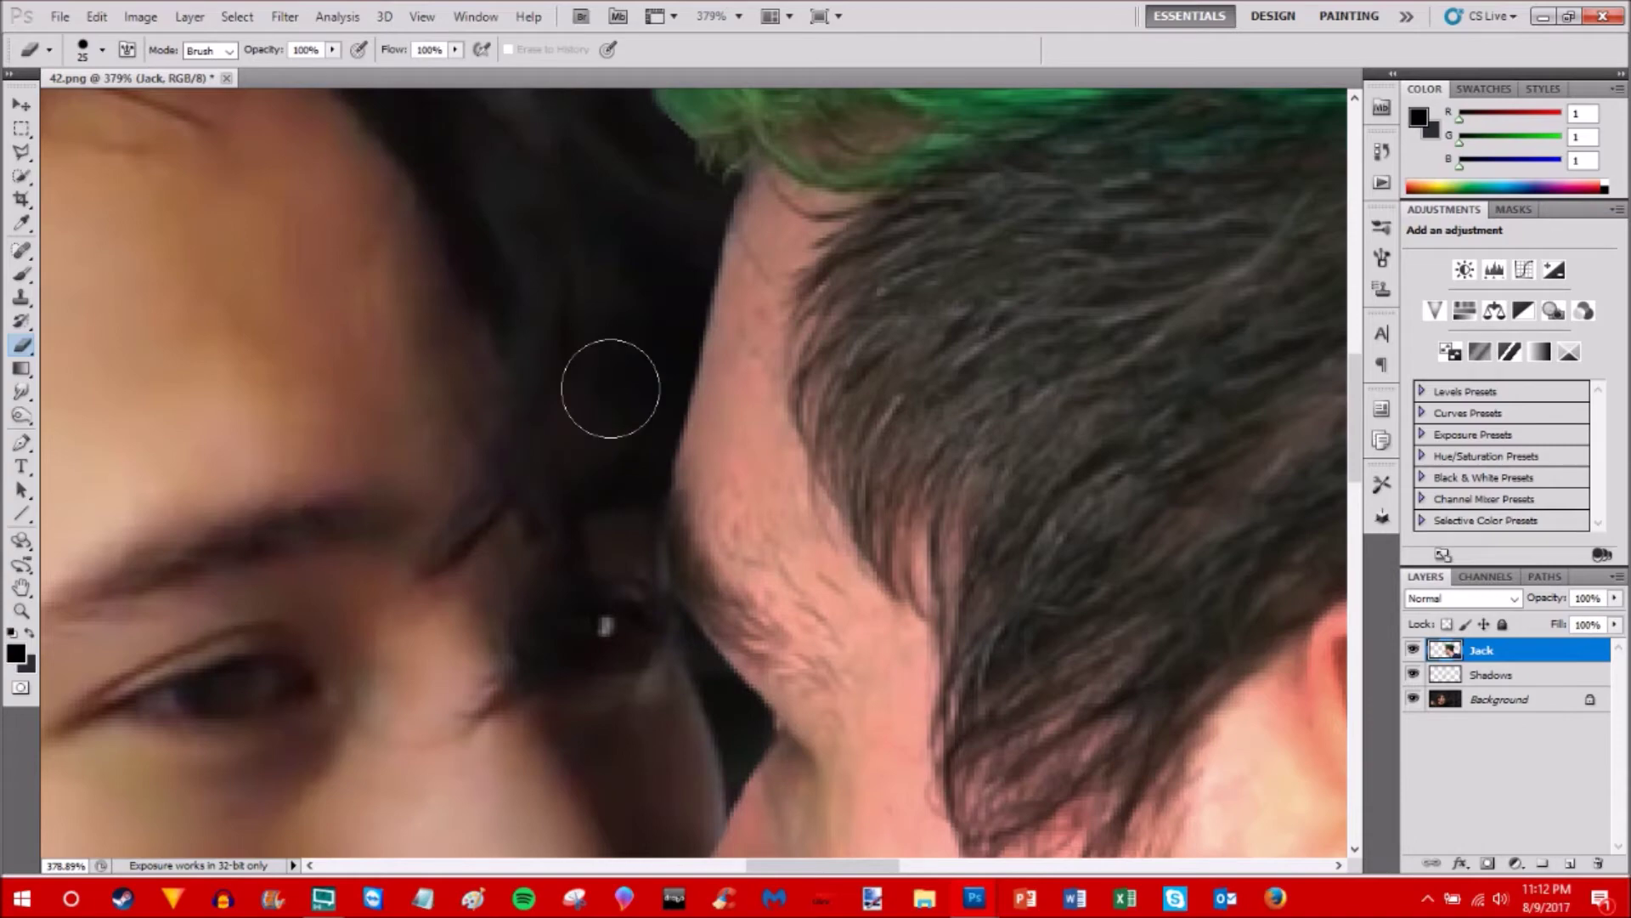
{"action": "scroll", "coordinate": [608, 382], "scroll_direction": "down", "scroll_amount": 1}
{"action": "scroll", "coordinate": [610, 388], "scroll_direction": "down", "scroll_amount": 5}
{"action": "key", "text": "alt"}
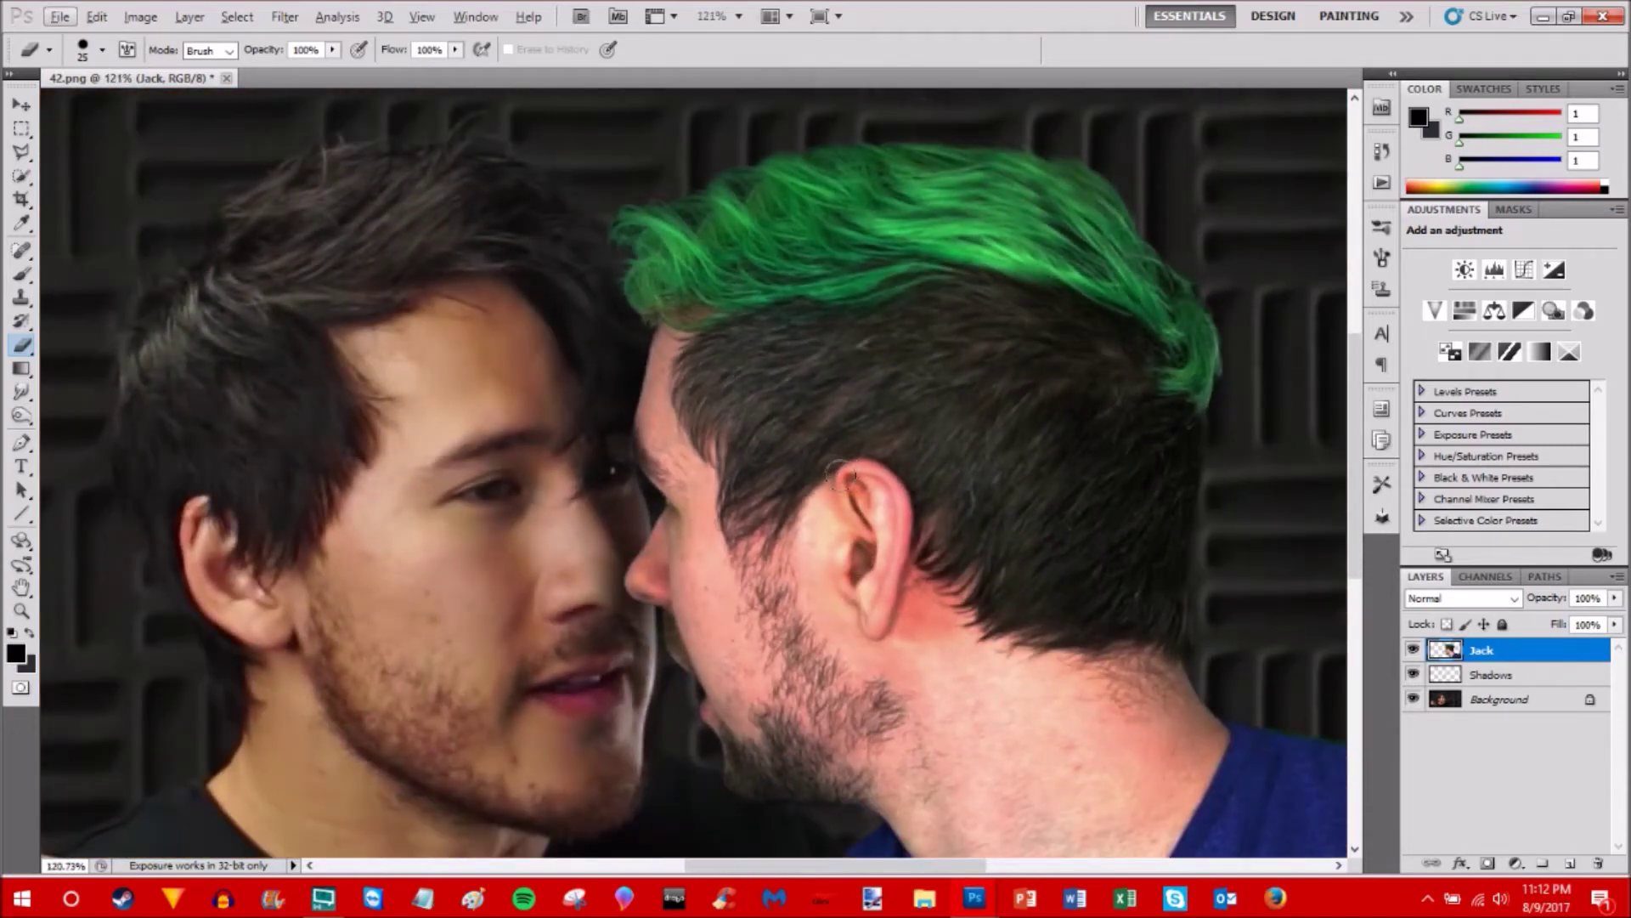
{"action": "key", "text": "alt"}
{"action": "left_click", "coordinate": [21, 297]}
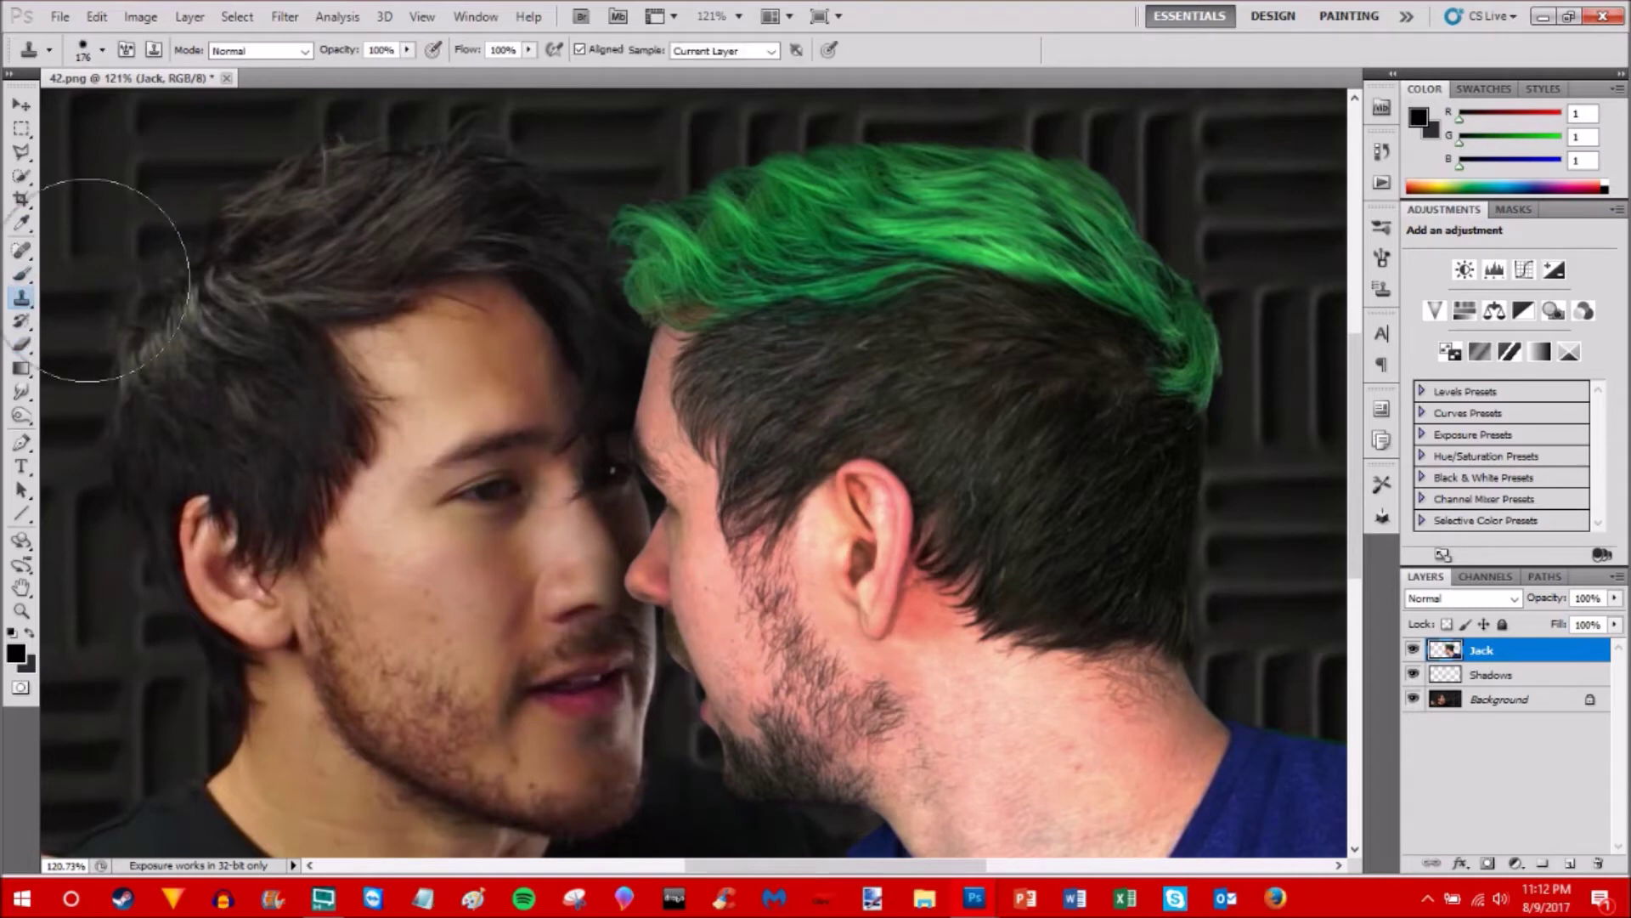
{"action": "left_click", "coordinate": [86, 49]}
{"action": "left_click_drag", "start_coordinate": [167, 109], "coordinate": [59, 113]}
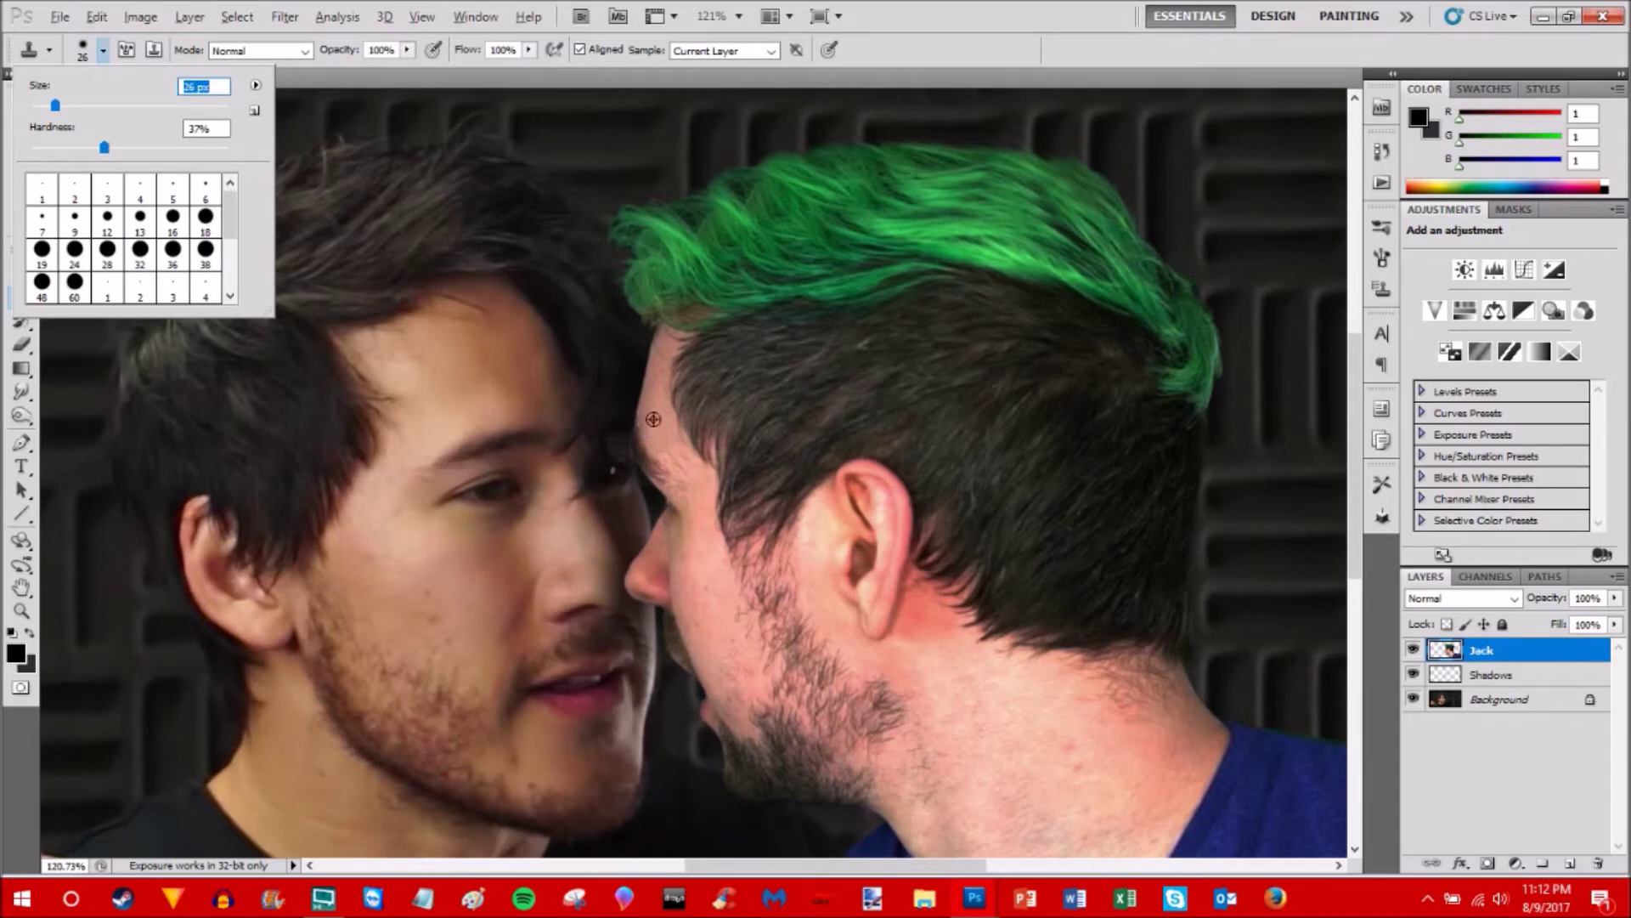
{"action": "left_click", "coordinate": [652, 419], "text": "alt"}
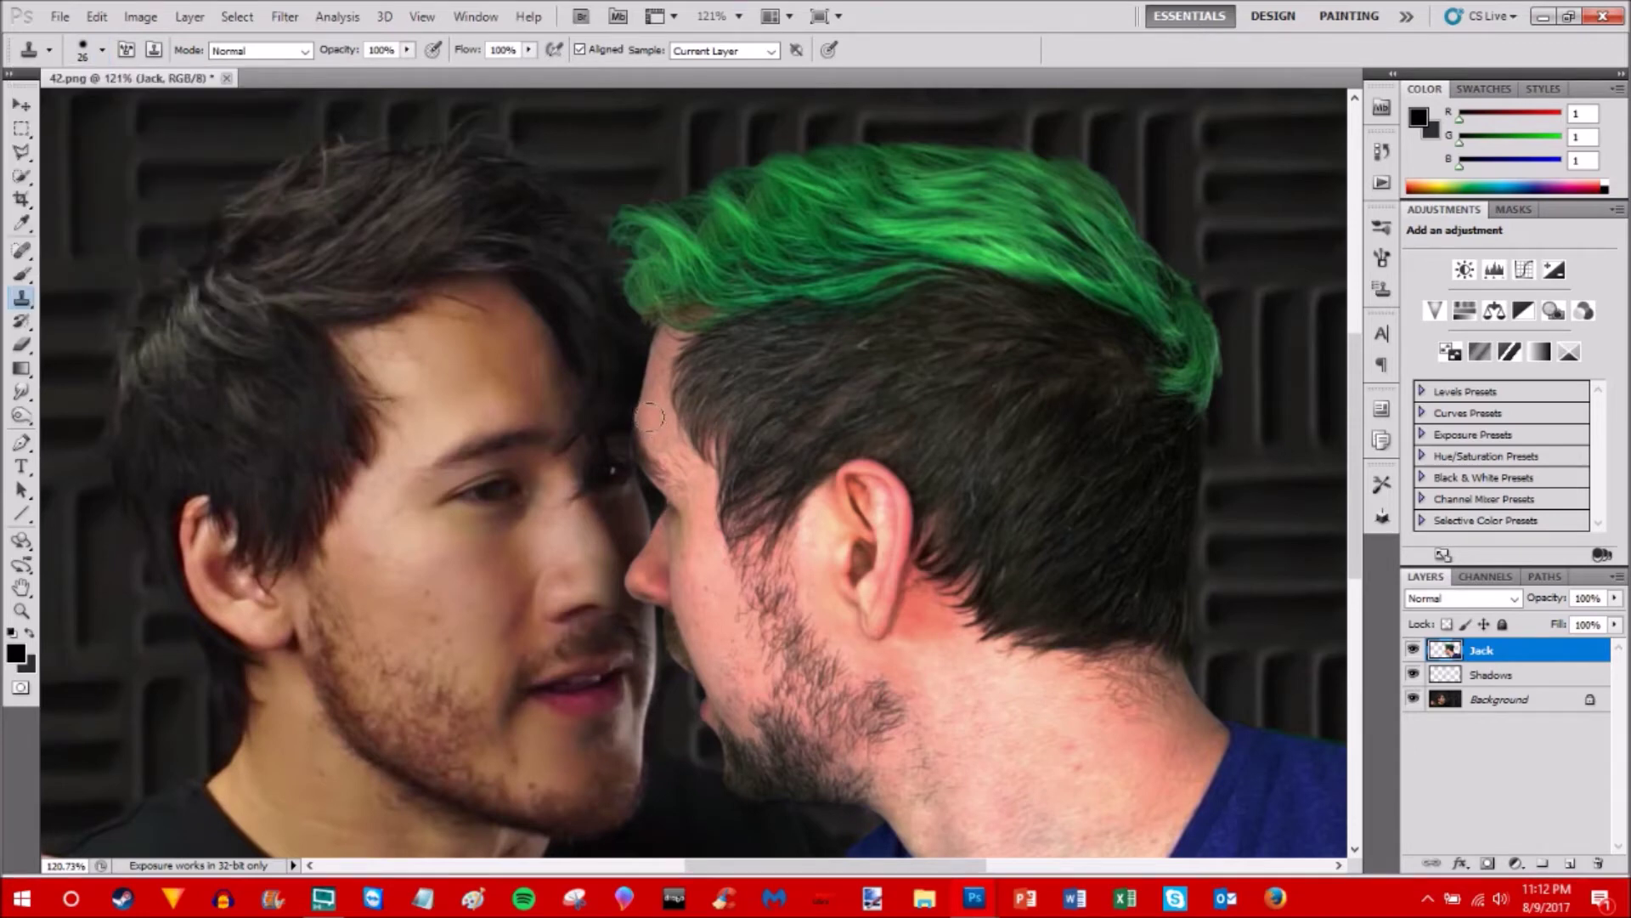
{"action": "left_click_drag", "start_coordinate": [647, 412], "coordinate": [654, 372]}
{"action": "left_click_drag", "start_coordinate": [653, 371], "coordinate": [656, 350]}
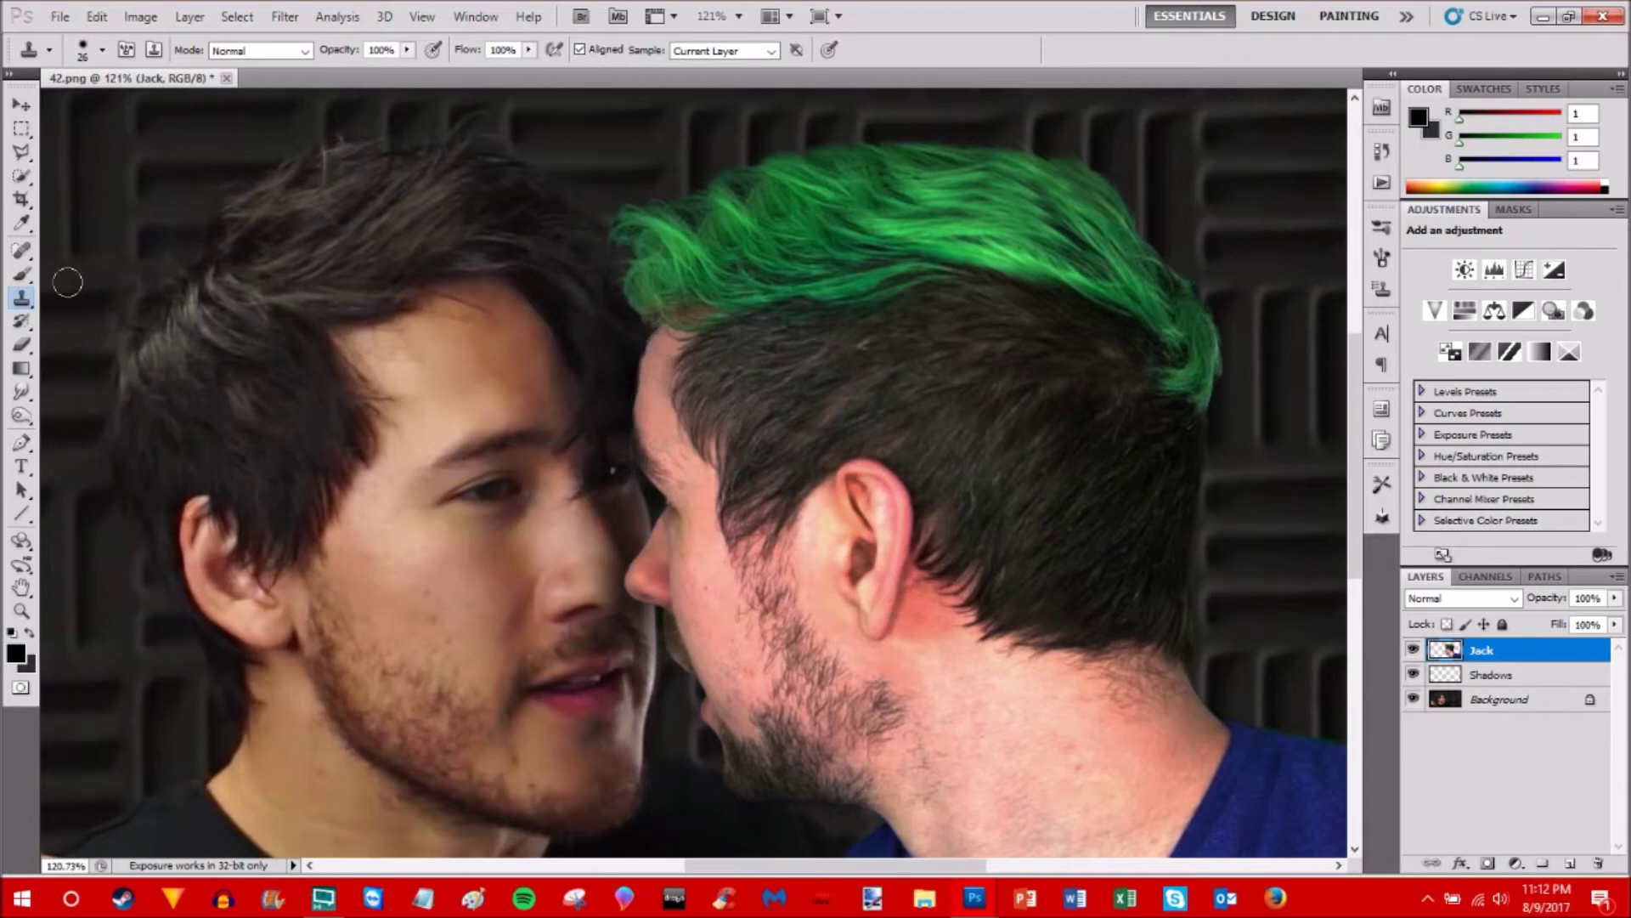
- Reduce the Clone Stamp's size to 20 px for finer retouching of the forehead edge
{"action": "left_click", "coordinate": [21, 344]}
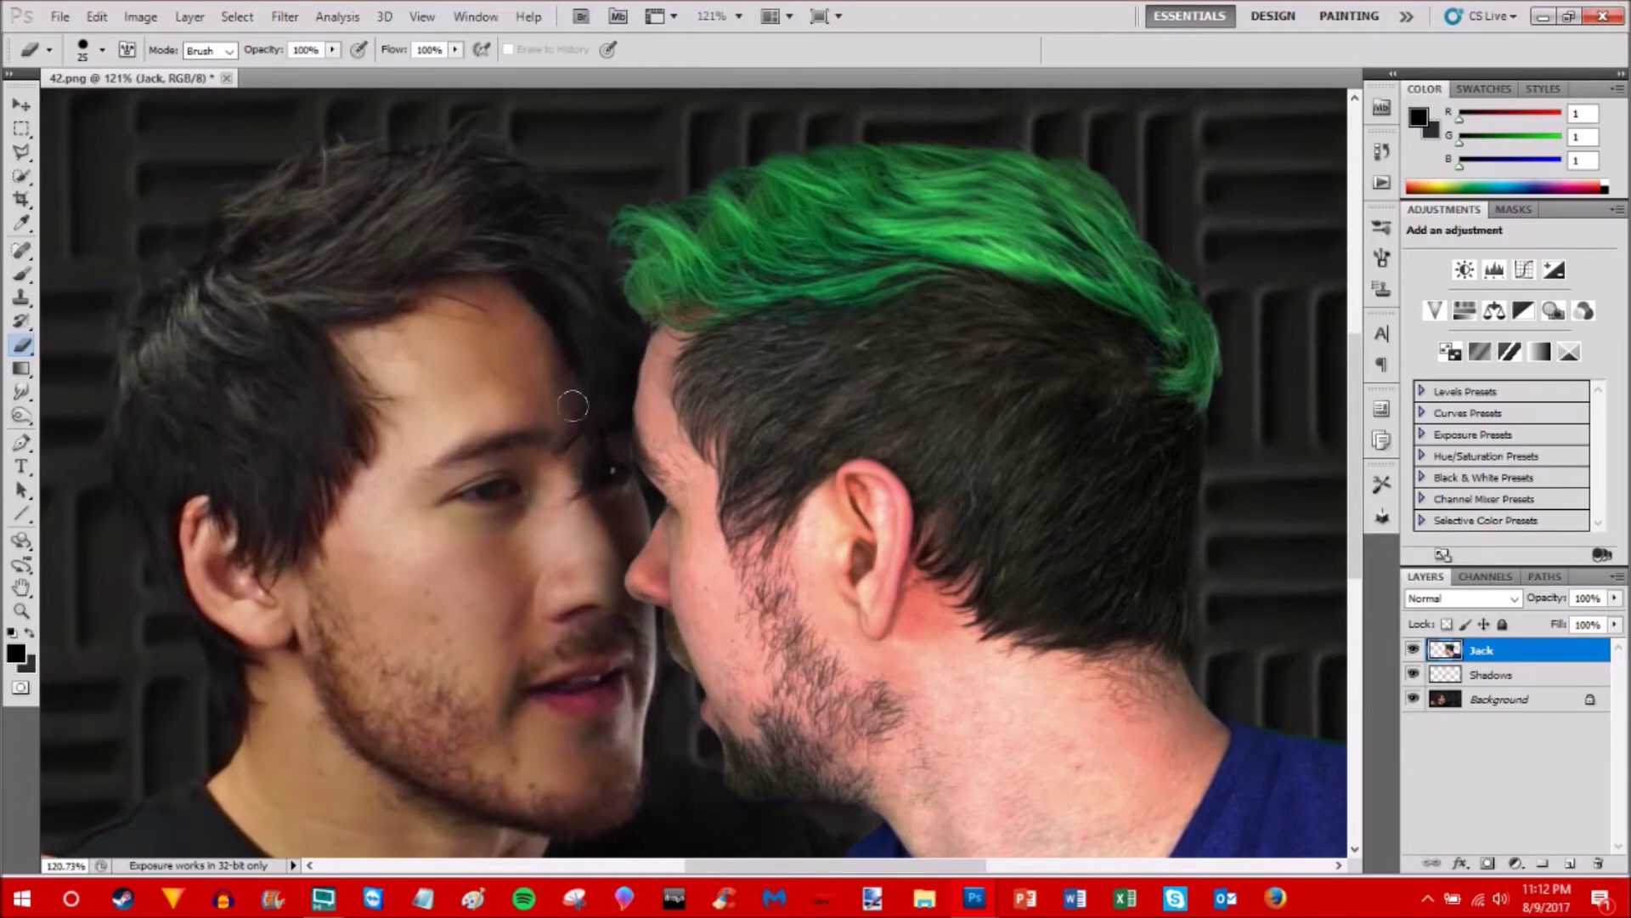
{"action": "left_click", "coordinate": [24, 297]}
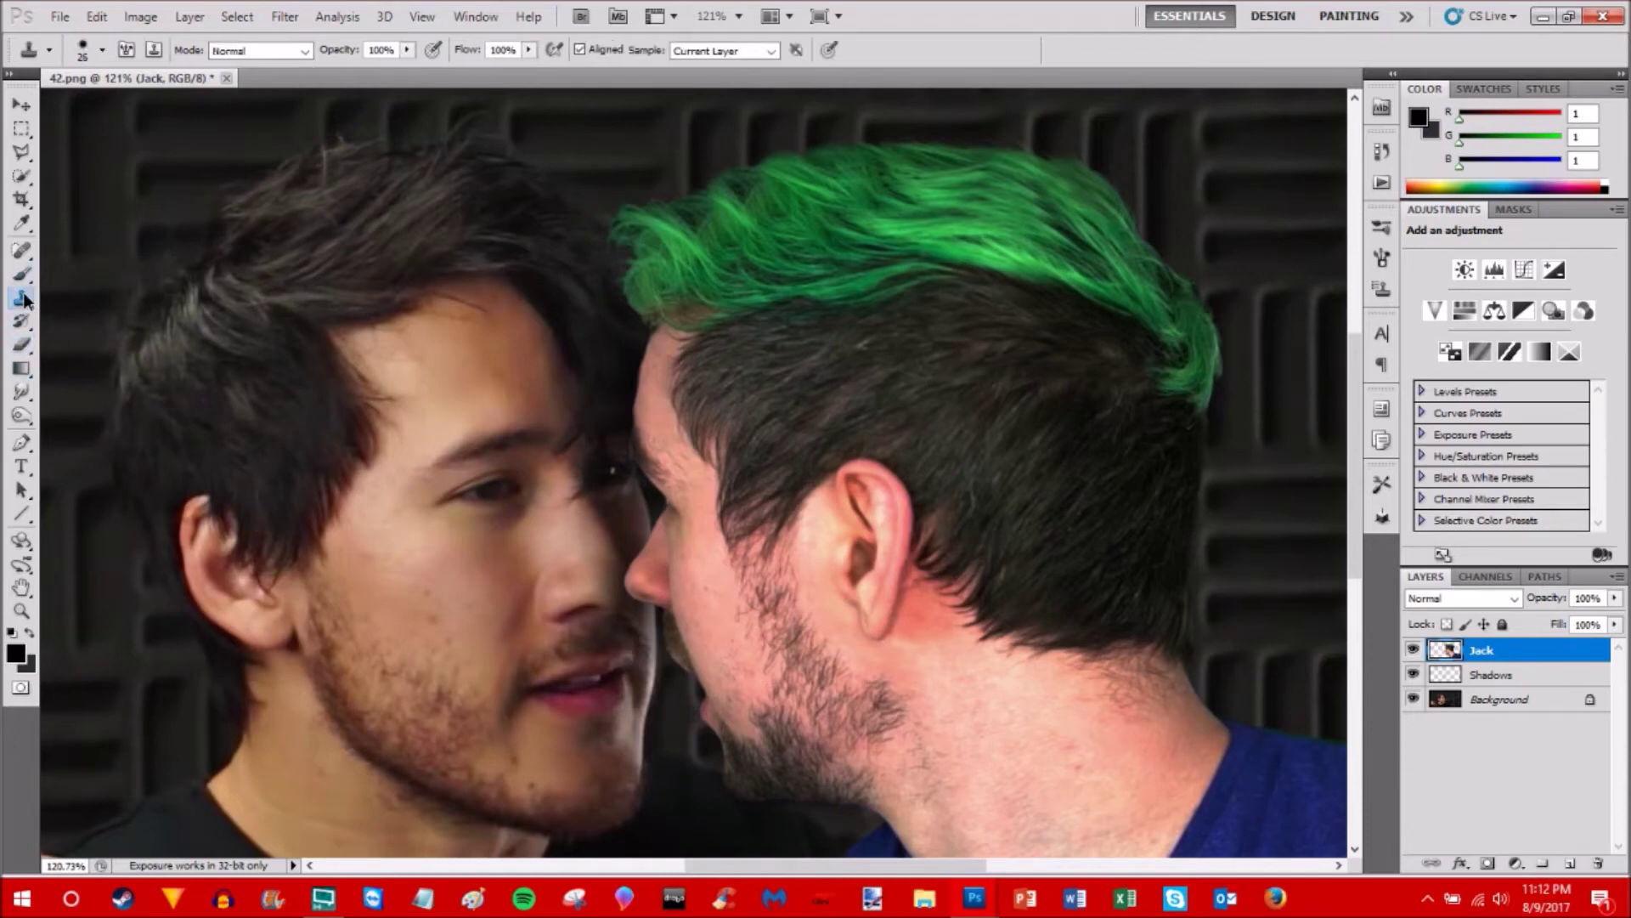
{"action": "left_click", "coordinate": [82, 53]}
{"action": "left_click", "coordinate": [51, 105]}
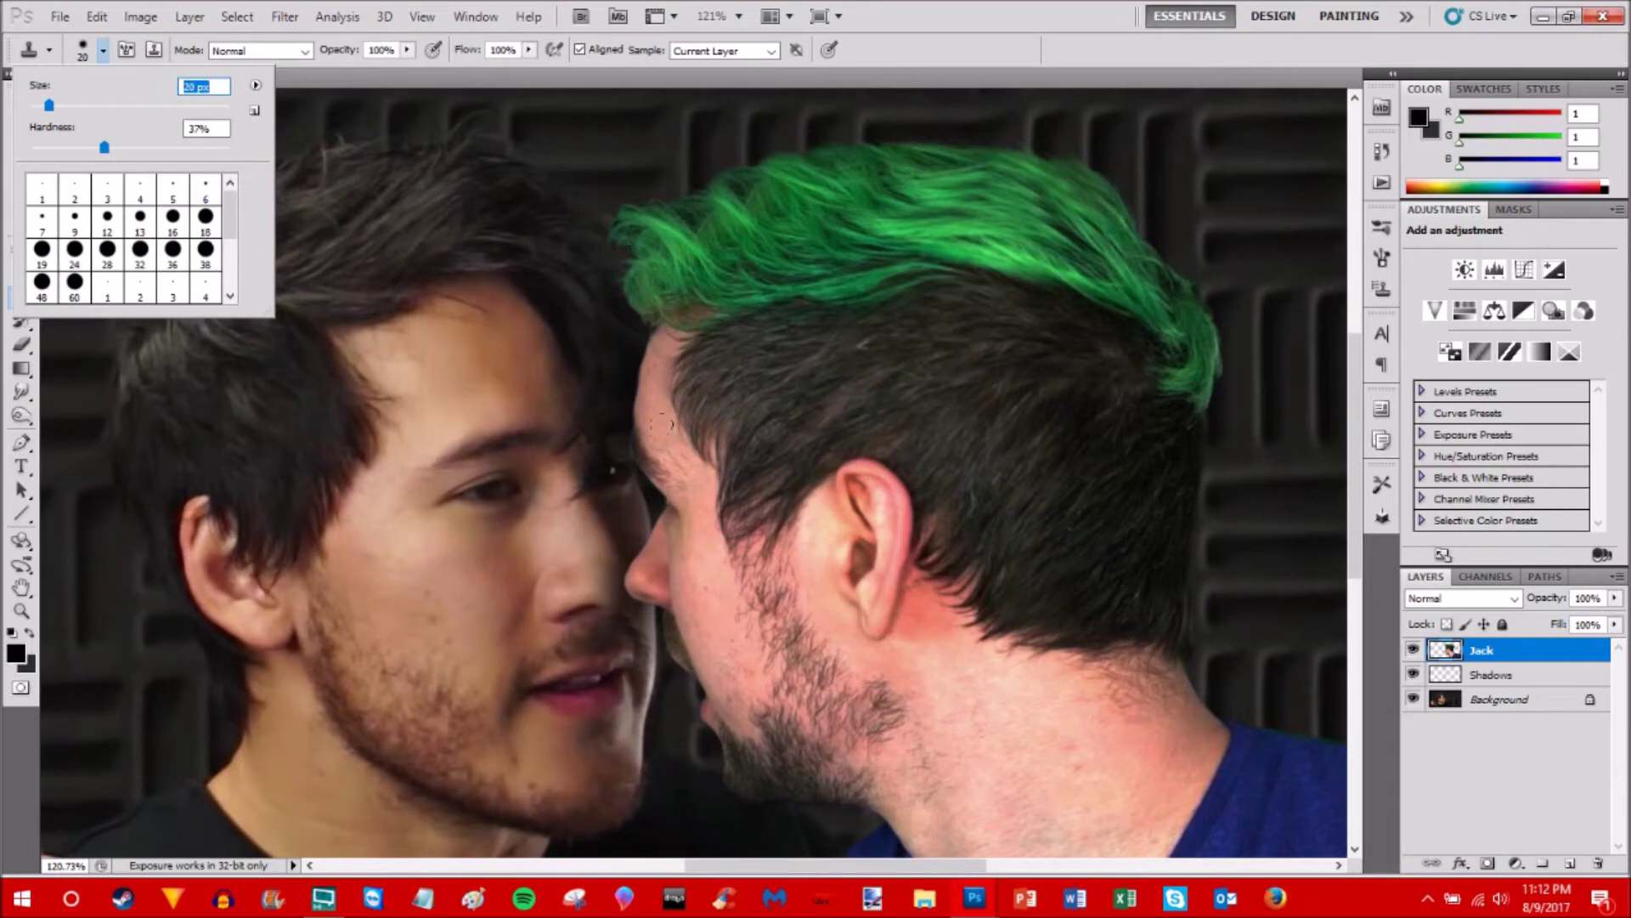
{"action": "key", "text": "Return"}
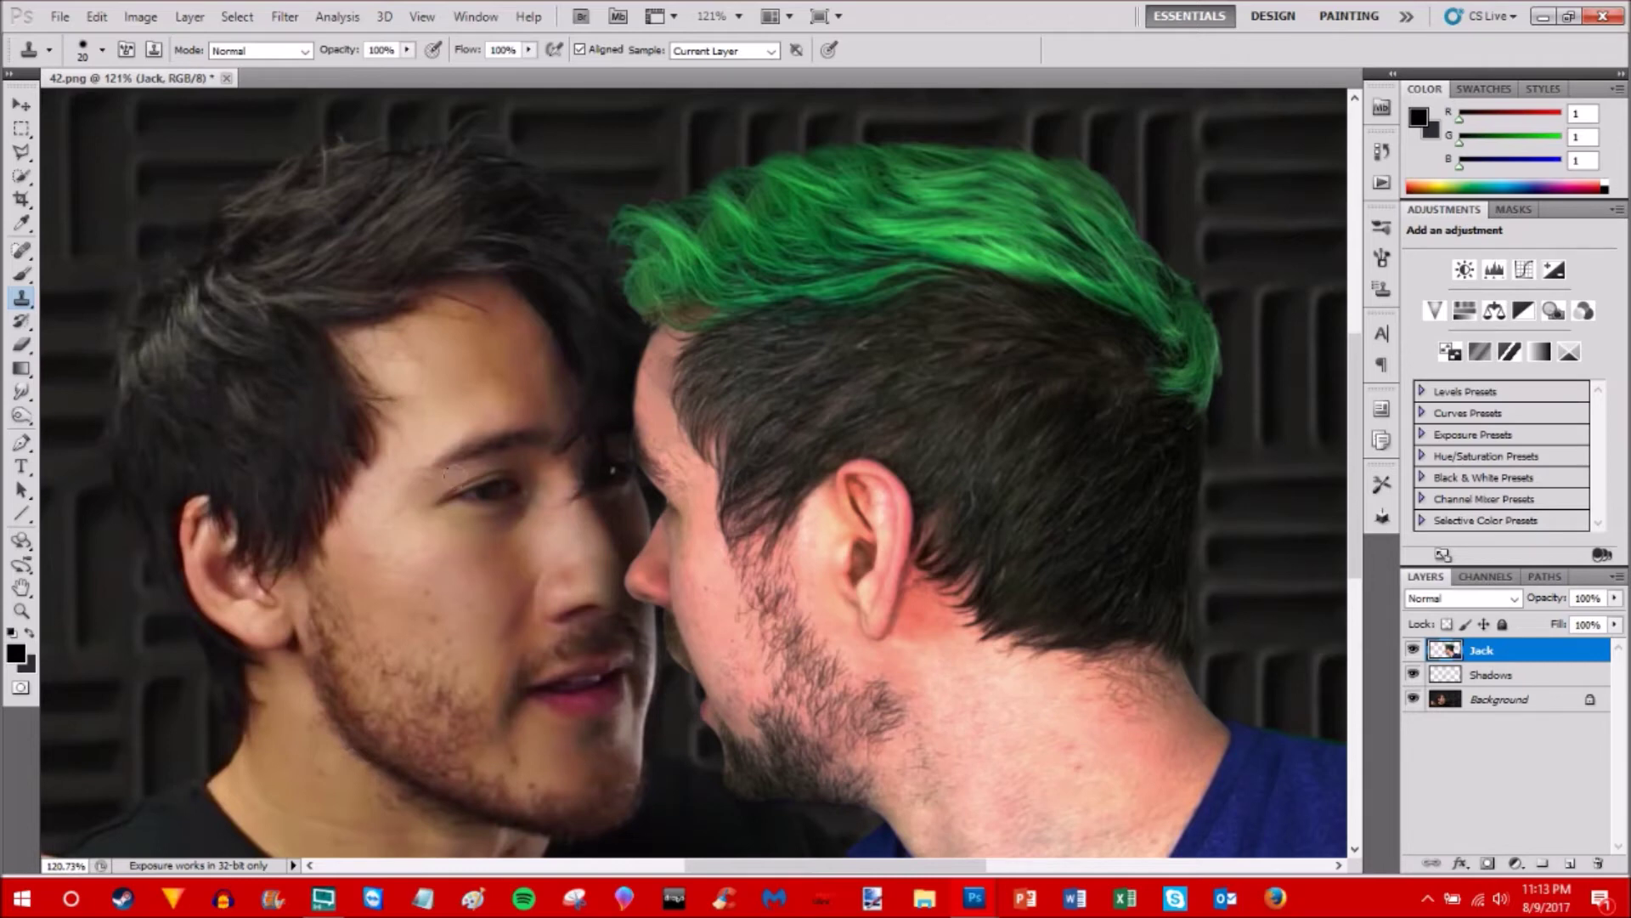
- Revert the image through its history to the first Eraser state after the Deselect
{"action": "left_click", "coordinate": [1382, 153]}
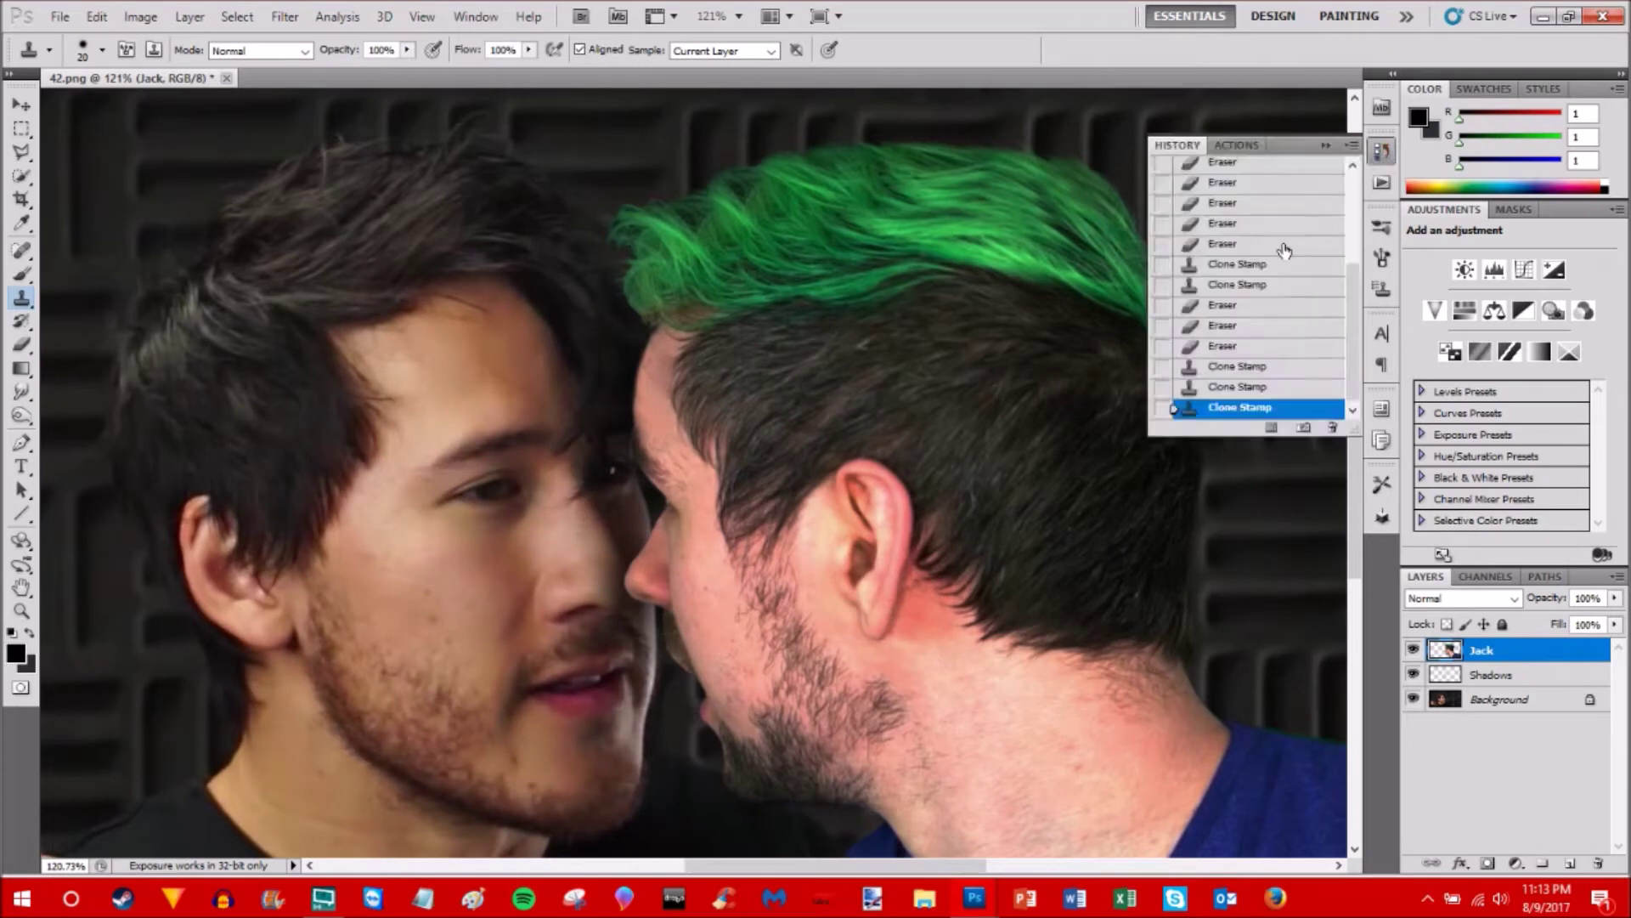
{"action": "scroll", "coordinate": [1210, 347], "scroll_direction": "up", "scroll_amount": 1}
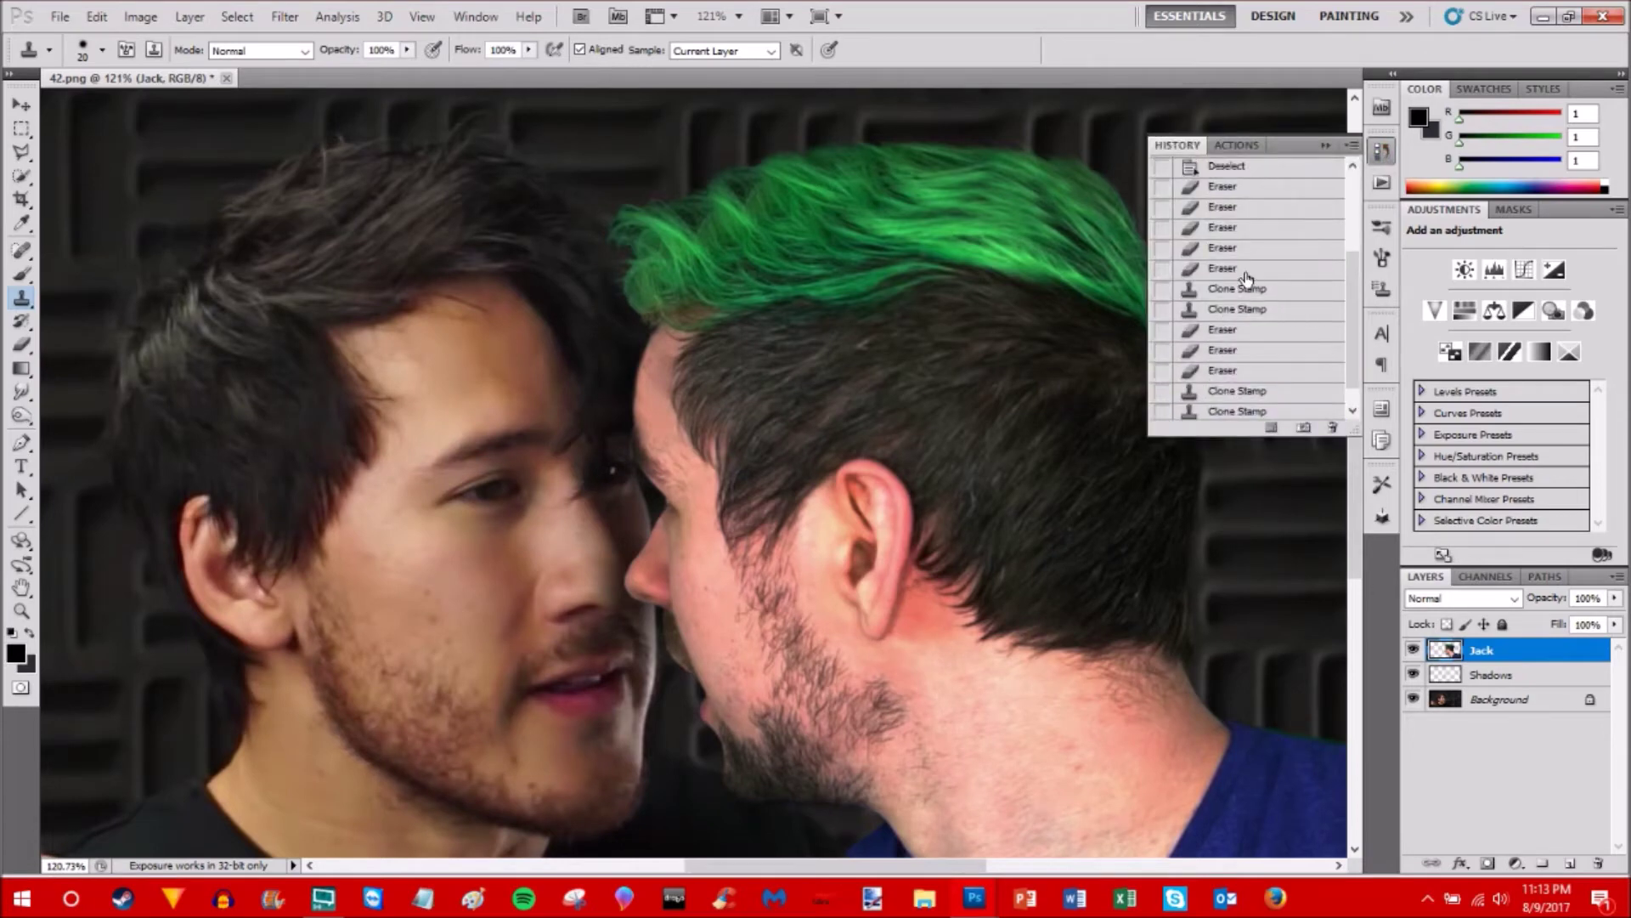
{"action": "scroll", "coordinate": [1246, 278], "scroll_direction": "up", "scroll_amount": 1}
{"action": "left_click", "coordinate": [1256, 212]}
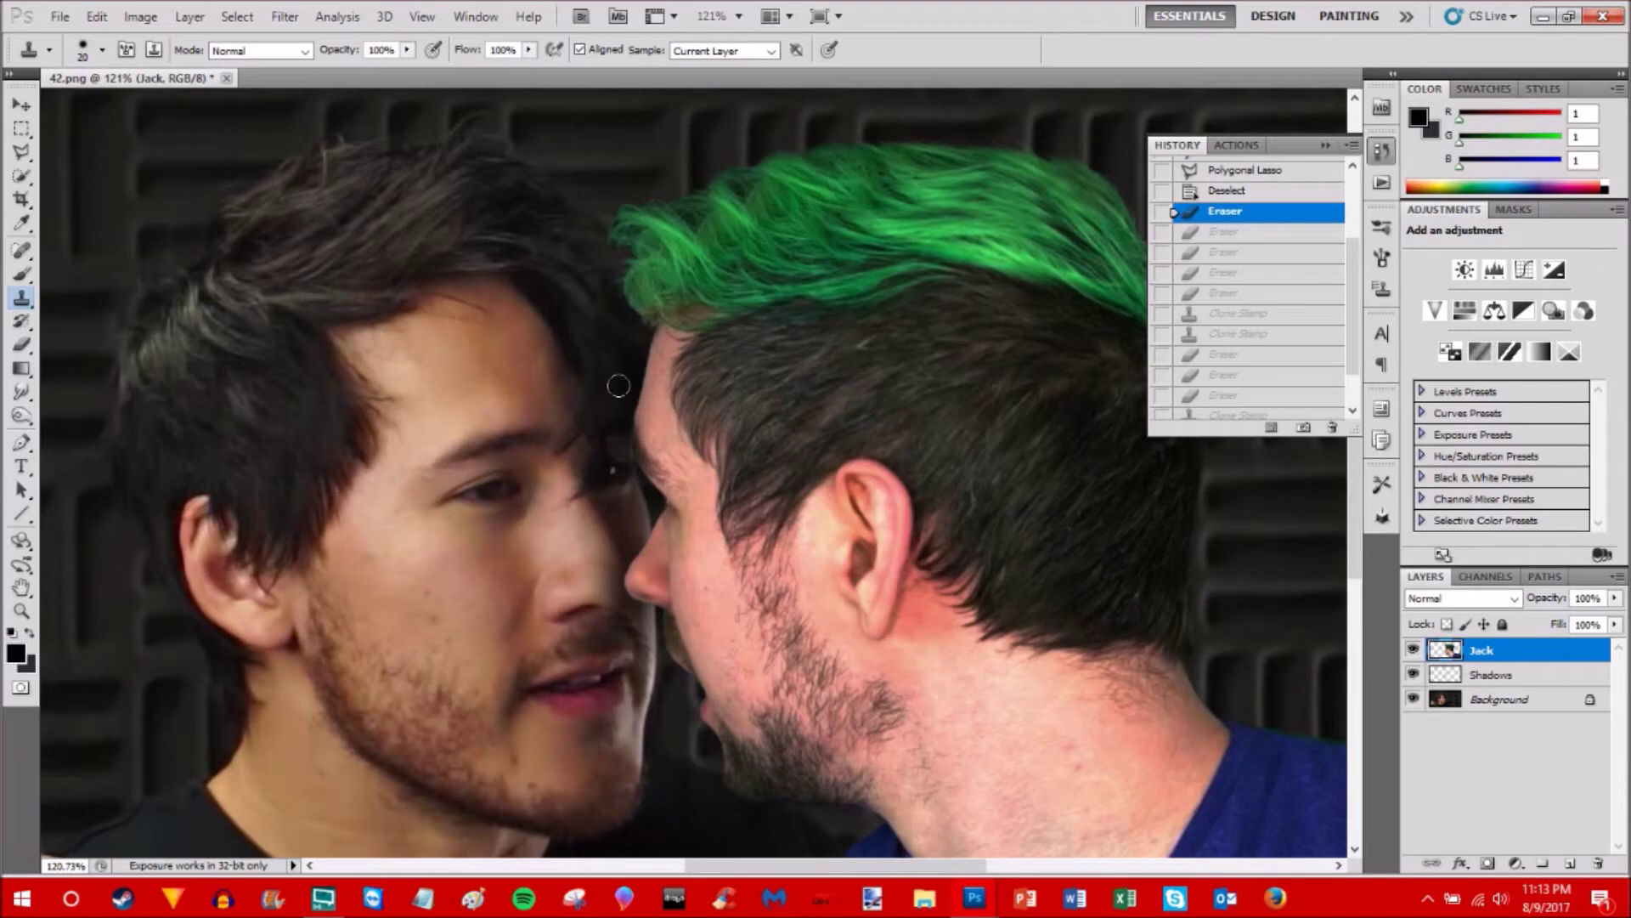
- Erase along the green-haired man's forehead edge again and check the cut-out with the Background layer briefly hidden
{"action": "left_click", "coordinate": [22, 344]}
{"action": "left_click_drag", "start_coordinate": [623, 394], "coordinate": [610, 426]}
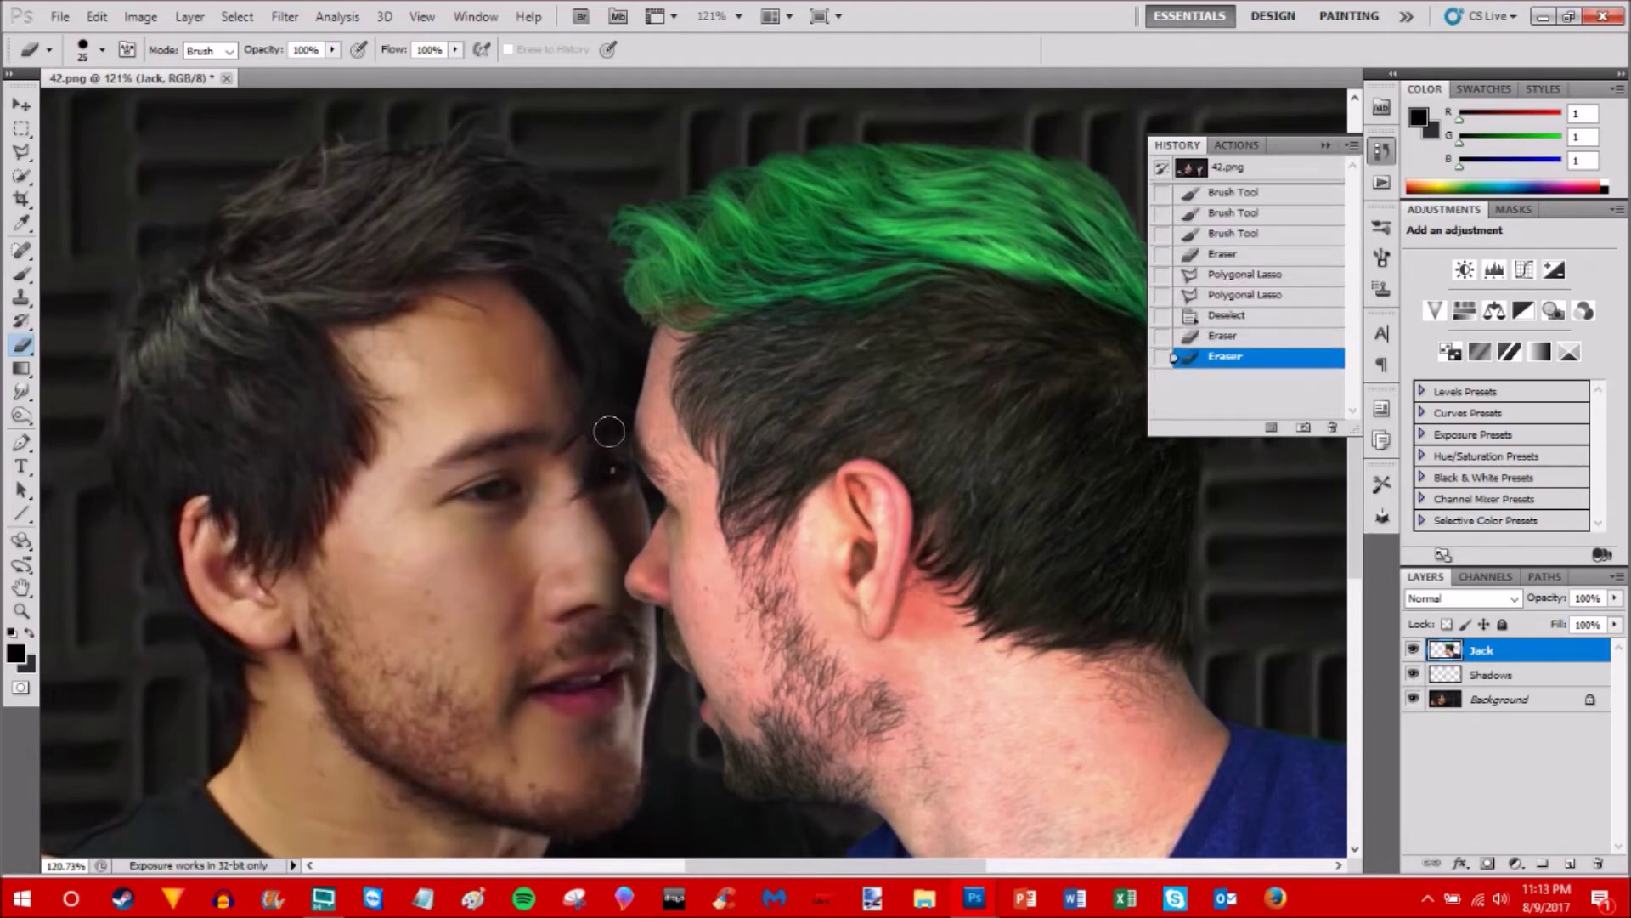
{"action": "mouse_move", "coordinate": [620, 412]}
{"action": "left_mouse_down"}
{"action": "mouse_move", "coordinate": [564, 453]}
{"action": "mouse_move", "coordinate": [616, 430]}
{"action": "mouse_move", "coordinate": [612, 465]}
{"action": "left_mouse_up"}
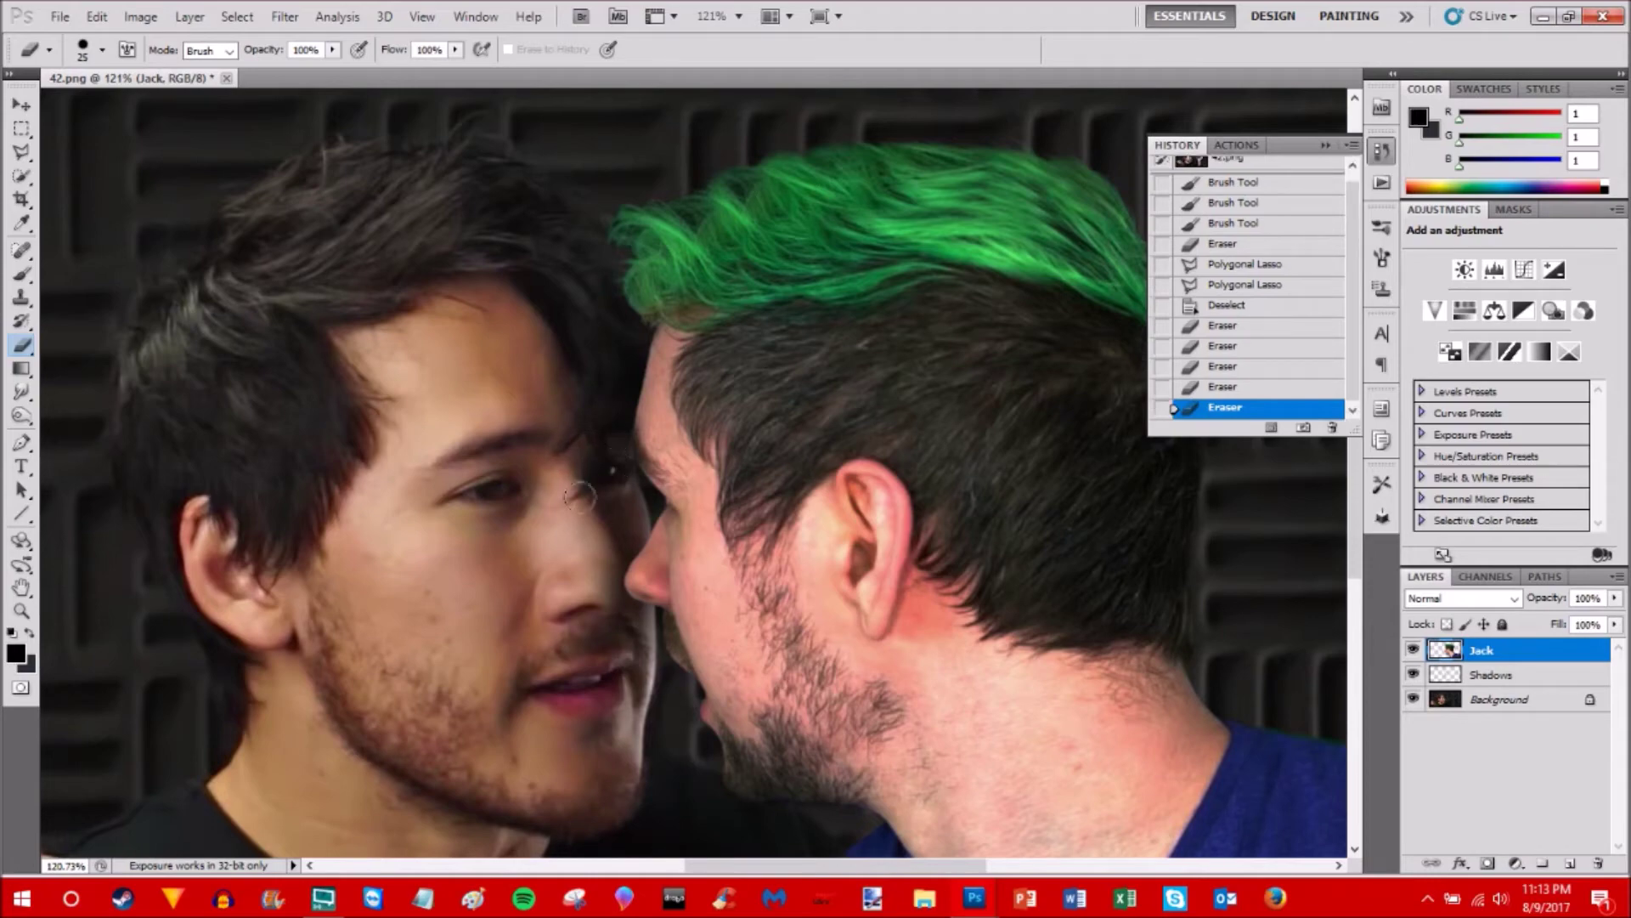
{"action": "left_click", "coordinate": [1410, 700]}
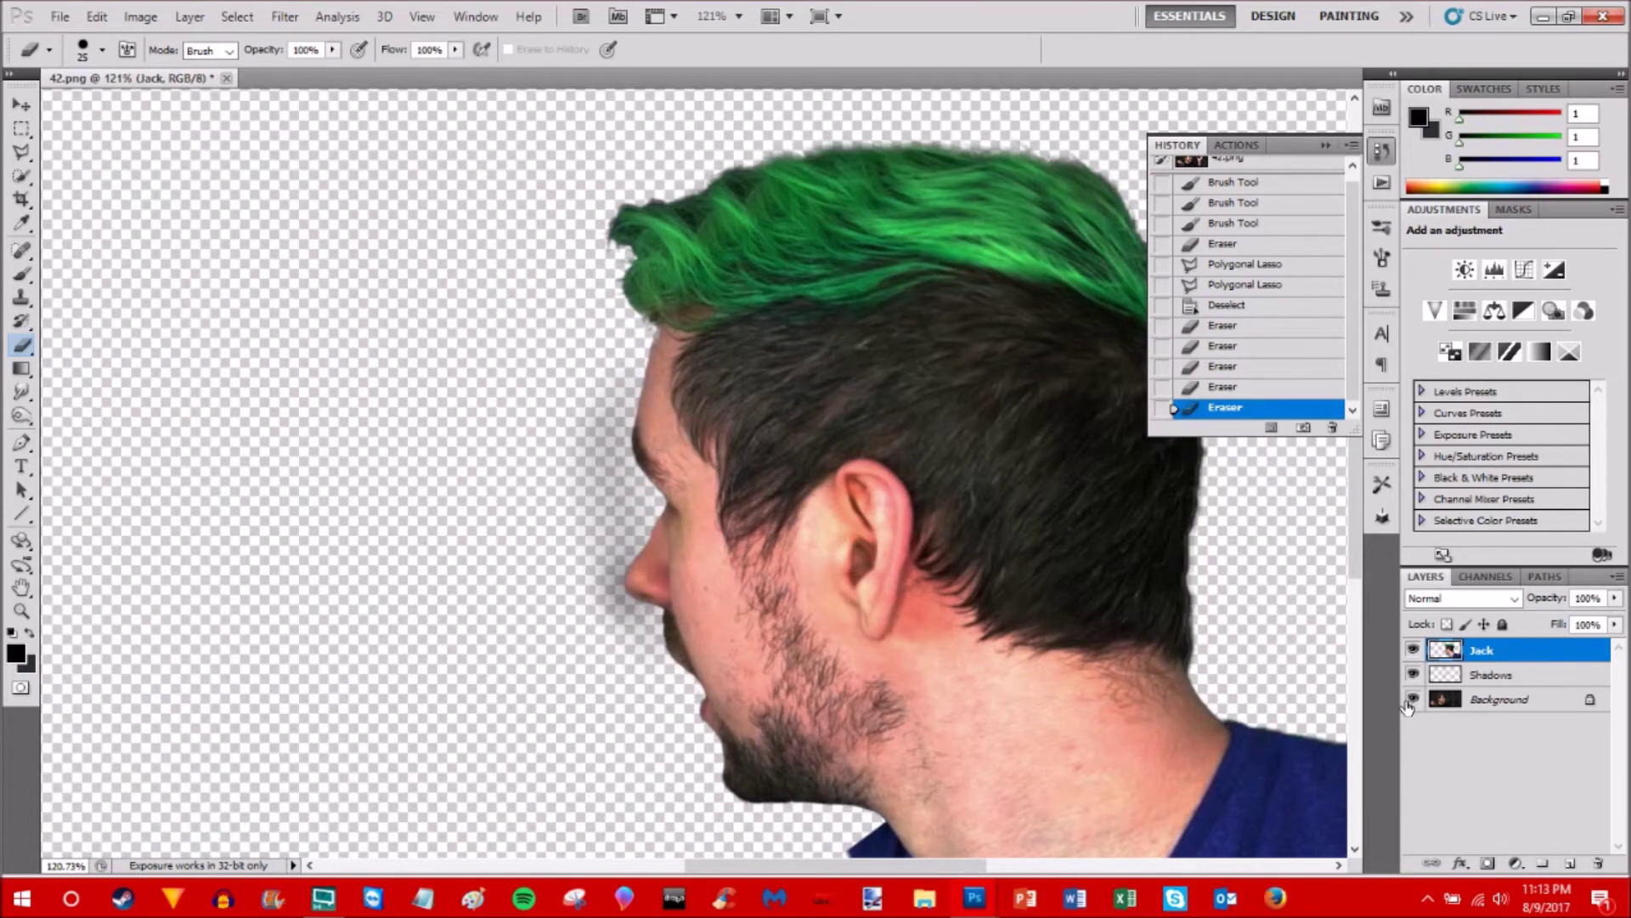
{"action": "left_click", "coordinate": [1412, 699]}
{"action": "left_click", "coordinate": [1325, 145]}
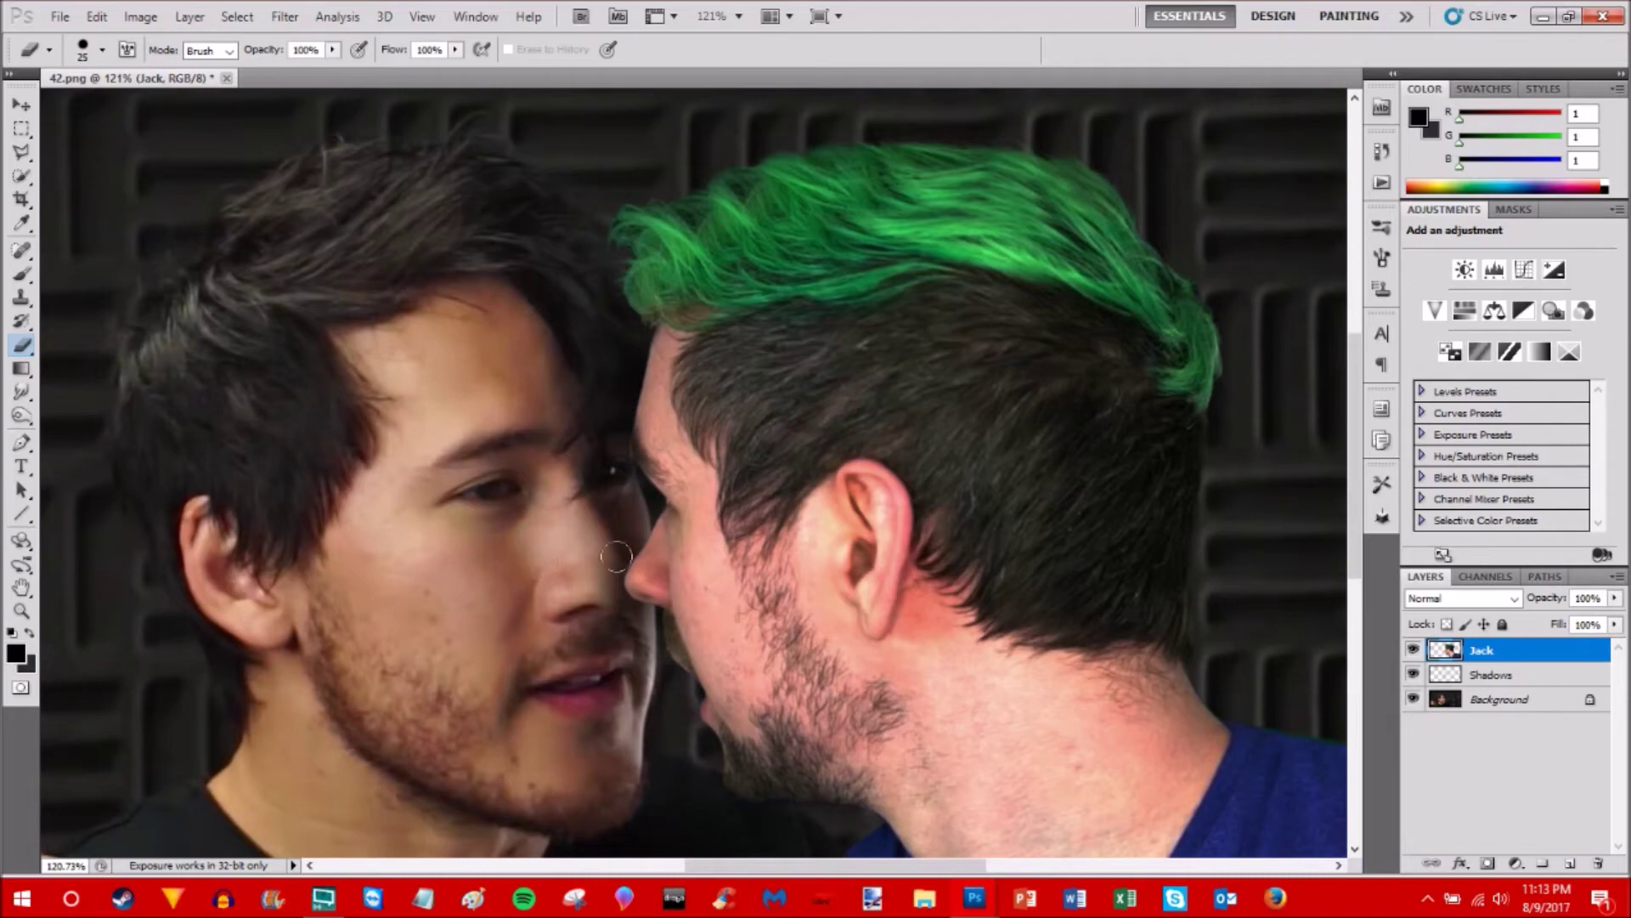
- Darken the green-haired man's face edge from forehead to beard with the Burn tool at 101 px and Midtones range
{"action": "scroll", "coordinate": [599, 595], "scroll_direction": "down", "scroll_amount": 3}
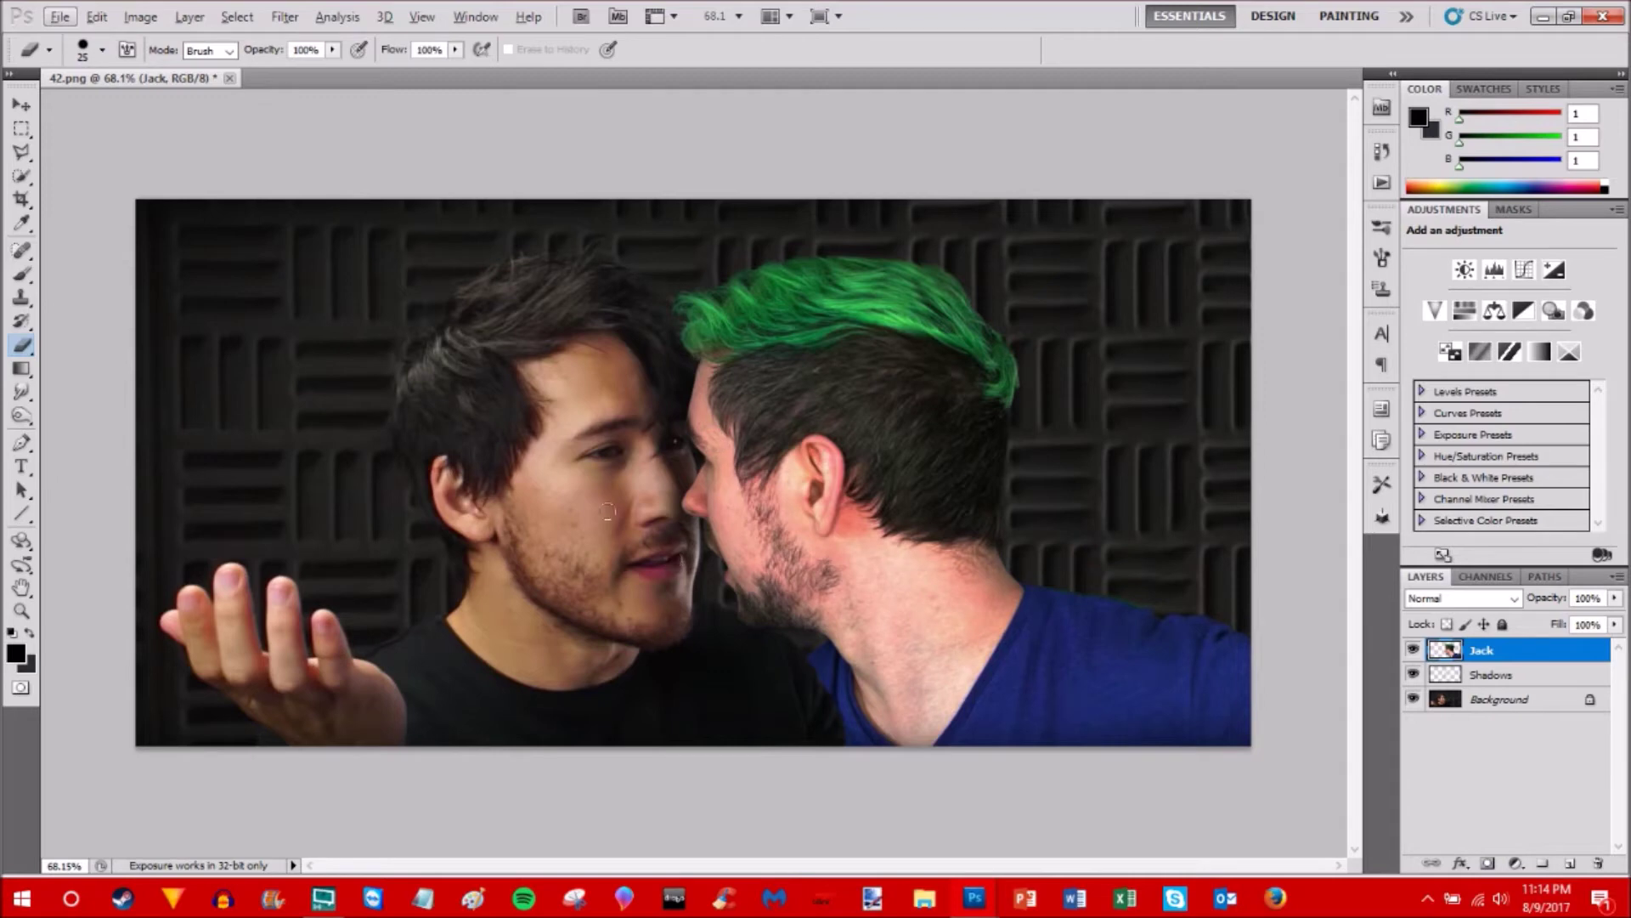
{"action": "left_click", "coordinate": [23, 417]}
{"action": "left_click_drag", "start_coordinate": [25, 422], "coordinate": [83, 431]}
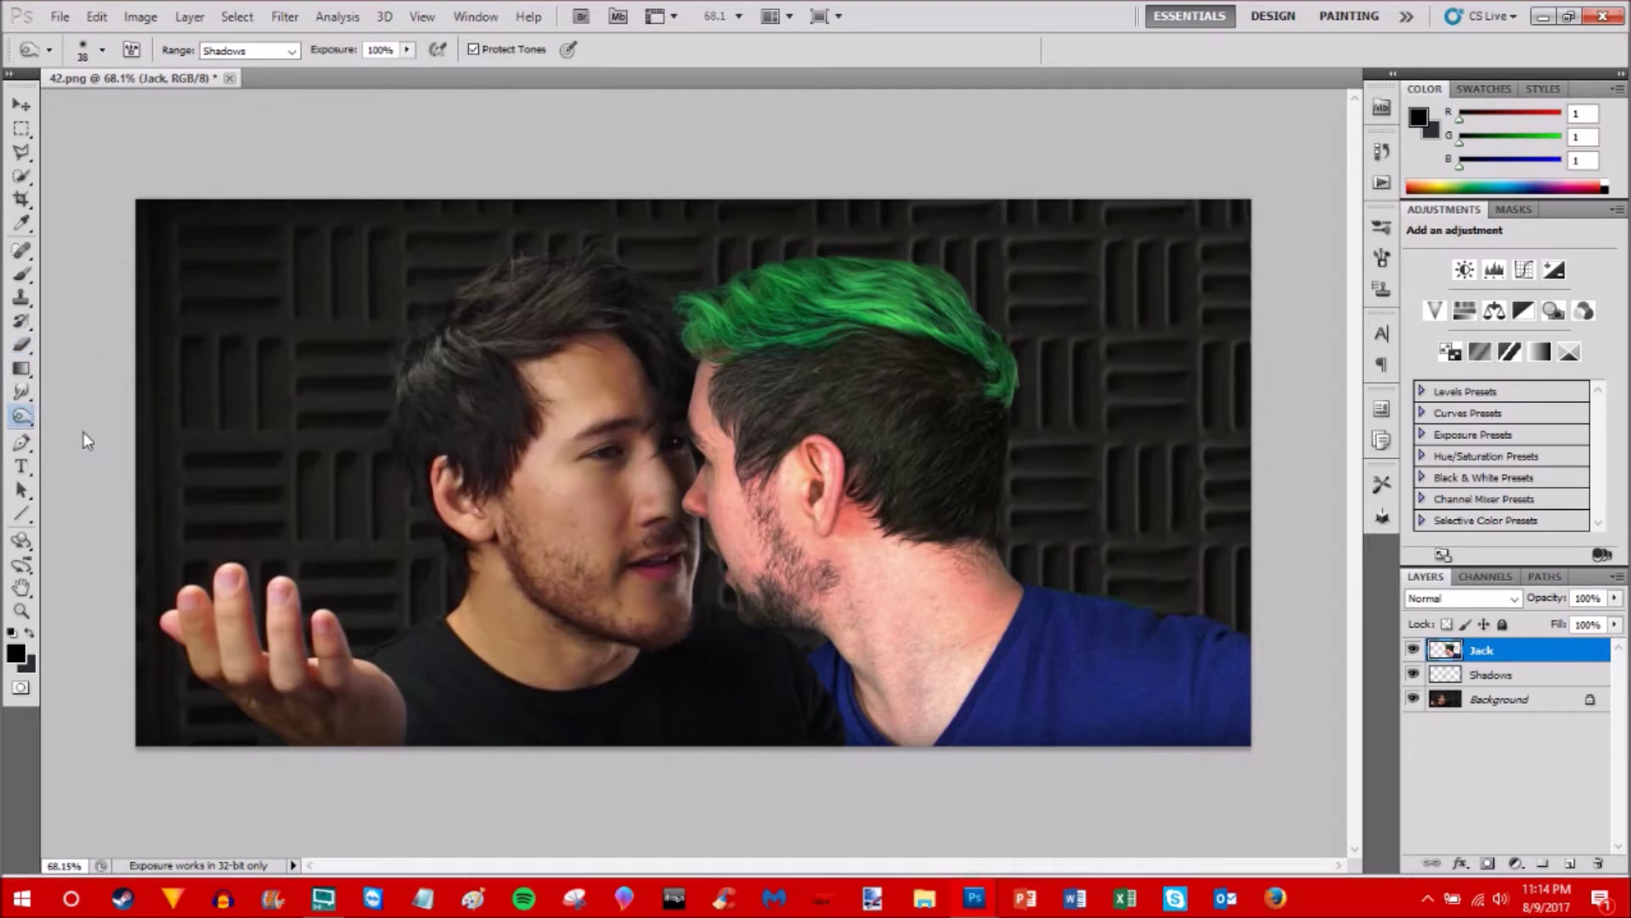
{"action": "left_click", "coordinate": [102, 51]}
{"action": "left_click_drag", "start_coordinate": [67, 106], "coordinate": [130, 106]}
{"action": "left_click", "coordinate": [455, 126]}
{"action": "left_click", "coordinate": [296, 51]}
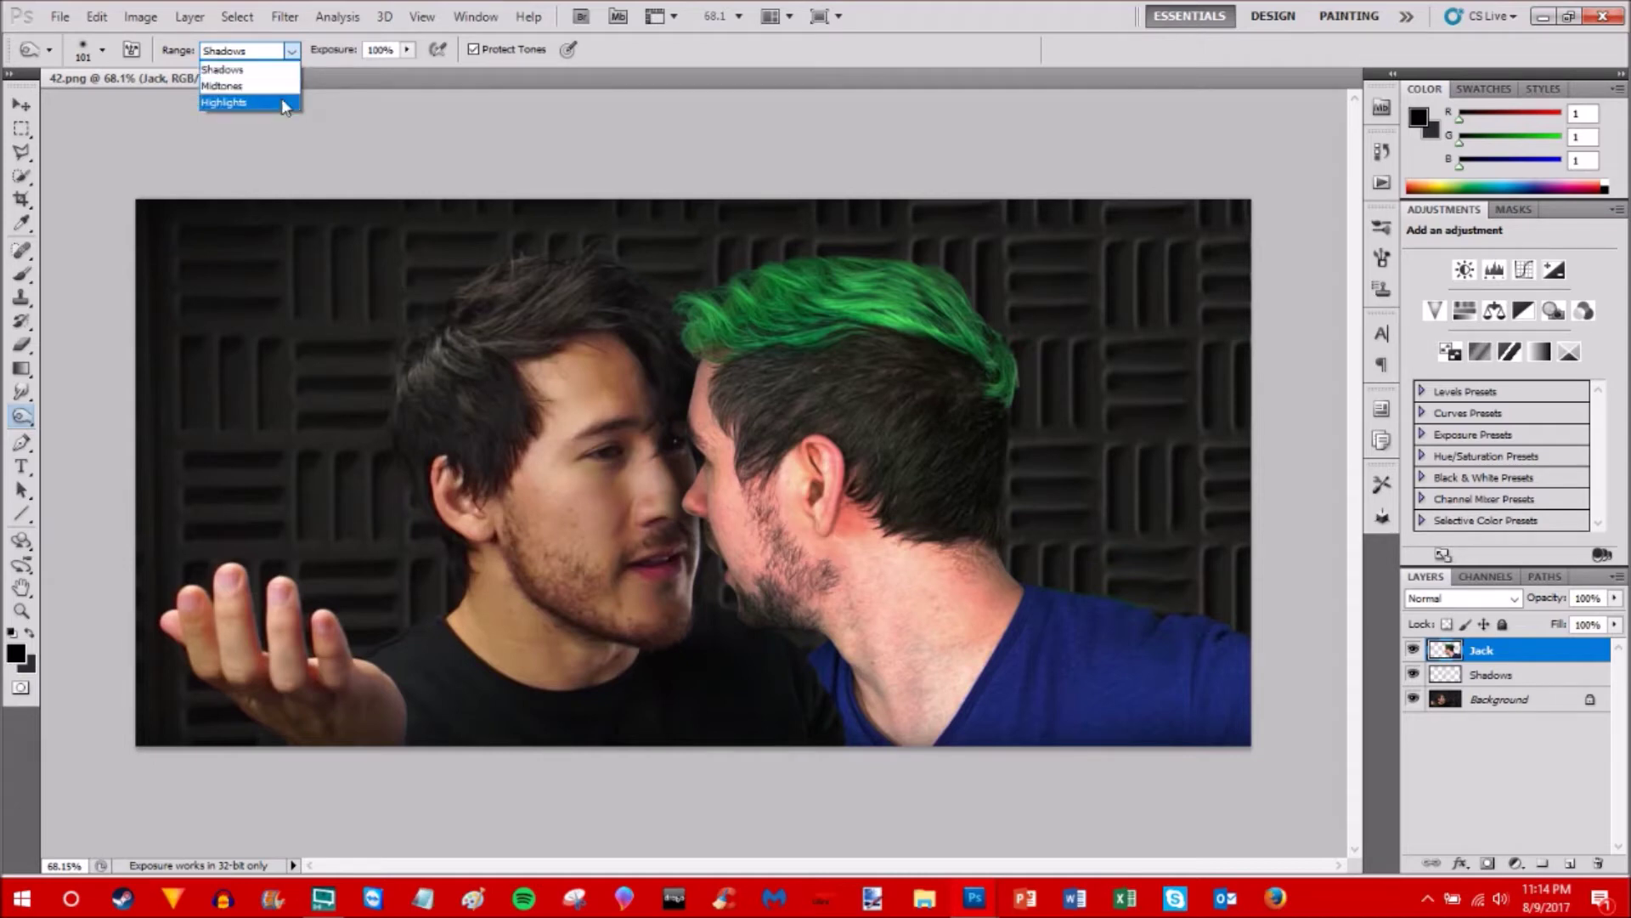
{"action": "left_click", "coordinate": [283, 88]}
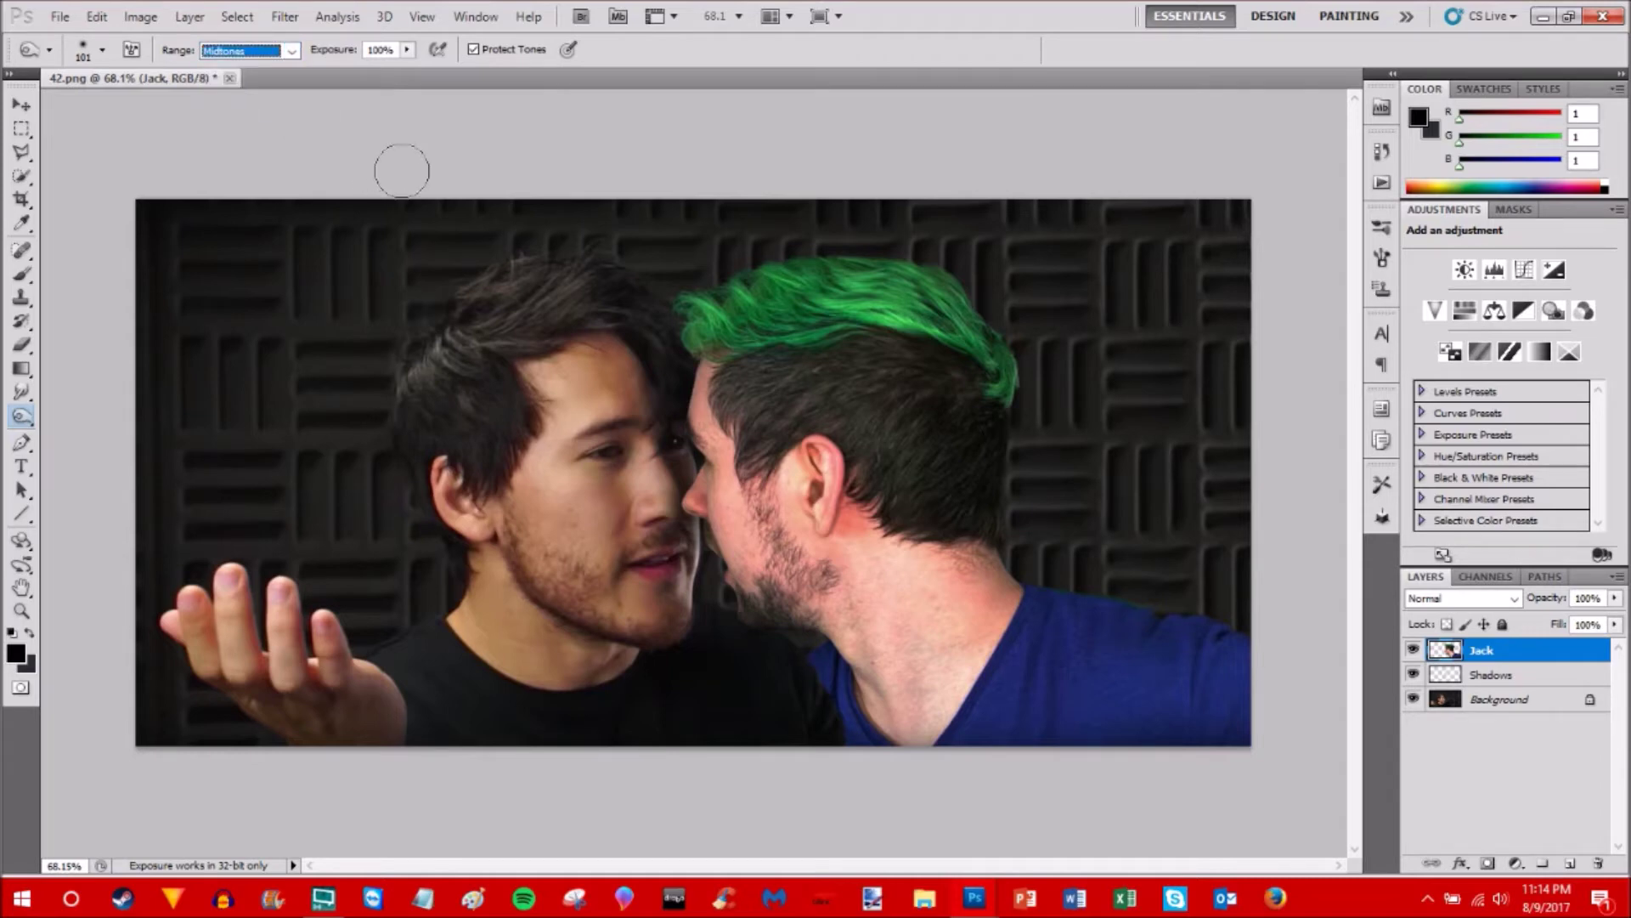
{"action": "mouse_move", "coordinate": [682, 359]}
{"action": "left_mouse_down"}
{"action": "mouse_move", "coordinate": [699, 559]}
{"action": "mouse_move", "coordinate": [728, 623]}
{"action": "left_mouse_up"}
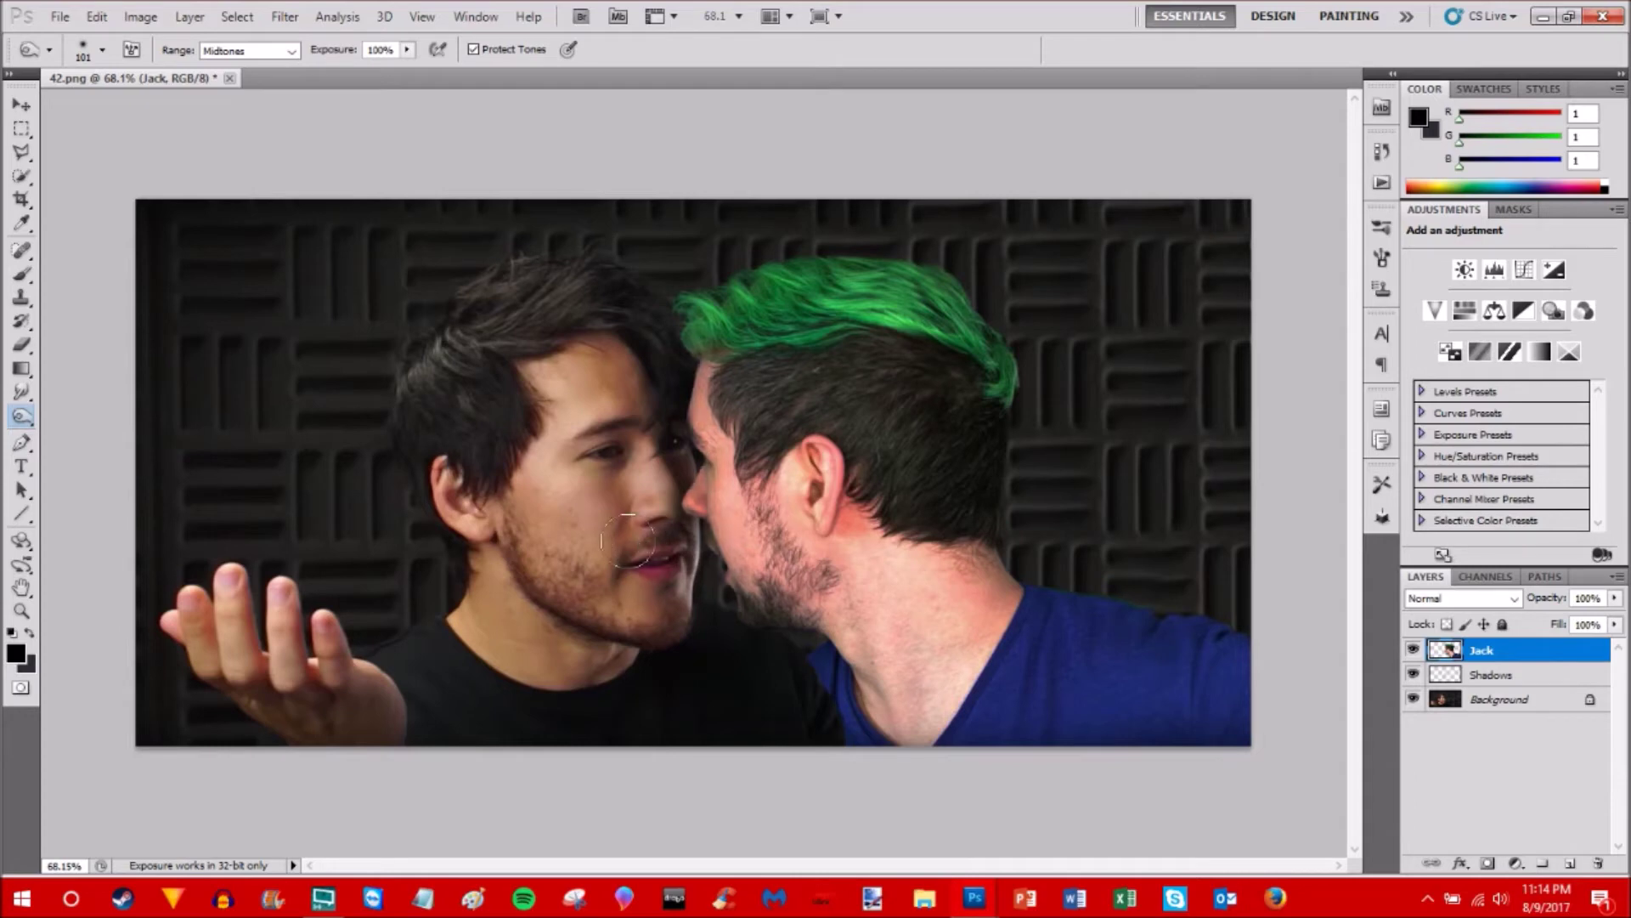
- Try burning the same face edge with the Shadows range, and undo that stroke
{"action": "left_click", "coordinate": [292, 52]}
{"action": "left_click", "coordinate": [289, 71]}
{"action": "mouse_move", "coordinate": [689, 369]}
{"action": "left_mouse_down"}
{"action": "mouse_move", "coordinate": [698, 479]}
{"action": "mouse_move", "coordinate": [752, 595]}
{"action": "left_mouse_up"}
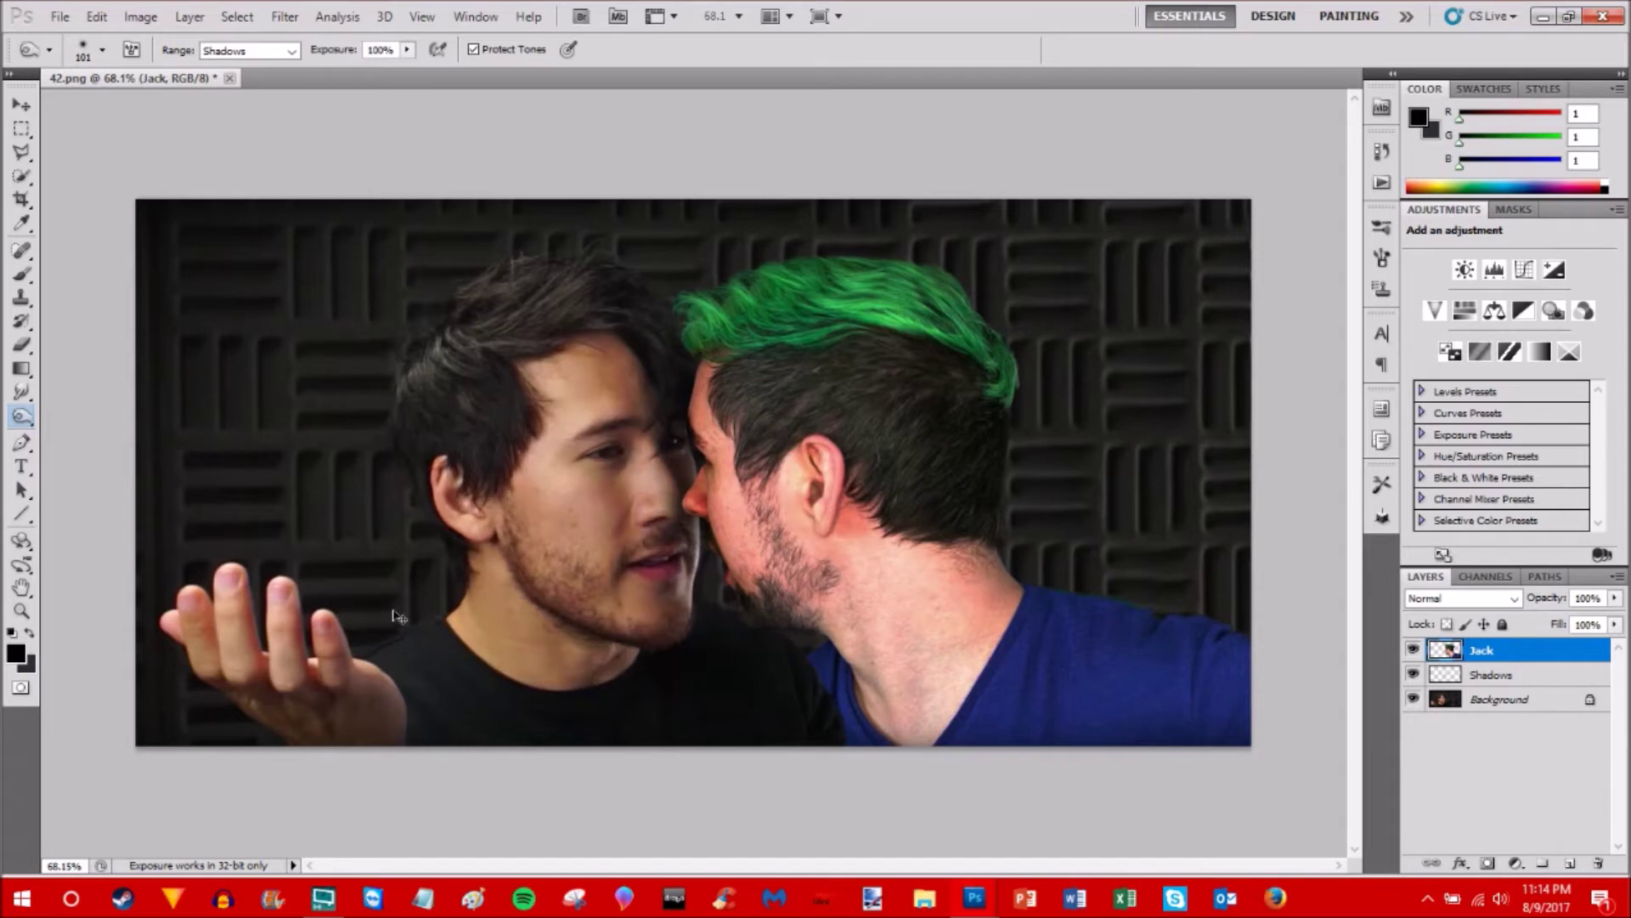
{"action": "key", "text": "ctrl+z"}
- Burn the green-haired man's face edge from forehead to beard with the Burn tool's Highlights range
{"action": "left_click", "coordinate": [291, 51]}
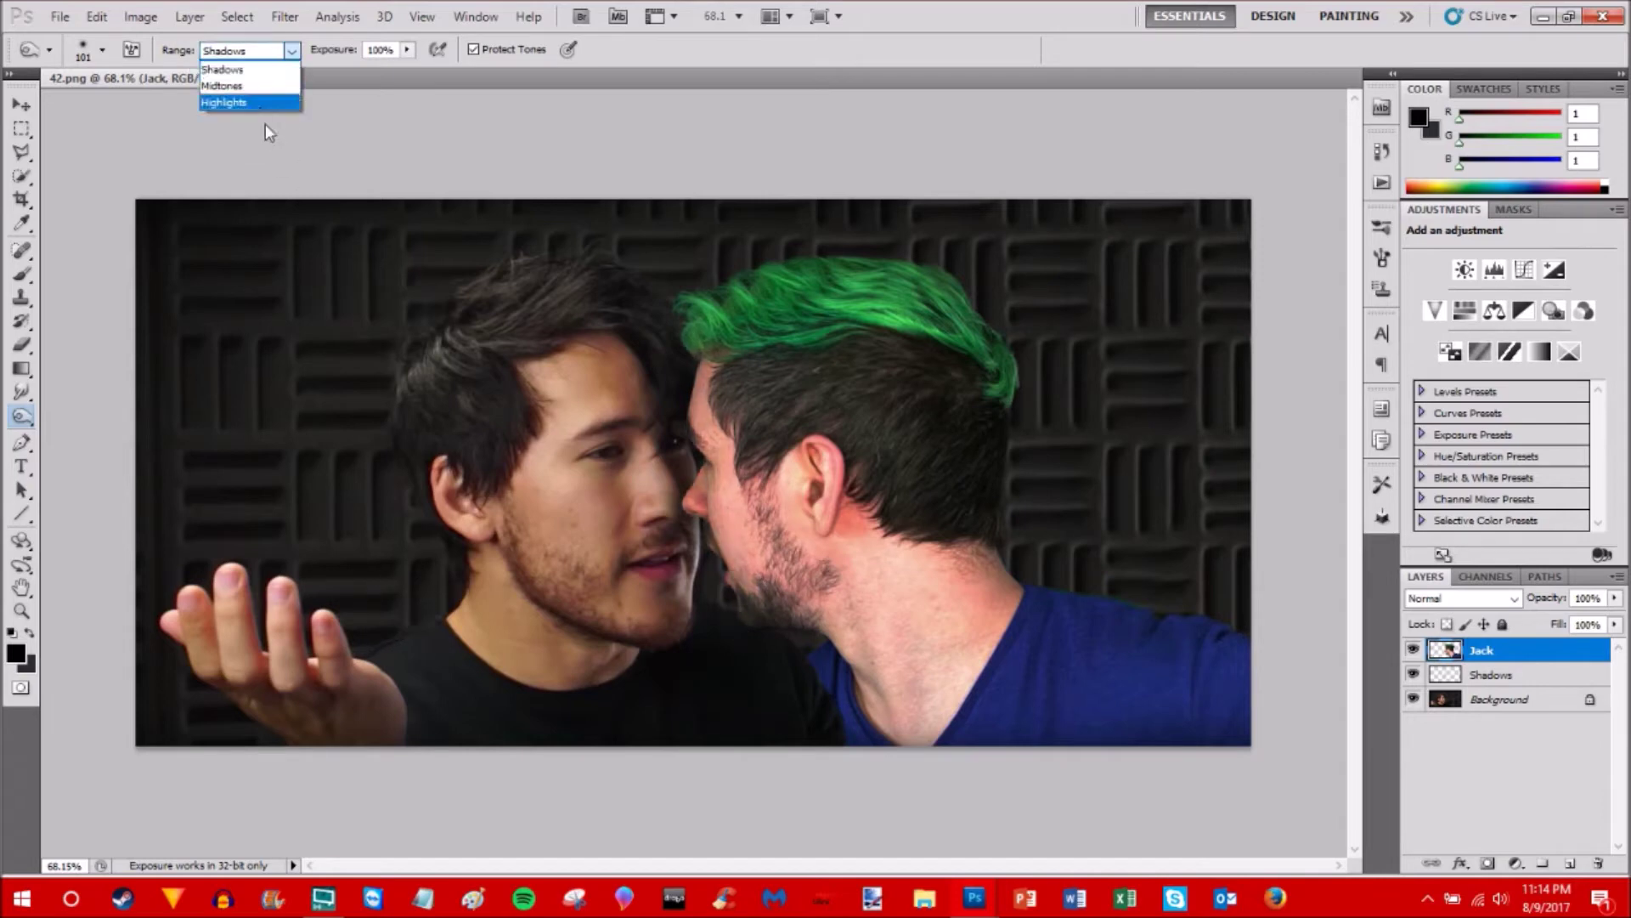
{"action": "left_click", "coordinate": [260, 98]}
{"action": "left_click_drag", "start_coordinate": [688, 377], "coordinate": [742, 619]}
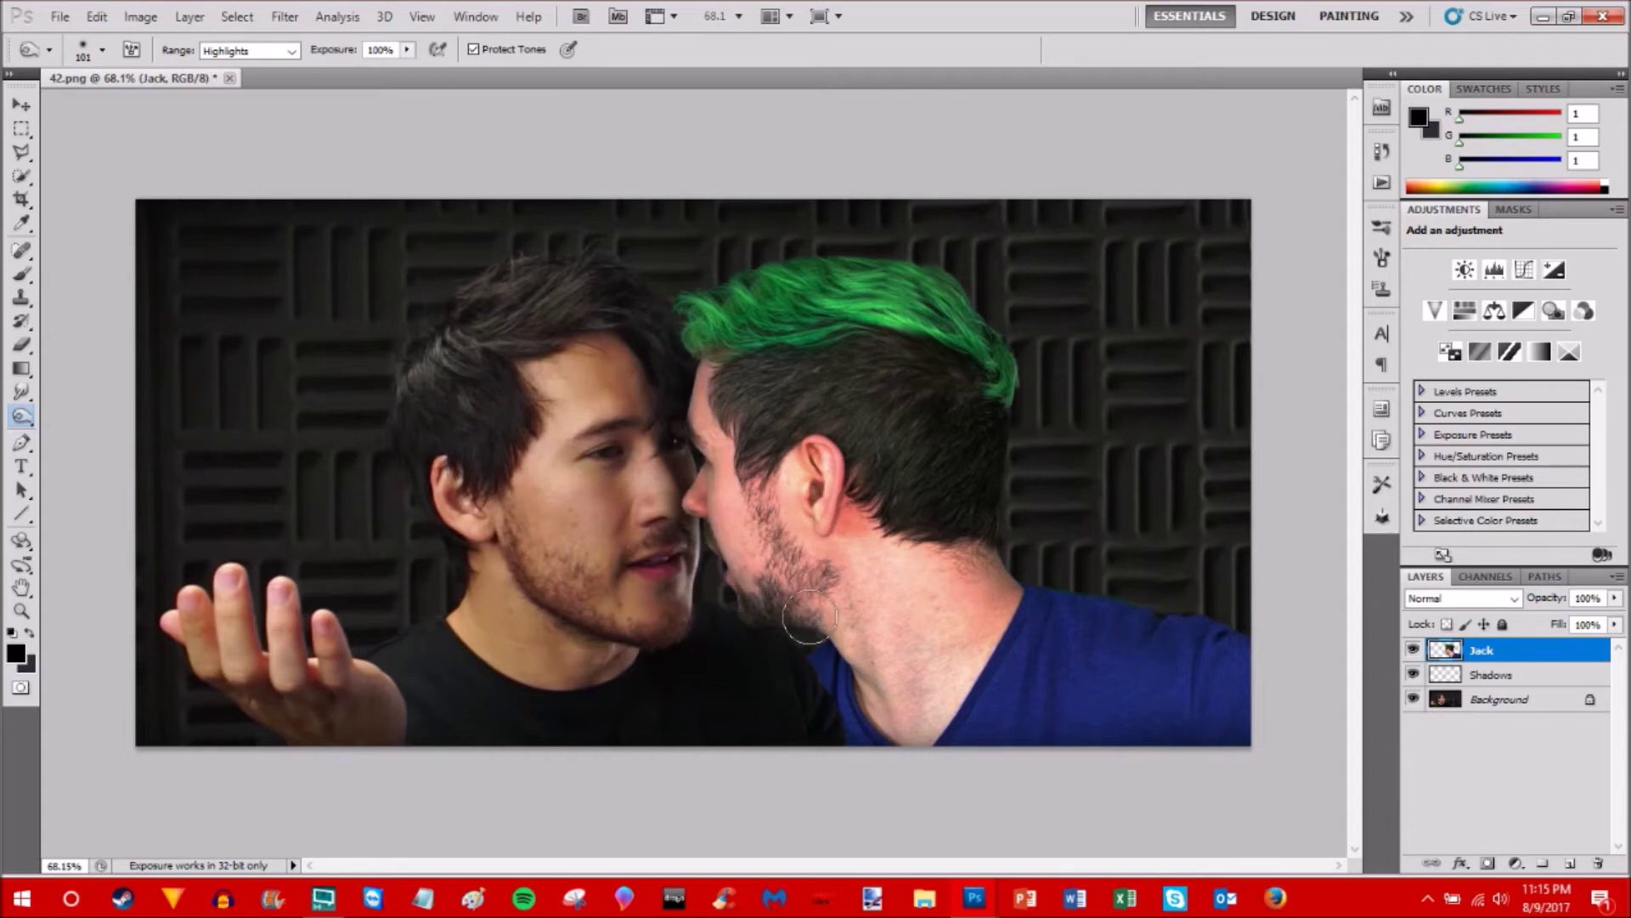
- Brush black over the green-haired man's face edge from forehead to chin at 14% opacity with an 87 px soft brush
{"action": "left_click", "coordinate": [22, 275]}
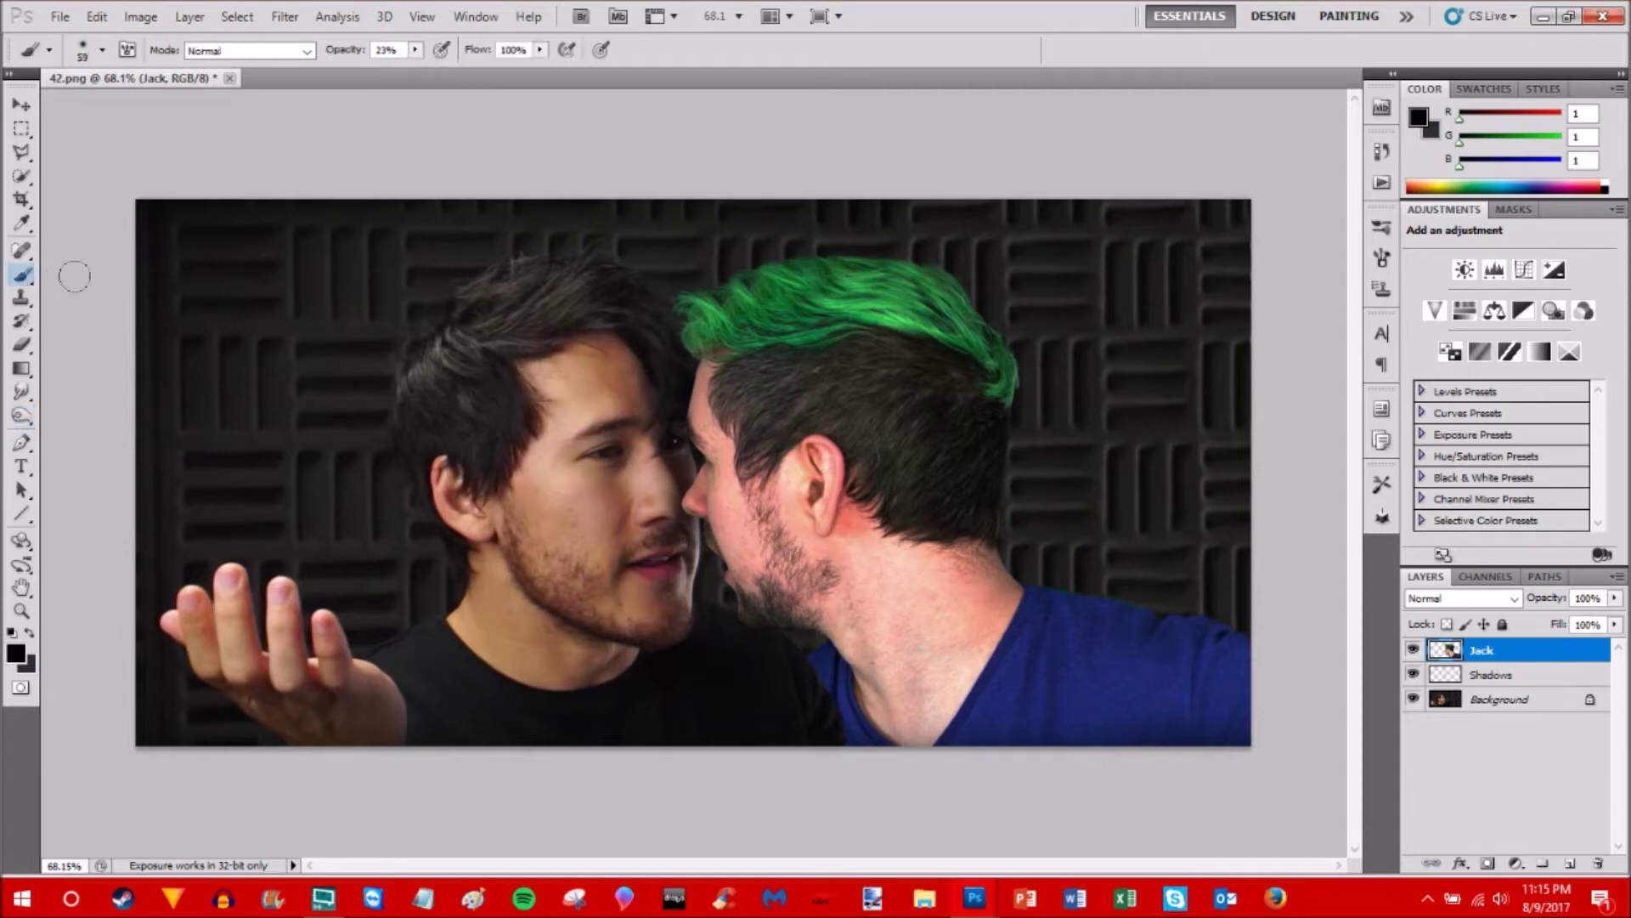
{"action": "left_click", "coordinate": [415, 49]}
{"action": "left_click_drag", "start_coordinate": [411, 71], "coordinate": [407, 71]}
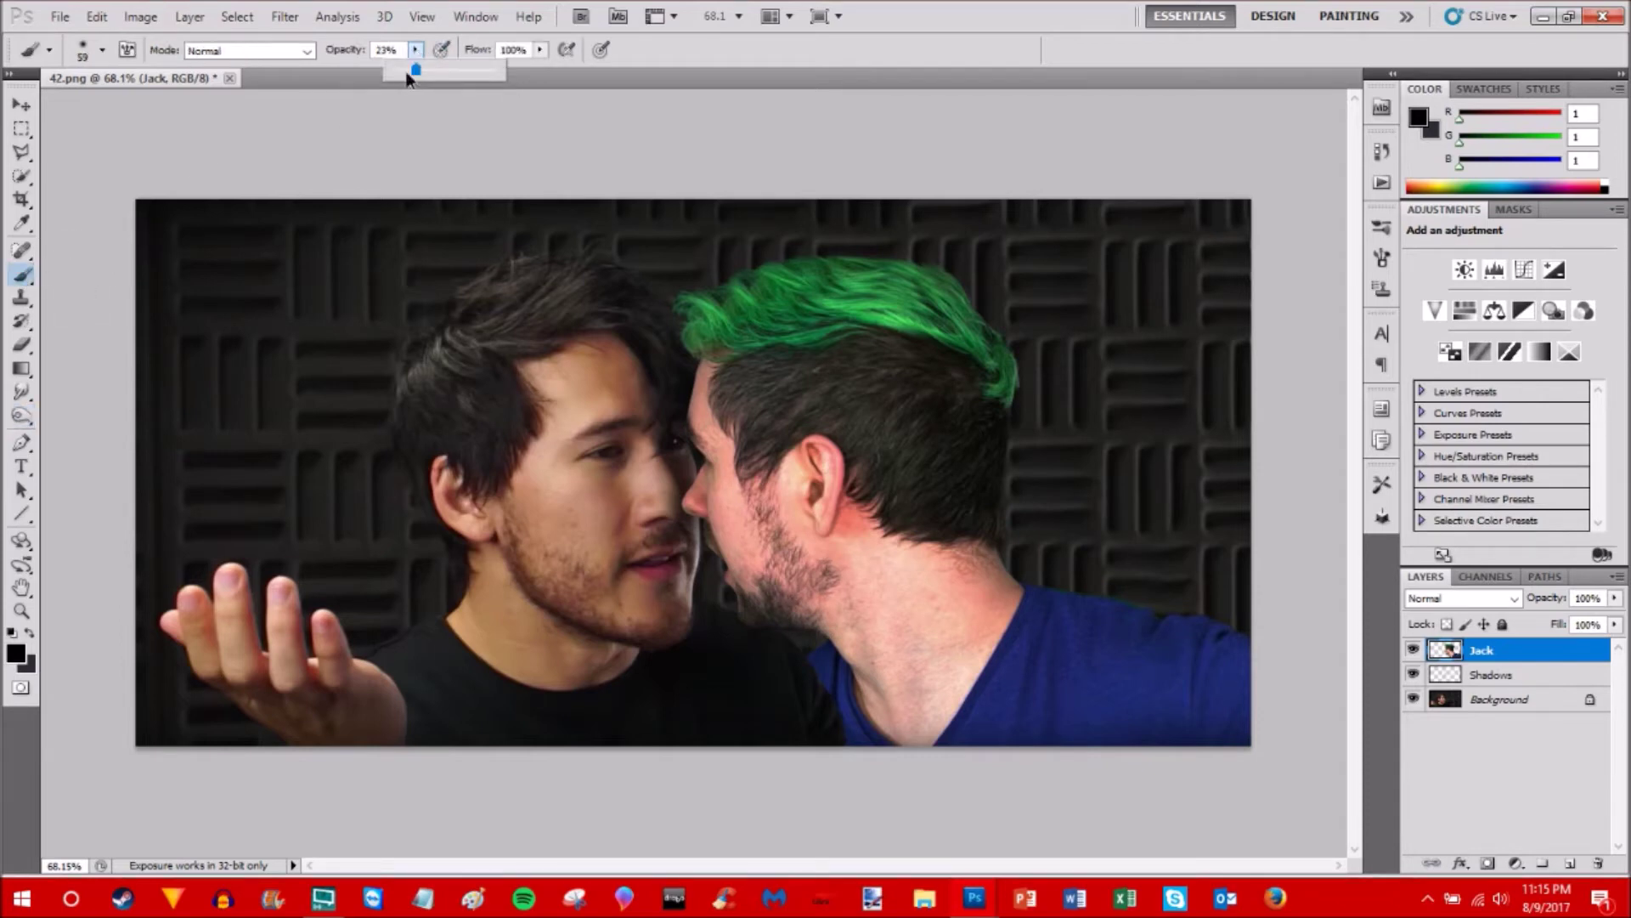
{"action": "left_click", "coordinate": [102, 50]}
{"action": "left_click_drag", "start_coordinate": [88, 106], "coordinate": [92, 104]}
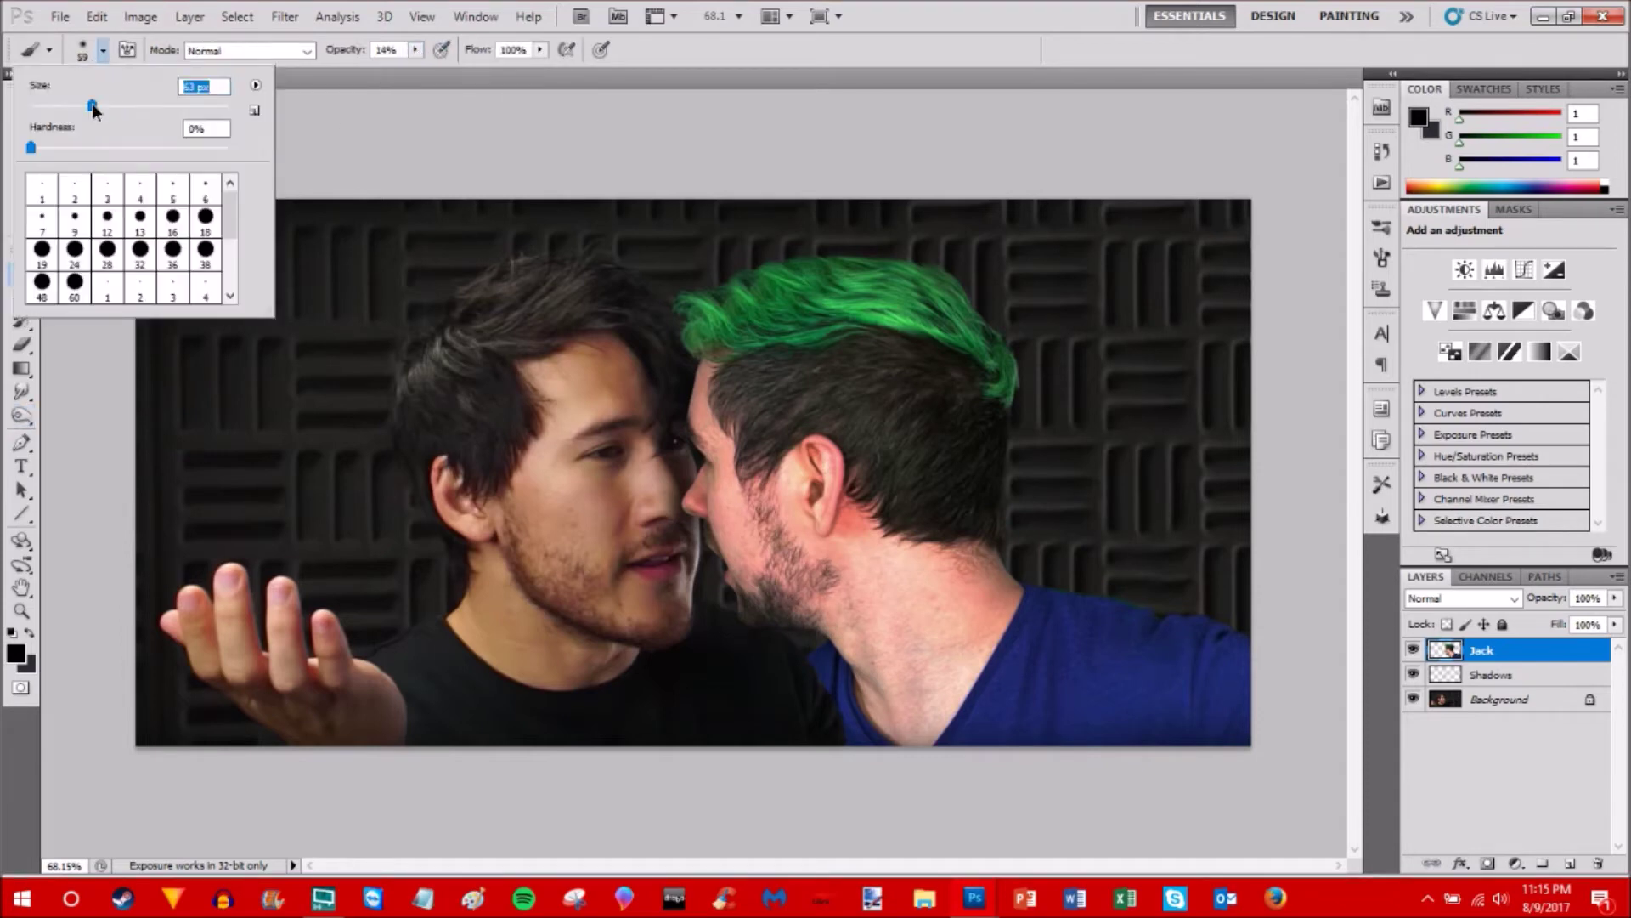
{"action": "left_click", "coordinate": [442, 136]}
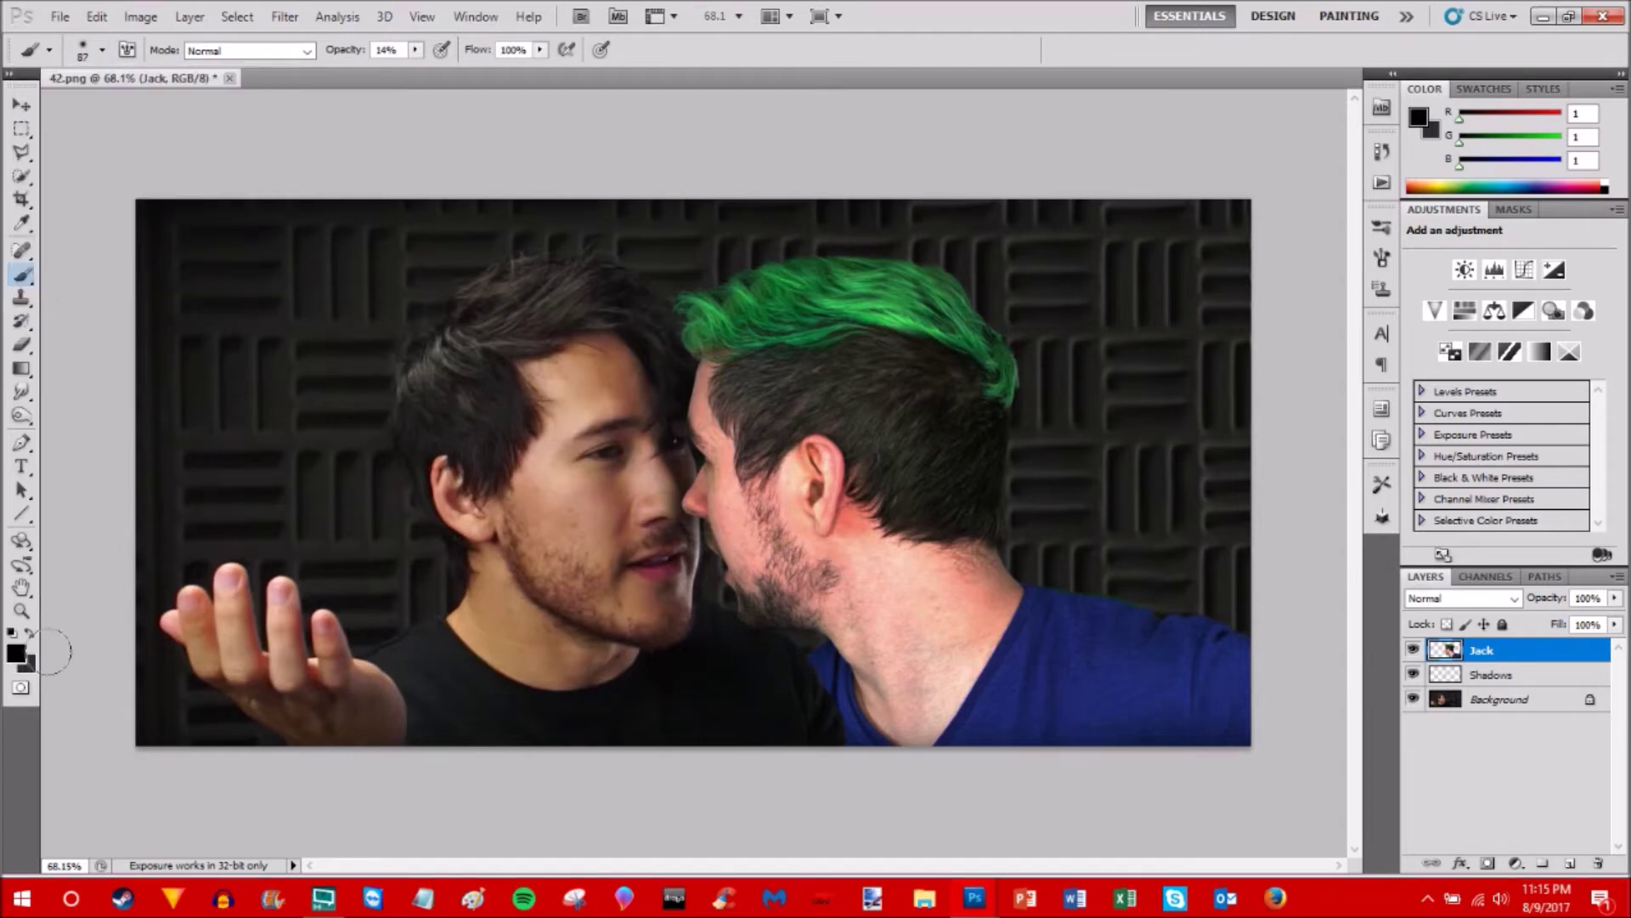
{"action": "left_click_drag", "start_coordinate": [689, 374], "coordinate": [742, 599]}
{"action": "mouse_move", "coordinate": [691, 506]}
{"action": "left_mouse_down"}
{"action": "mouse_move", "coordinate": [698, 584]}
{"action": "mouse_move", "coordinate": [782, 637]}
{"action": "left_mouse_up"}
- Try burning the green-haired man's face edge once more with the Highlights range at 101 px, and undo those strokes
{"action": "left_click", "coordinate": [21, 416]}
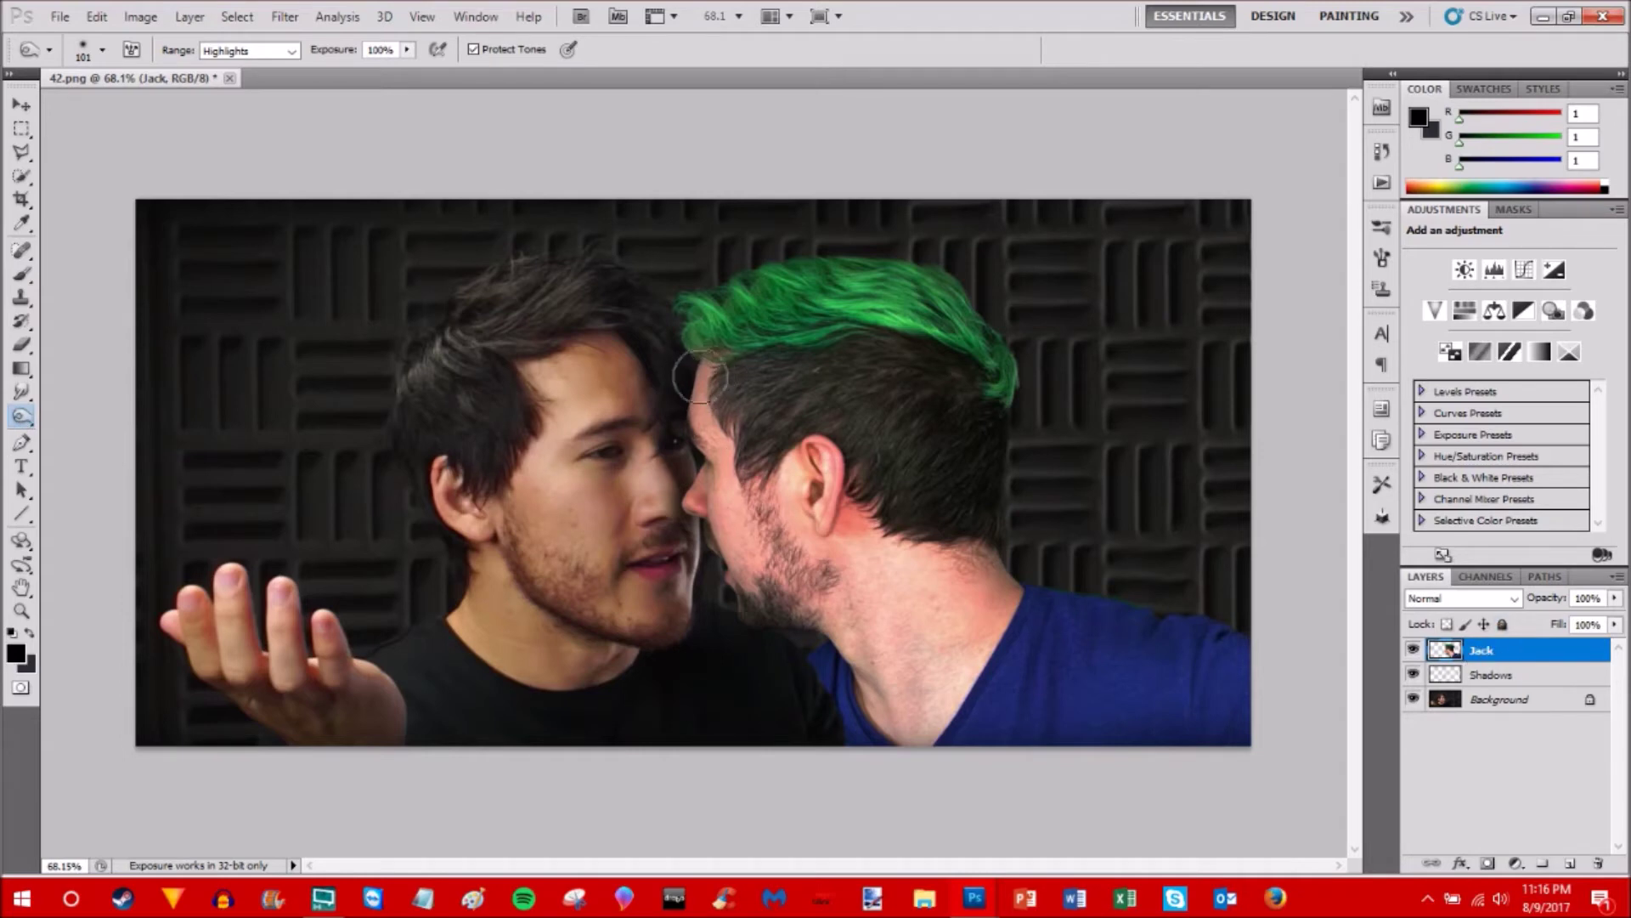
{"action": "mouse_move", "coordinate": [690, 408]}
{"action": "left_mouse_down"}
{"action": "mouse_move", "coordinate": [699, 519]}
{"action": "mouse_move", "coordinate": [735, 598]}
{"action": "mouse_move", "coordinate": [690, 506]}
{"action": "mouse_move", "coordinate": [702, 657]}
{"action": "left_mouse_up"}
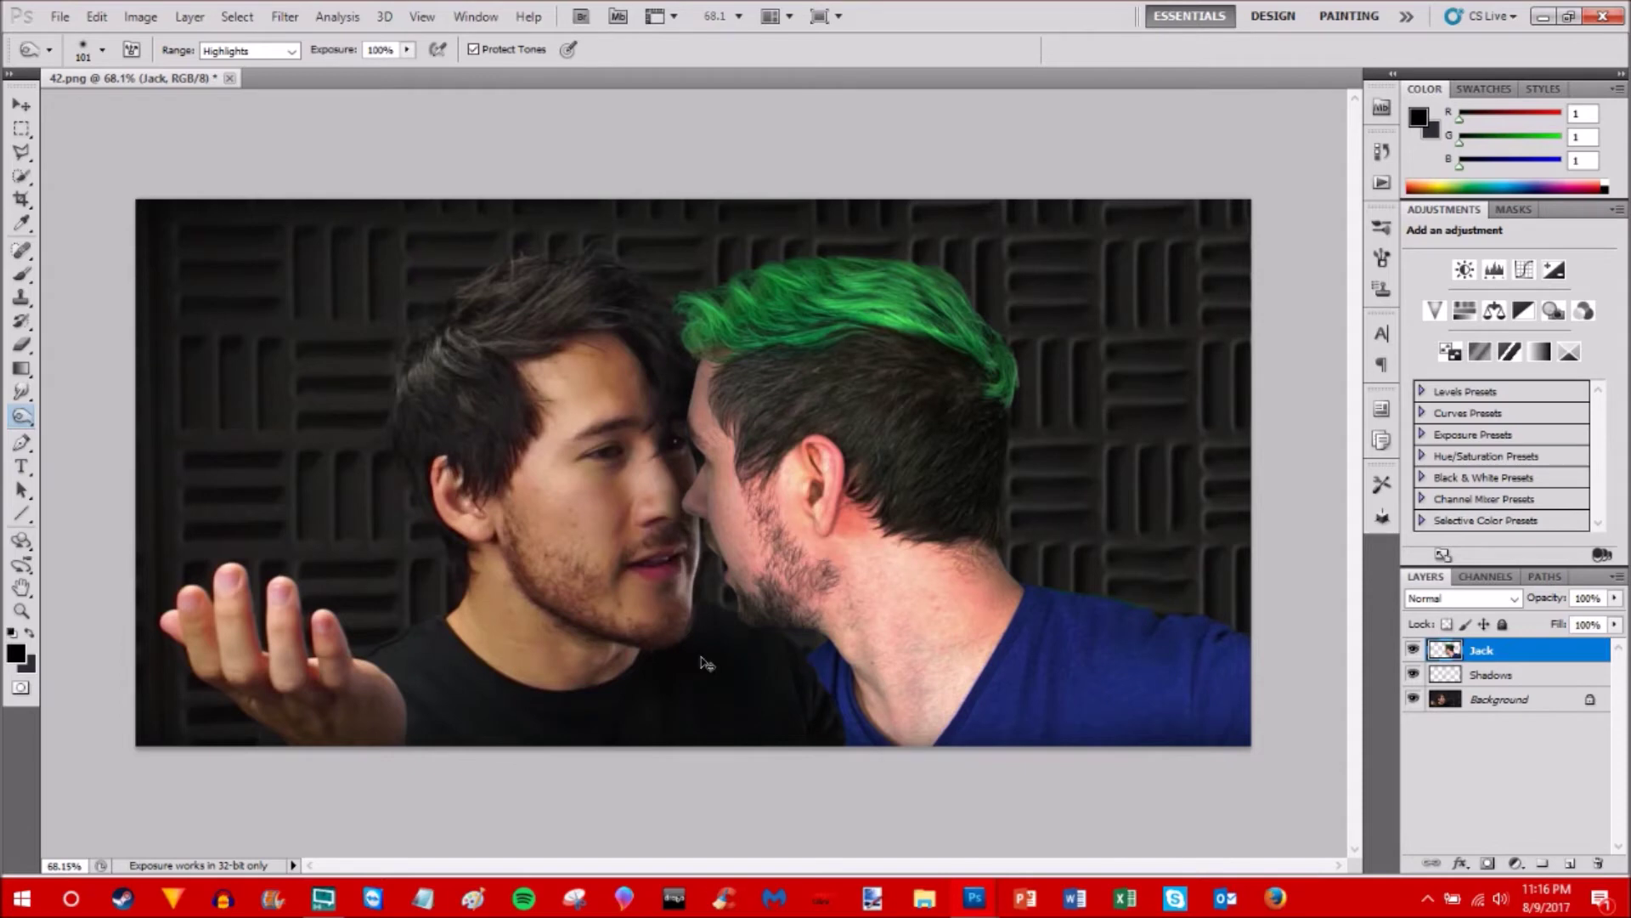
{"action": "key", "text": "ctrl+alt+z"}
{"action": "key", "text": "ctrl+alt+z"}
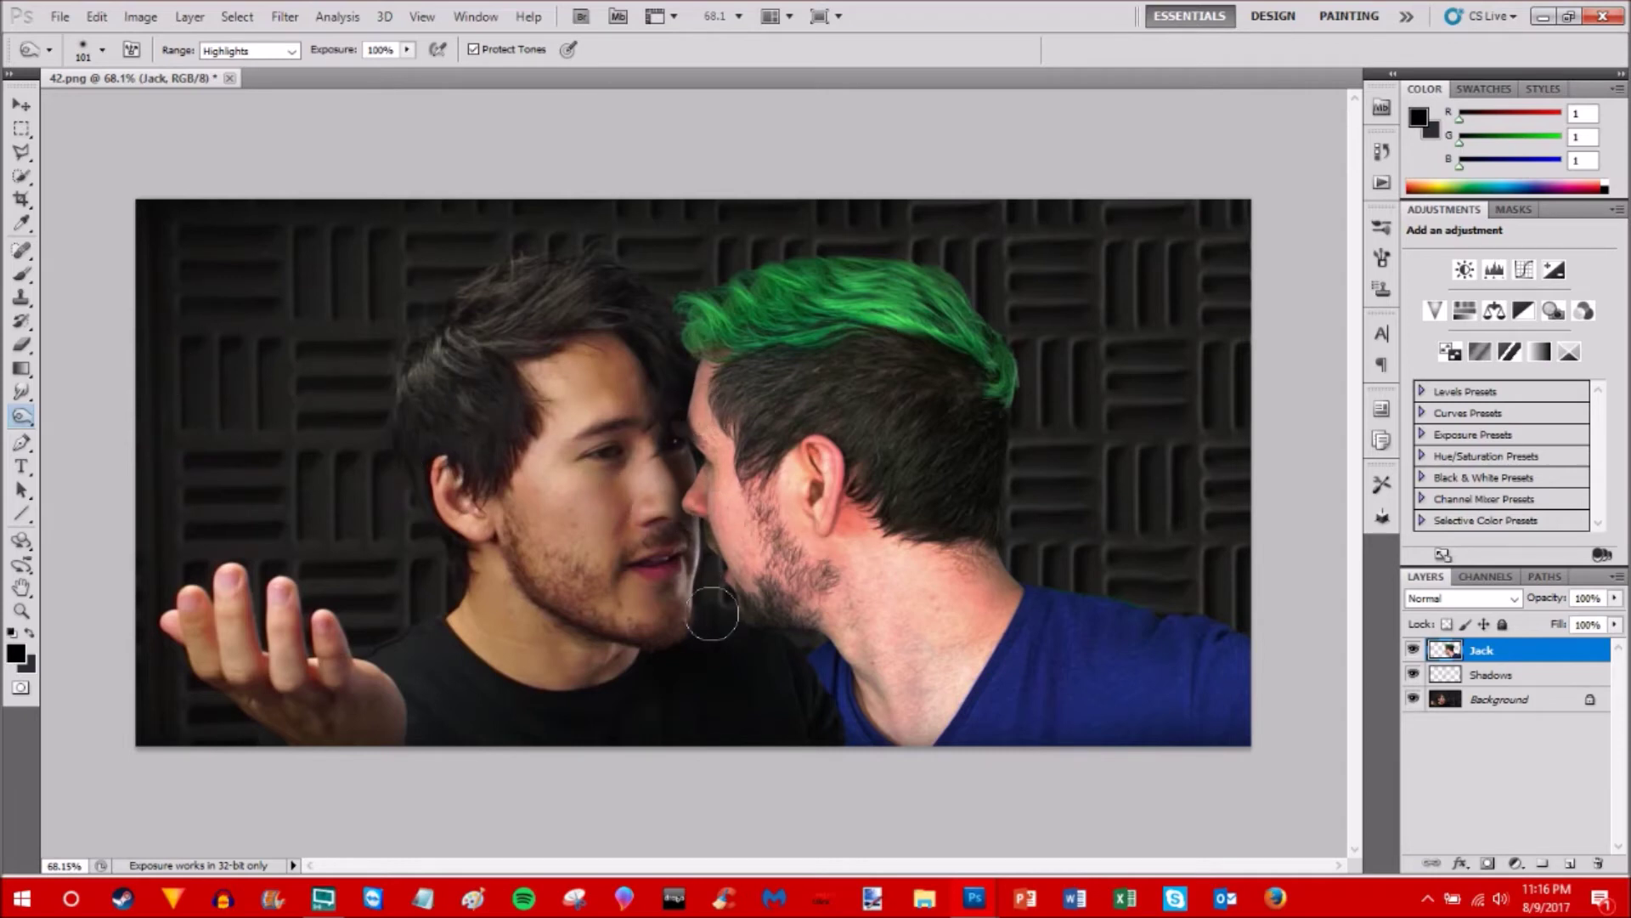
- Soften the green-haired man's forehead and brow edge with the Blur tool at 14 px and 100% strength
{"action": "left_click", "coordinate": [22, 394]}
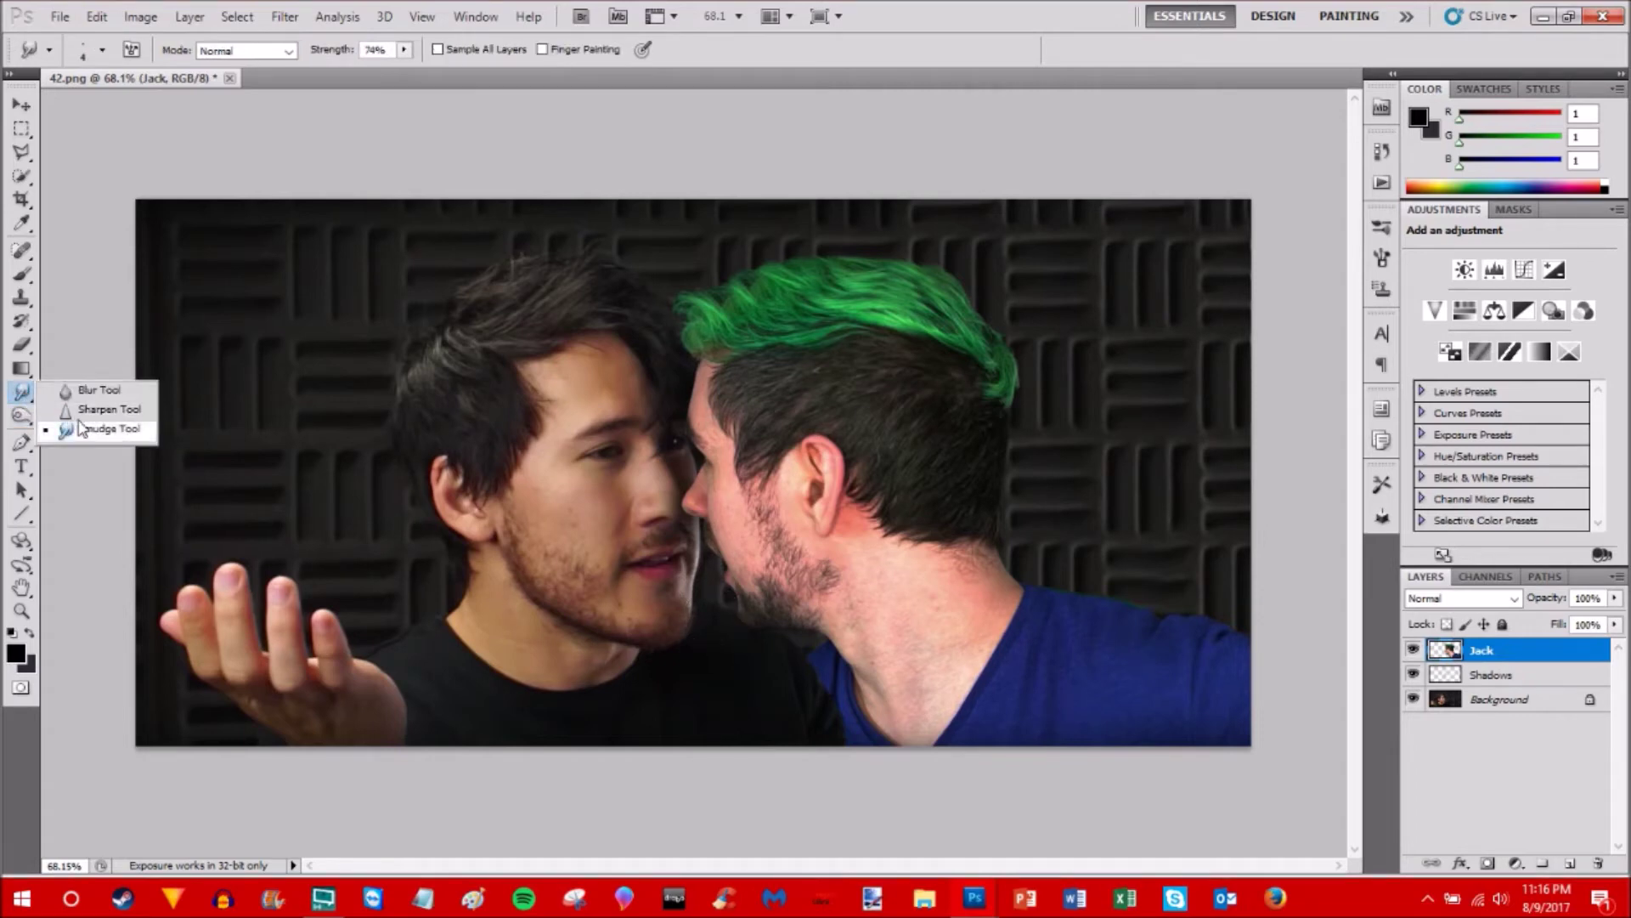
{"action": "left_click", "coordinate": [91, 391]}
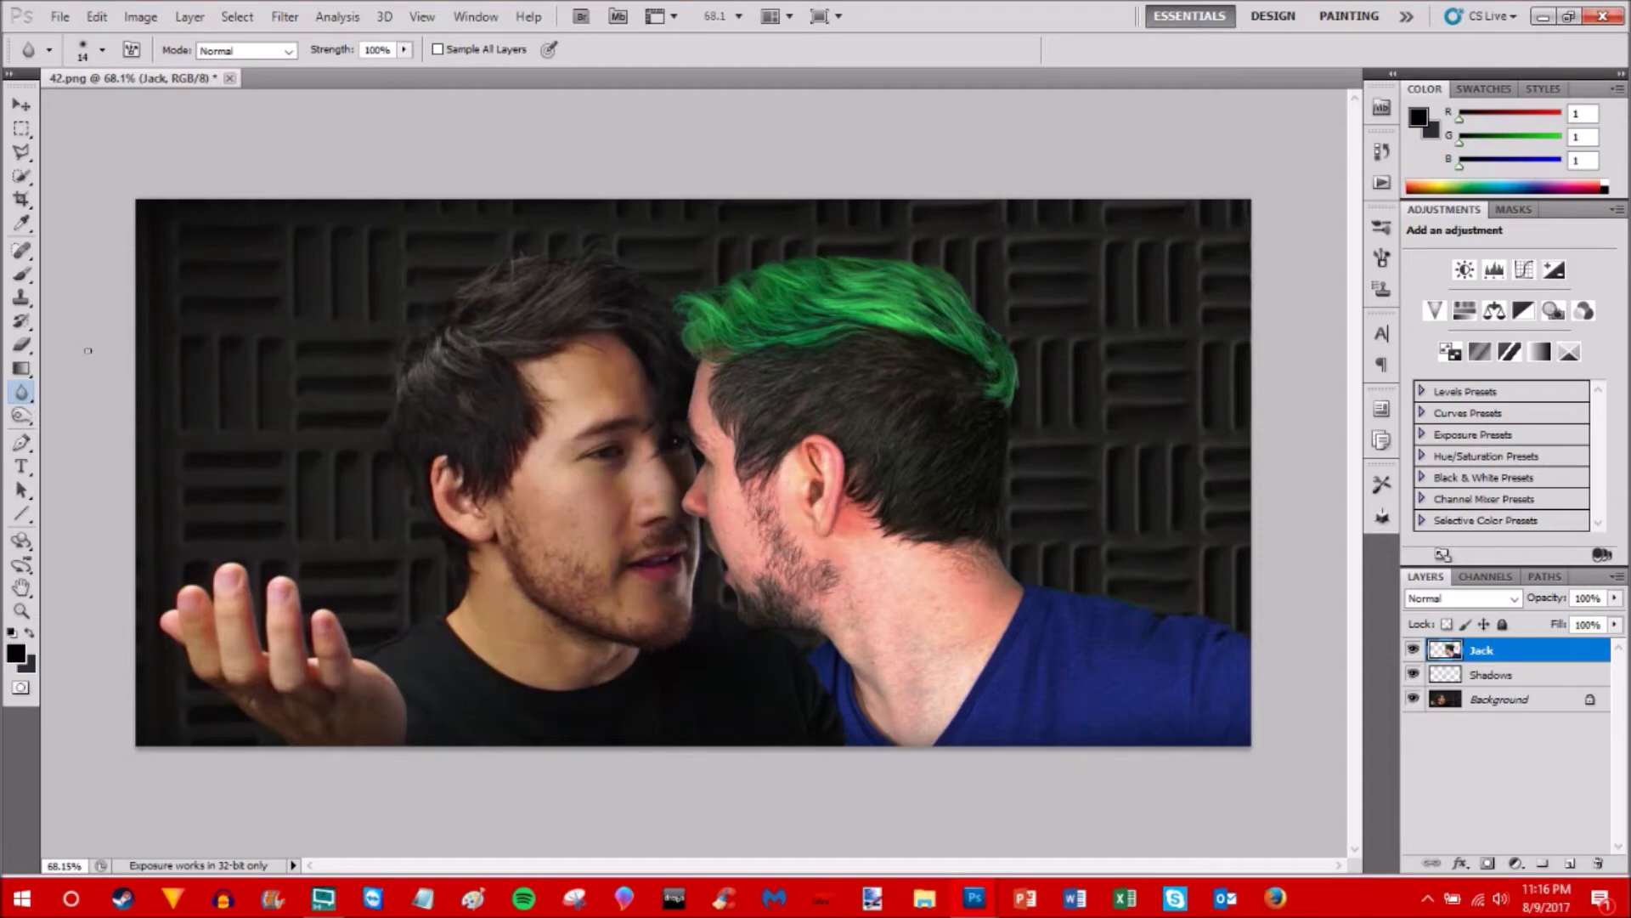
{"action": "scroll", "coordinate": [939, 484], "scroll_direction": "up", "scroll_amount": 3}
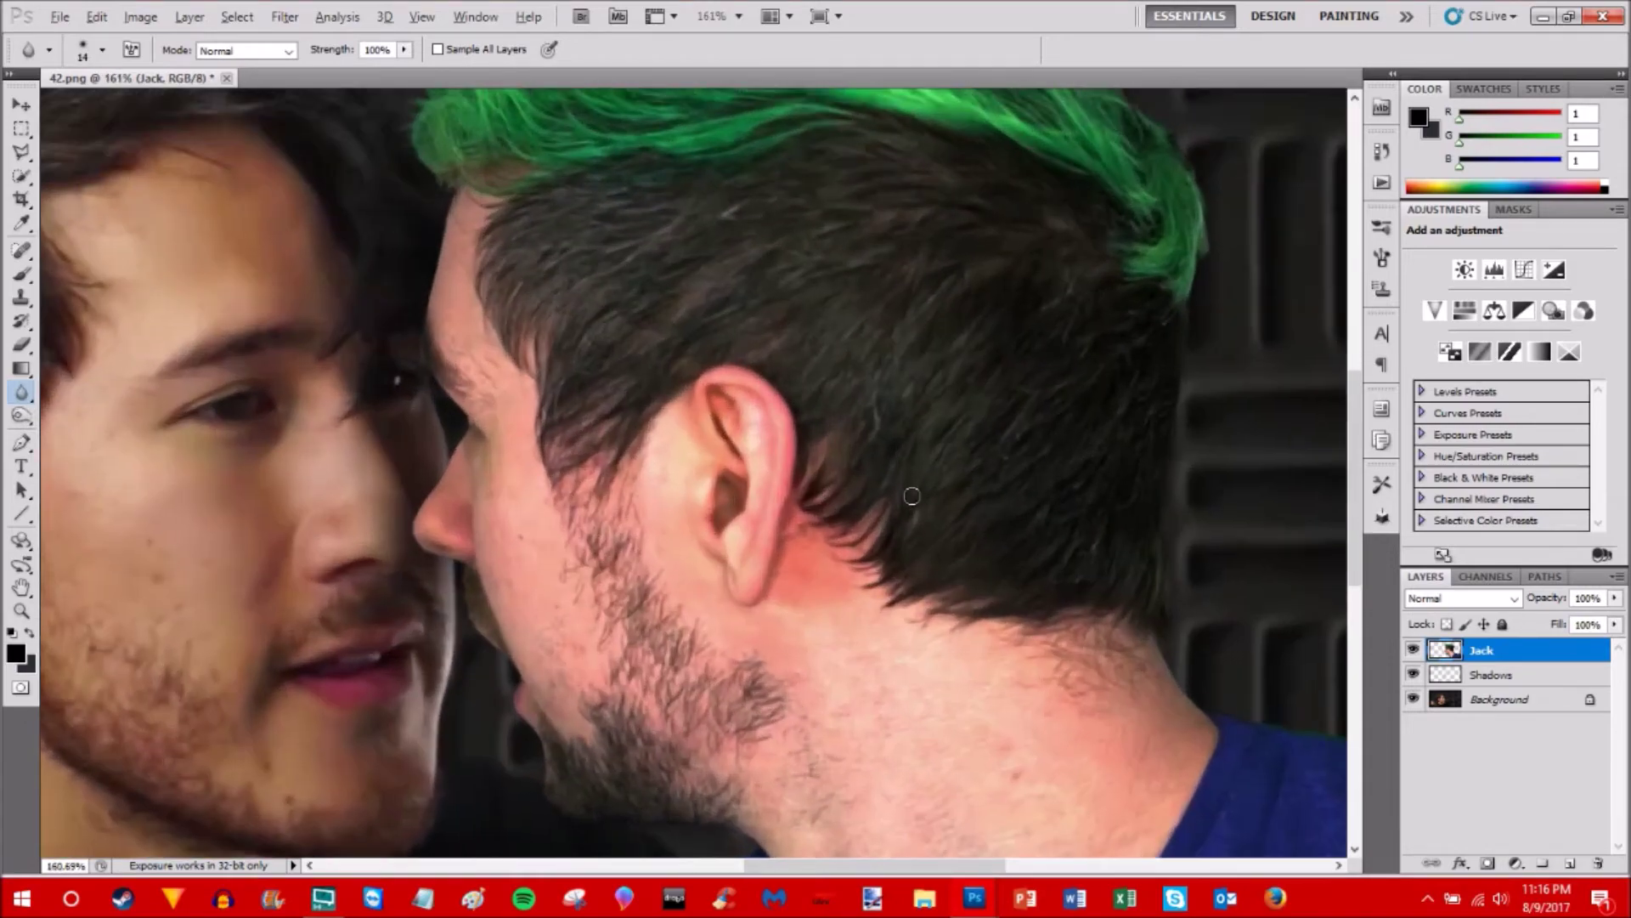
{"action": "left_click_drag", "start_coordinate": [997, 864], "coordinate": [935, 866]}
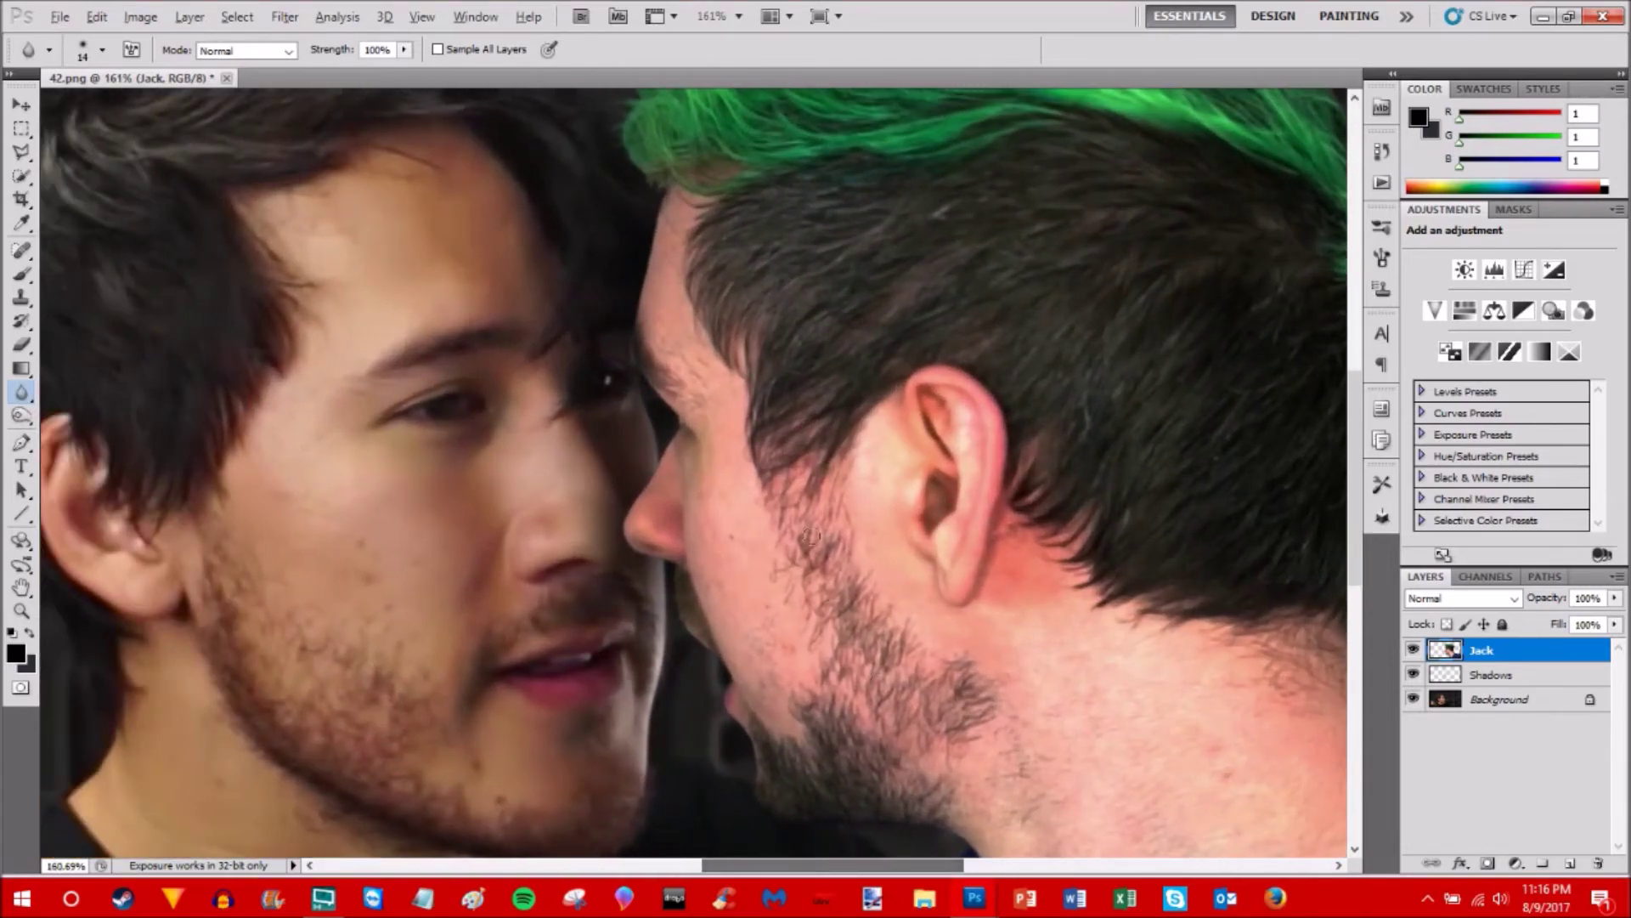
{"action": "scroll", "coordinate": [811, 535], "scroll_direction": "down", "scroll_amount": 4}
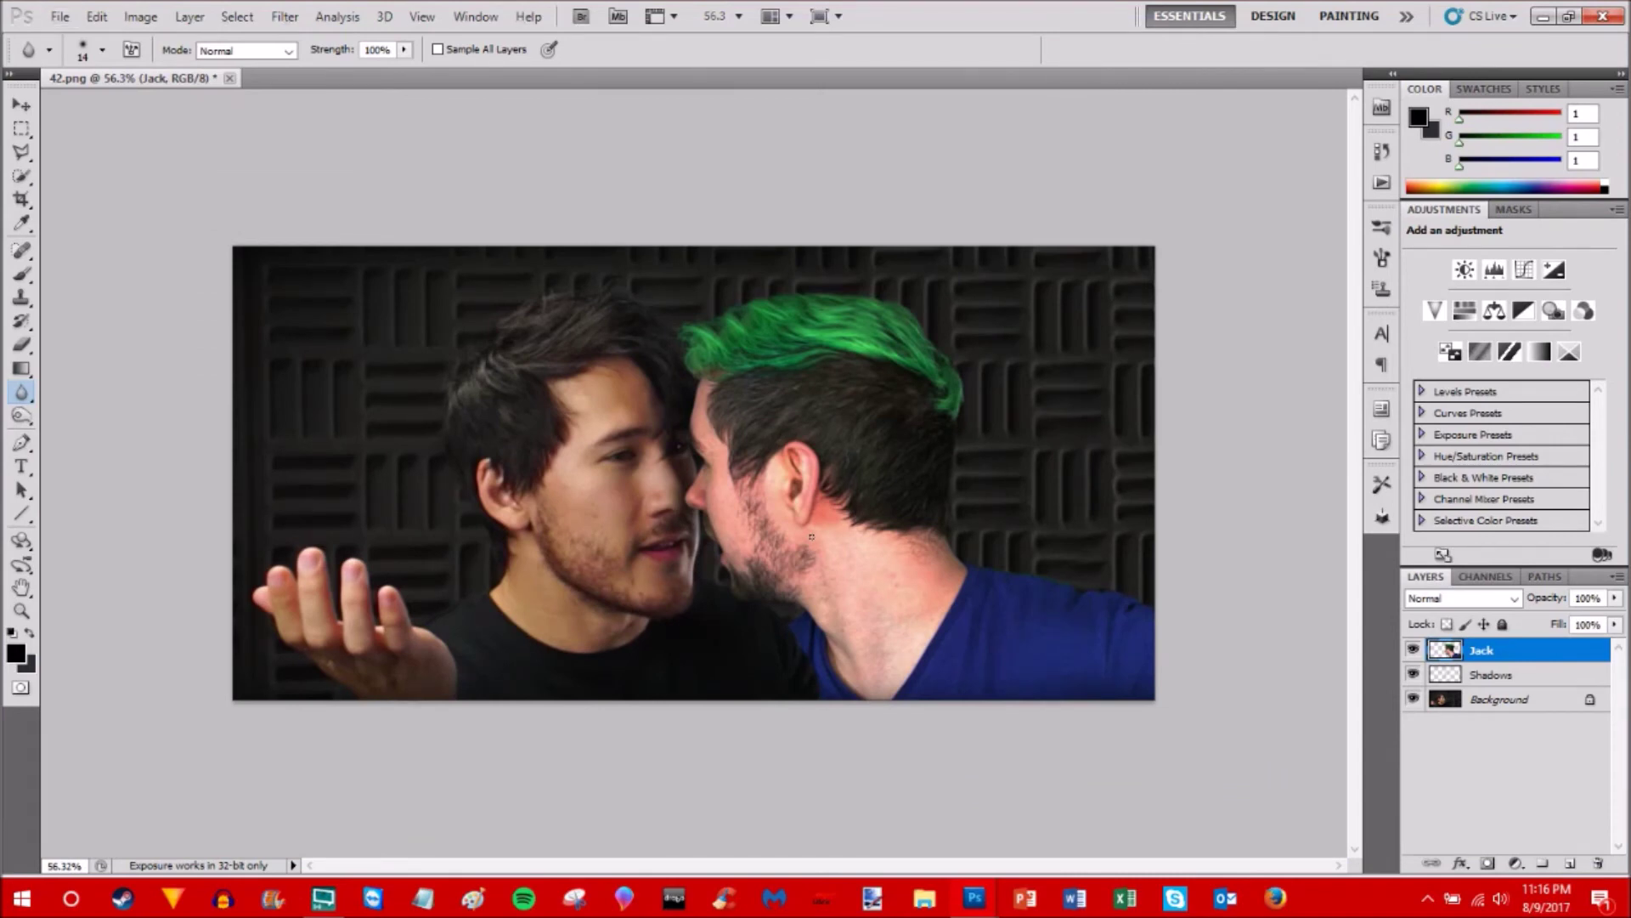
{"action": "scroll", "coordinate": [811, 536], "scroll_direction": "up", "scroll_amount": 4}
{"action": "left_click_drag", "start_coordinate": [870, 863], "coordinate": [828, 864]}
{"action": "scroll", "coordinate": [720, 463], "scroll_direction": "up", "scroll_amount": 2}
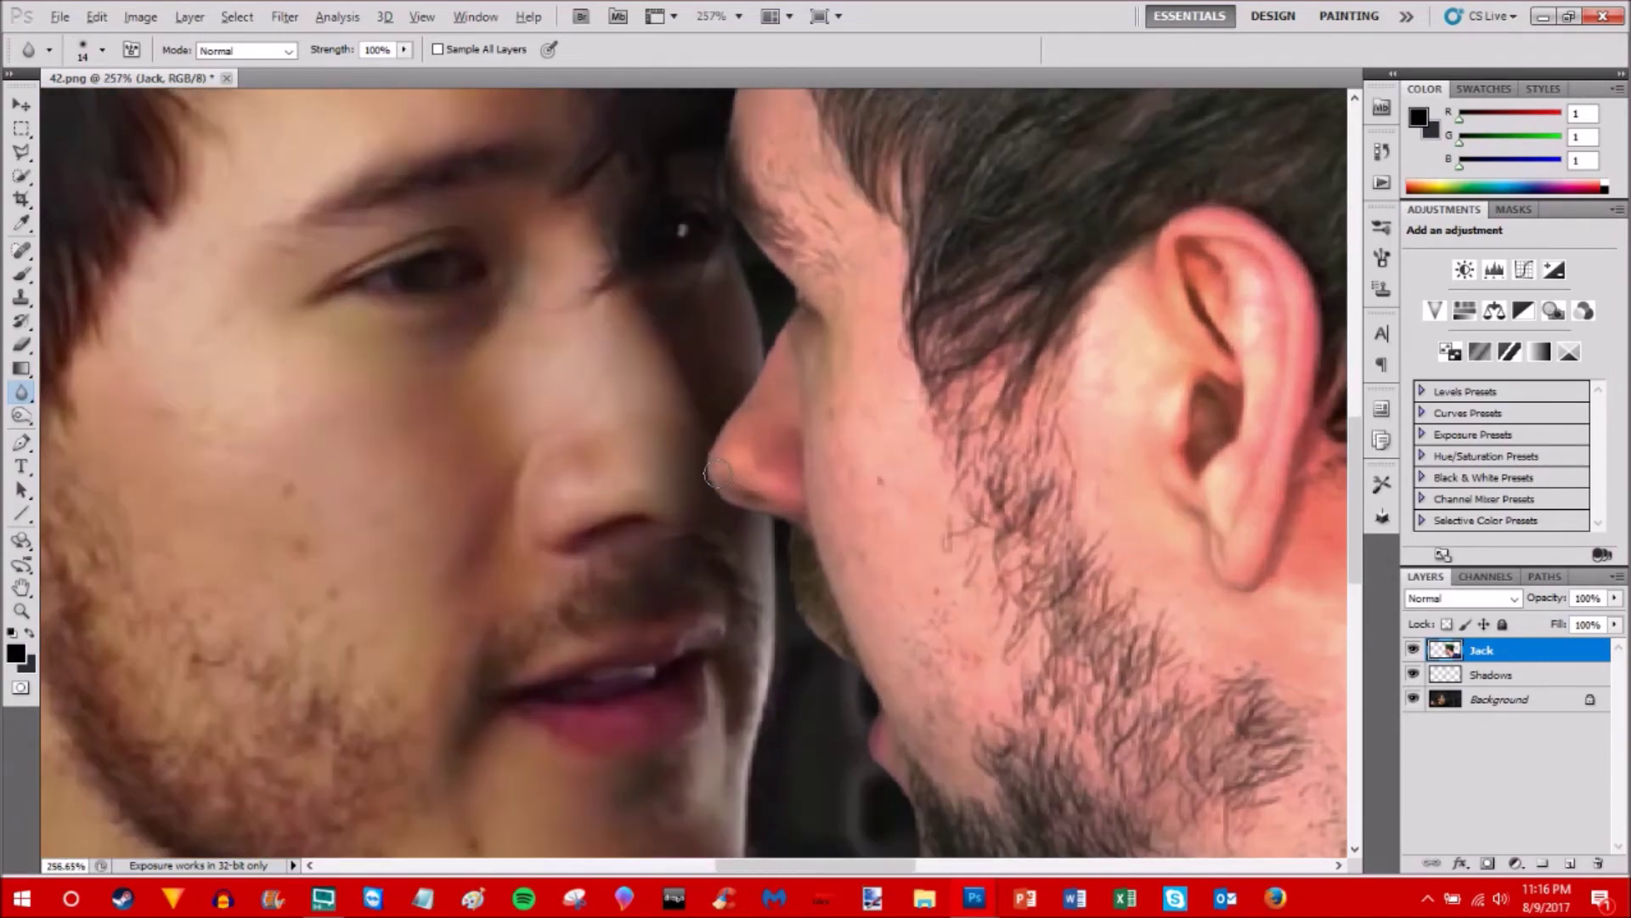
{"action": "scroll", "coordinate": [718, 475], "scroll_direction": "up", "scroll_amount": 5}
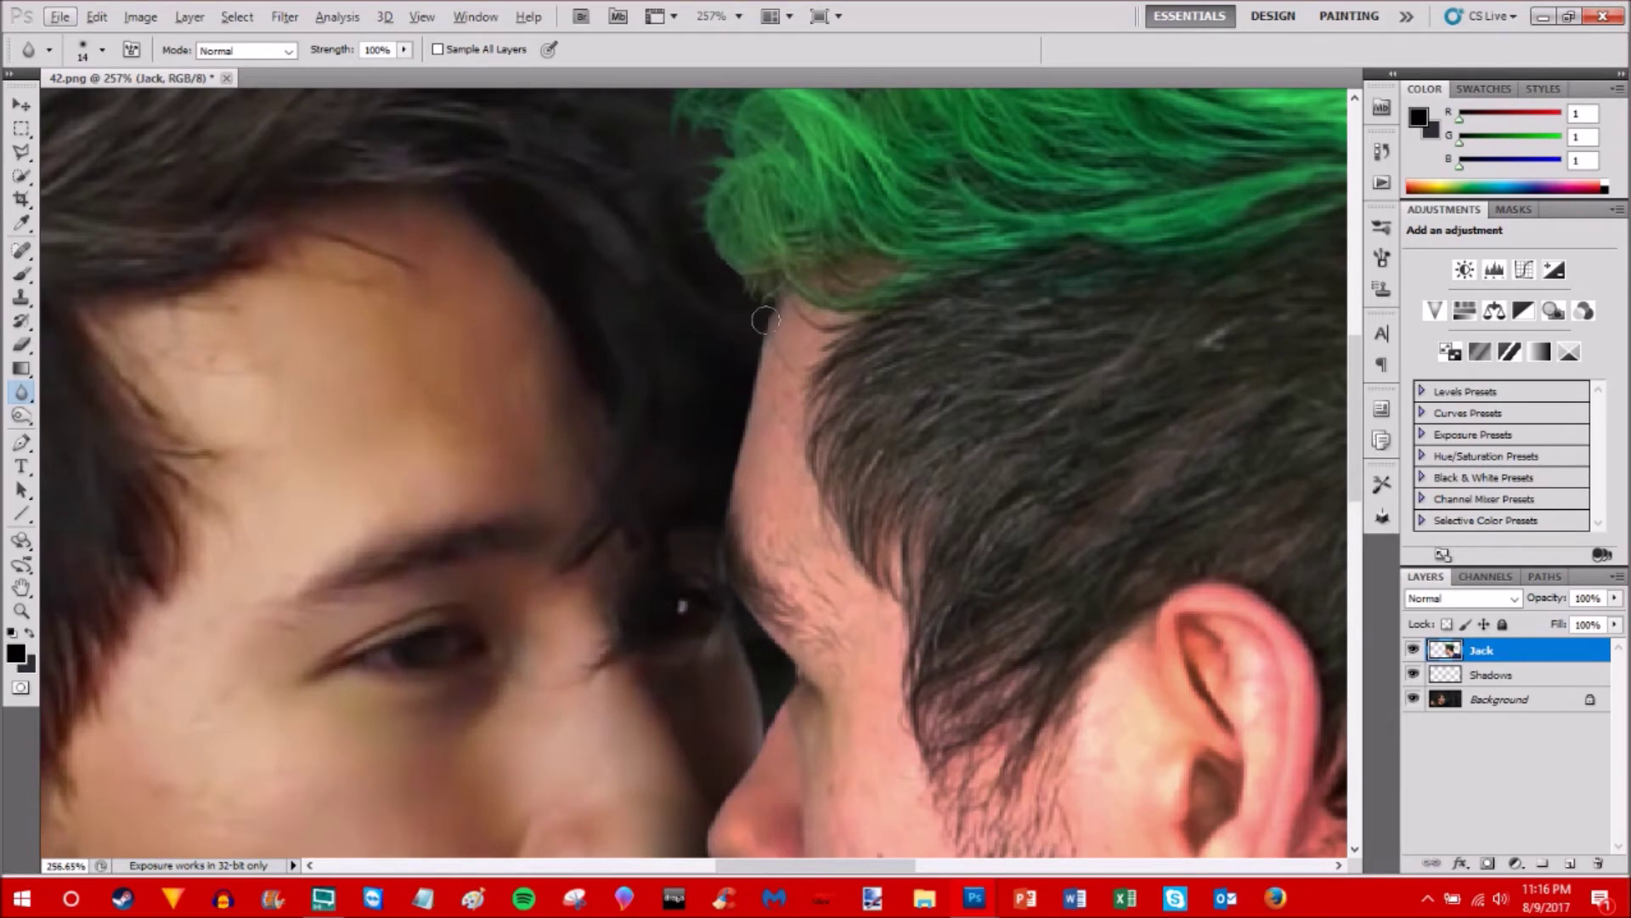
{"action": "left_click_drag", "start_coordinate": [768, 317], "coordinate": [757, 359]}
{"action": "left_click_drag", "start_coordinate": [751, 433], "coordinate": [724, 525]}
{"action": "scroll", "coordinate": [804, 459], "scroll_direction": "down", "scroll_amount": 1}
{"action": "scroll", "coordinate": [803, 456], "scroll_direction": "down", "scroll_amount": 2}
{"action": "left_click_drag", "start_coordinate": [747, 458], "coordinate": [775, 487]}
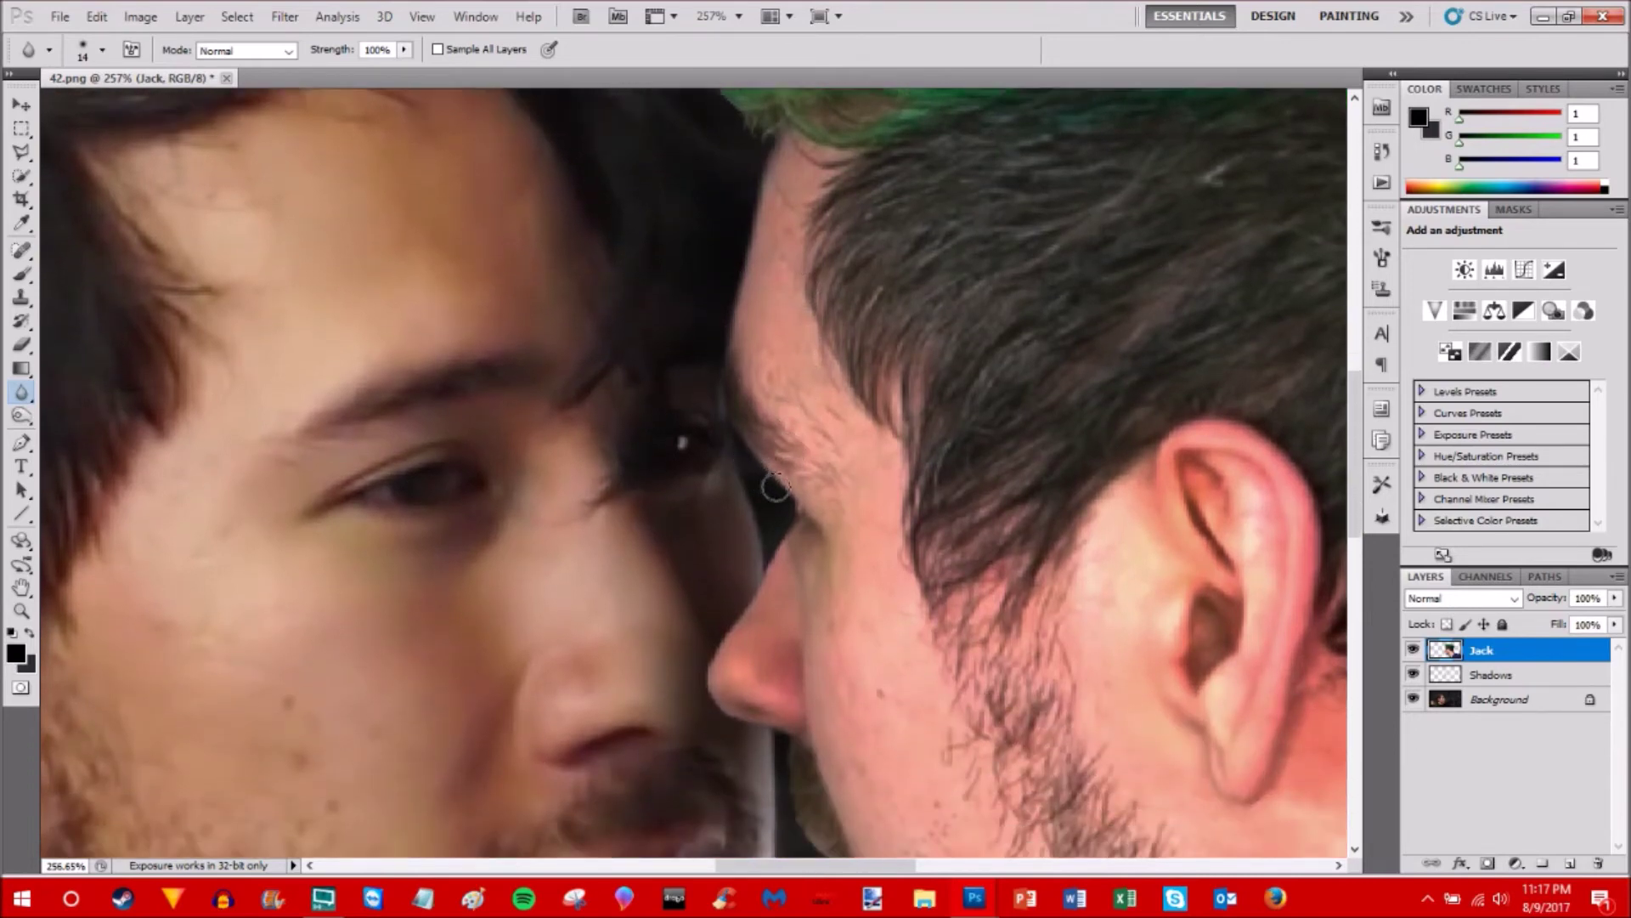
- Blur the rest of the green-haired man's profile edge, from the nose past the lips to the underside of the beard
{"action": "scroll", "coordinate": [791, 526], "scroll_direction": "down", "scroll_amount": 2}
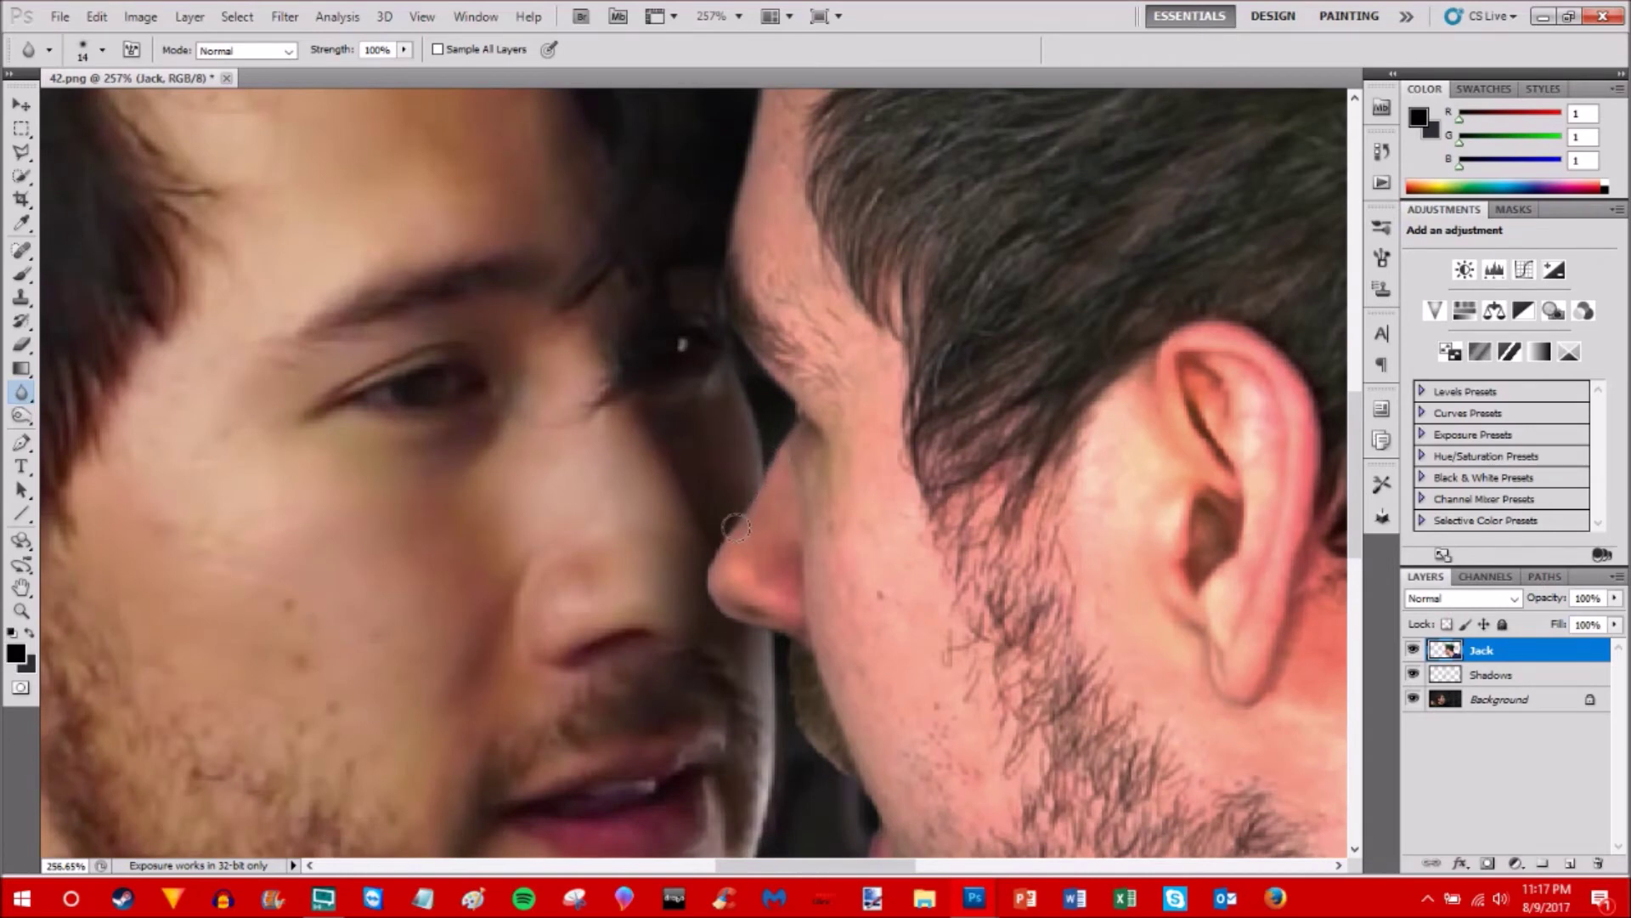
{"action": "left_click_drag", "start_coordinate": [720, 606], "coordinate": [784, 637]}
{"action": "scroll", "coordinate": [873, 579], "scroll_direction": "down", "scroll_amount": 3}
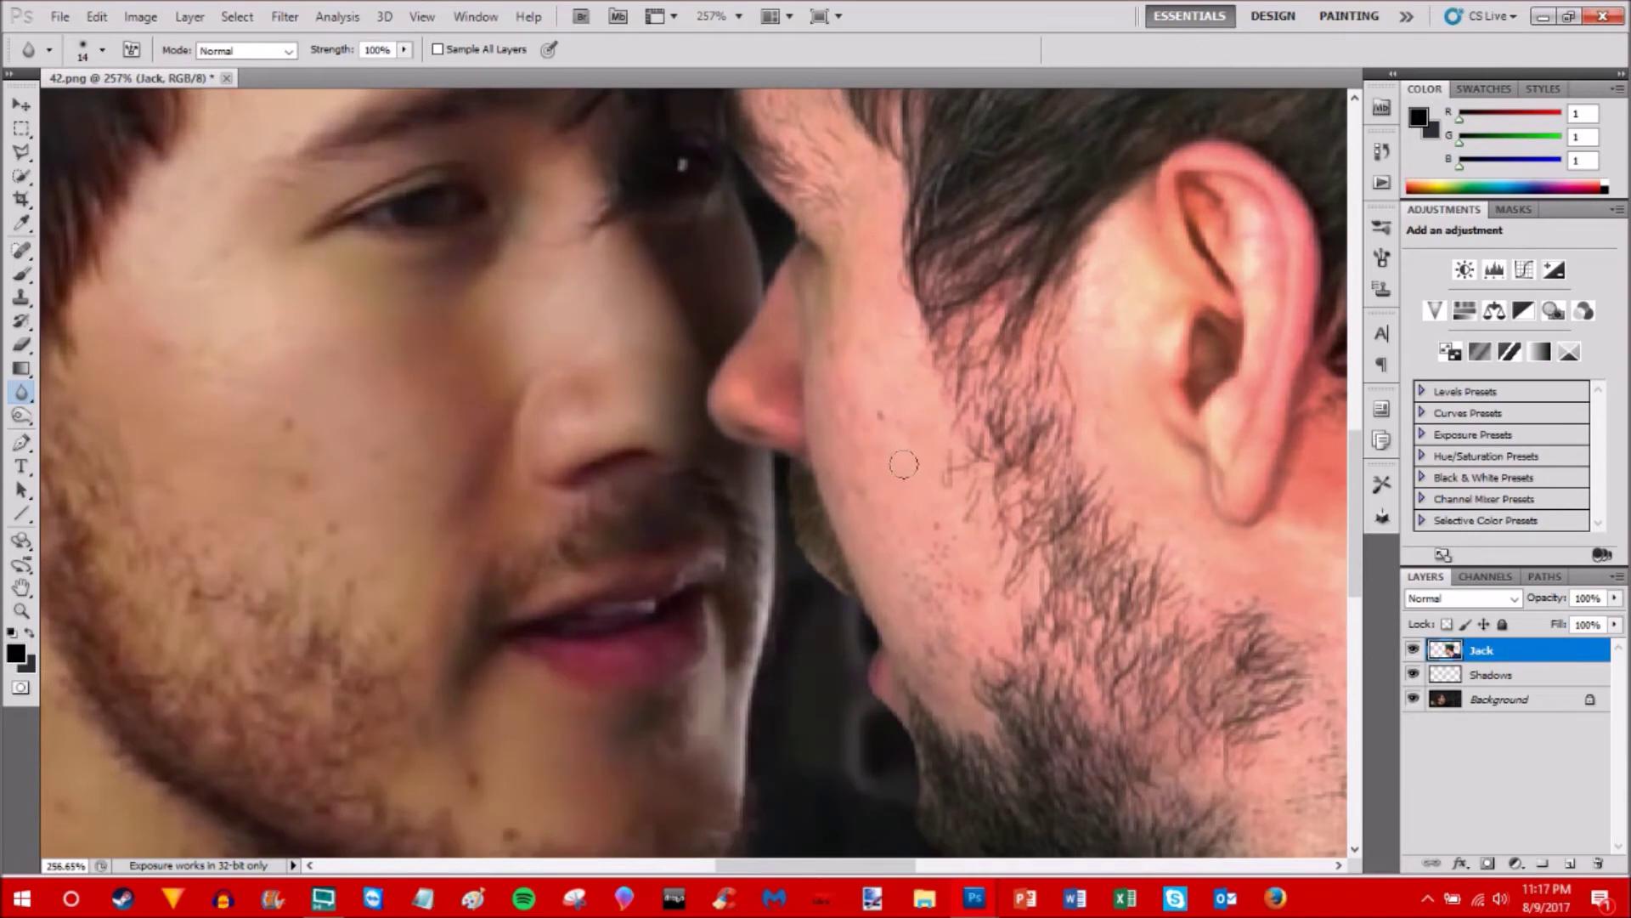
{"action": "mouse_move", "coordinate": [787, 473]}
{"action": "left_mouse_down"}
{"action": "mouse_move", "coordinate": [813, 559]}
{"action": "mouse_move", "coordinate": [842, 593]}
{"action": "mouse_move", "coordinate": [886, 604]}
{"action": "left_mouse_up"}
{"action": "scroll", "coordinate": [886, 604], "scroll_direction": "down", "scroll_amount": 3}
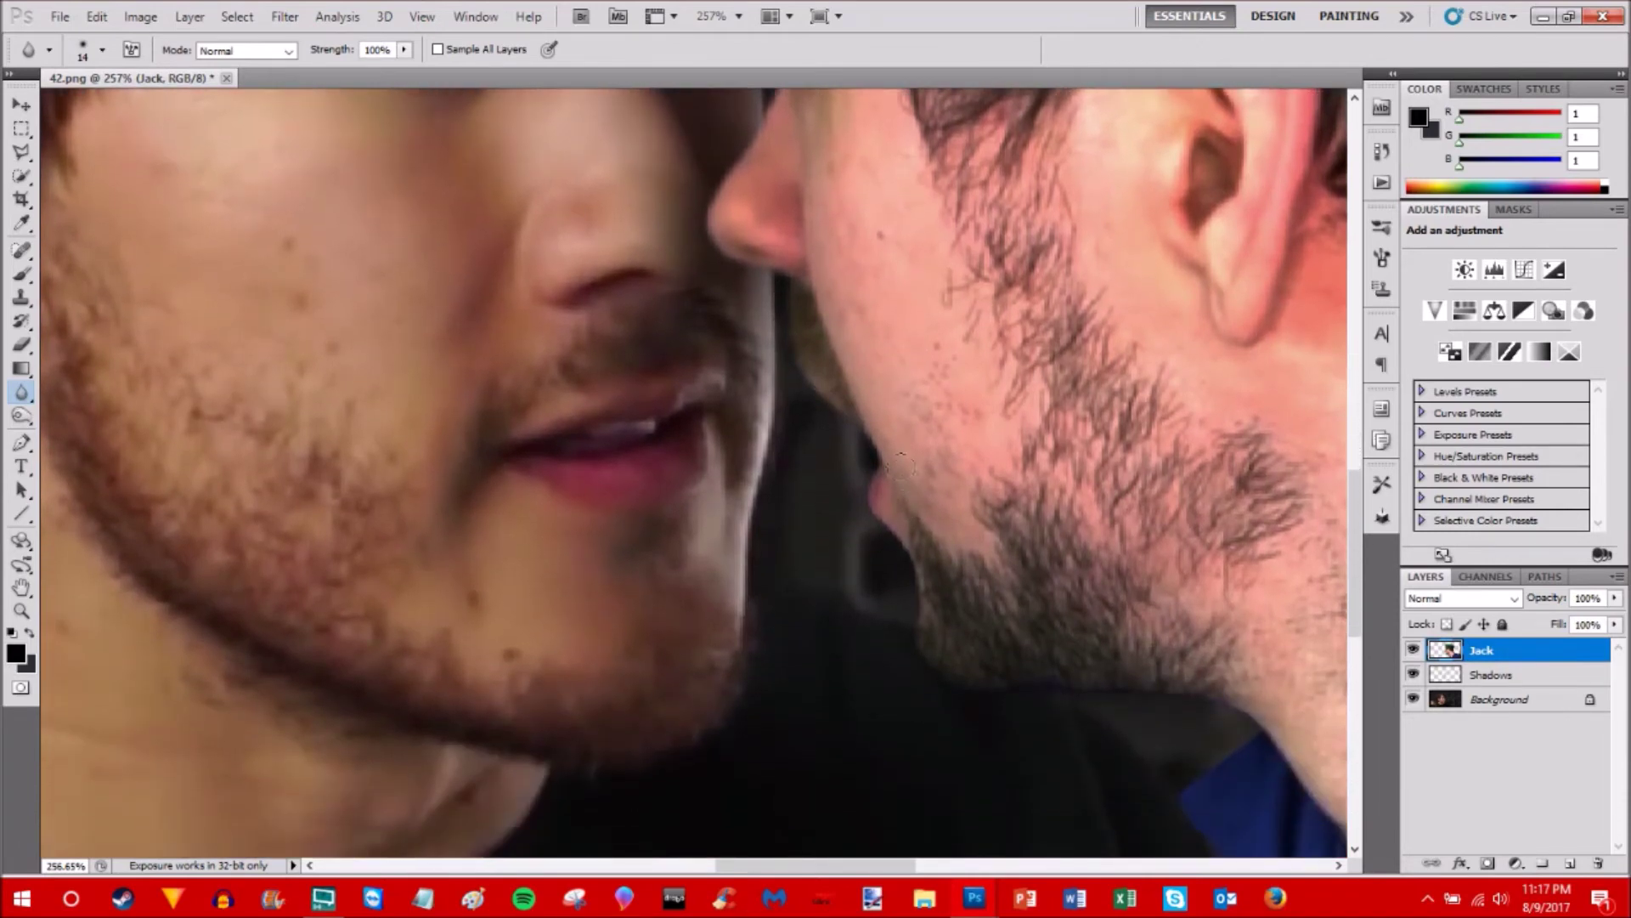
{"action": "left_click_drag", "start_coordinate": [866, 474], "coordinate": [915, 653]}
{"action": "scroll", "coordinate": [945, 516], "scroll_direction": "down", "scroll_amount": 3}
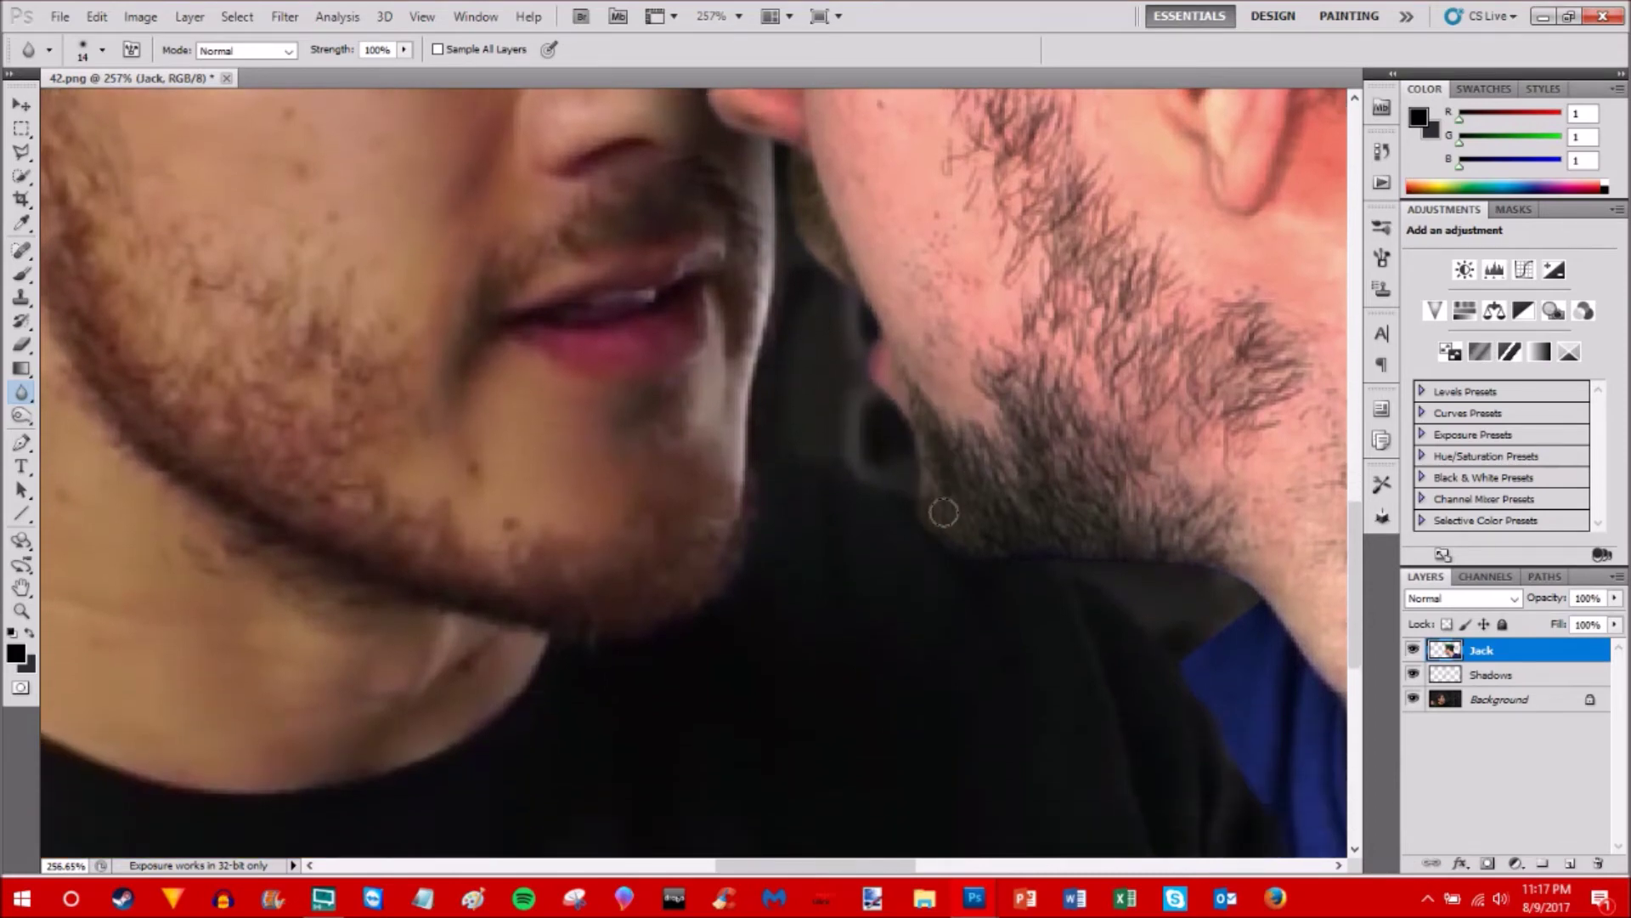
{"action": "mouse_move", "coordinate": [1007, 512]}
{"action": "left_mouse_down"}
{"action": "mouse_move", "coordinate": [1136, 525]}
{"action": "mouse_move", "coordinate": [1054, 514]}
{"action": "mouse_move", "coordinate": [1093, 521]}
{"action": "left_mouse_up"}
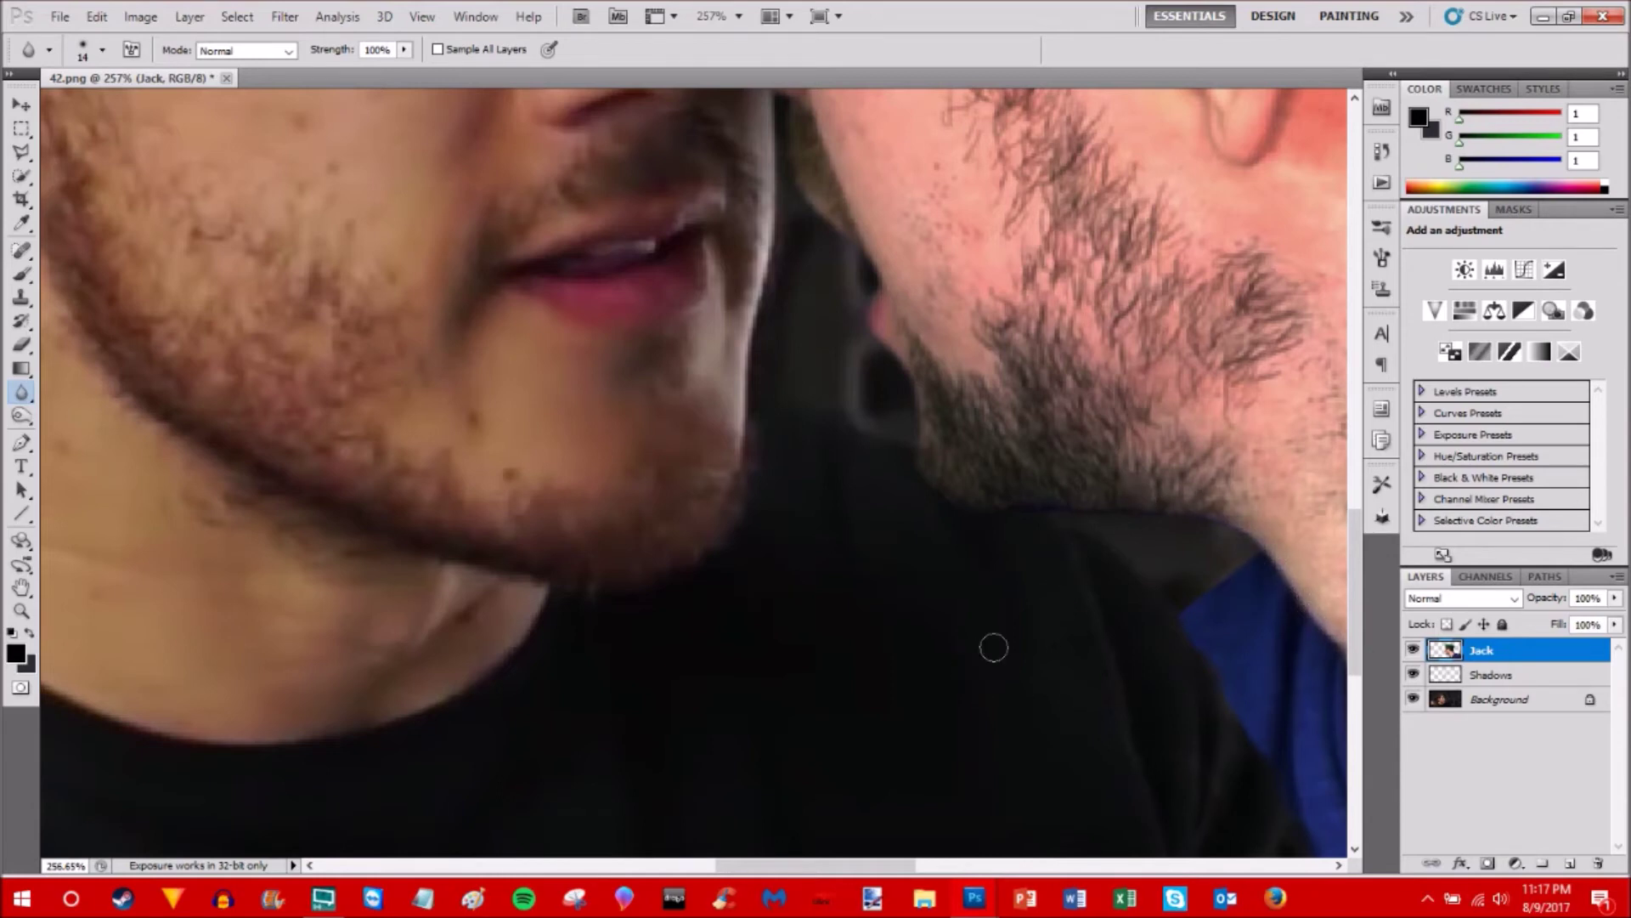
- Erase the leftover blue fringe beneath the green-haired man's beard and jaw with the Background Eraser at 18 px and 50% tolerance
{"action": "scroll", "coordinate": [953, 626], "scroll_direction": "up", "scroll_amount": 1}
{"action": "scroll", "coordinate": [952, 626], "scroll_direction": "up", "scroll_amount": 2}
{"action": "left_click_drag", "start_coordinate": [770, 866], "coordinate": [875, 871]}
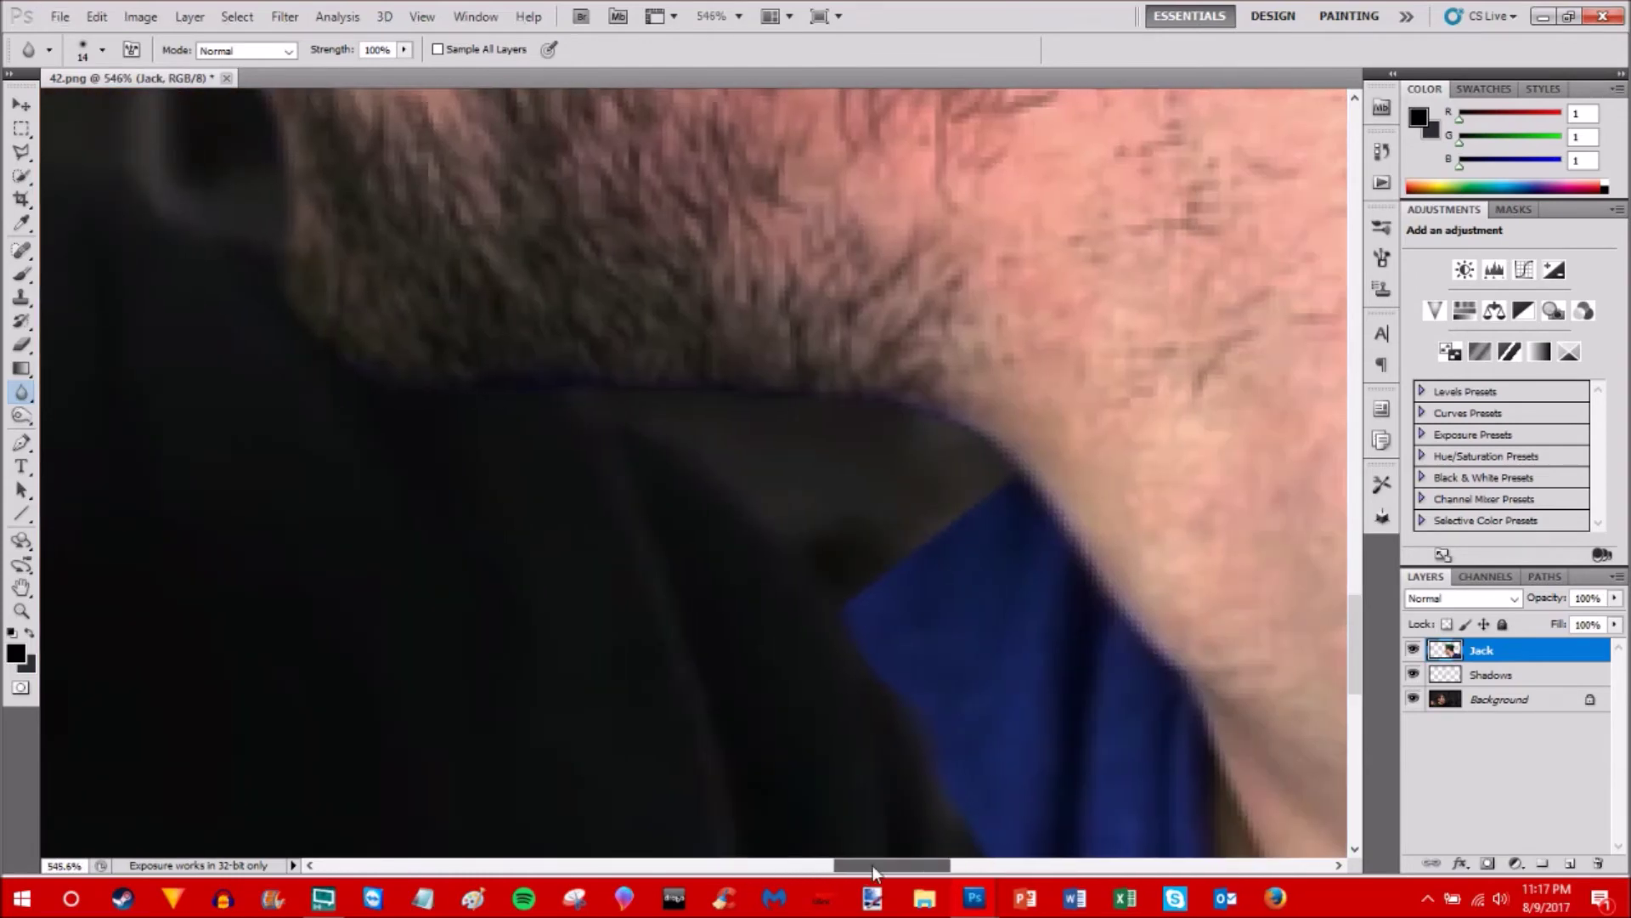
{"action": "left_click", "coordinate": [23, 345]}
{"action": "left_click", "coordinate": [115, 362]}
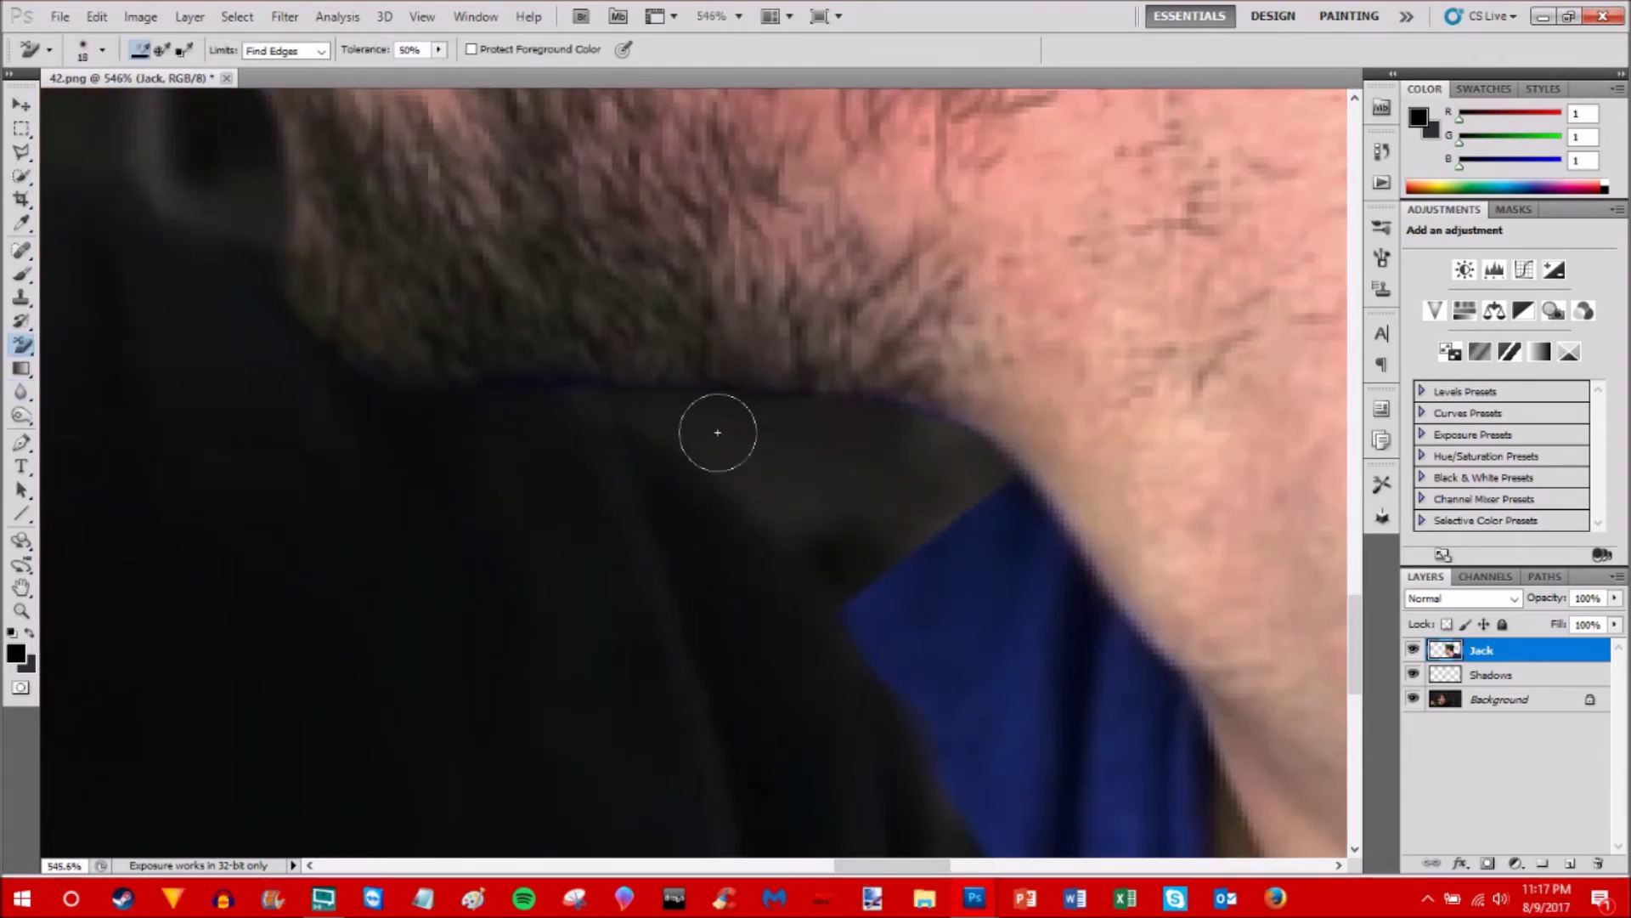
{"action": "left_click", "coordinate": [728, 388]}
{"action": "left_click", "coordinate": [637, 386]}
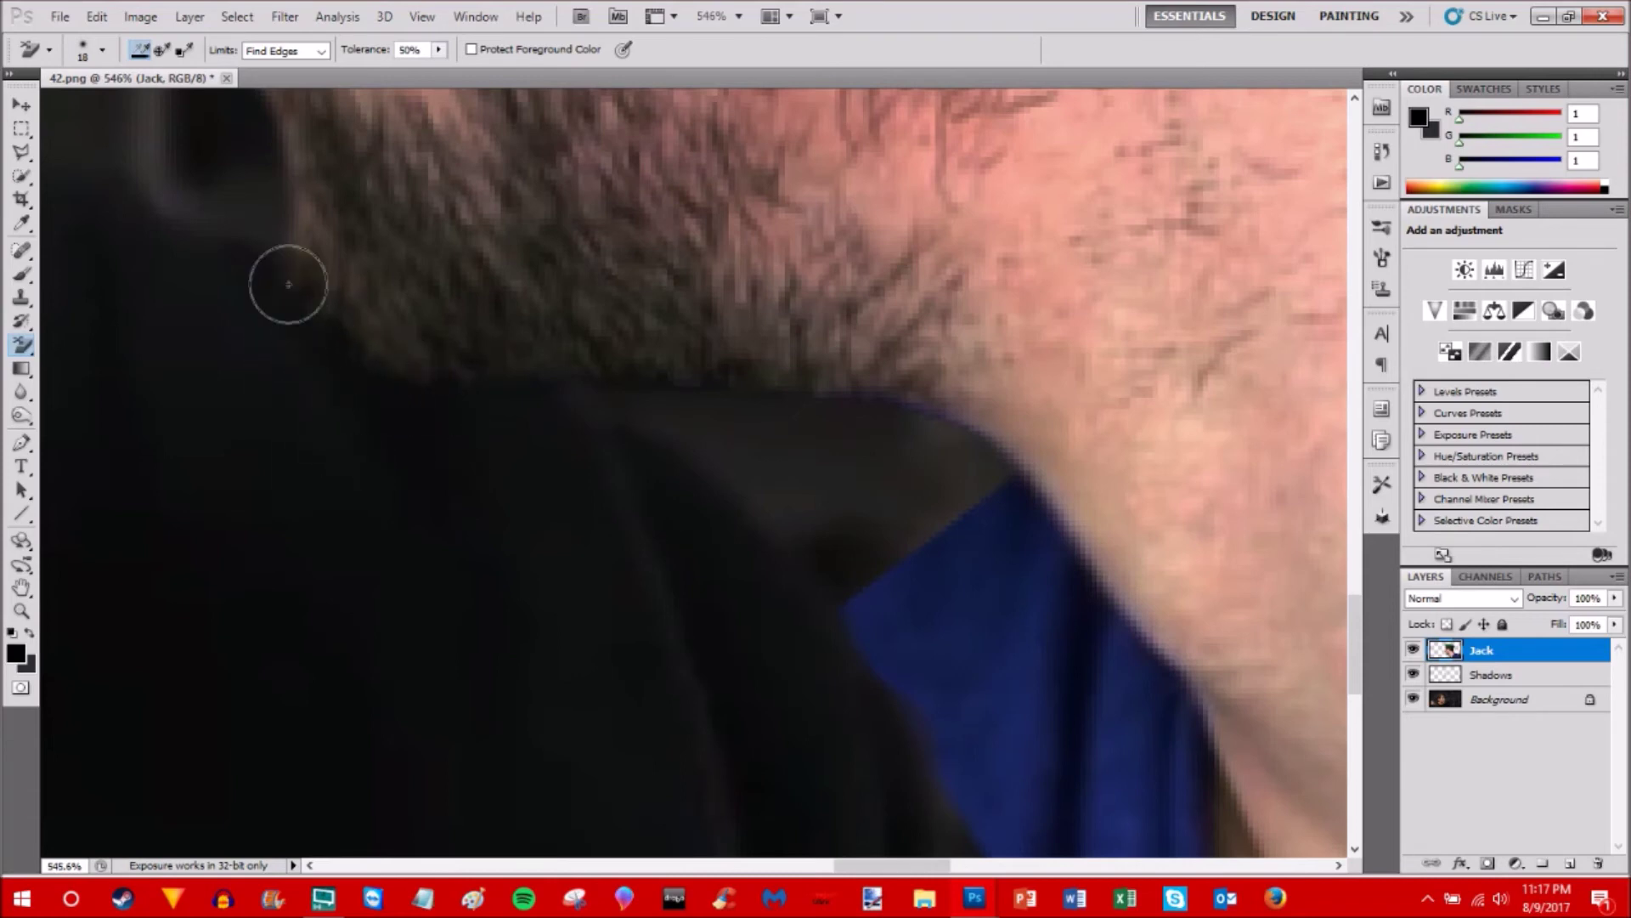
{"action": "scroll", "coordinate": [478, 473], "scroll_direction": "down", "scroll_amount": 5}
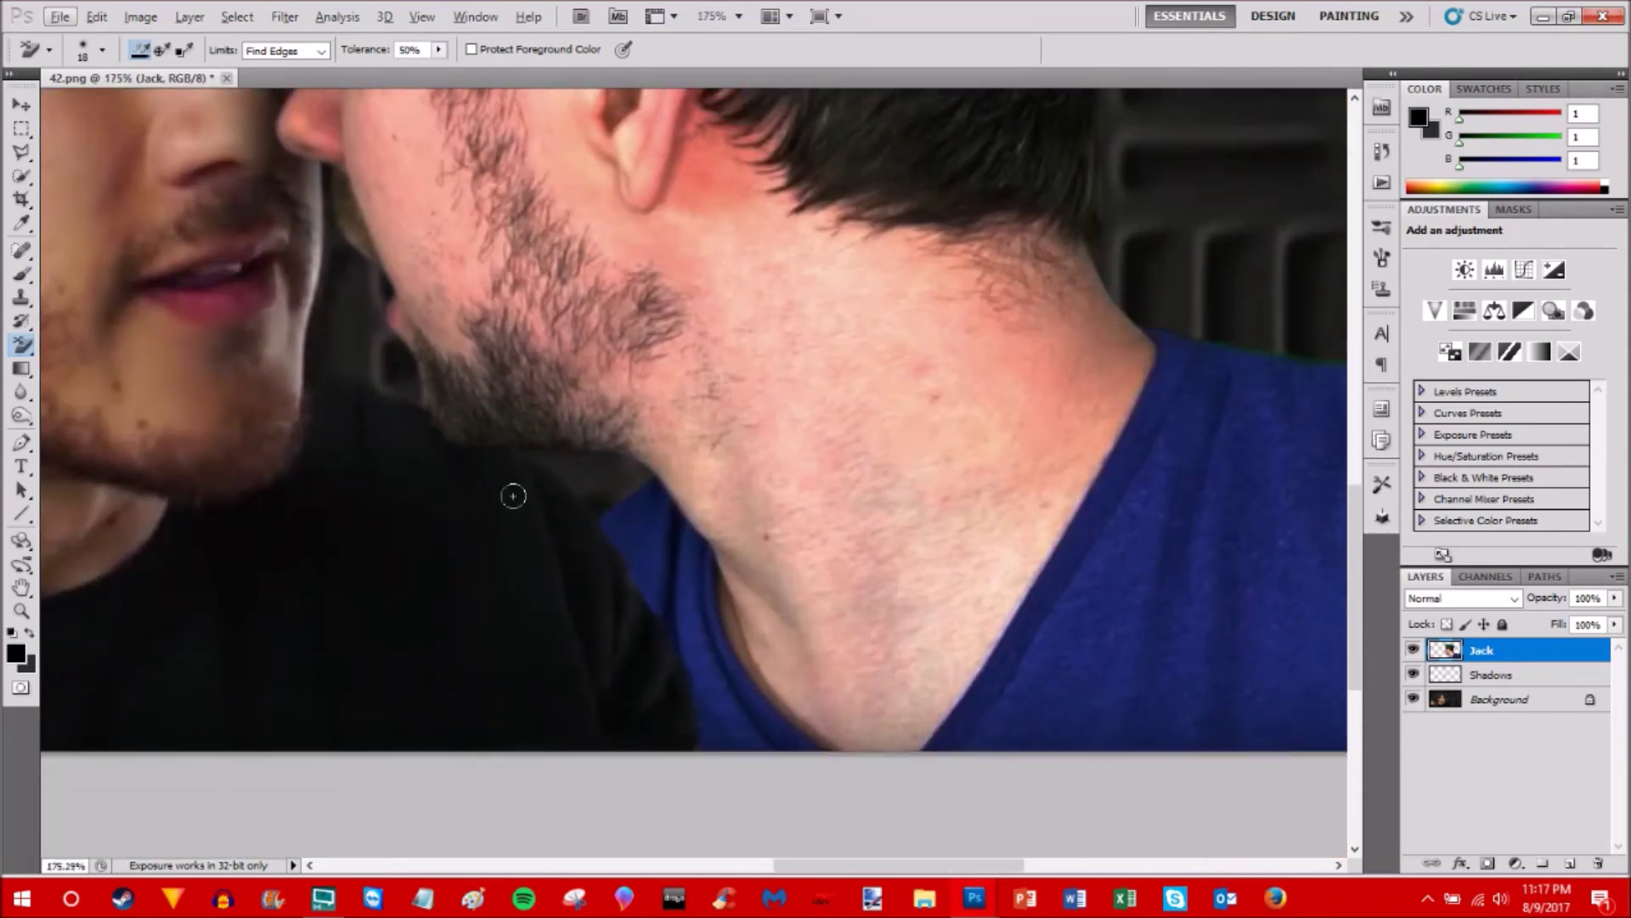
{"action": "left_click", "coordinate": [626, 468]}
{"action": "scroll", "coordinate": [653, 479], "scroll_direction": "up", "scroll_amount": 4}
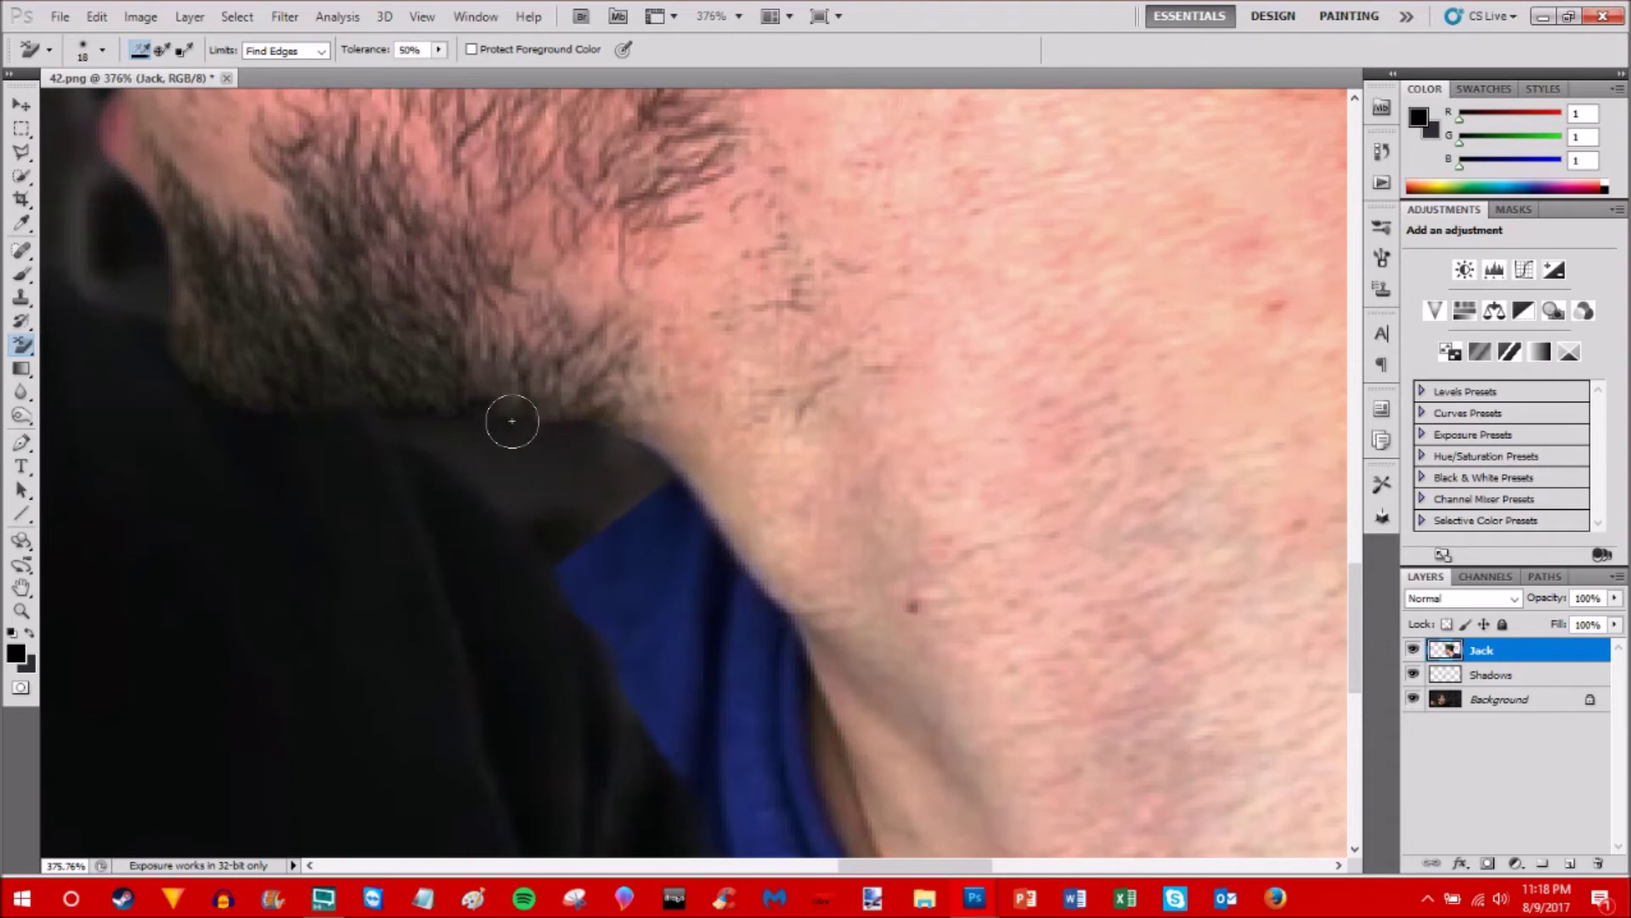
- Erase the green fringe along the green-haired man's blue shirt shoulder with the Background Eraser at 18 px and 50% tolerance
{"action": "scroll", "coordinate": [575, 509], "scroll_direction": "down", "scroll_amount": 6}
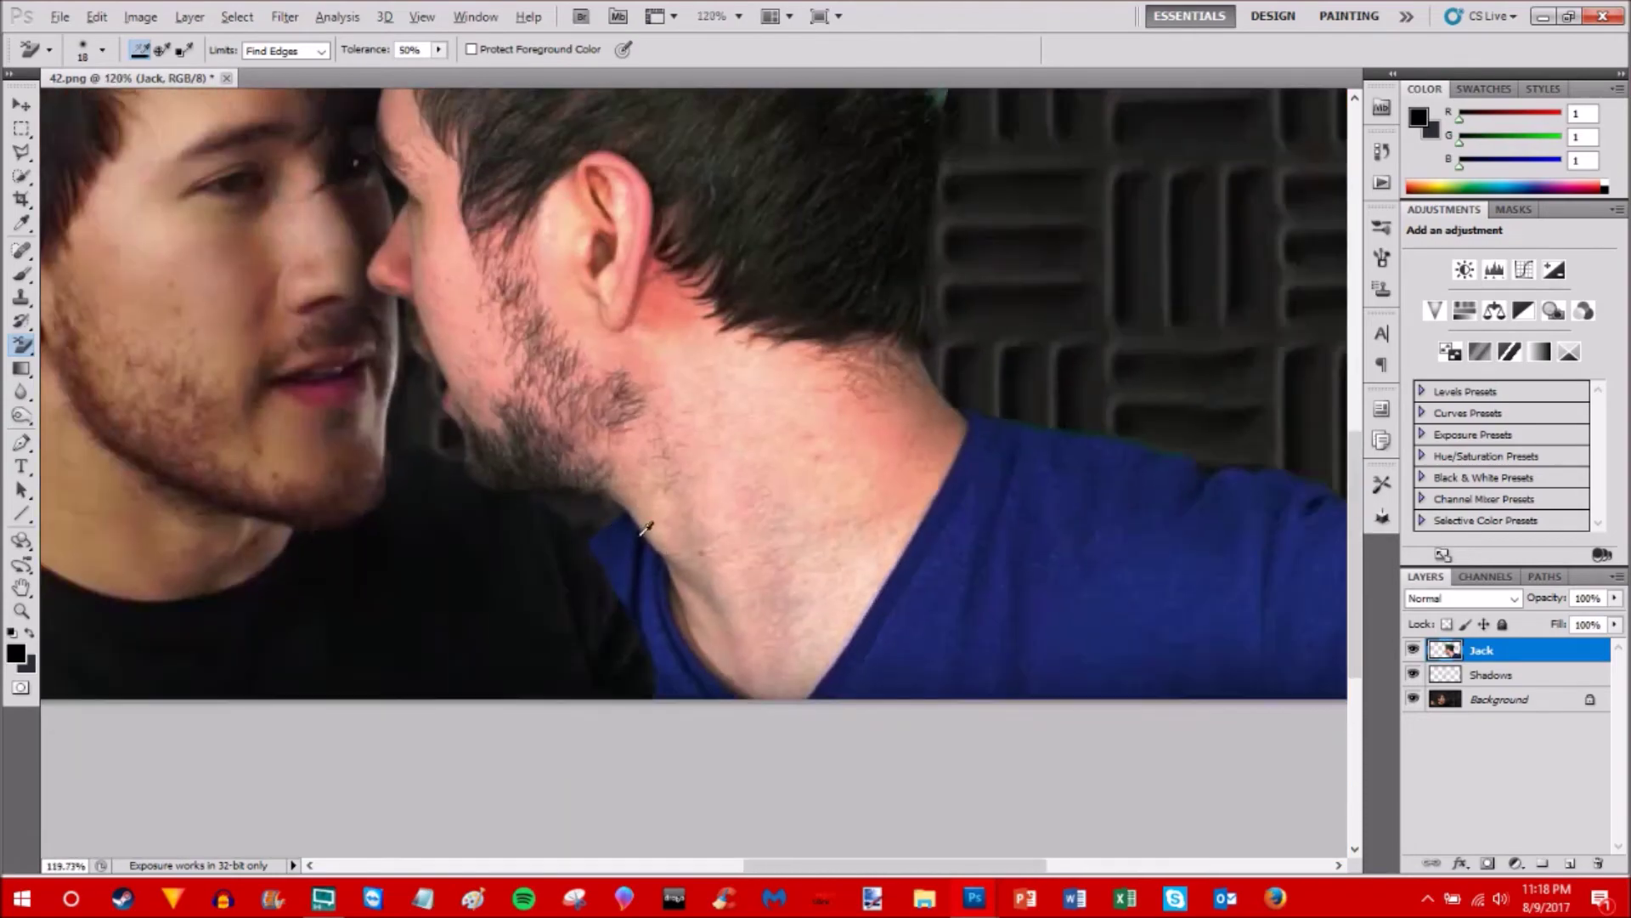
{"action": "scroll", "coordinate": [689, 561], "scroll_direction": "down", "scroll_amount": 2}
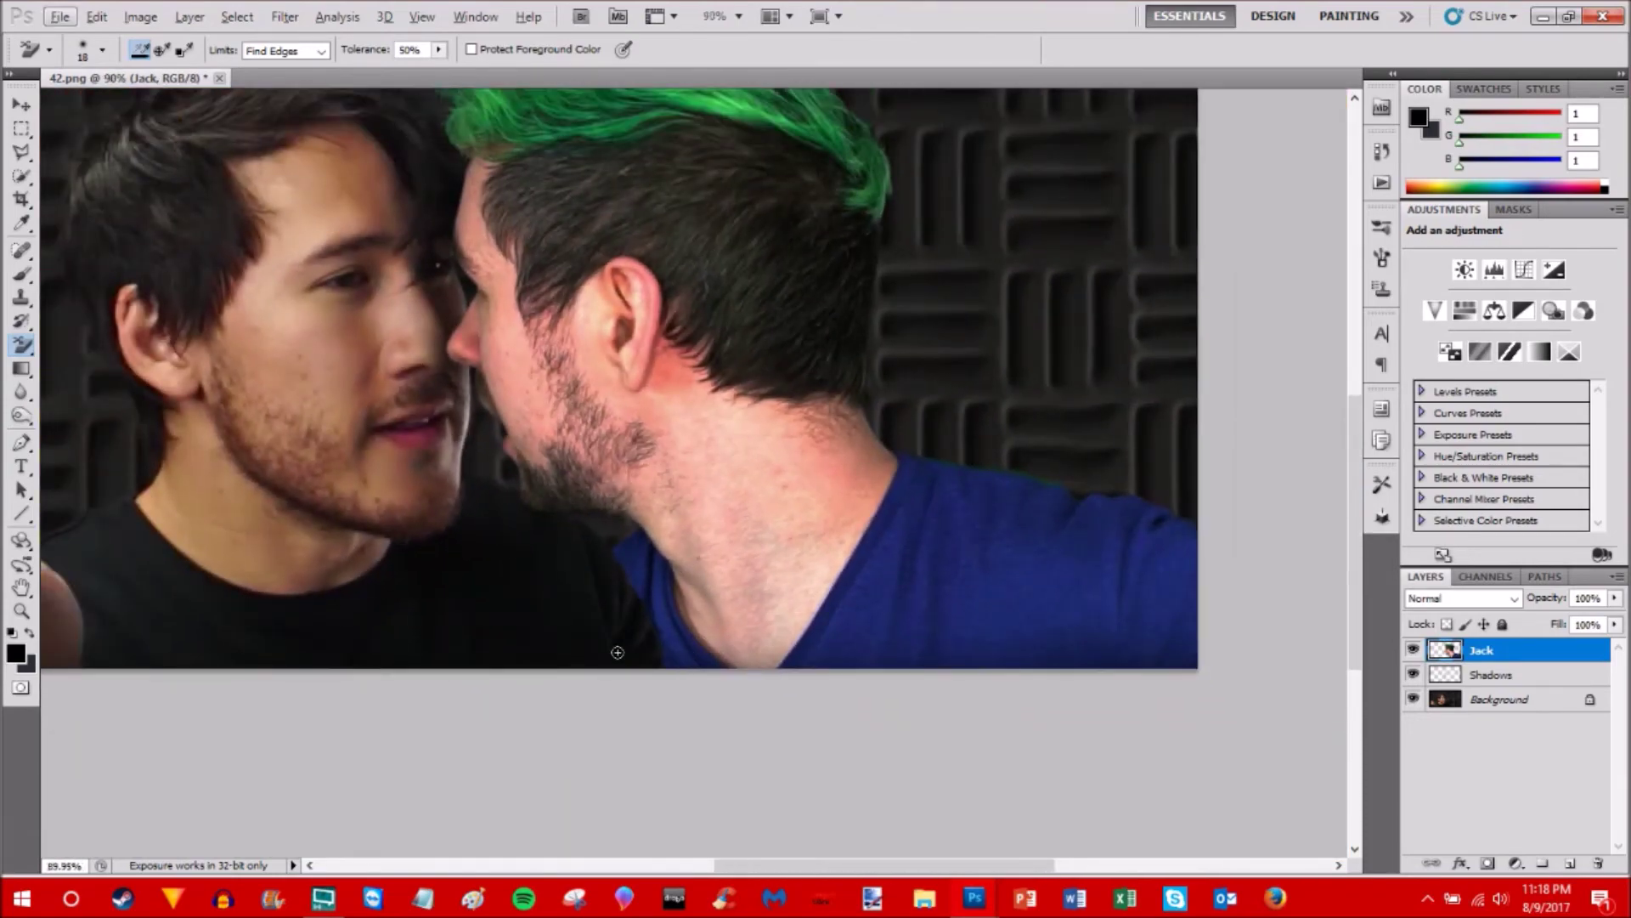
{"action": "scroll", "coordinate": [618, 653], "scroll_direction": "down", "scroll_amount": 1}
{"action": "scroll", "coordinate": [618, 652], "scroll_direction": "up", "scroll_amount": 2}
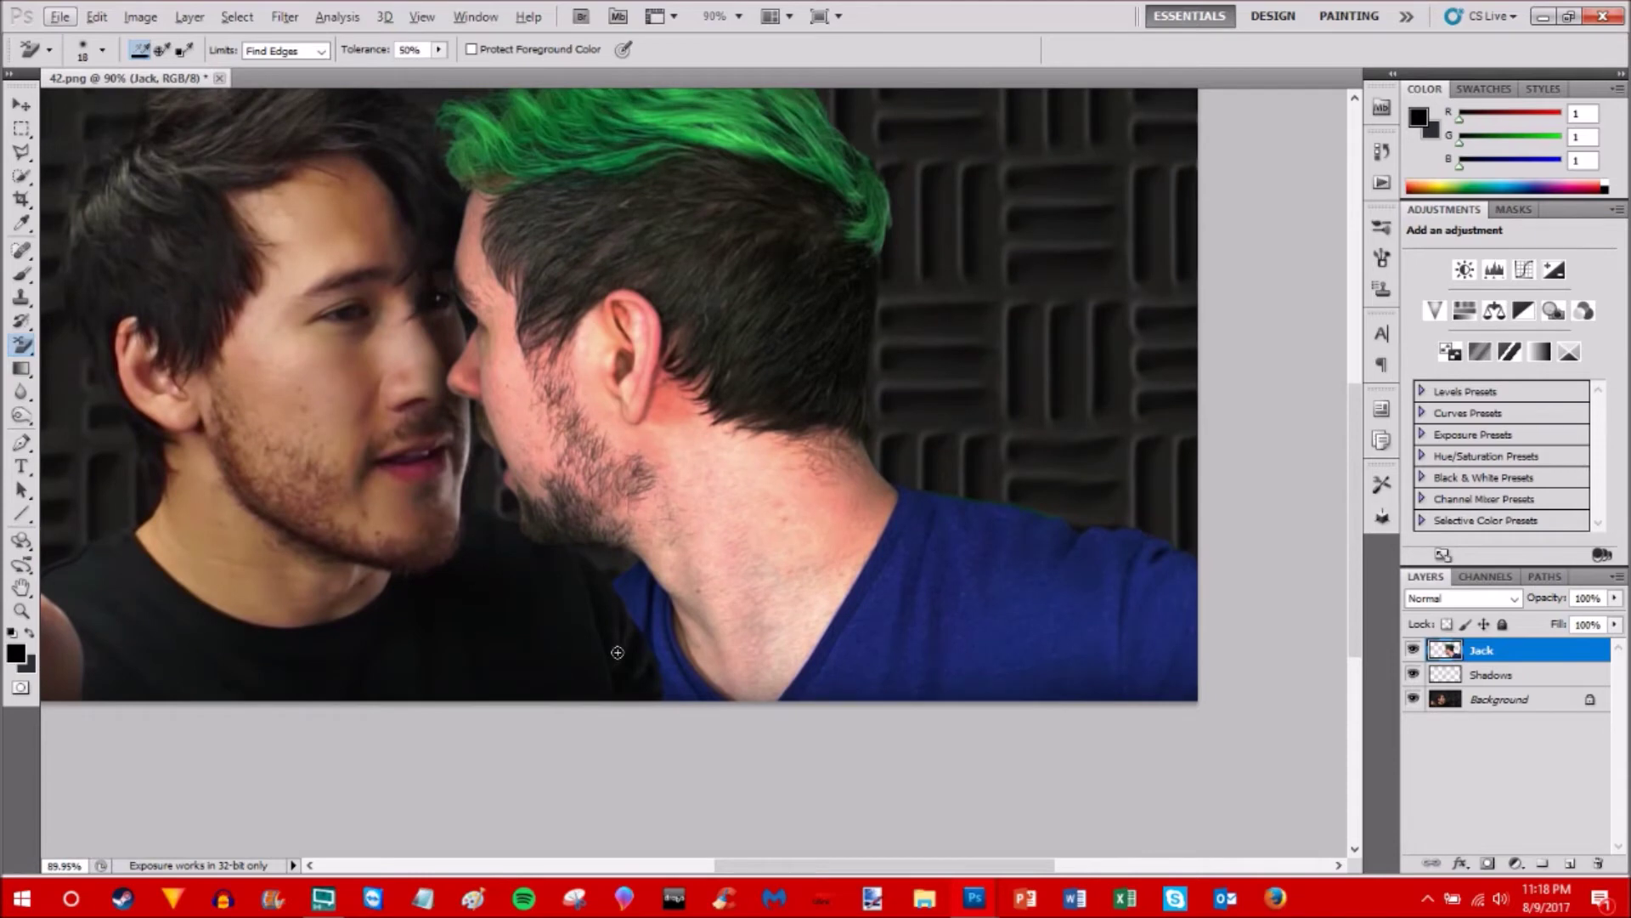
{"action": "scroll", "coordinate": [662, 578], "scroll_direction": "up", "scroll_amount": 5}
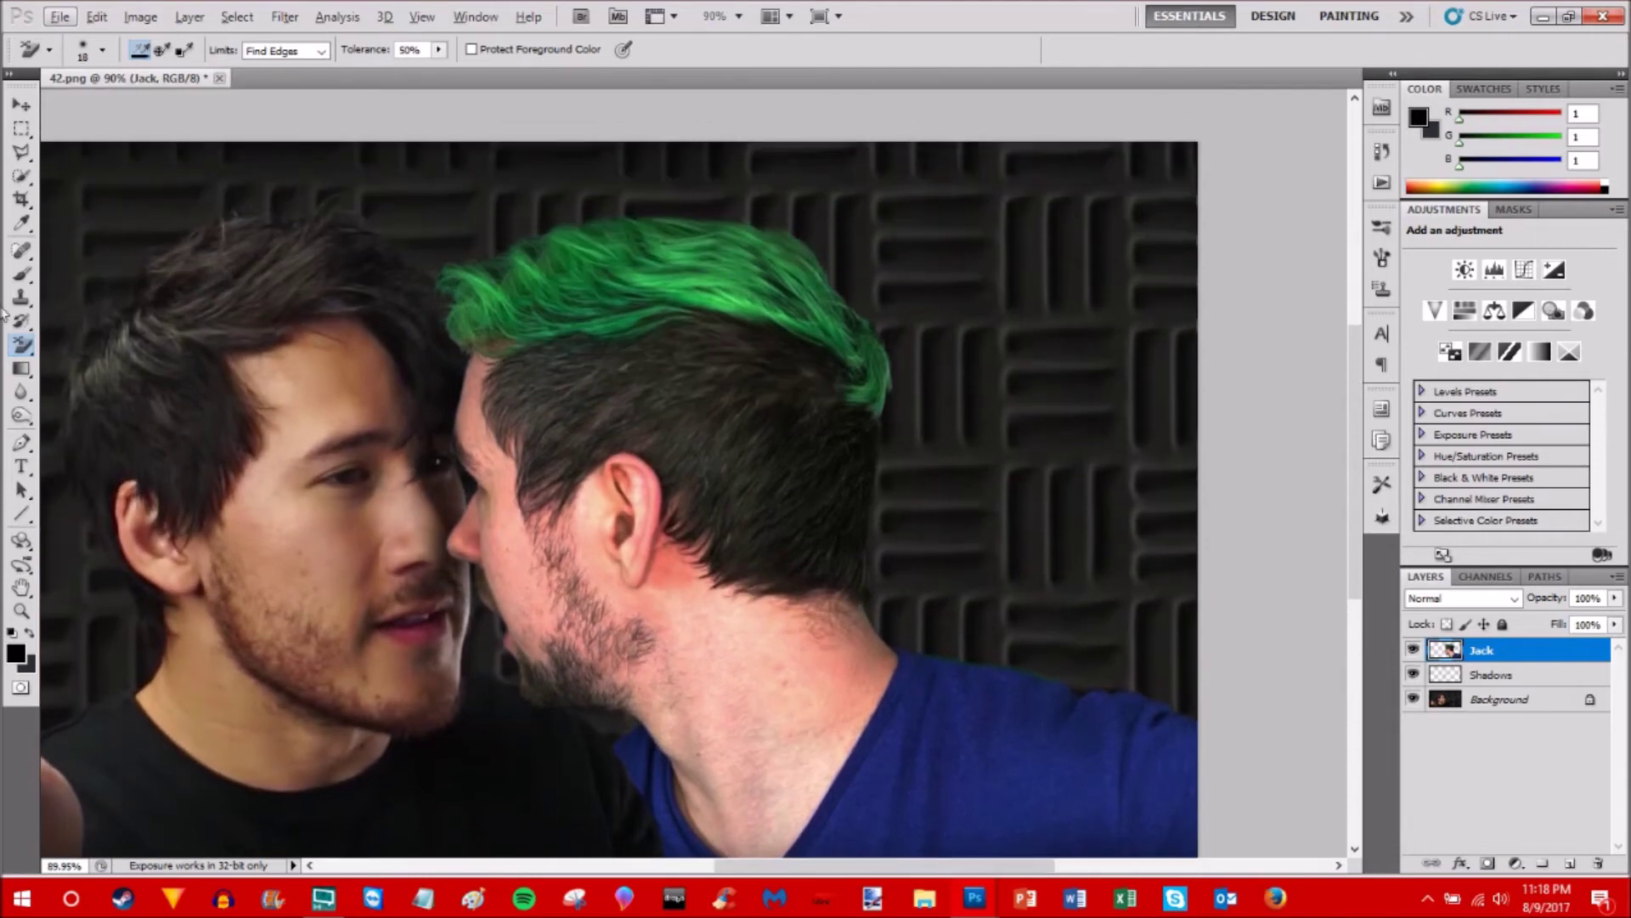
{"action": "left_click", "coordinate": [21, 392]}
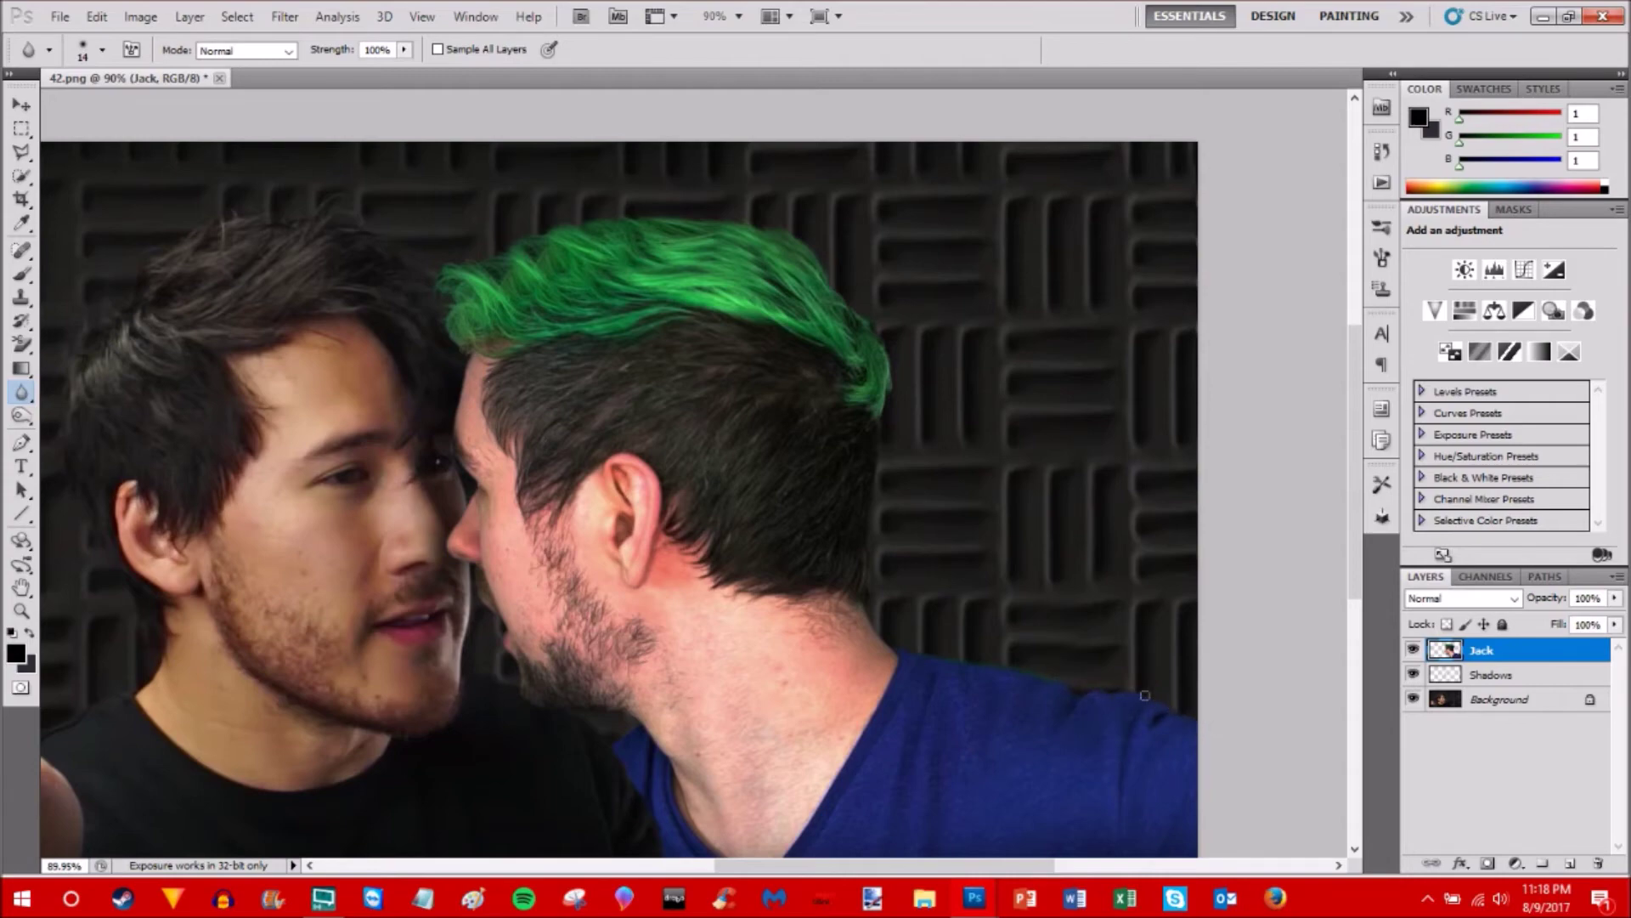
{"action": "scroll", "coordinate": [1025, 646], "scroll_direction": "up", "scroll_amount": 6}
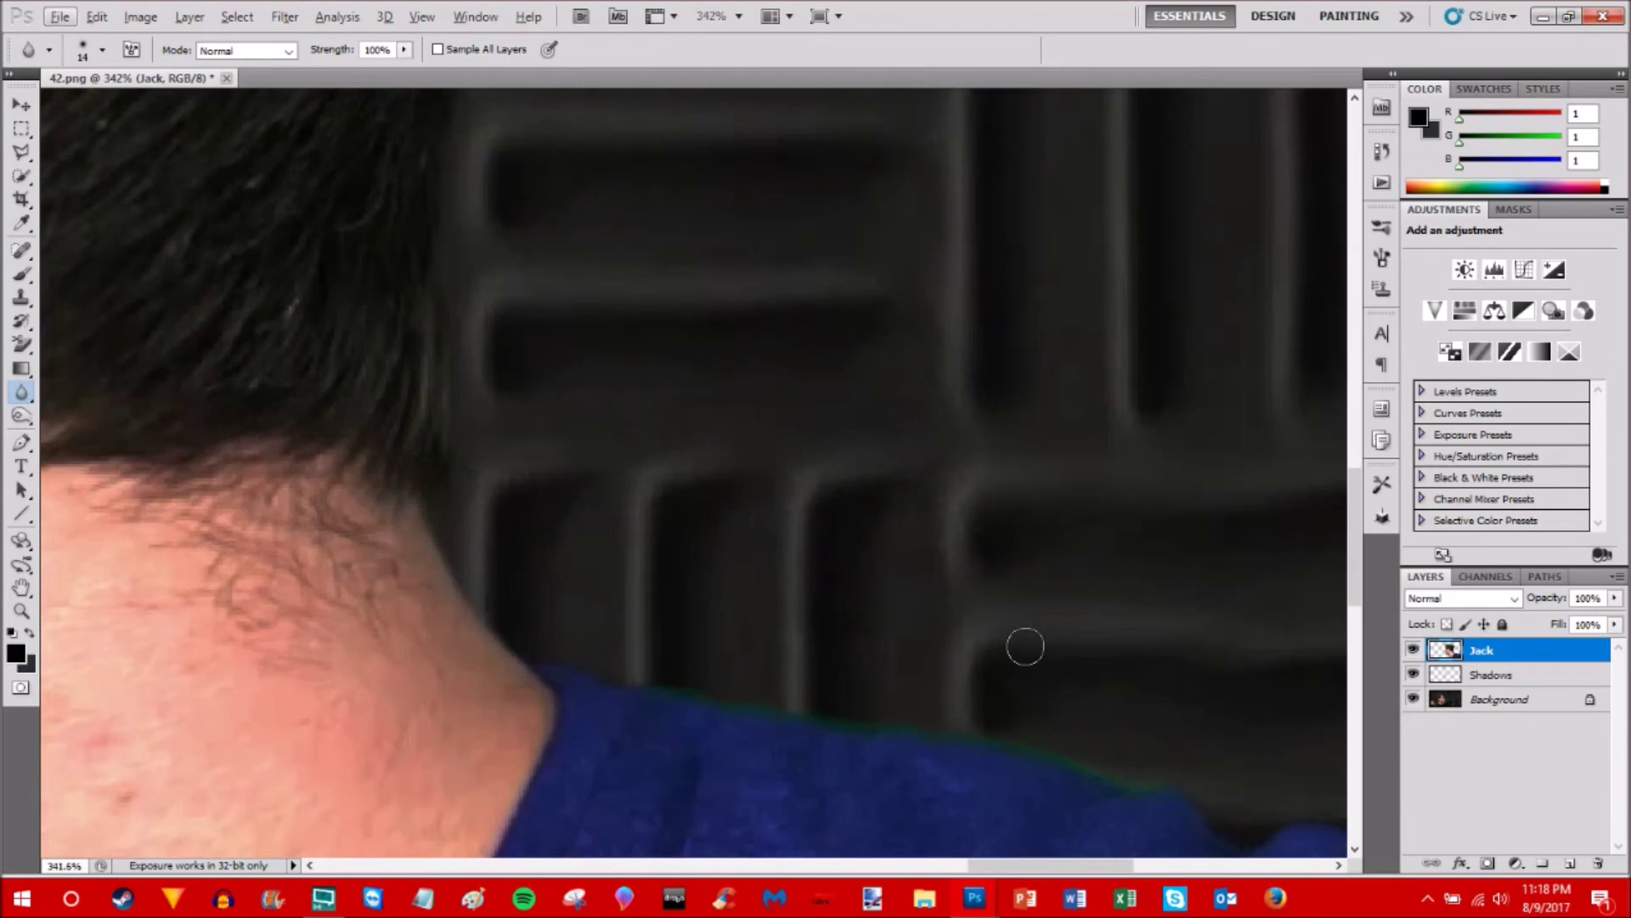
{"action": "scroll", "coordinate": [476, 518], "scroll_direction": "down", "scroll_amount": 1}
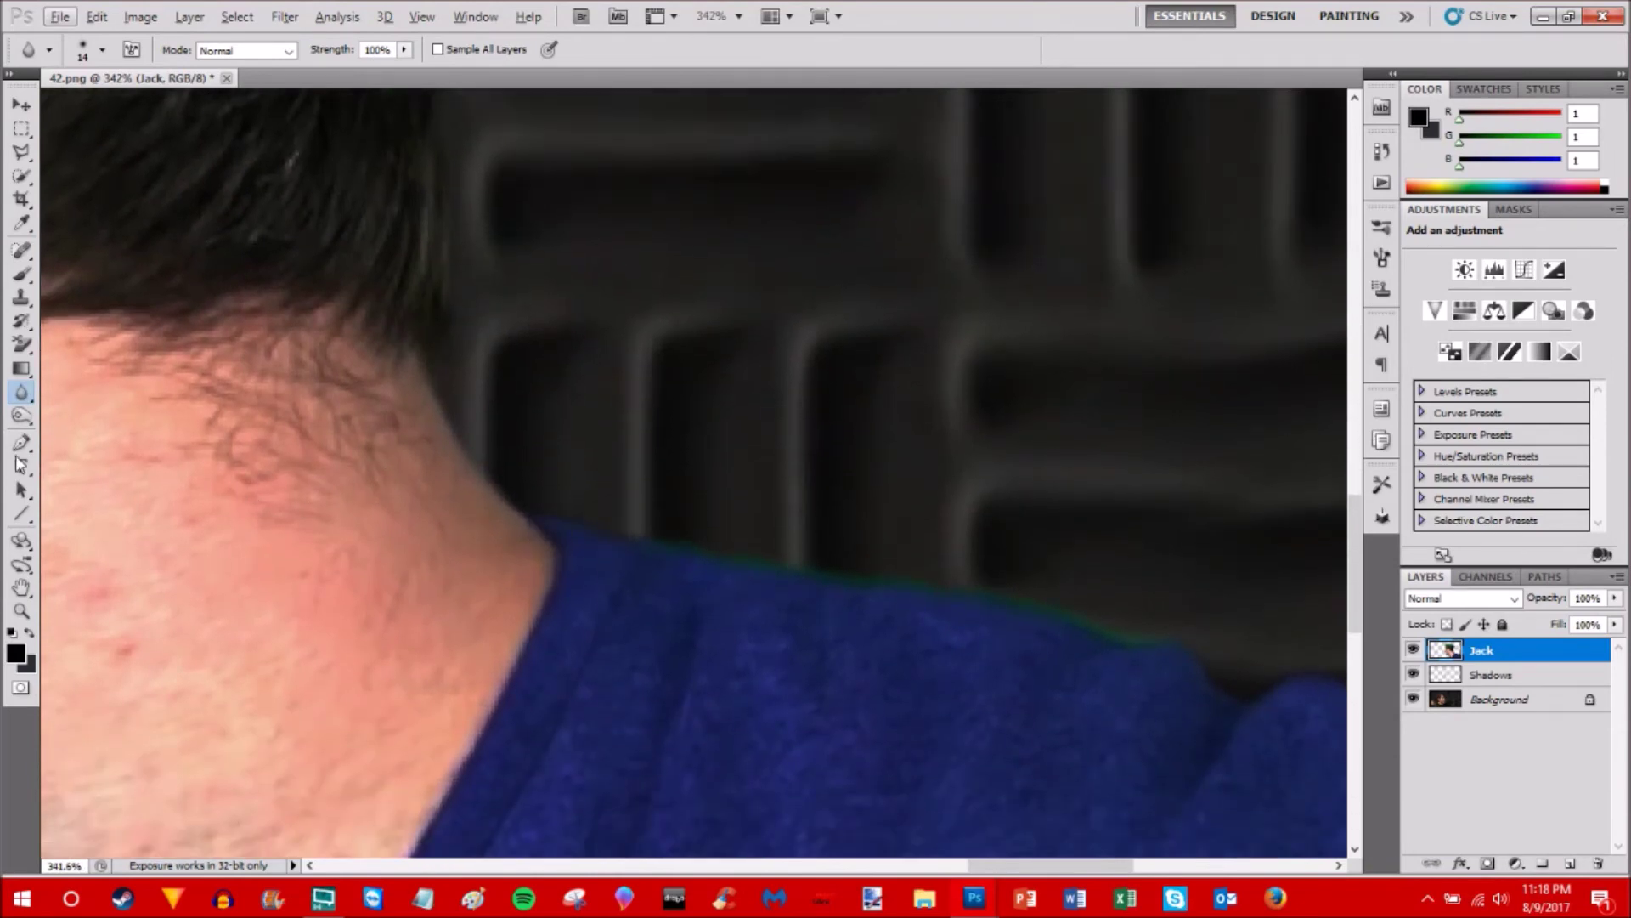
{"action": "left_click", "coordinate": [23, 345]}
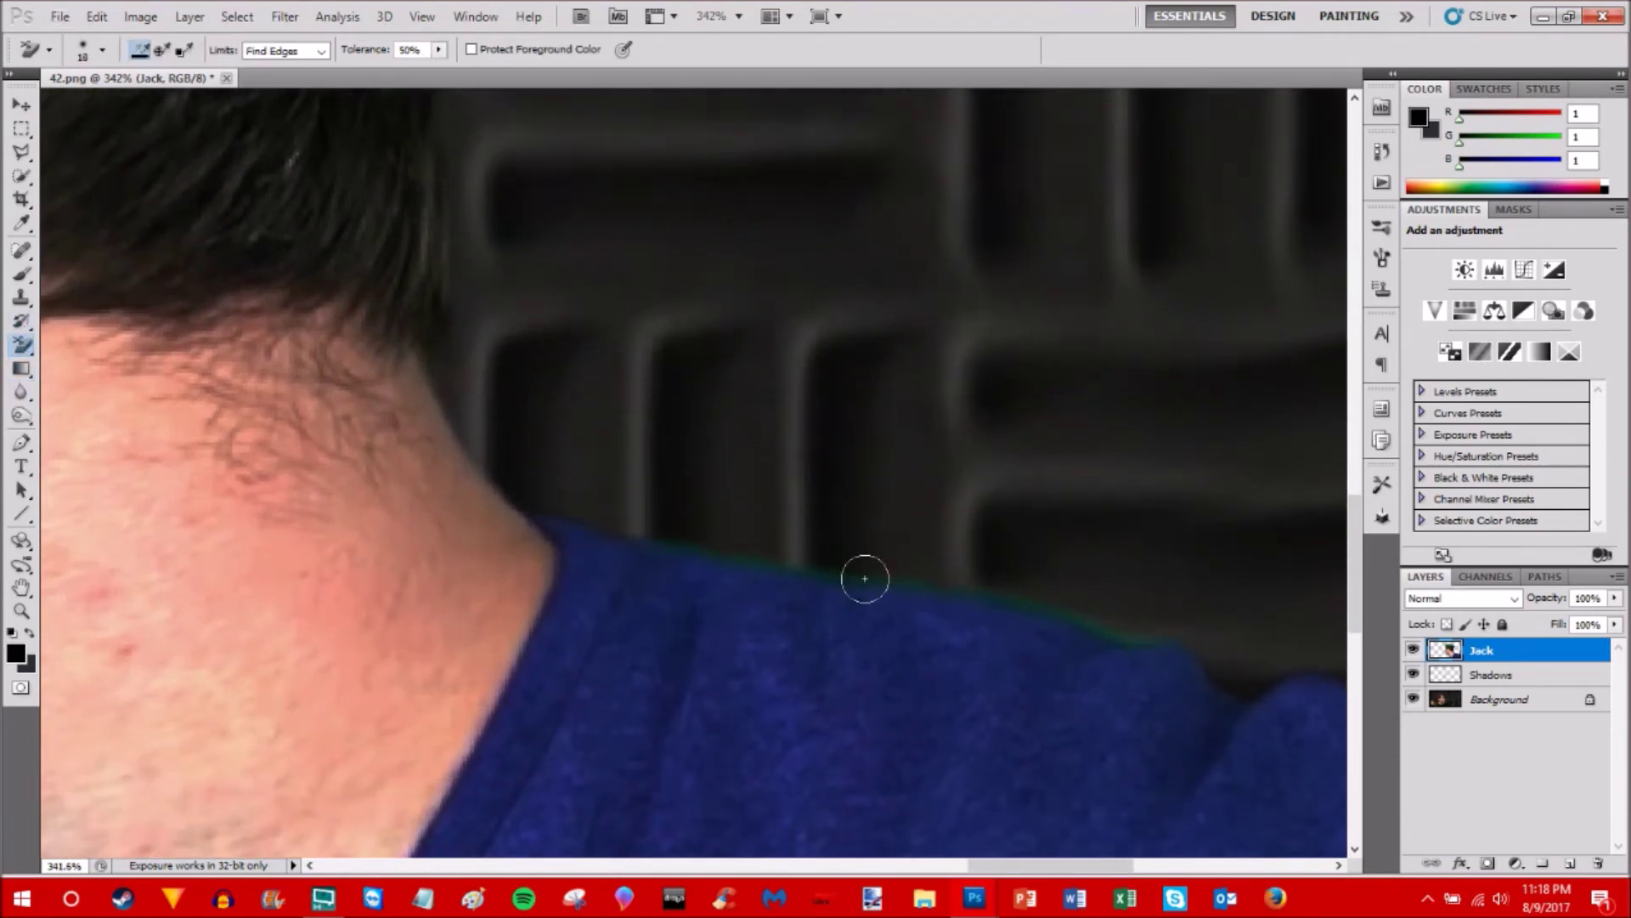
{"action": "mouse_move", "coordinate": [862, 582]}
{"action": "left_mouse_down"}
{"action": "mouse_move", "coordinate": [671, 533]}
{"action": "mouse_move", "coordinate": [772, 573]}
{"action": "mouse_move", "coordinate": [933, 567]}
{"action": "mouse_move", "coordinate": [900, 577]}
{"action": "mouse_move", "coordinate": [1013, 593]}
{"action": "mouse_move", "coordinate": [1130, 638]}
{"action": "mouse_move", "coordinate": [1010, 601]}
{"action": "left_mouse_up"}
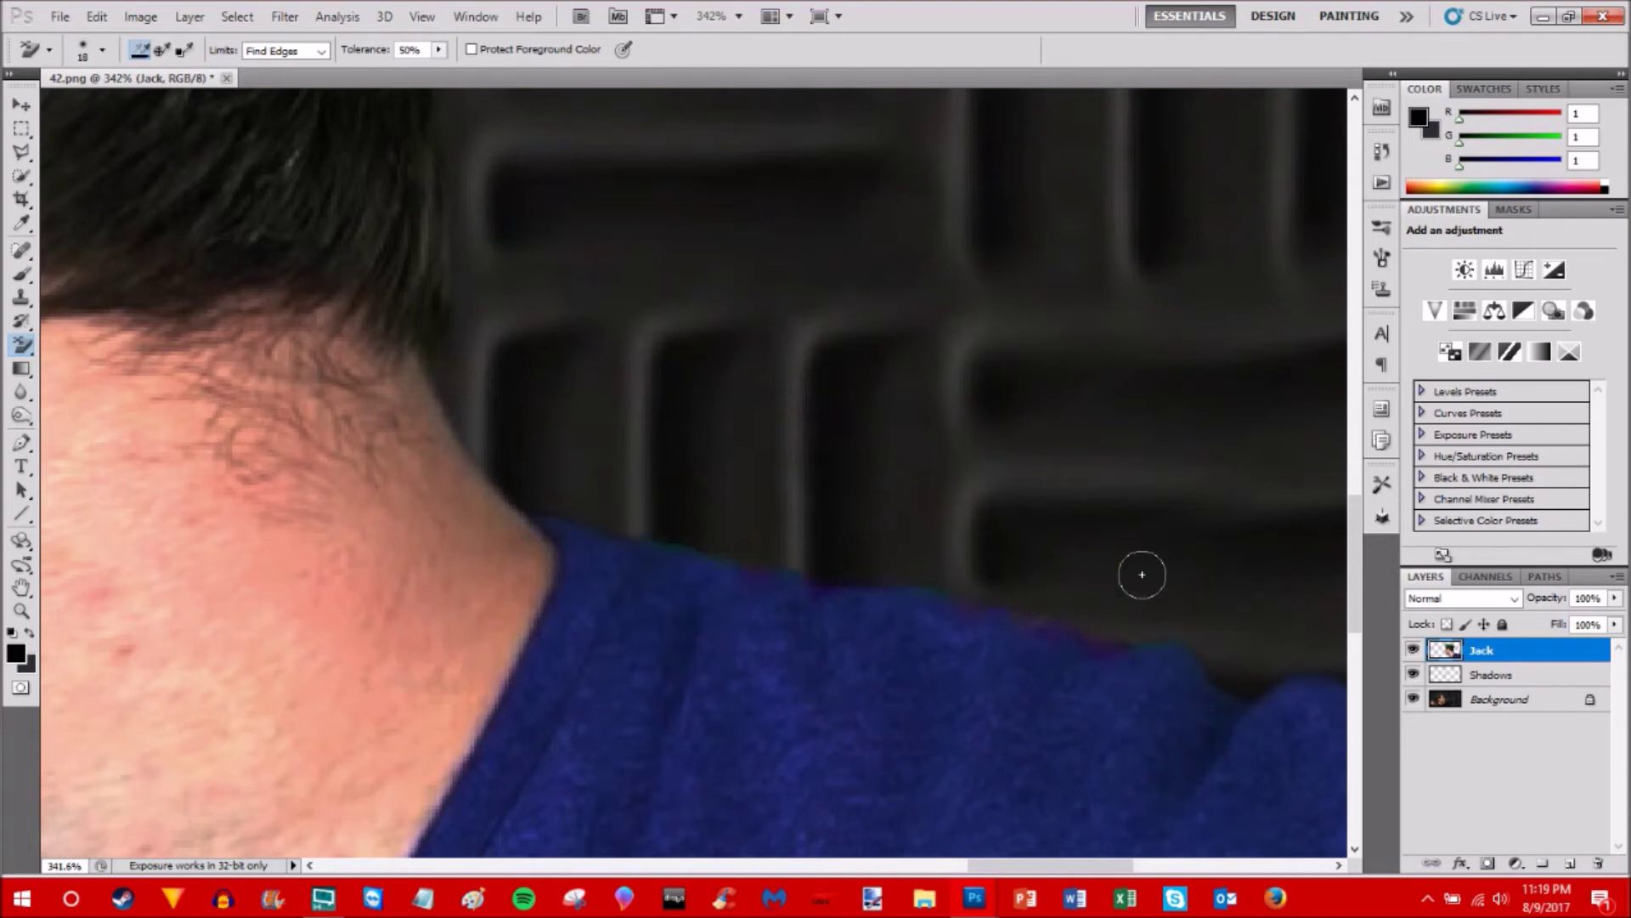
- Erase more leftover fringe along the shoulder towards the neck, and soften the shoulder edge with the Blur tool at 14 px and 100% strength
{"action": "scroll", "coordinate": [1142, 575], "scroll_direction": "down", "scroll_amount": 5}
{"action": "scroll", "coordinate": [1142, 574], "scroll_direction": "down", "scroll_amount": 2}
{"action": "scroll", "coordinate": [972, 640], "scroll_direction": "up", "scroll_amount": 5}
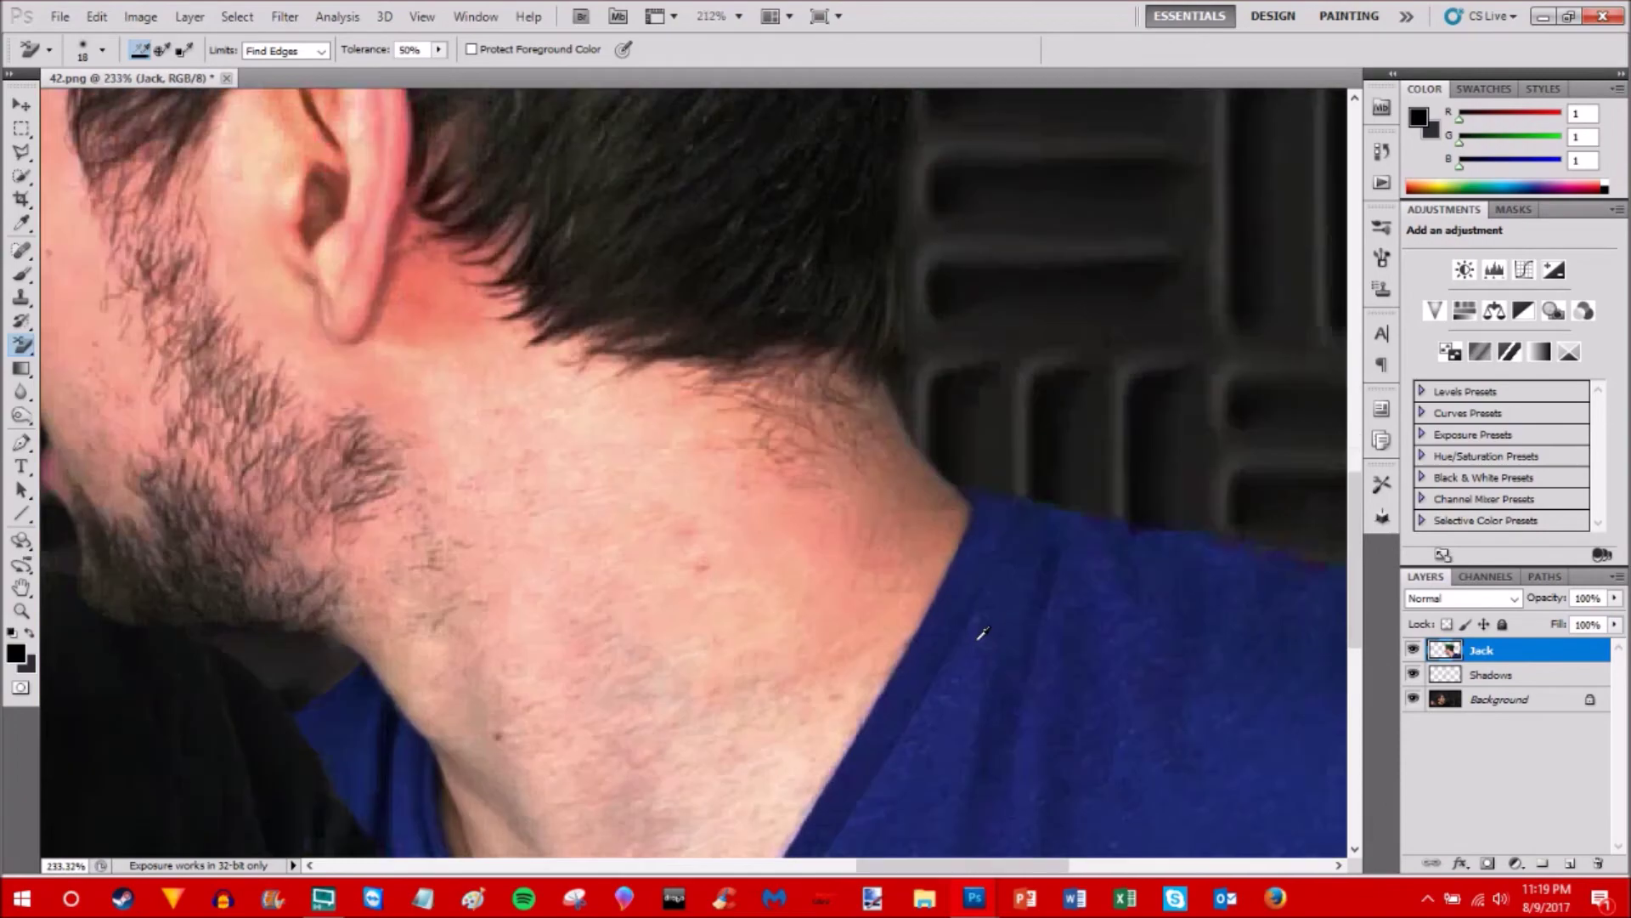
{"action": "left_click_drag", "start_coordinate": [985, 865], "coordinate": [1084, 877]}
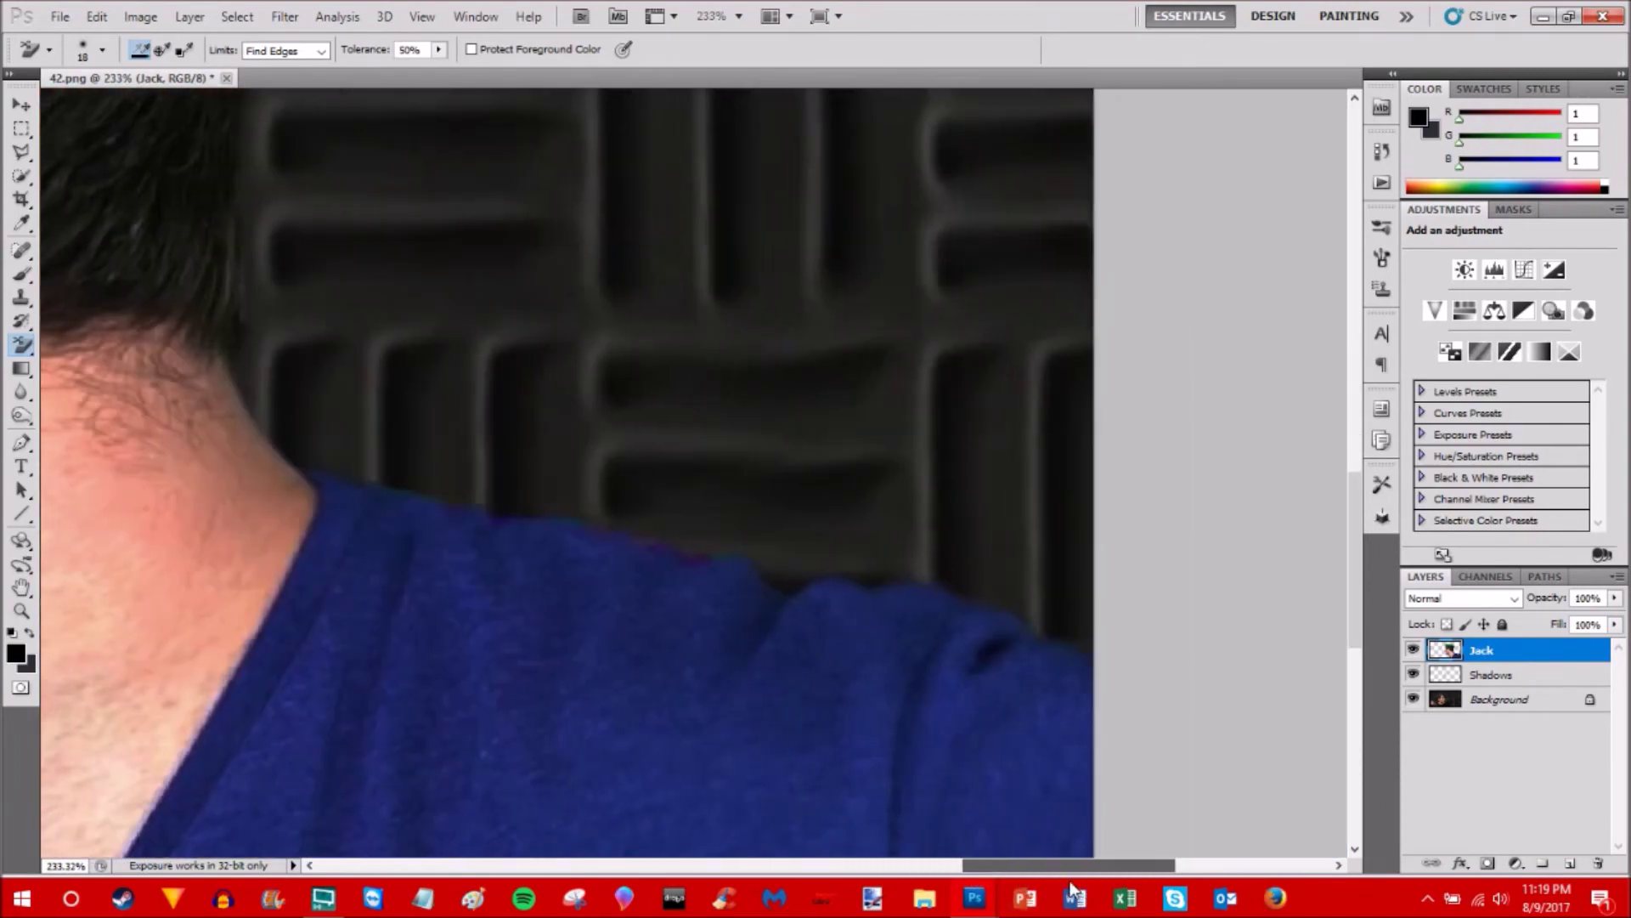
{"action": "mouse_move", "coordinate": [690, 549]}
{"action": "left_mouse_down"}
{"action": "mouse_move", "coordinate": [717, 542]}
{"action": "mouse_move", "coordinate": [620, 518]}
{"action": "left_mouse_up"}
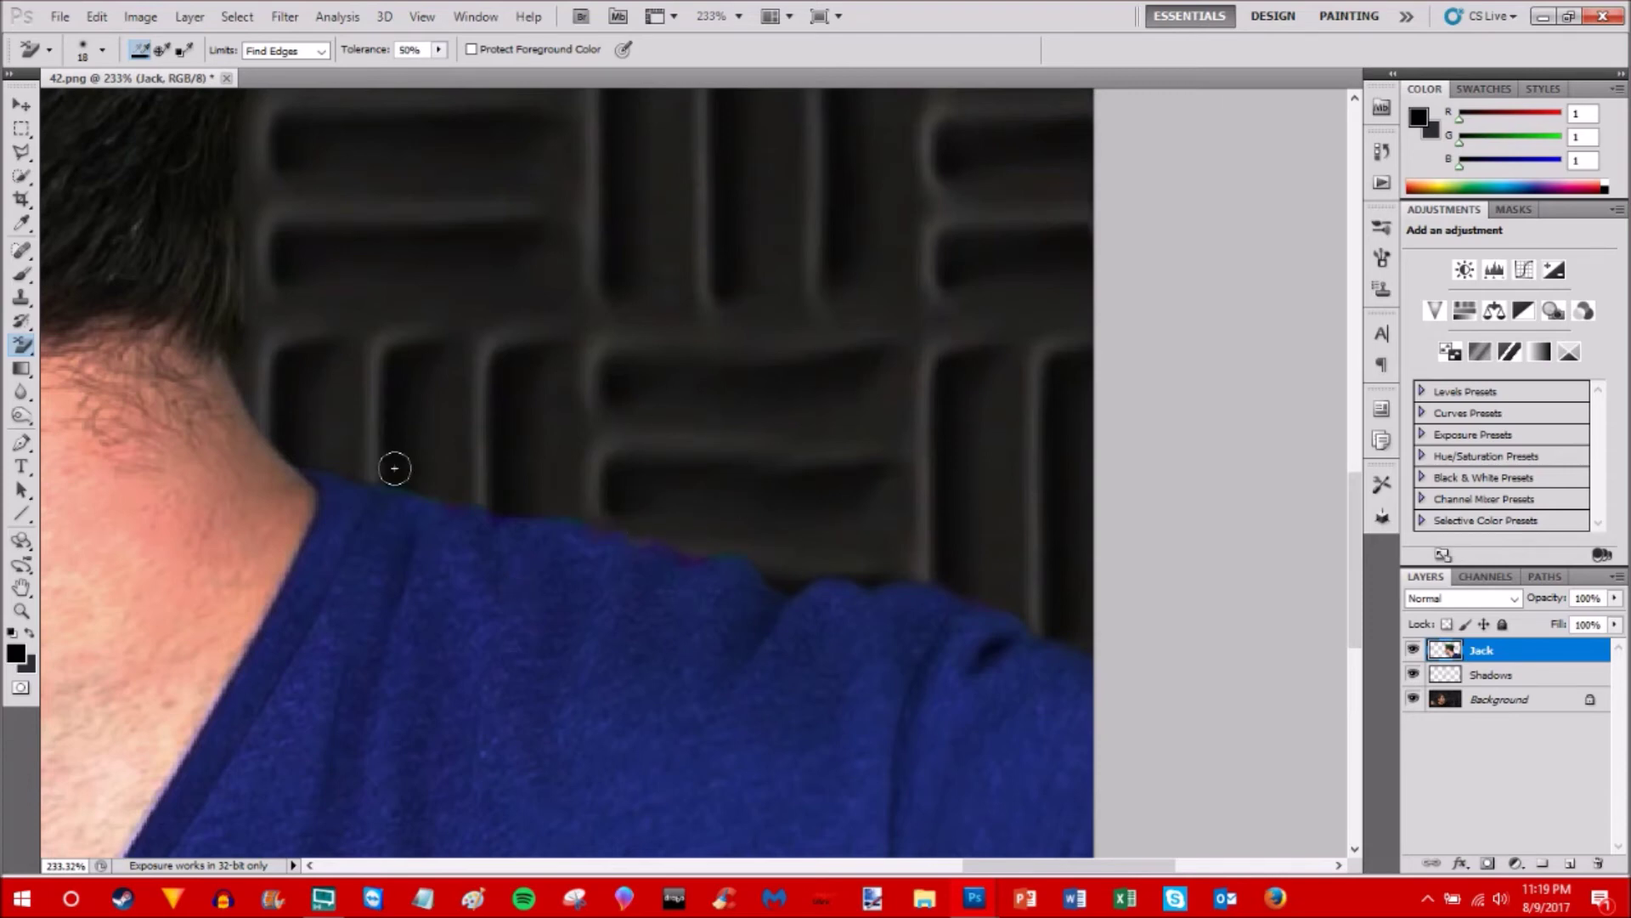
{"action": "left_click_drag", "start_coordinate": [434, 501], "coordinate": [453, 496]}
{"action": "left_click", "coordinate": [23, 393]}
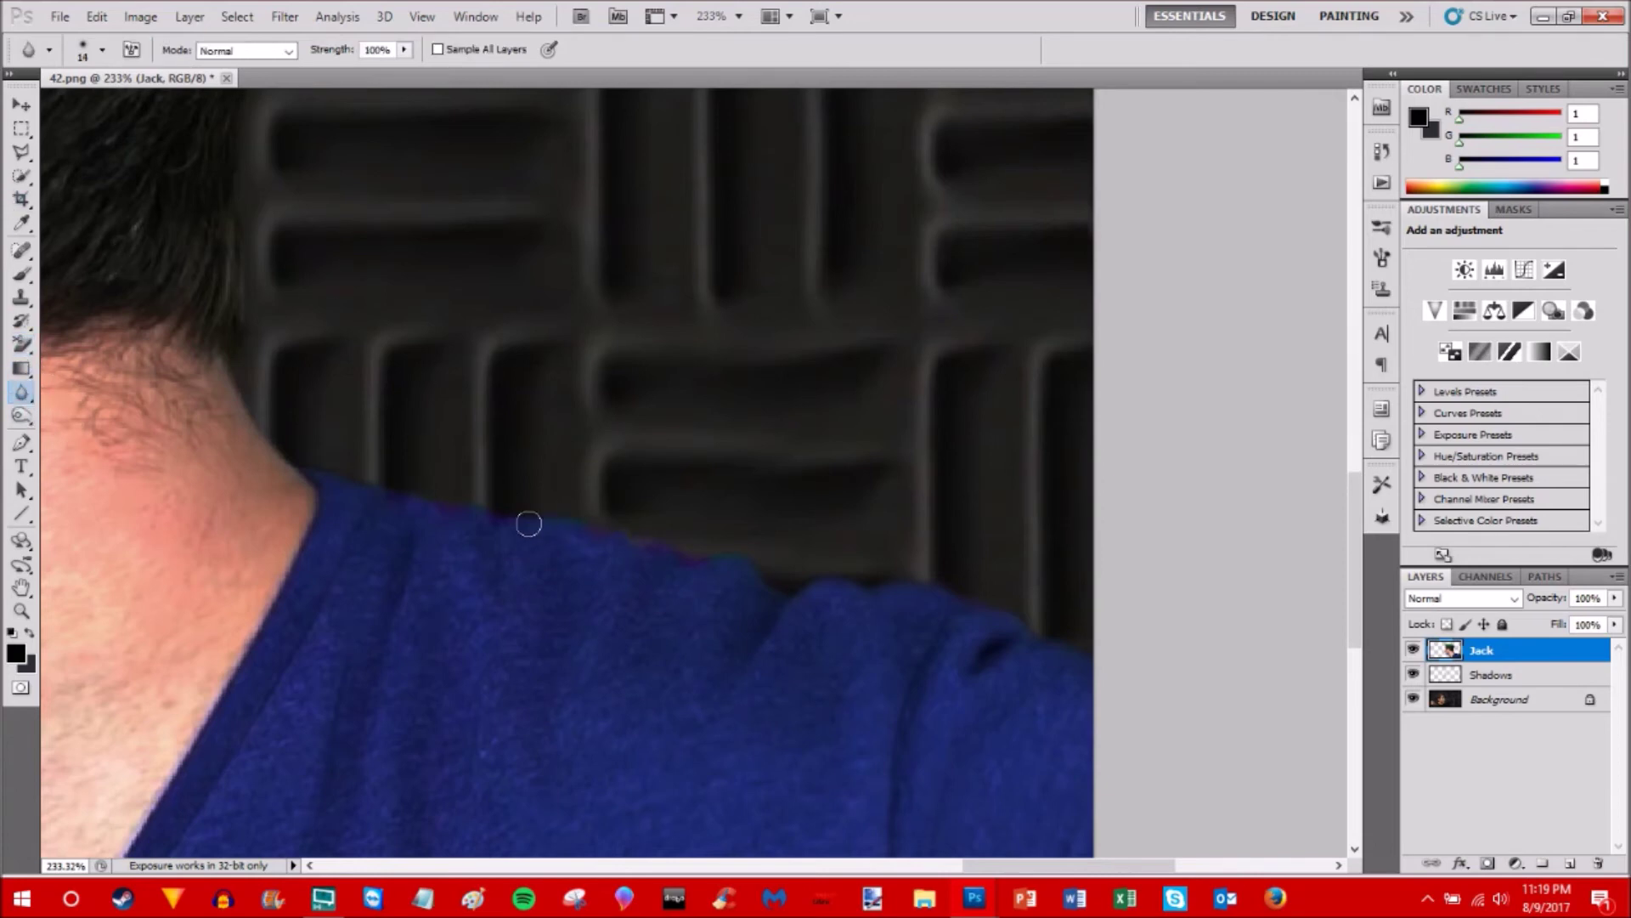
{"action": "left_click_drag", "start_coordinate": [552, 517], "coordinate": [769, 564]}
- Erase the remaining magenta fringe along the top of the blue shoulder with the regular Eraser at 11 px and 20% hardness
{"action": "left_click", "coordinate": [21, 344]}
{"action": "left_click", "coordinate": [83, 352]}
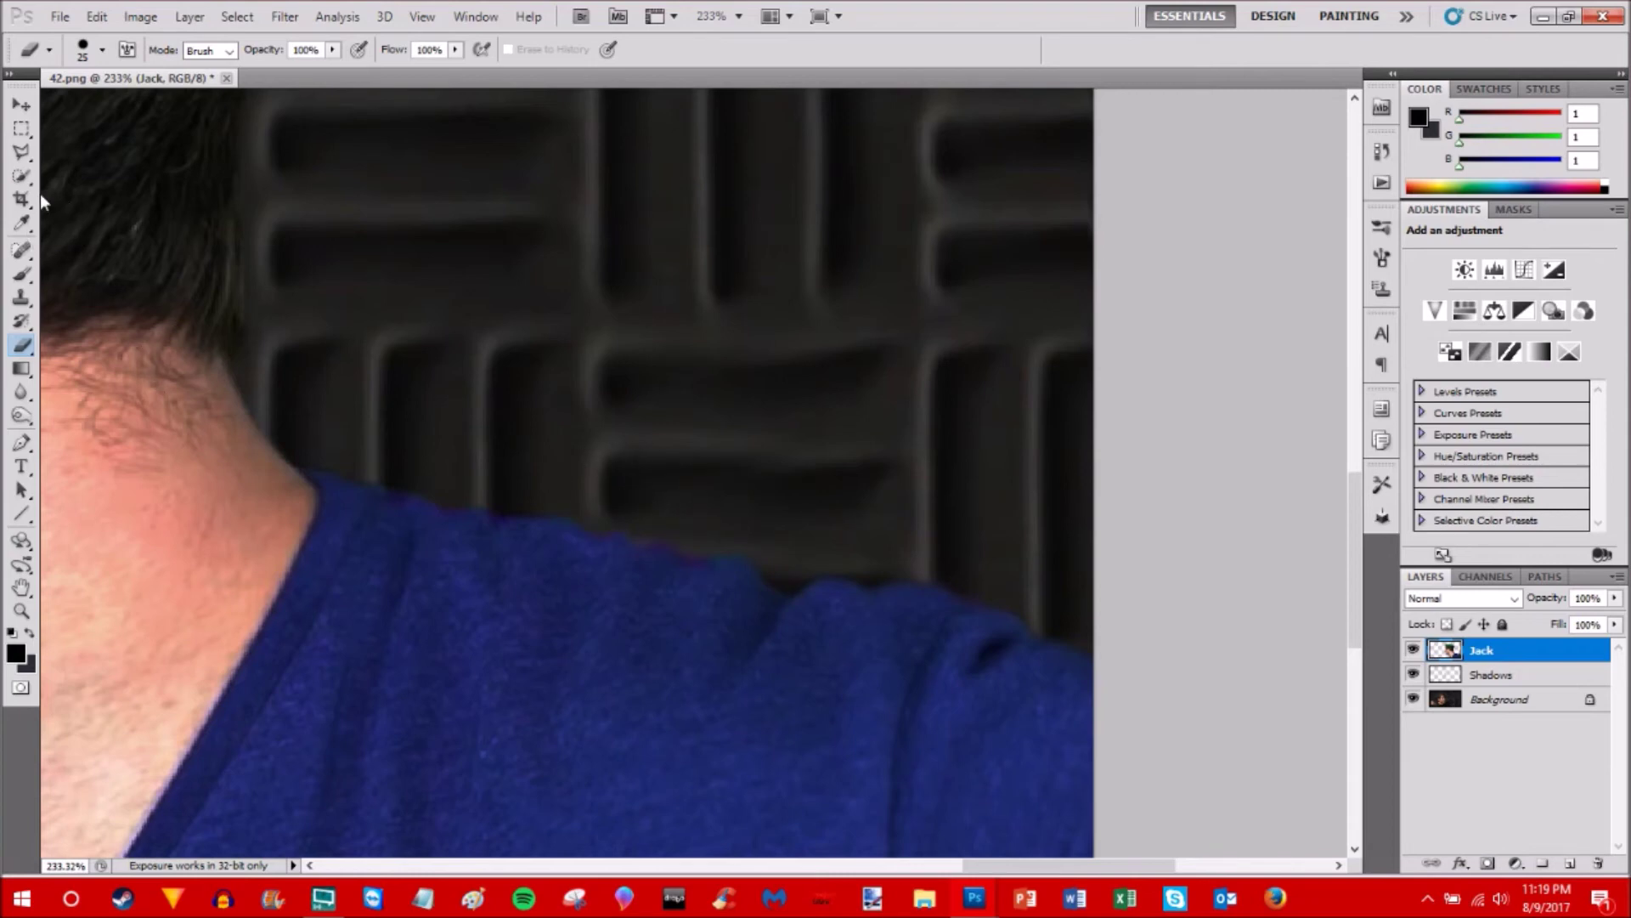
{"action": "left_click", "coordinate": [80, 56]}
{"action": "left_click_drag", "start_coordinate": [53, 109], "coordinate": [45, 110]}
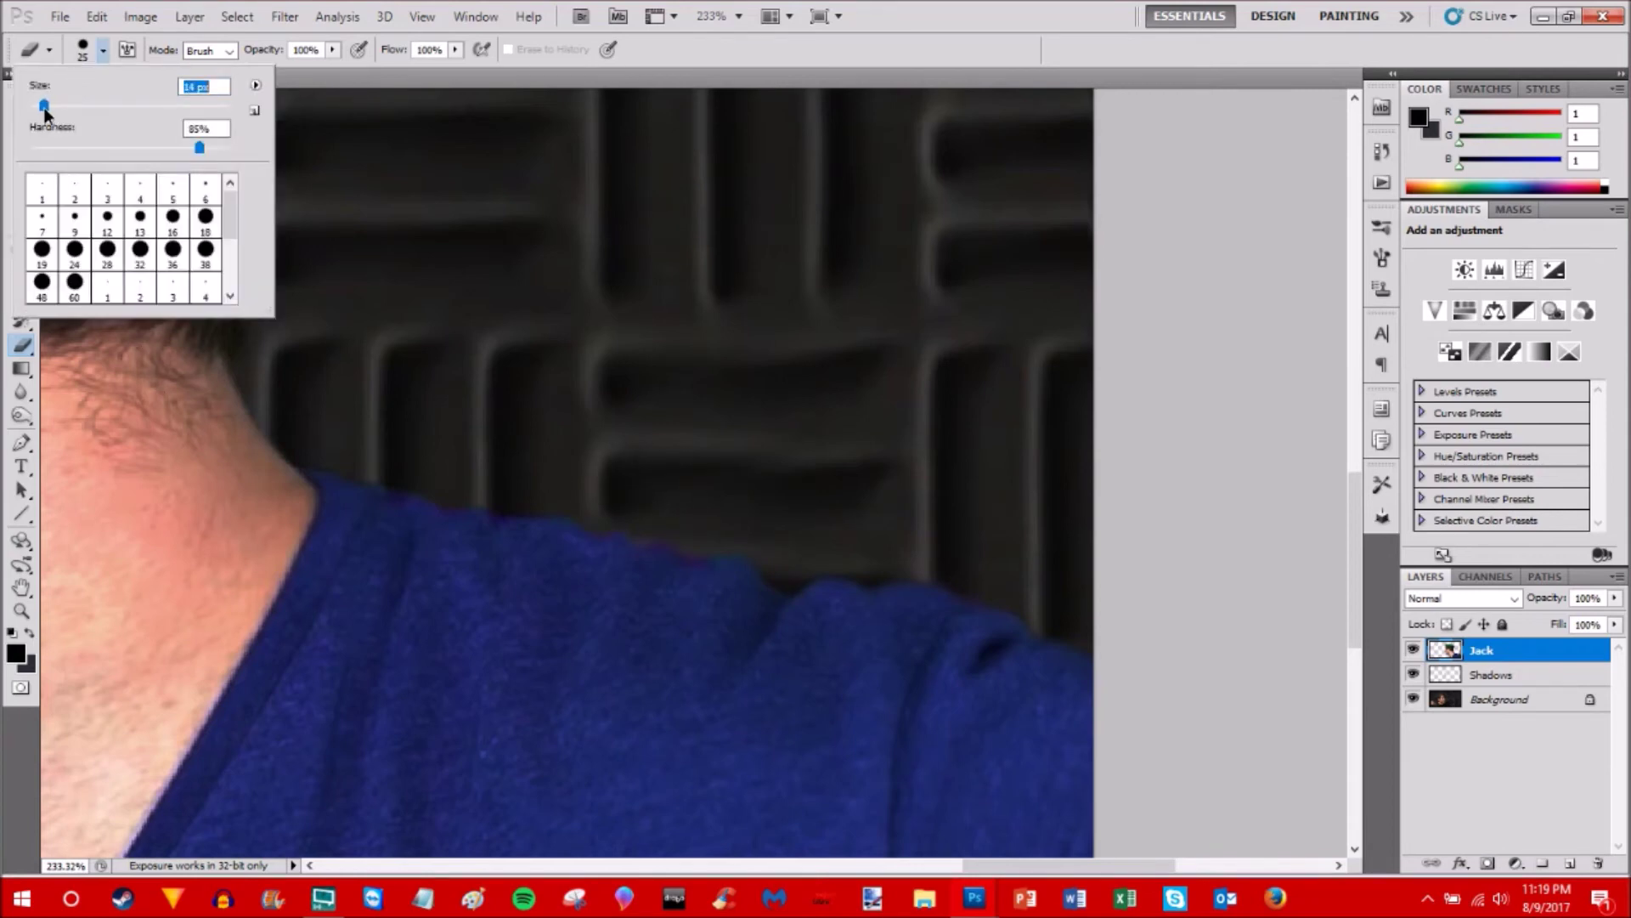
{"action": "left_click", "coordinate": [70, 149]}
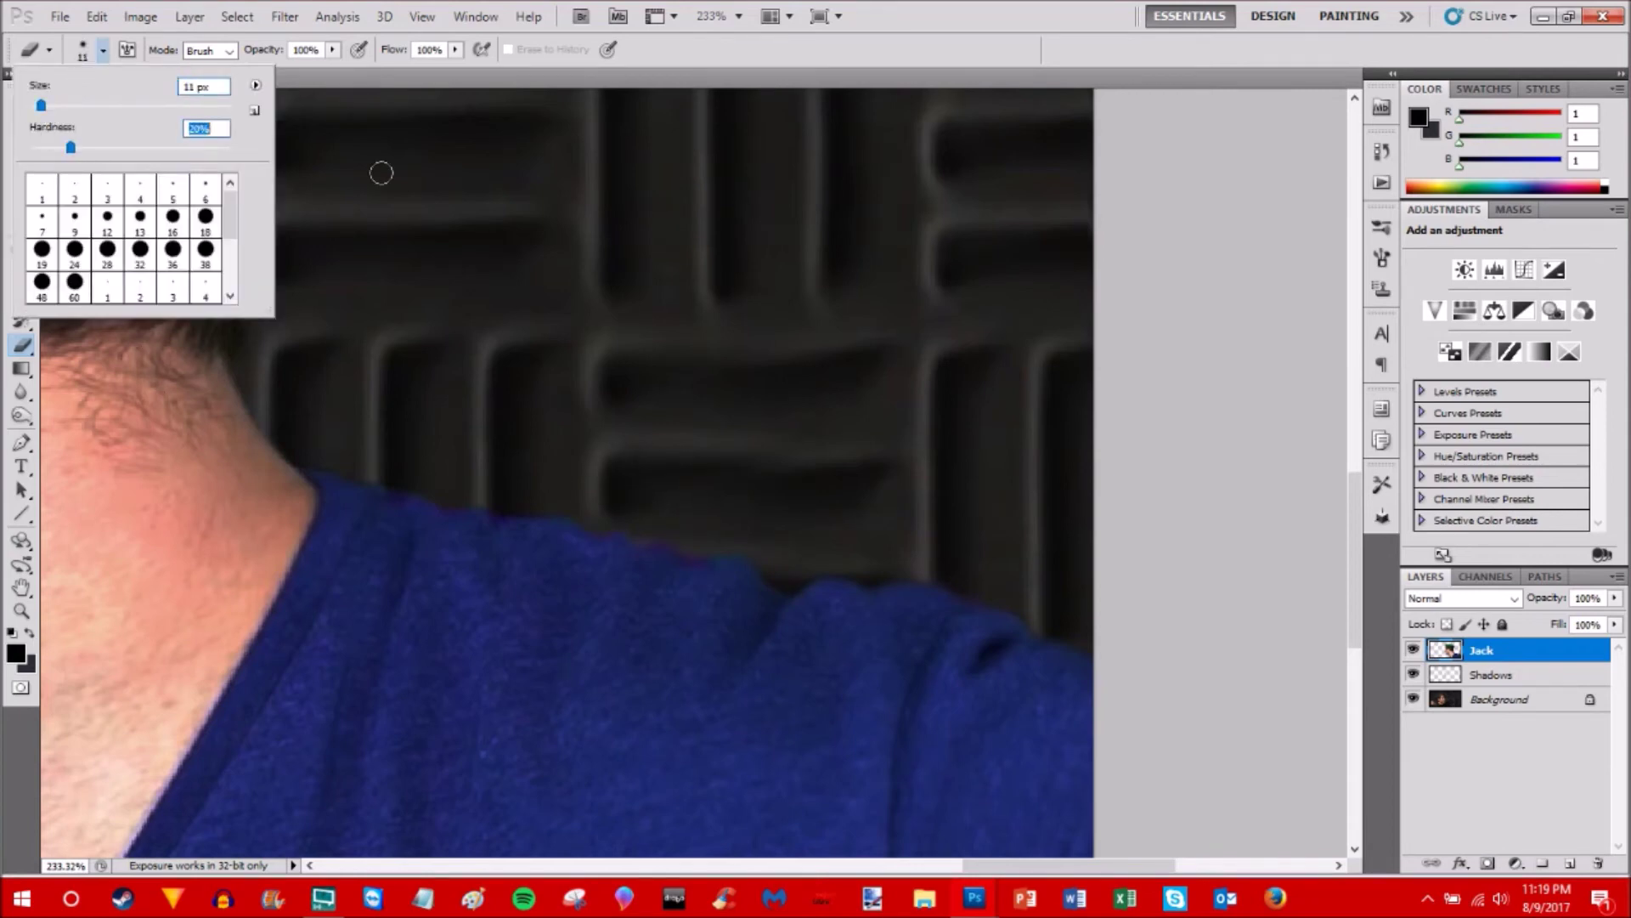
{"action": "left_click", "coordinate": [630, 521]}
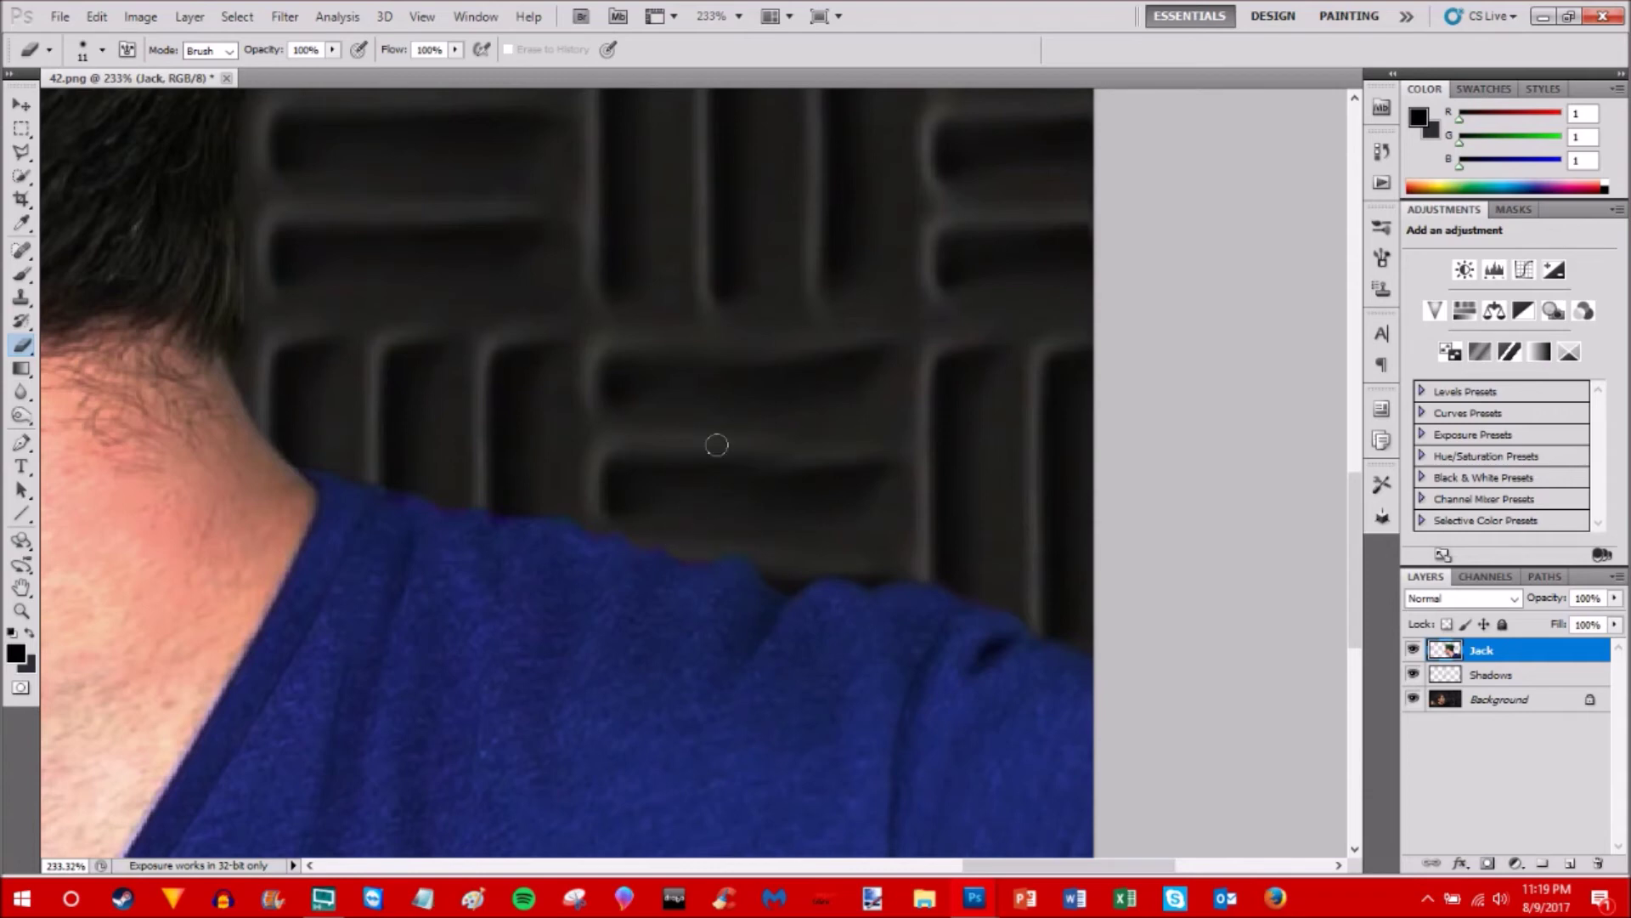
- Apply a Gaussian Blur with a 0.4-pixel radius to the Jack layer
{"action": "scroll", "coordinate": [714, 447], "scroll_direction": "down", "scroll_amount": 5}
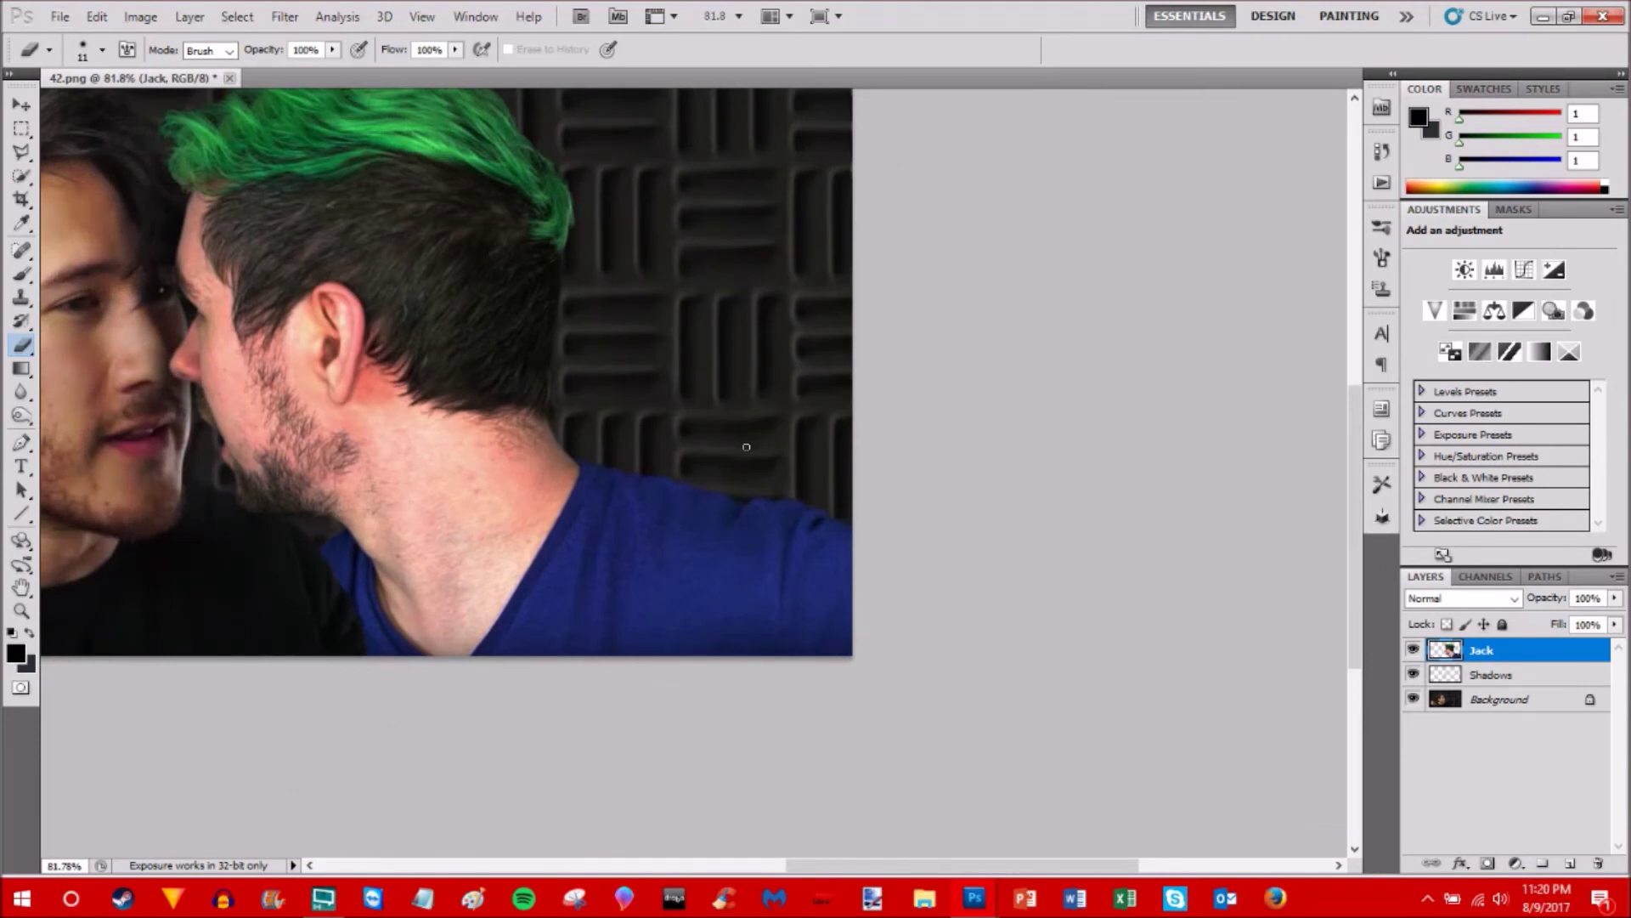
{"action": "scroll", "coordinate": [746, 447], "scroll_direction": "down", "scroll_amount": 1}
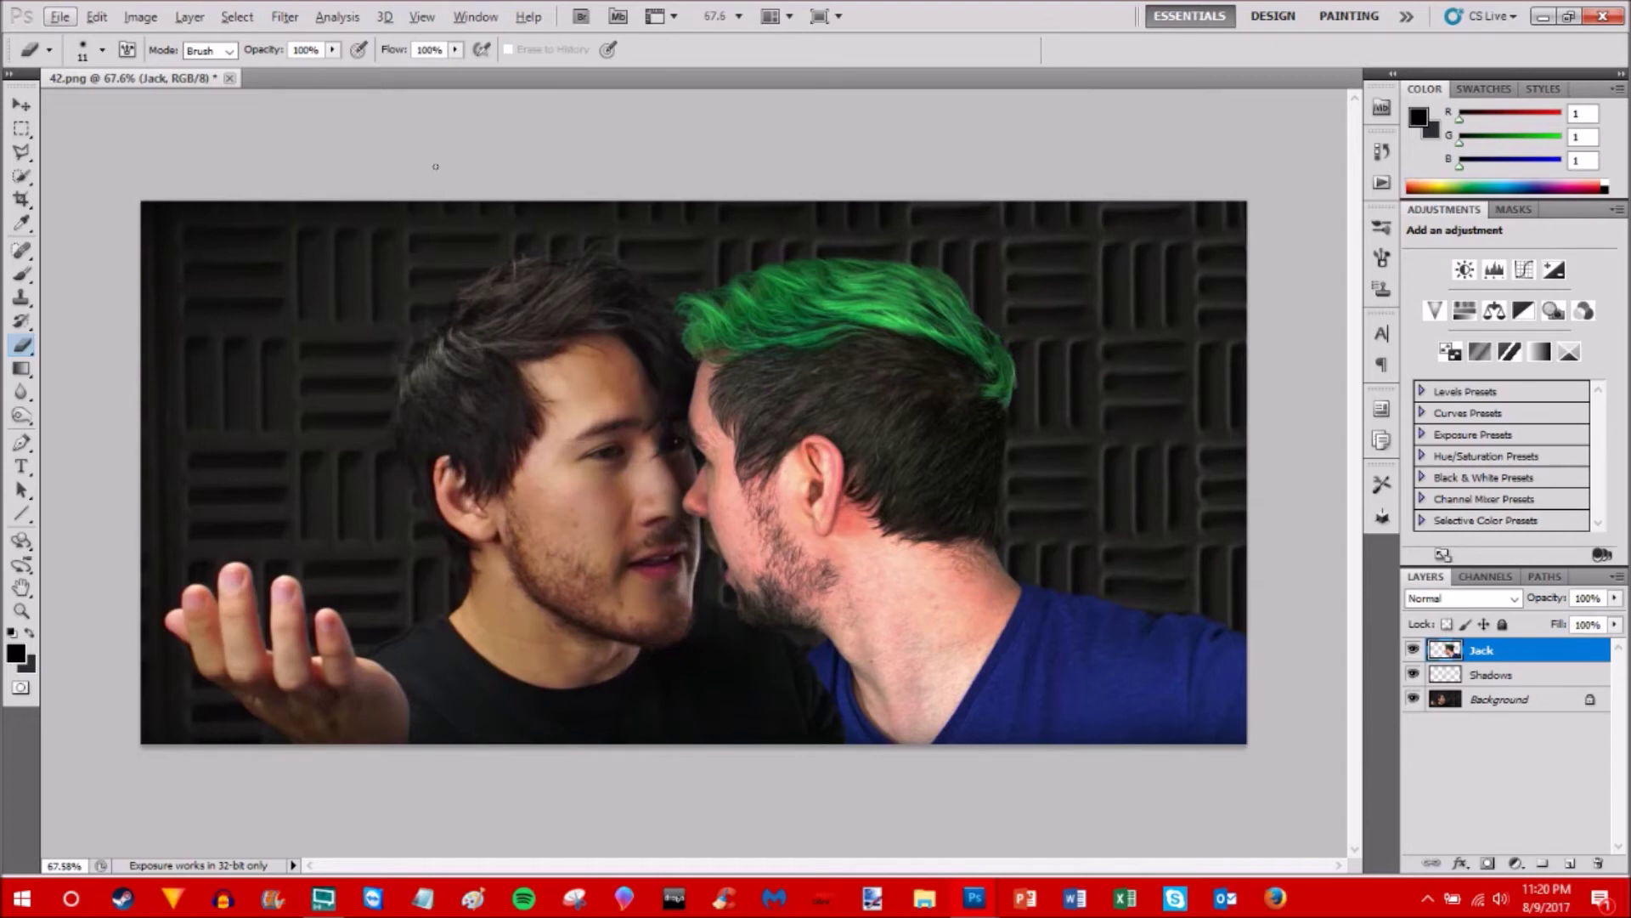
{"action": "left_click", "coordinate": [286, 17]}
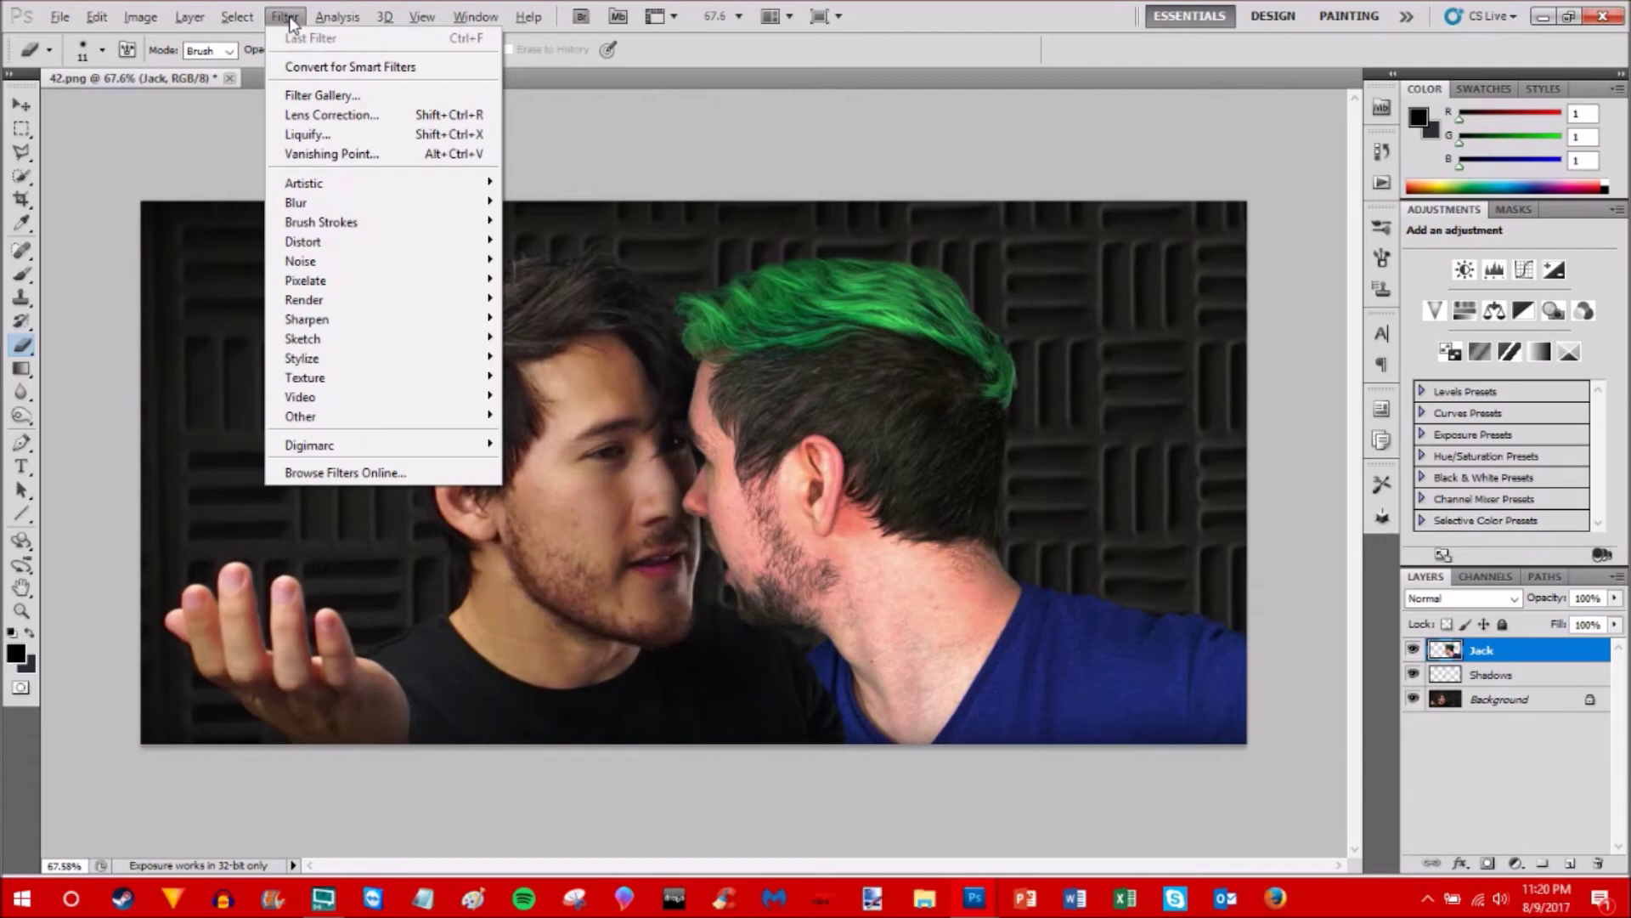
{"action": "mouse_move", "coordinate": [360, 228]}
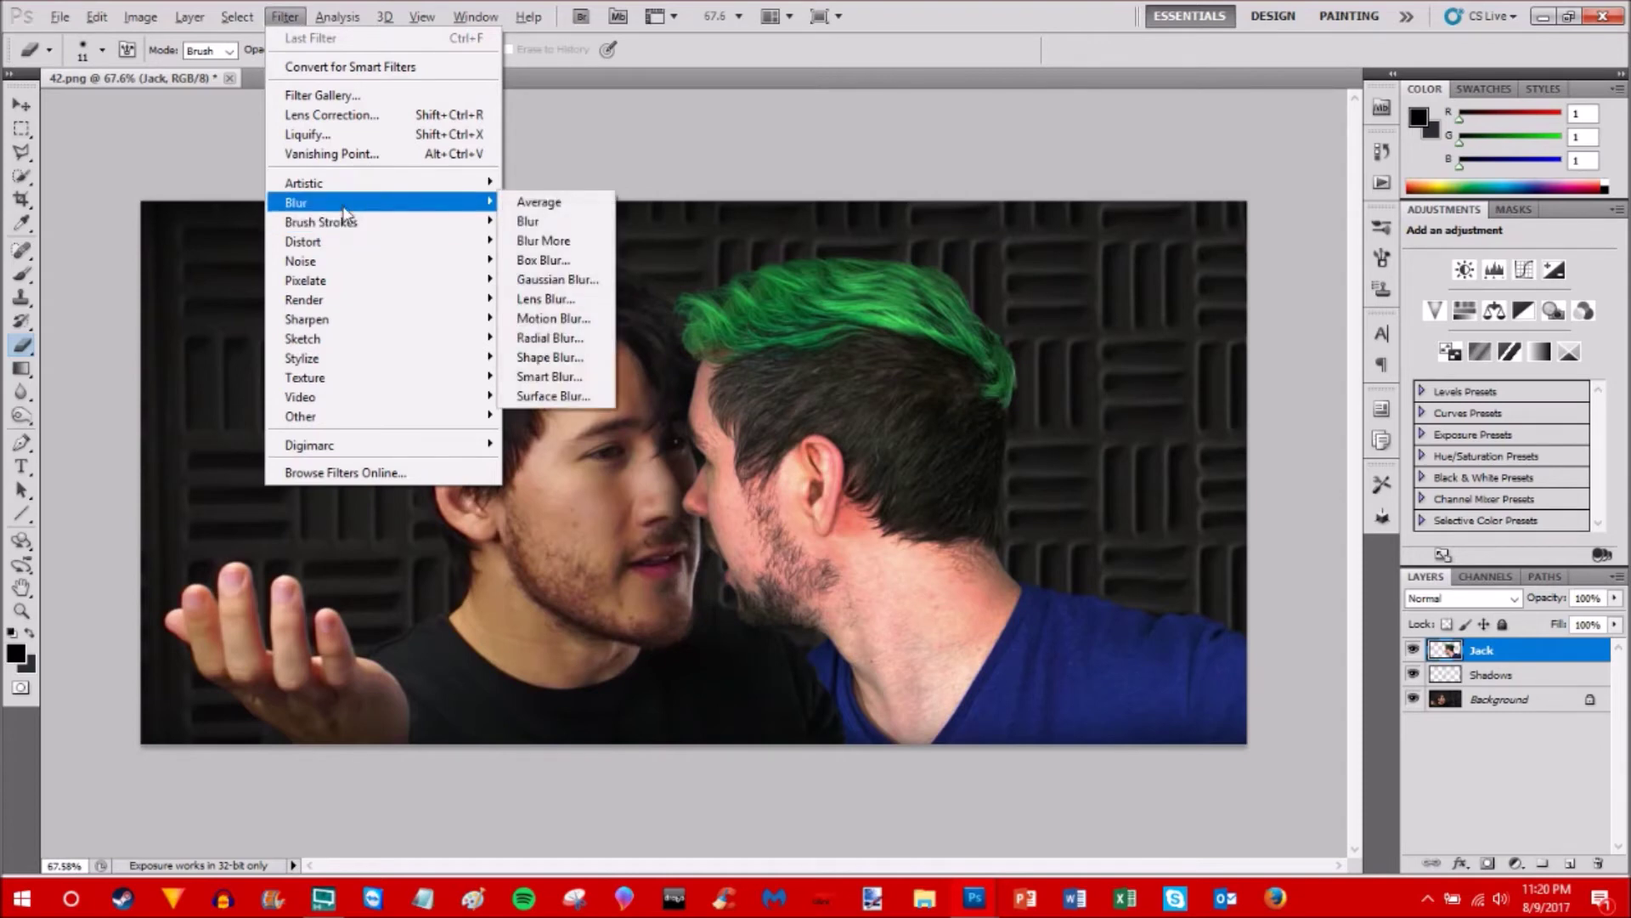
{"action": "left_click", "coordinate": [581, 287]}
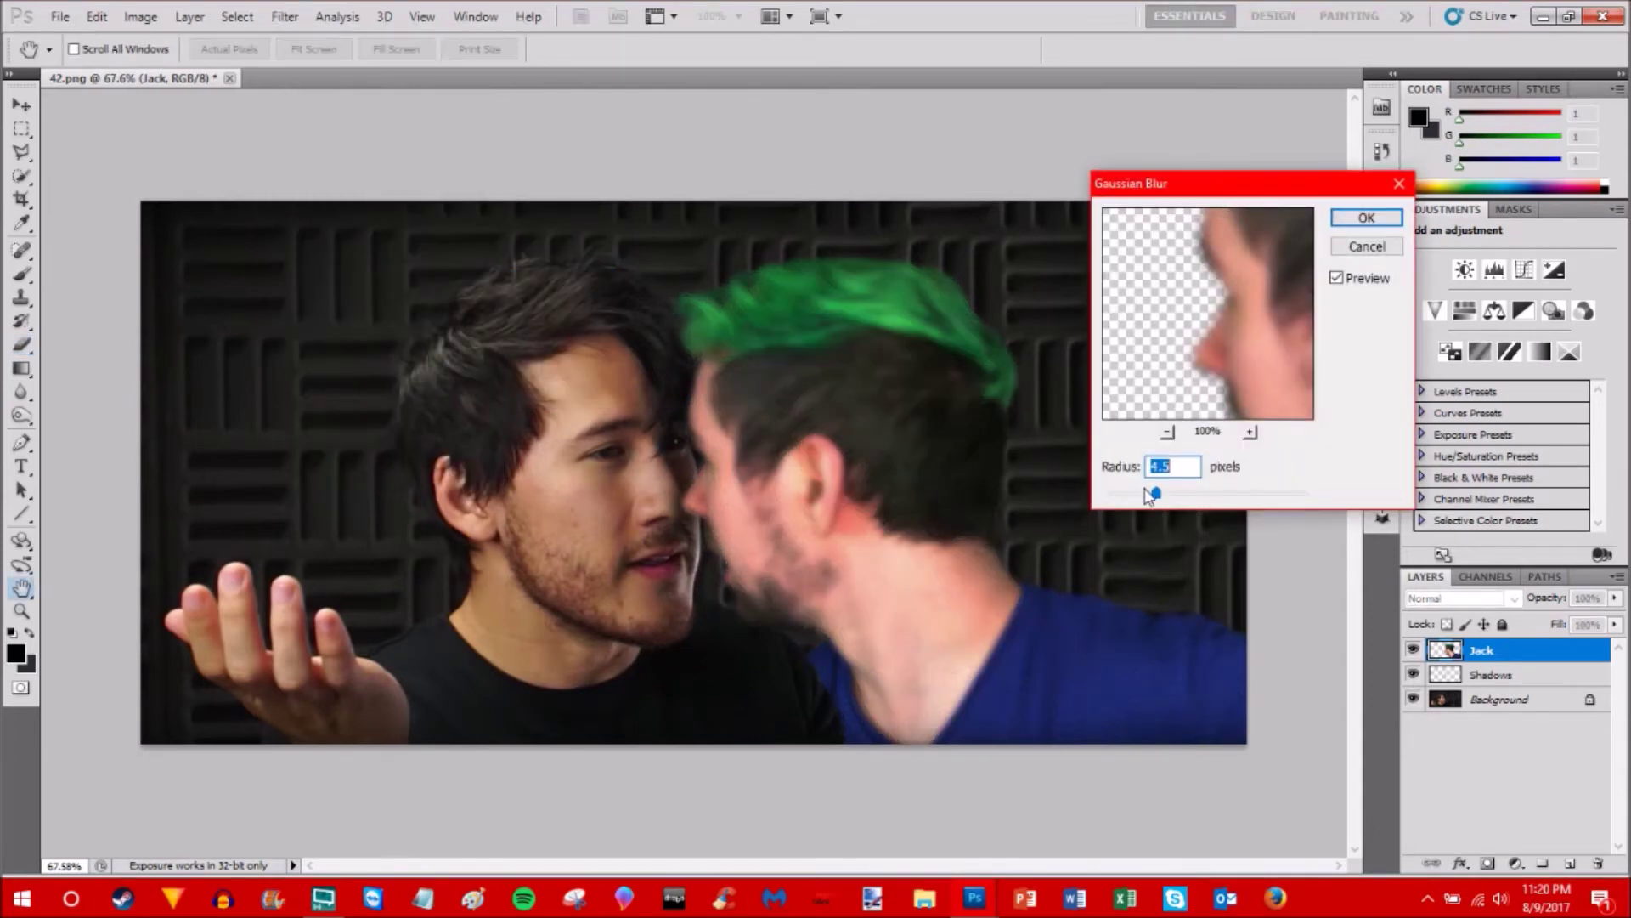
{"action": "left_click_drag", "start_coordinate": [1155, 495], "coordinate": [1113, 498]}
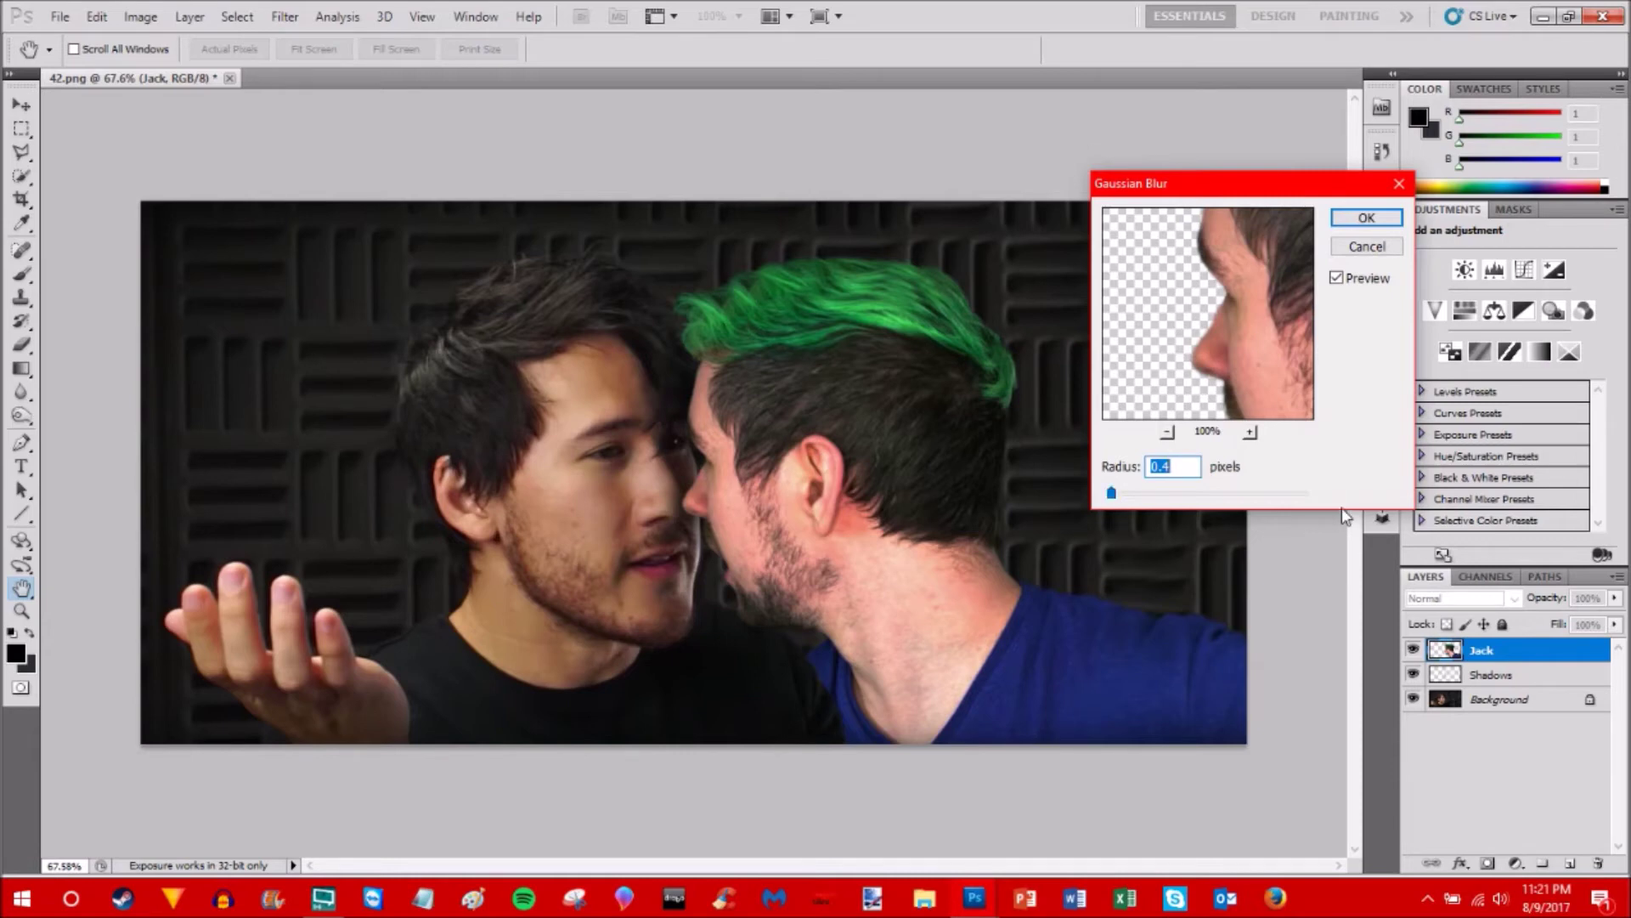
{"action": "left_click", "coordinate": [1378, 219]}
{"action": "key", "text": "e"}
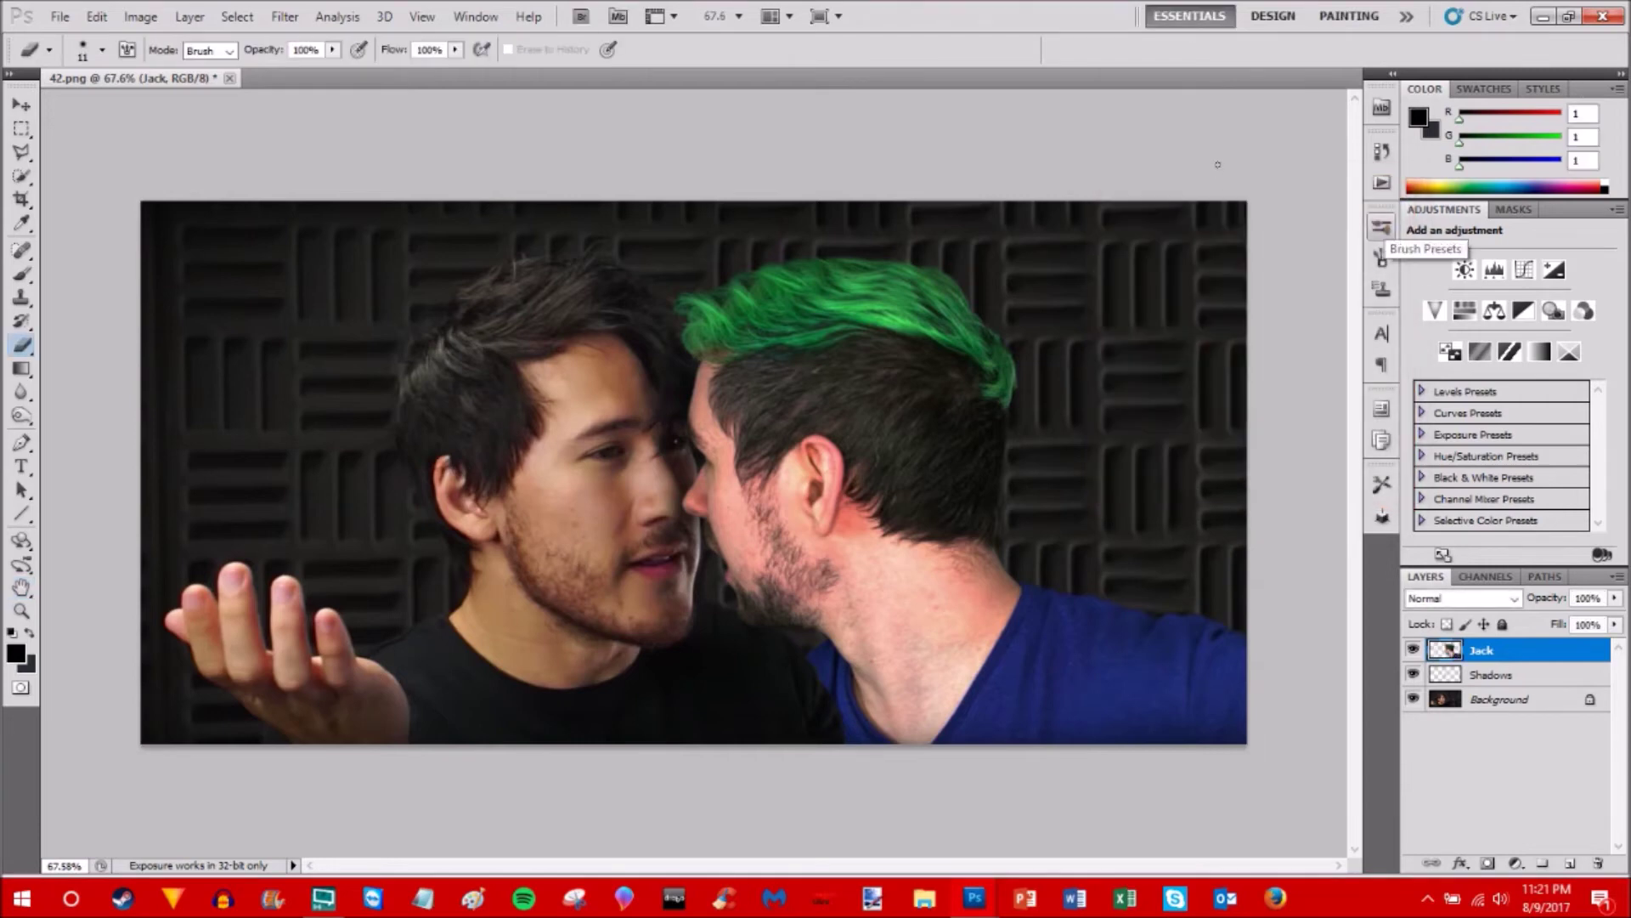
- Crop the image to a rectangular selection around both men, cutting off part of the raised hand and the far shoulder
{"action": "scroll", "coordinate": [1088, 257], "scroll_direction": "down", "scroll_amount": 1}
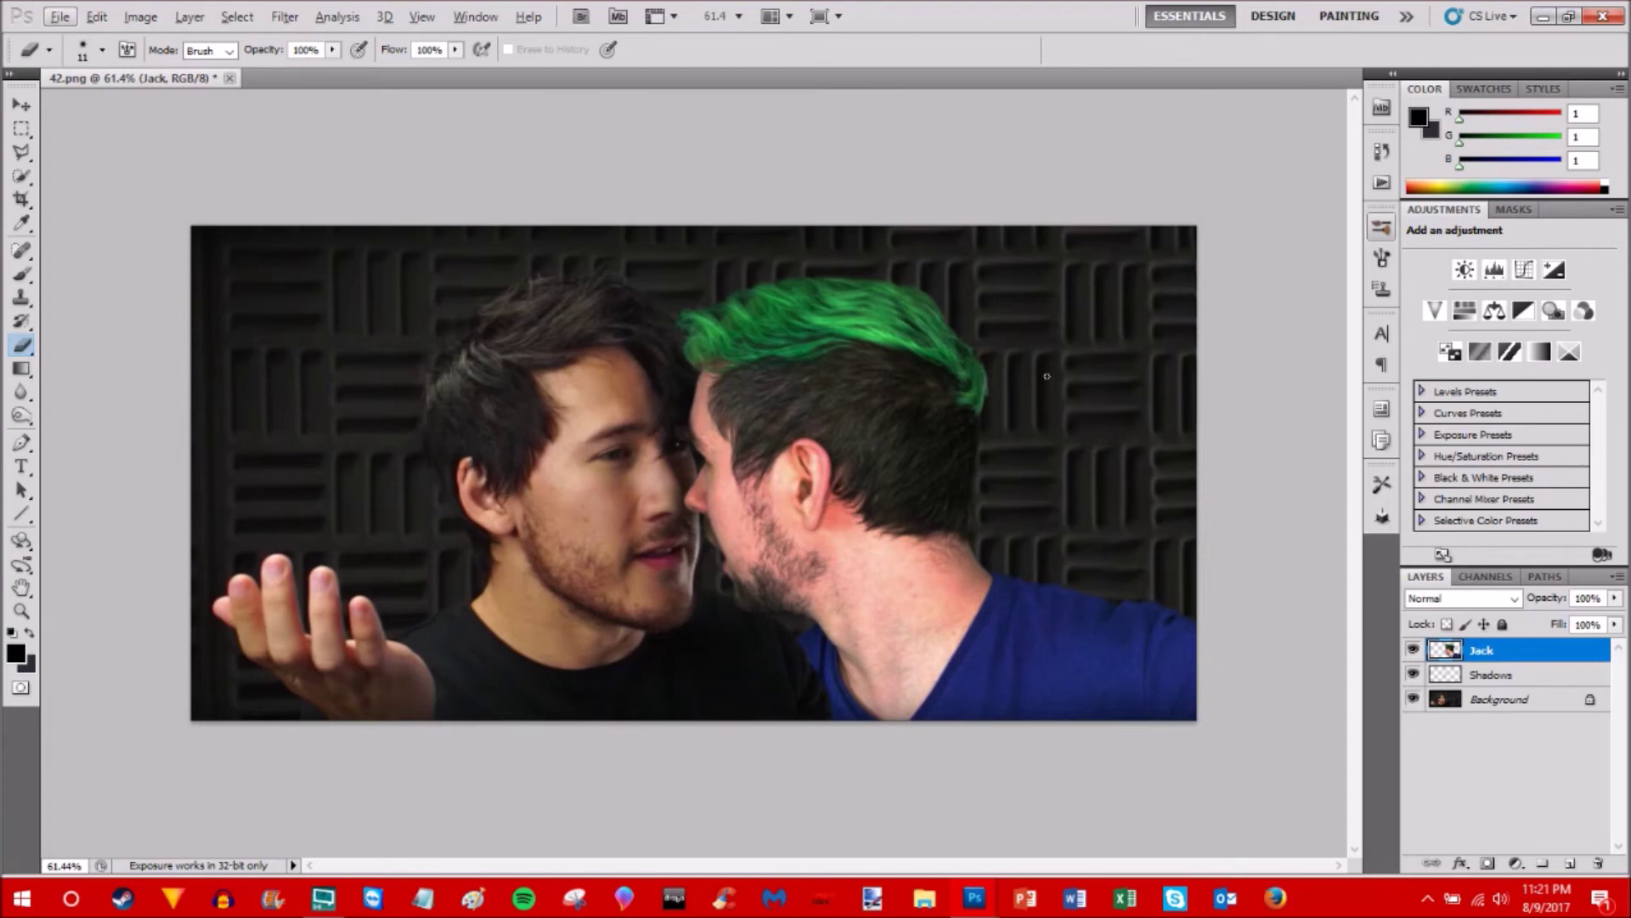
{"action": "scroll", "coordinate": [973, 463], "scroll_direction": "down", "scroll_amount": 1}
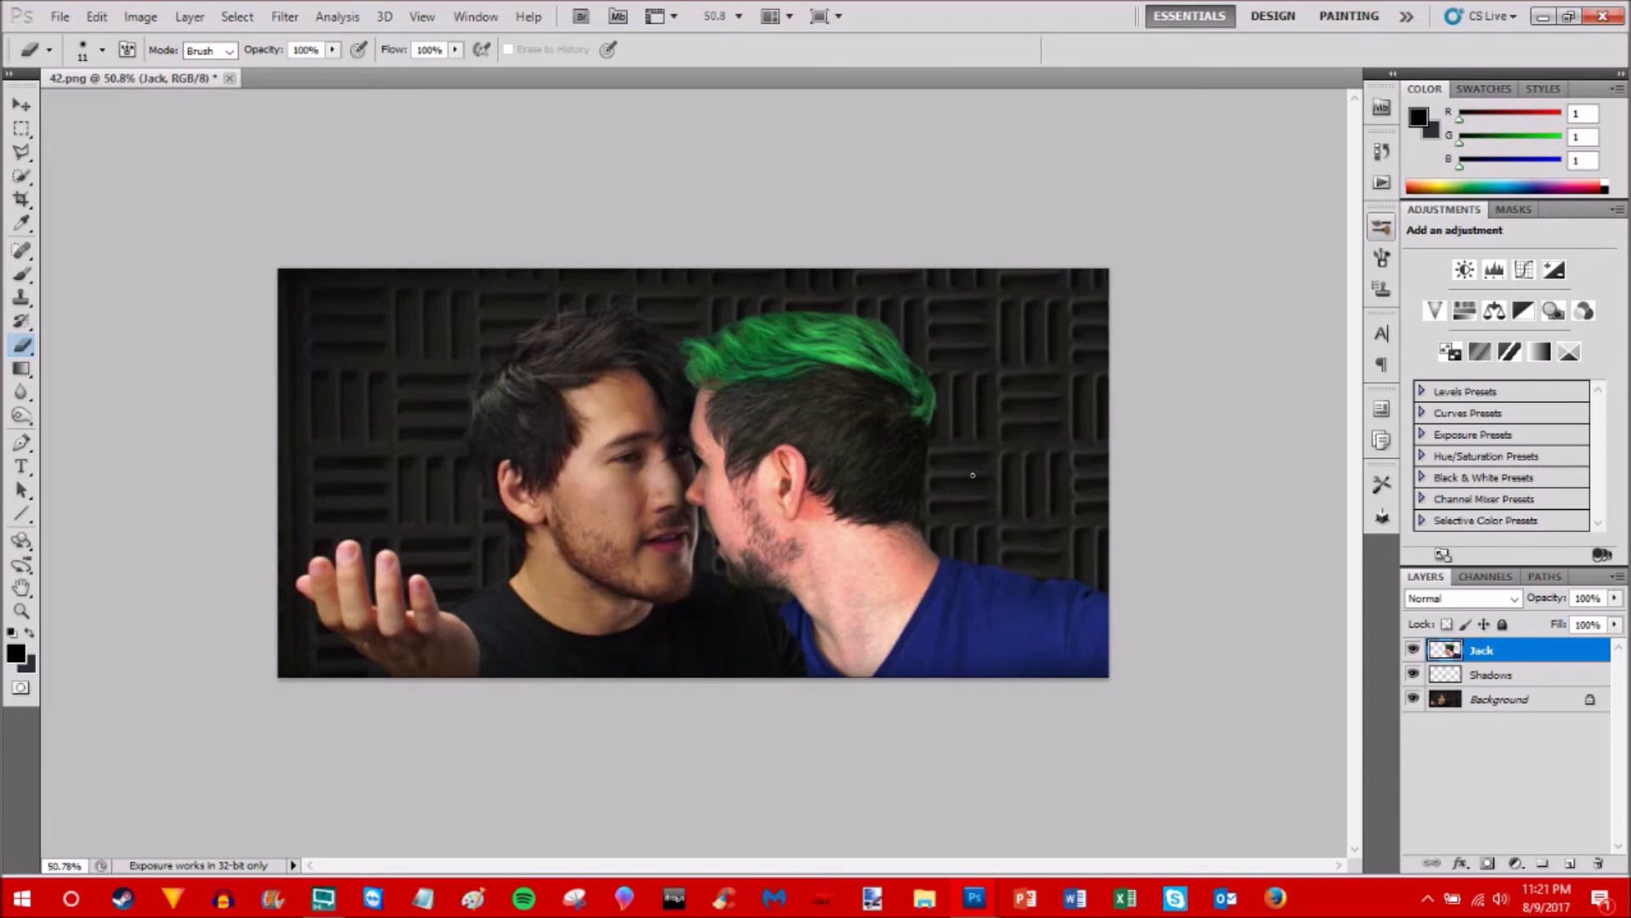
{"action": "left_click", "coordinate": [22, 129]}
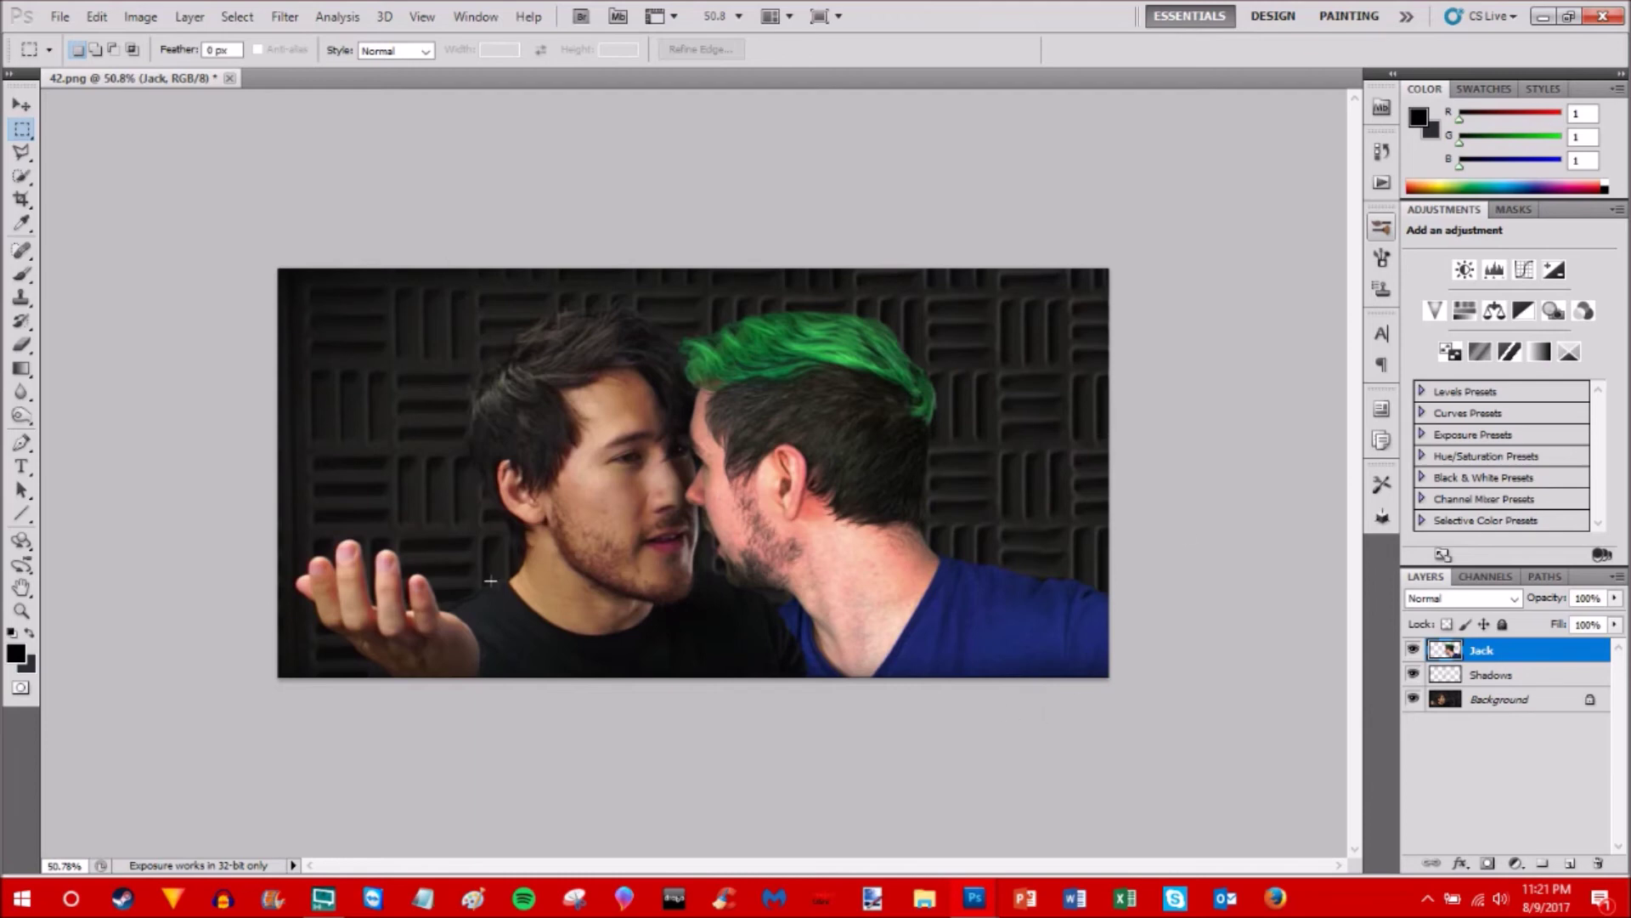
{"action": "left_click_drag", "start_coordinate": [999, 679], "coordinate": [399, 231]}
{"action": "left_click", "coordinate": [140, 16]}
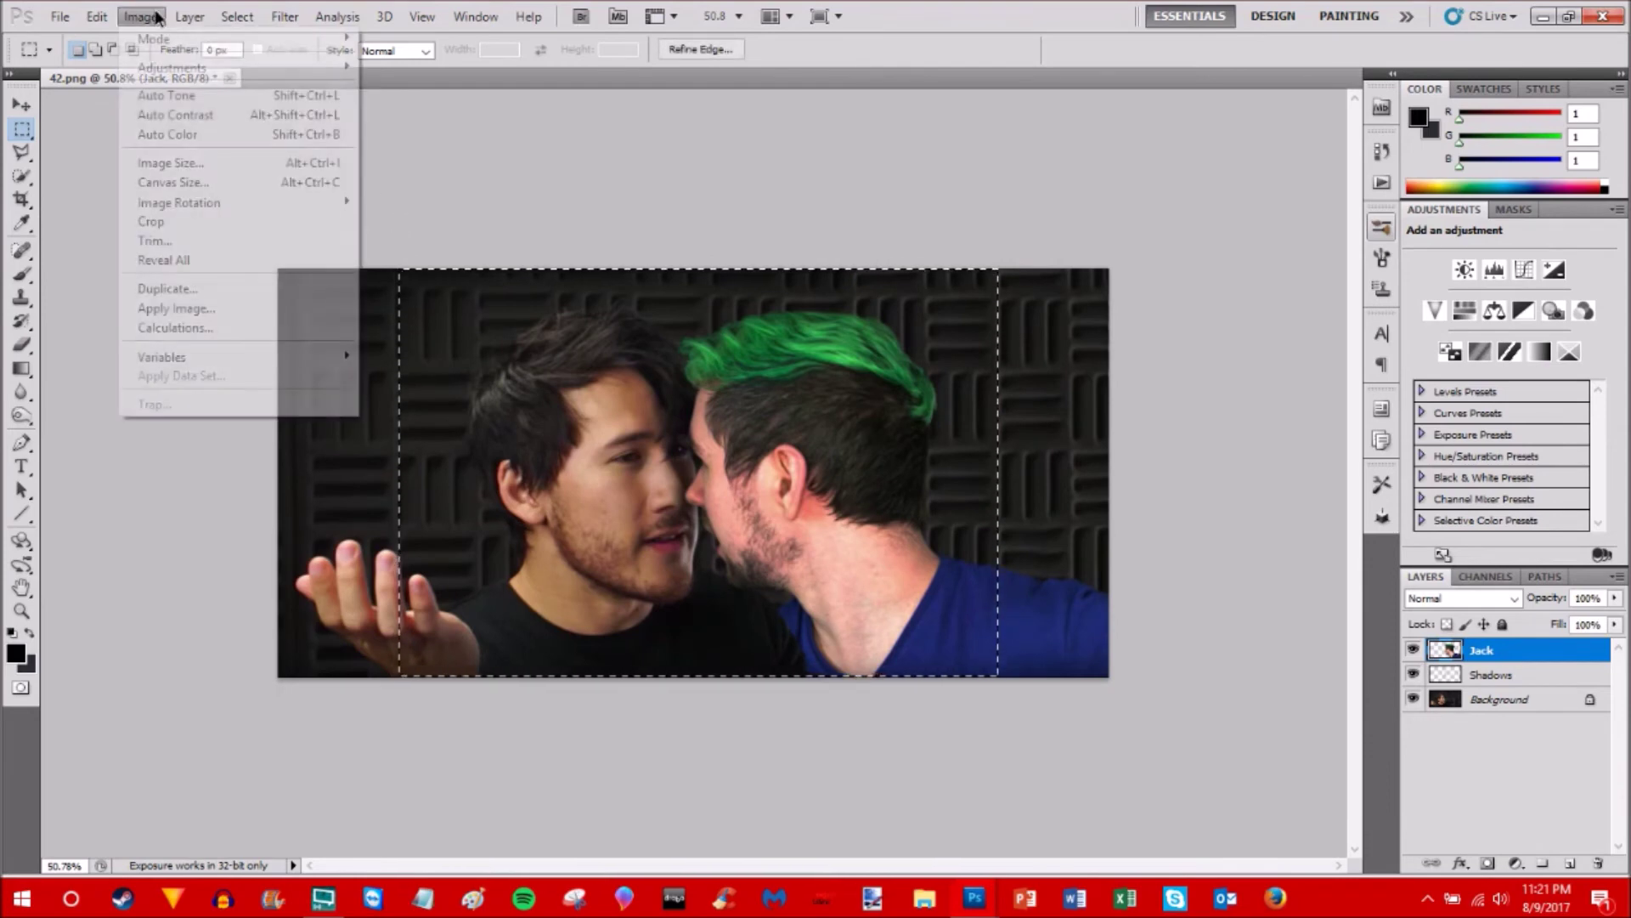
{"action": "left_click", "coordinate": [194, 230]}
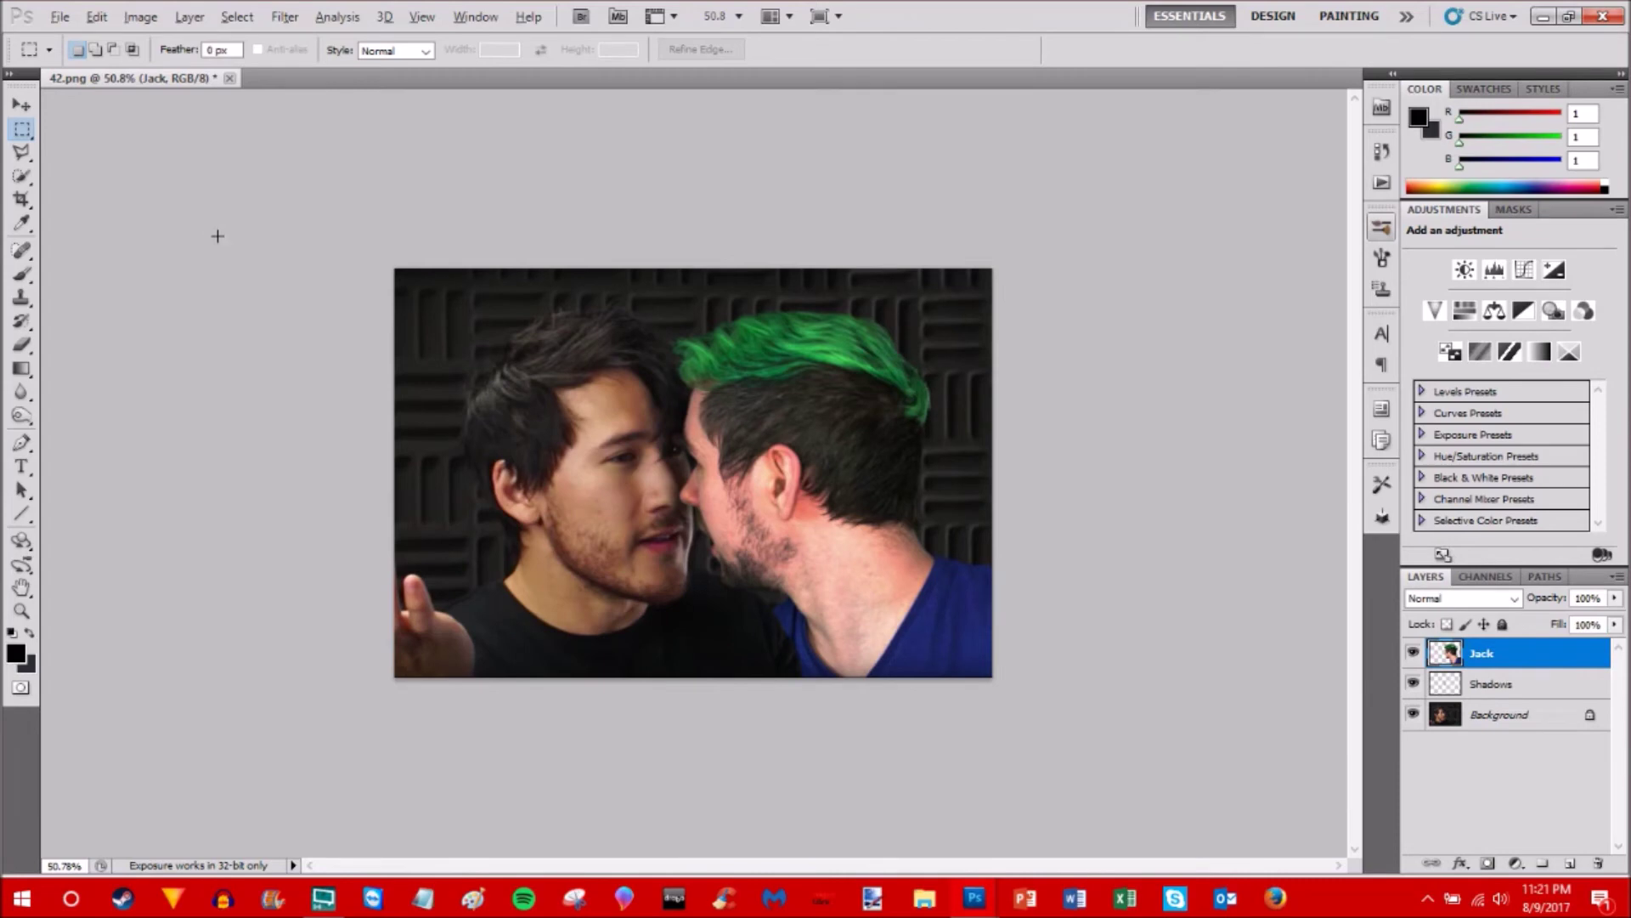
- Try shading the blue shirt and neck below the beard with a black brush at 14% opacity, and revert the strokes through the history
{"action": "scroll", "coordinate": [220, 239], "scroll_direction": "up", "scroll_amount": 7}
{"action": "scroll", "coordinate": [223, 240], "scroll_direction": "down", "scroll_amount": 1}
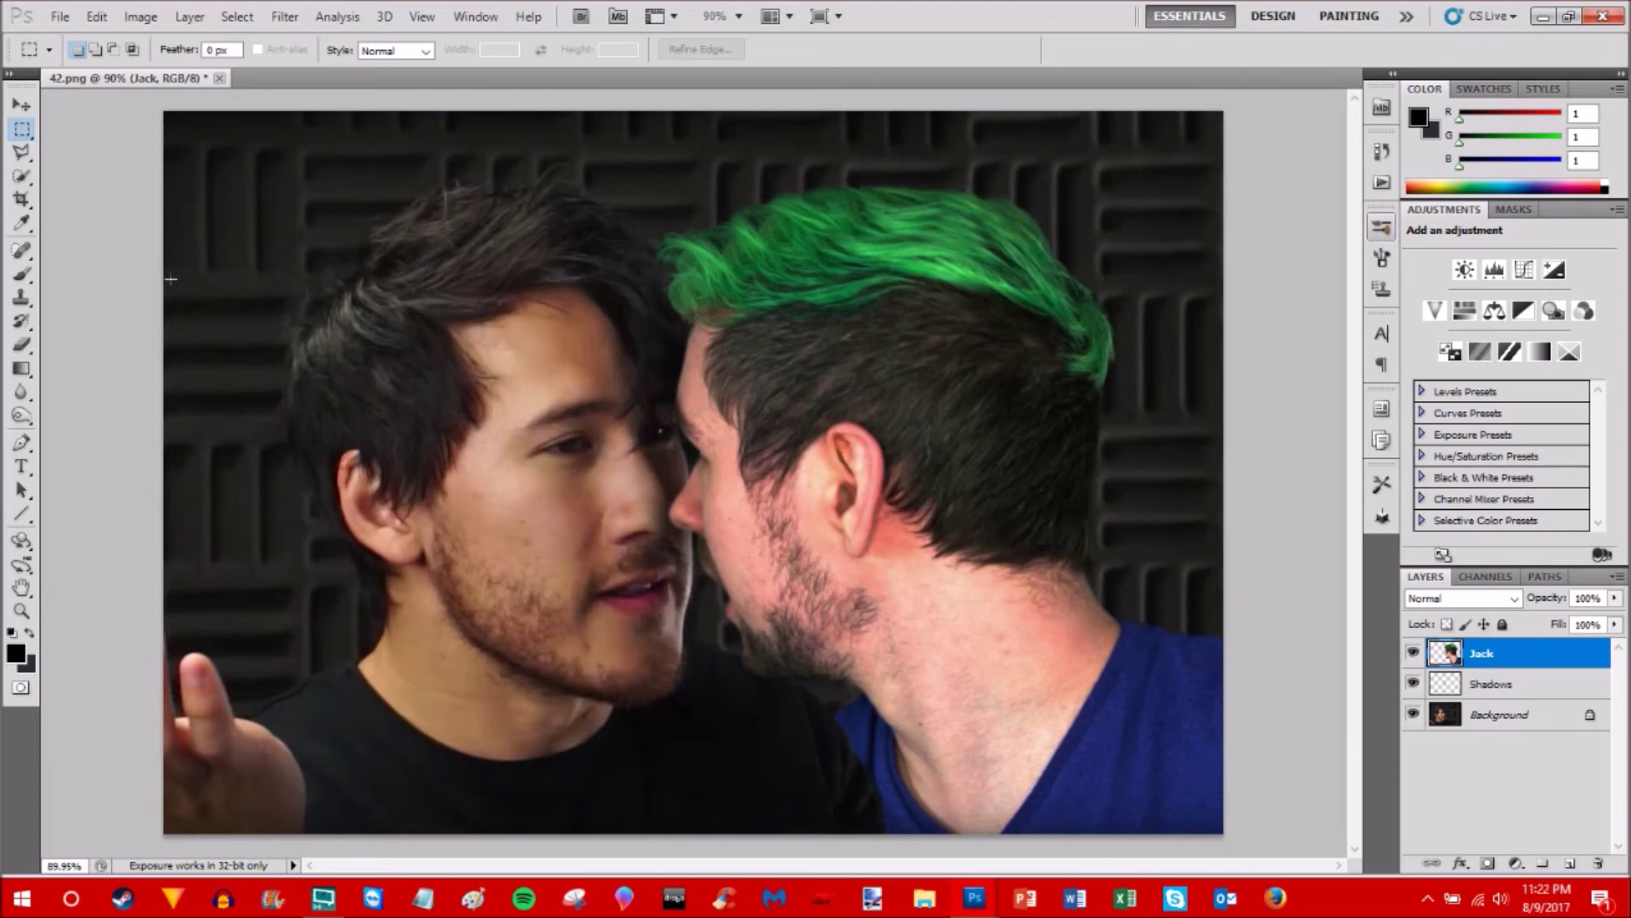
{"action": "left_click", "coordinate": [22, 275]}
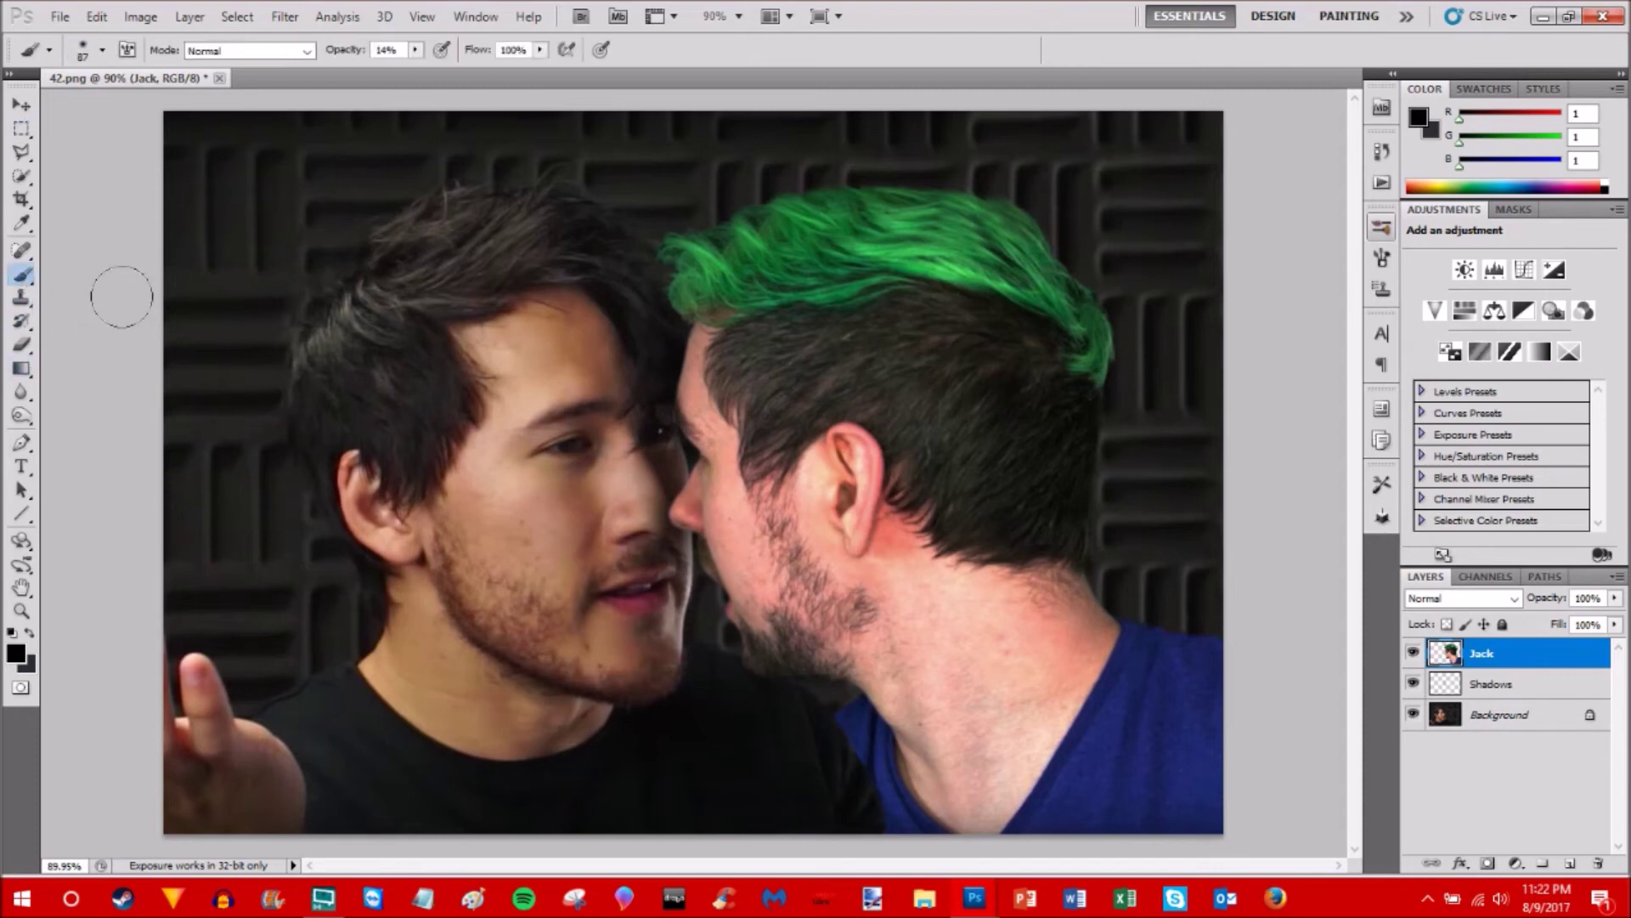
{"action": "mouse_move", "coordinate": [825, 731]}
{"action": "left_mouse_down"}
{"action": "mouse_move", "coordinate": [896, 832]}
{"action": "mouse_move", "coordinate": [864, 761]}
{"action": "mouse_move", "coordinate": [831, 740]}
{"action": "mouse_move", "coordinate": [864, 767]}
{"action": "mouse_move", "coordinate": [841, 729]}
{"action": "mouse_move", "coordinate": [902, 828]}
{"action": "left_mouse_up"}
{"action": "mouse_move", "coordinate": [904, 650]}
{"action": "left_mouse_down"}
{"action": "mouse_move", "coordinate": [903, 724]}
{"action": "mouse_move", "coordinate": [813, 766]}
{"action": "mouse_move", "coordinate": [830, 745]}
{"action": "mouse_move", "coordinate": [894, 841]}
{"action": "mouse_move", "coordinate": [996, 830]}
{"action": "left_mouse_up"}
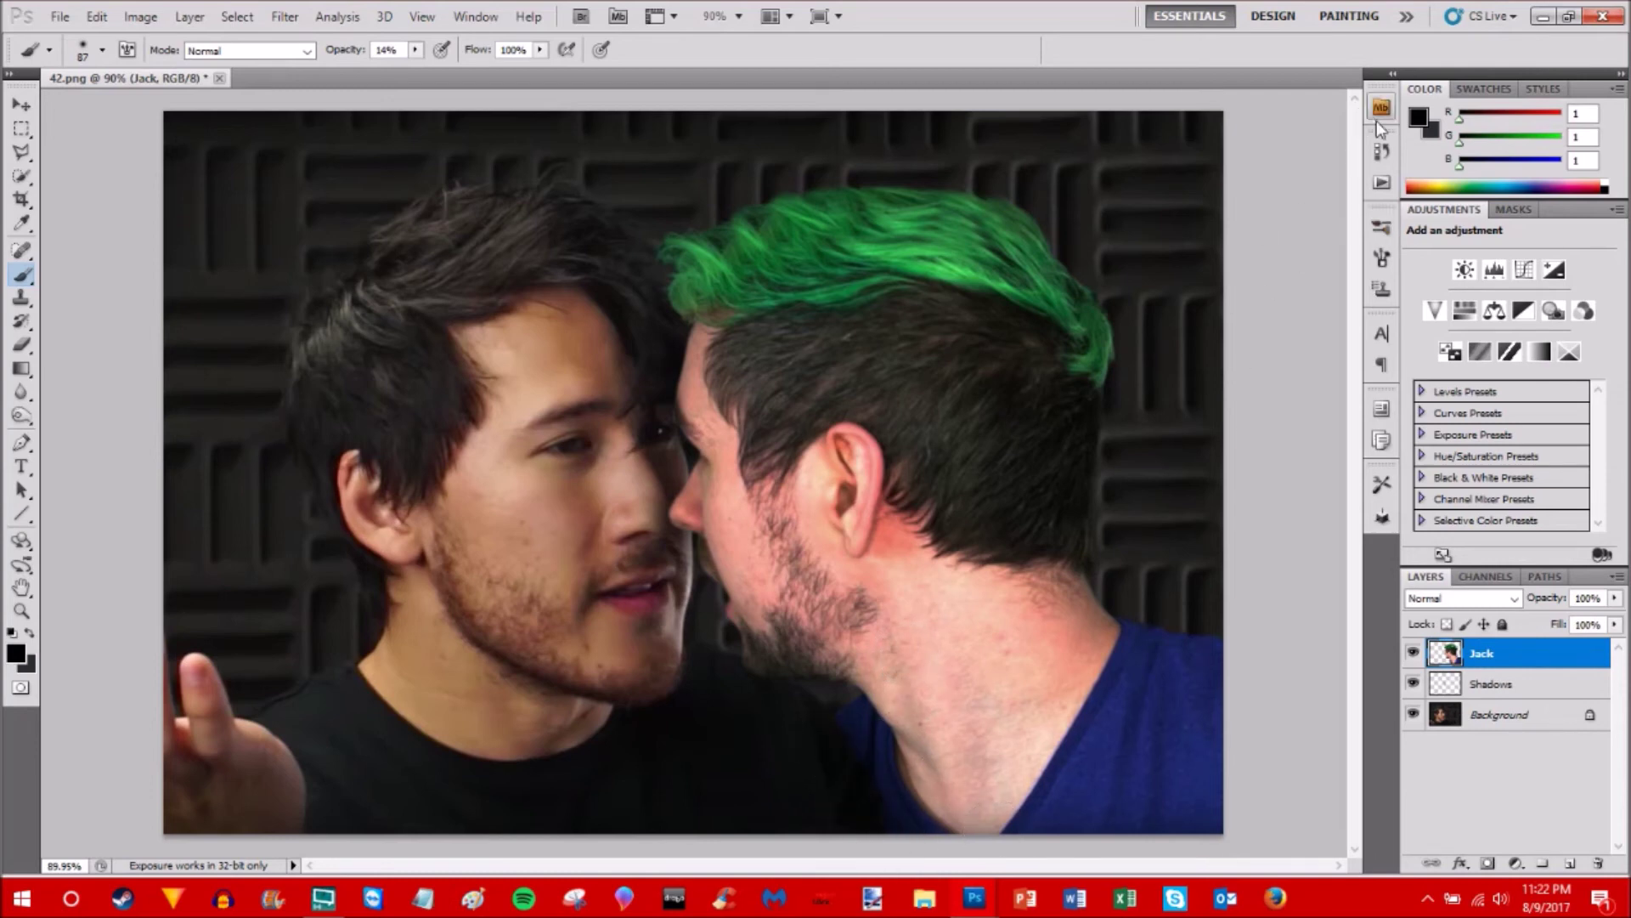
{"action": "left_click", "coordinate": [1383, 152]}
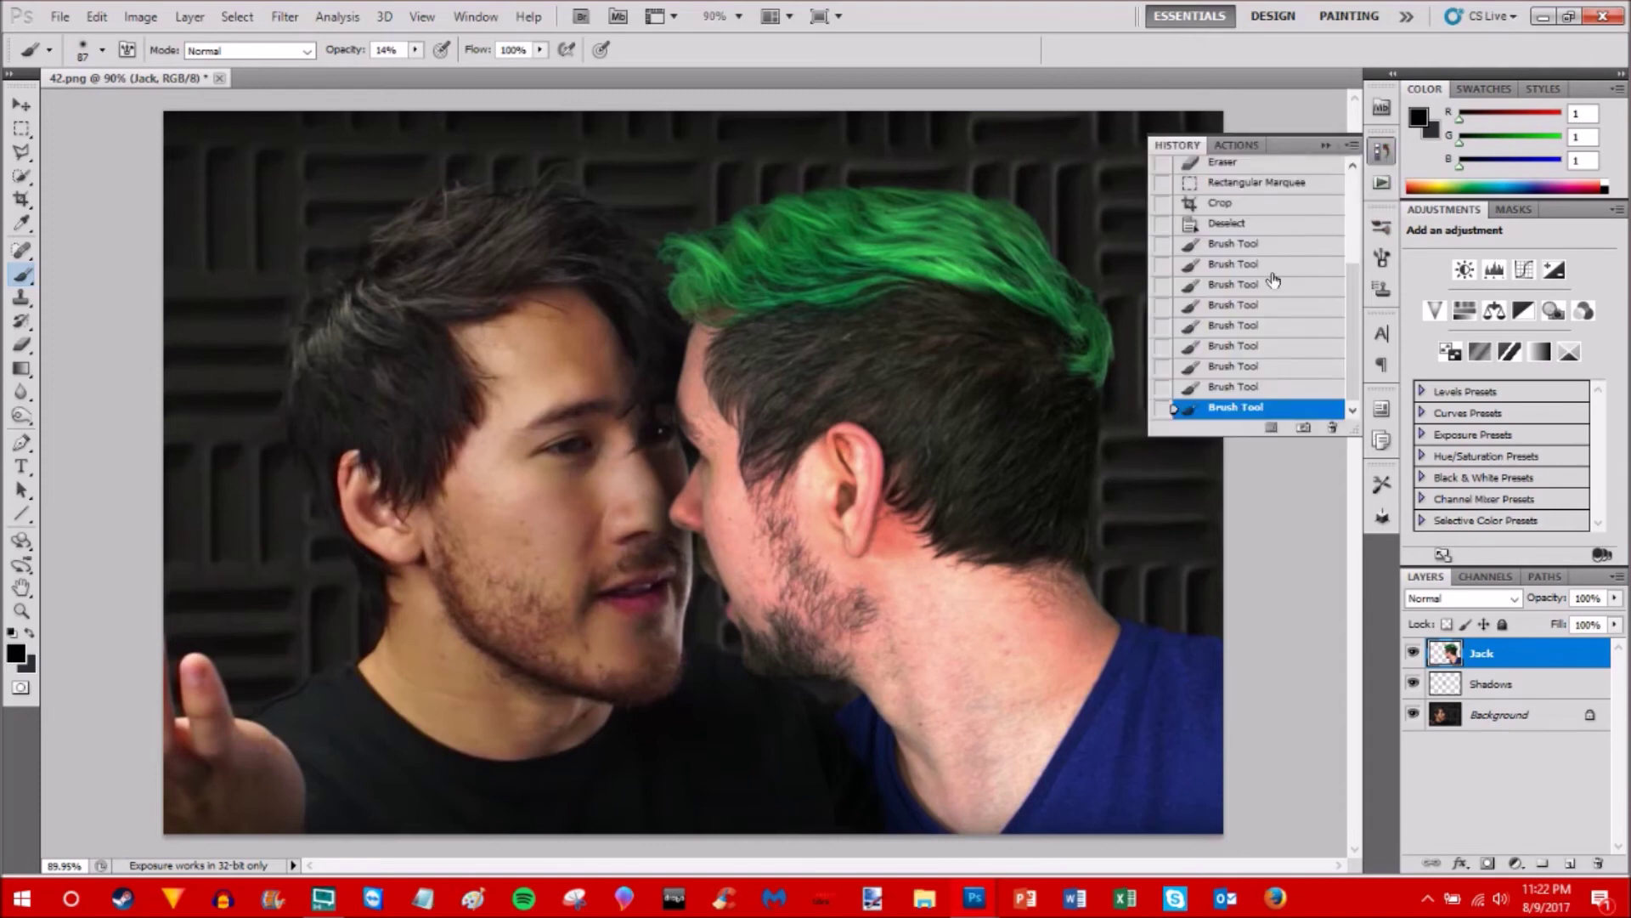
{"action": "left_click", "coordinate": [1252, 222]}
{"action": "left_click", "coordinate": [1271, 587]}
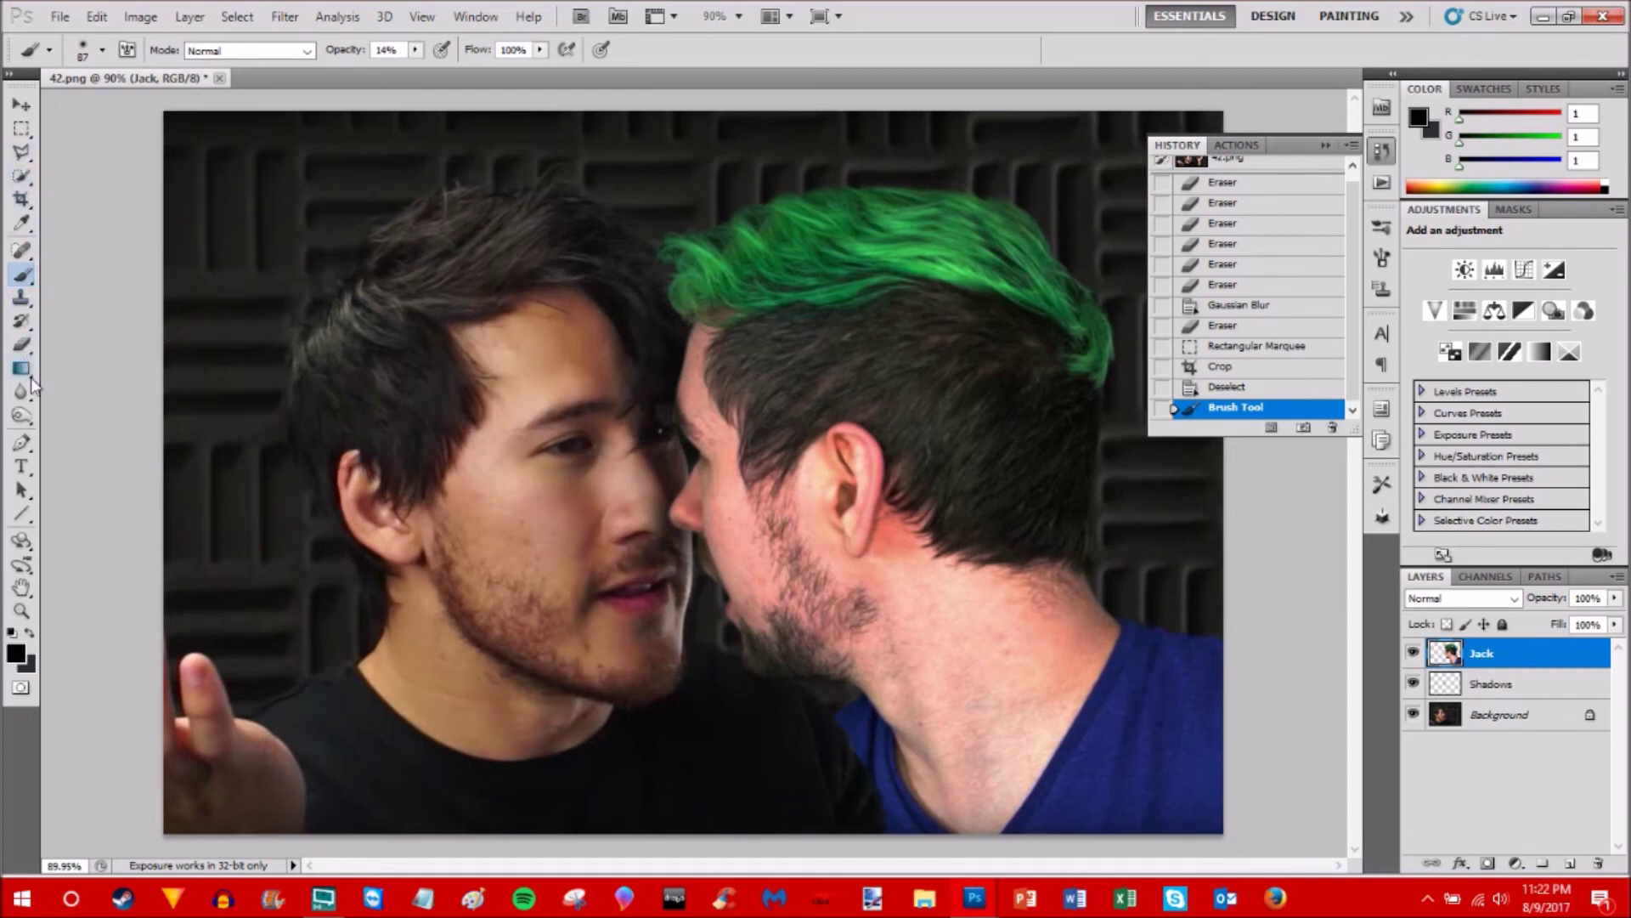
- Try burning the blue shirt beside the black shoulder in the Shadows range at 100% exposure, and revert the strokes through the history
{"action": "left_click", "coordinate": [26, 413]}
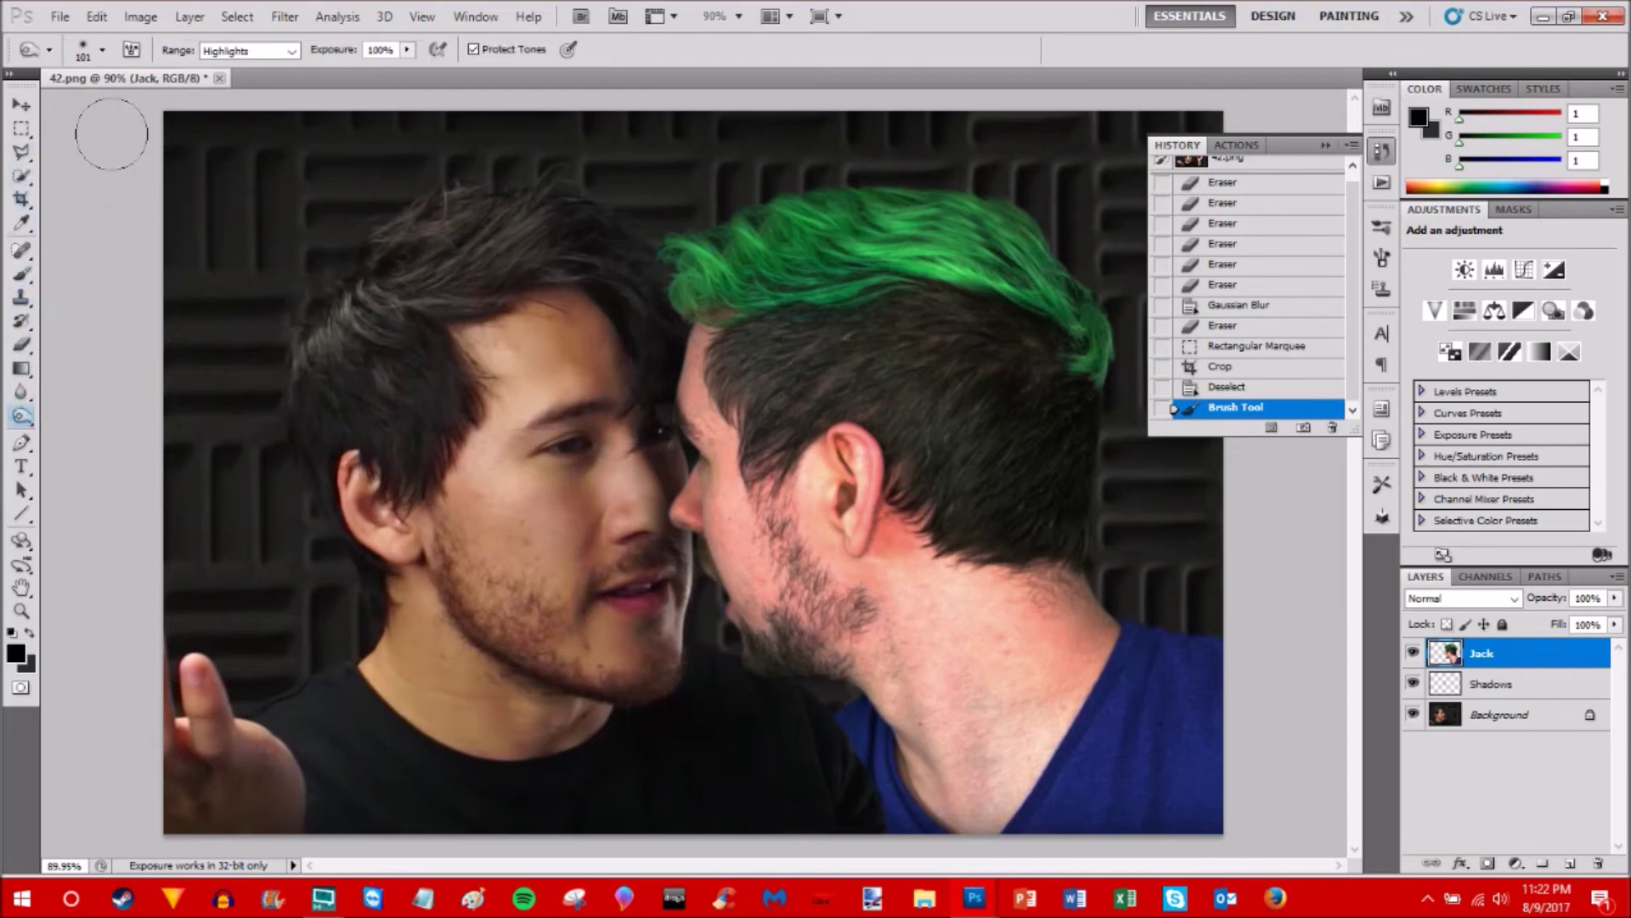
{"action": "left_click", "coordinate": [291, 51]}
{"action": "left_click", "coordinate": [246, 63]}
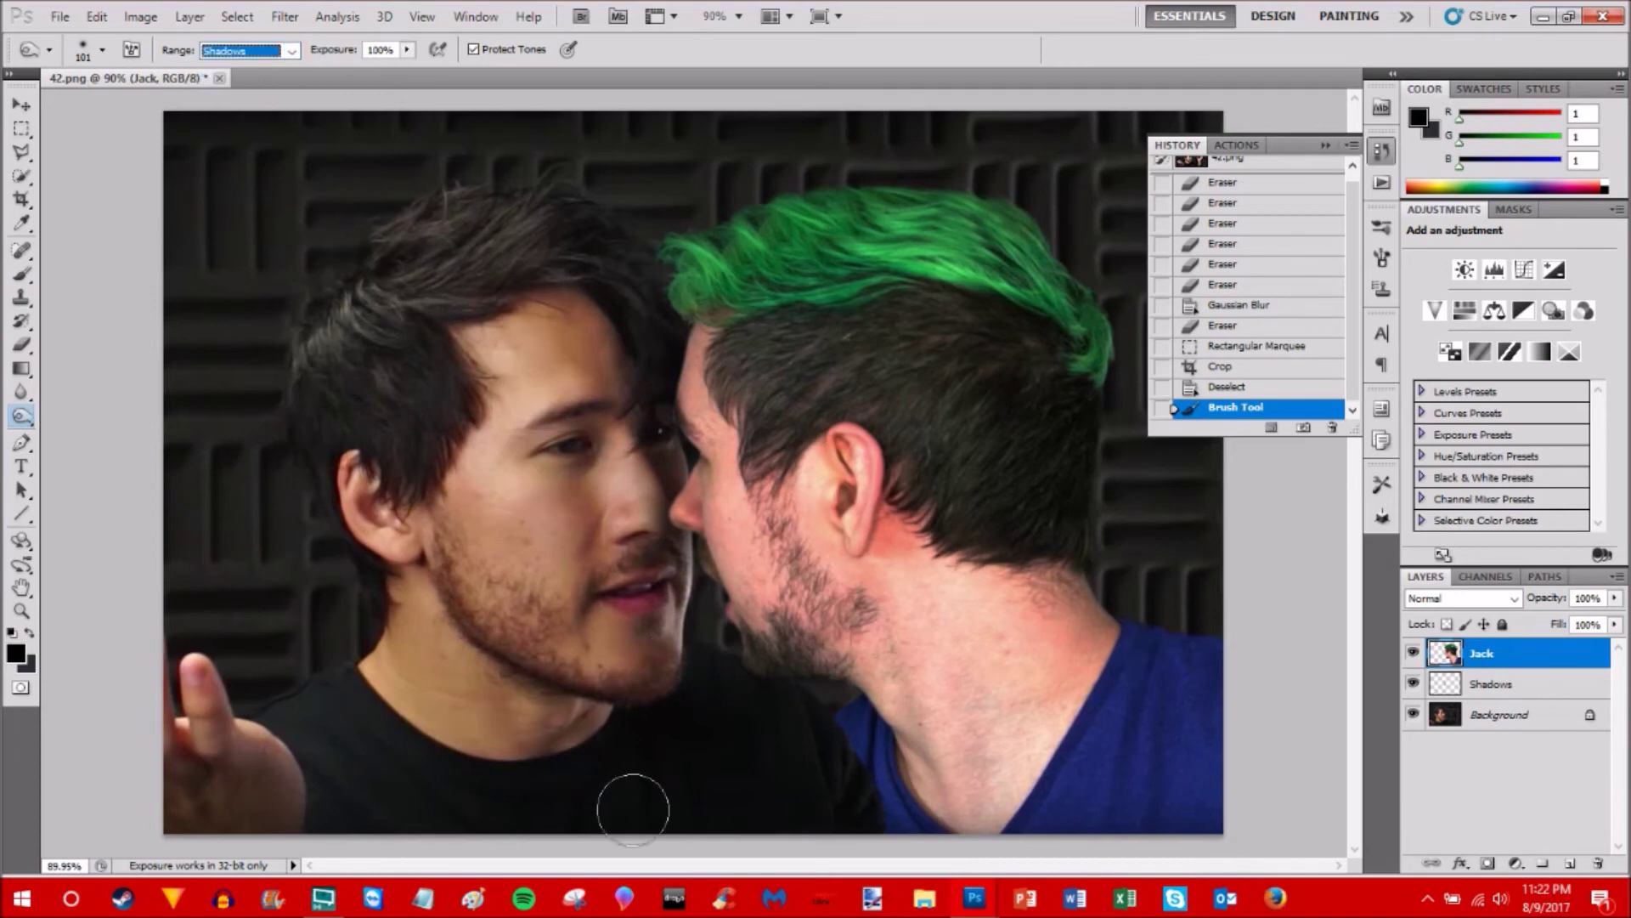
{"action": "mouse_move", "coordinate": [821, 746]}
{"action": "left_mouse_down"}
{"action": "mouse_move", "coordinate": [867, 779]}
{"action": "mouse_move", "coordinate": [878, 817]}
{"action": "mouse_move", "coordinate": [892, 808]}
{"action": "mouse_move", "coordinate": [801, 789]}
{"action": "left_mouse_up"}
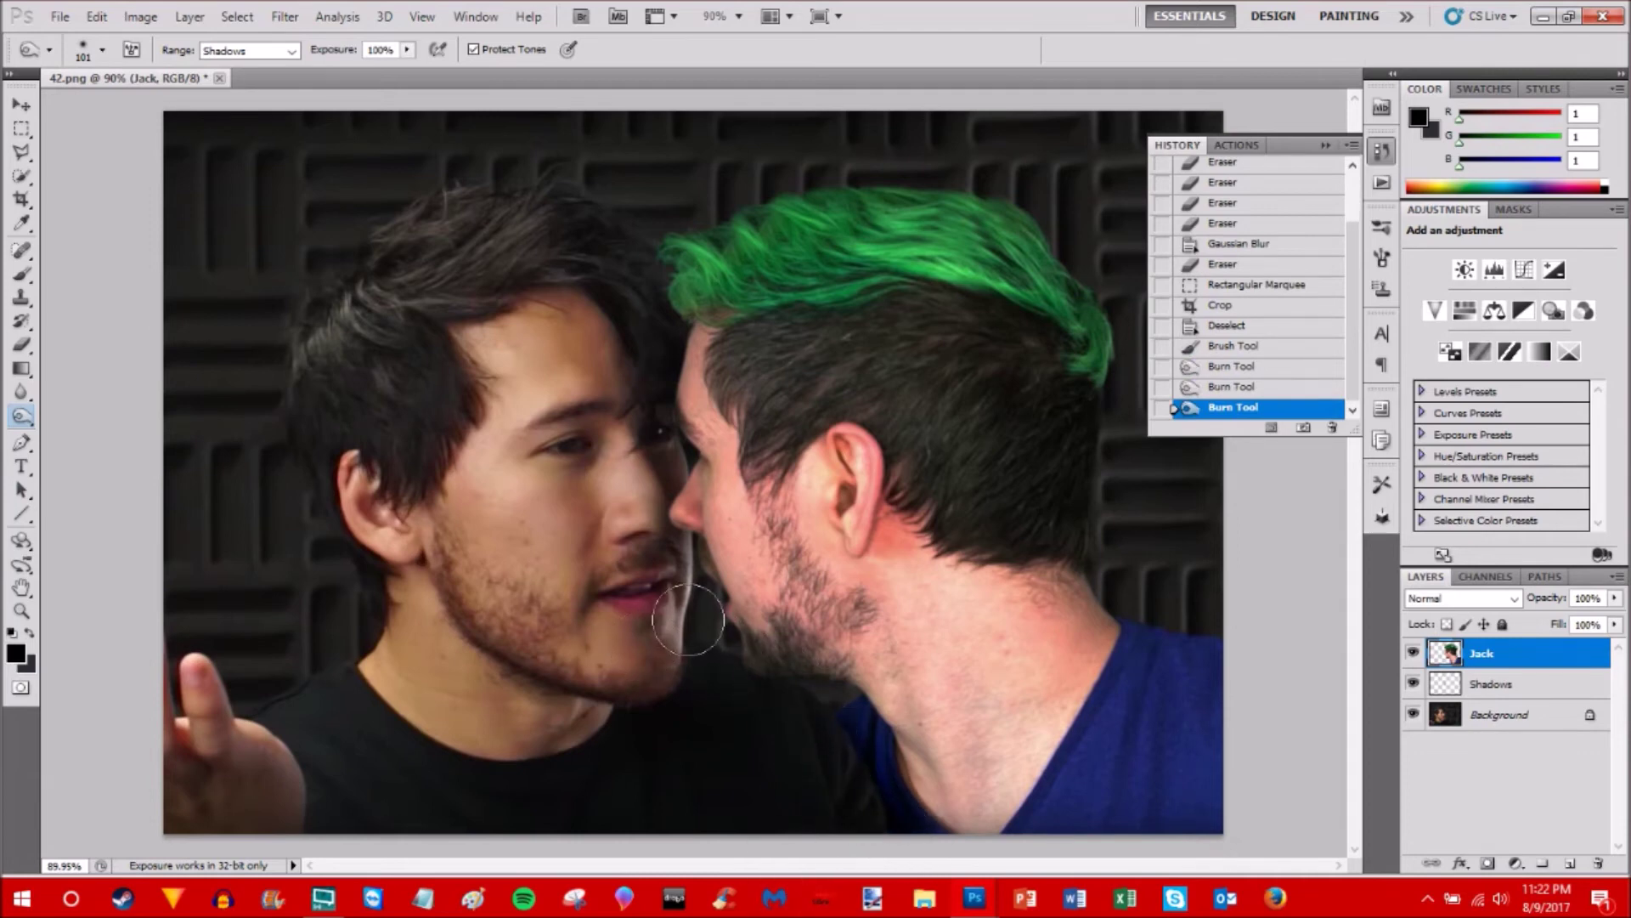
{"action": "scroll", "coordinate": [687, 618], "scroll_direction": "down", "scroll_amount": 4}
{"action": "left_click", "coordinate": [801, 648]}
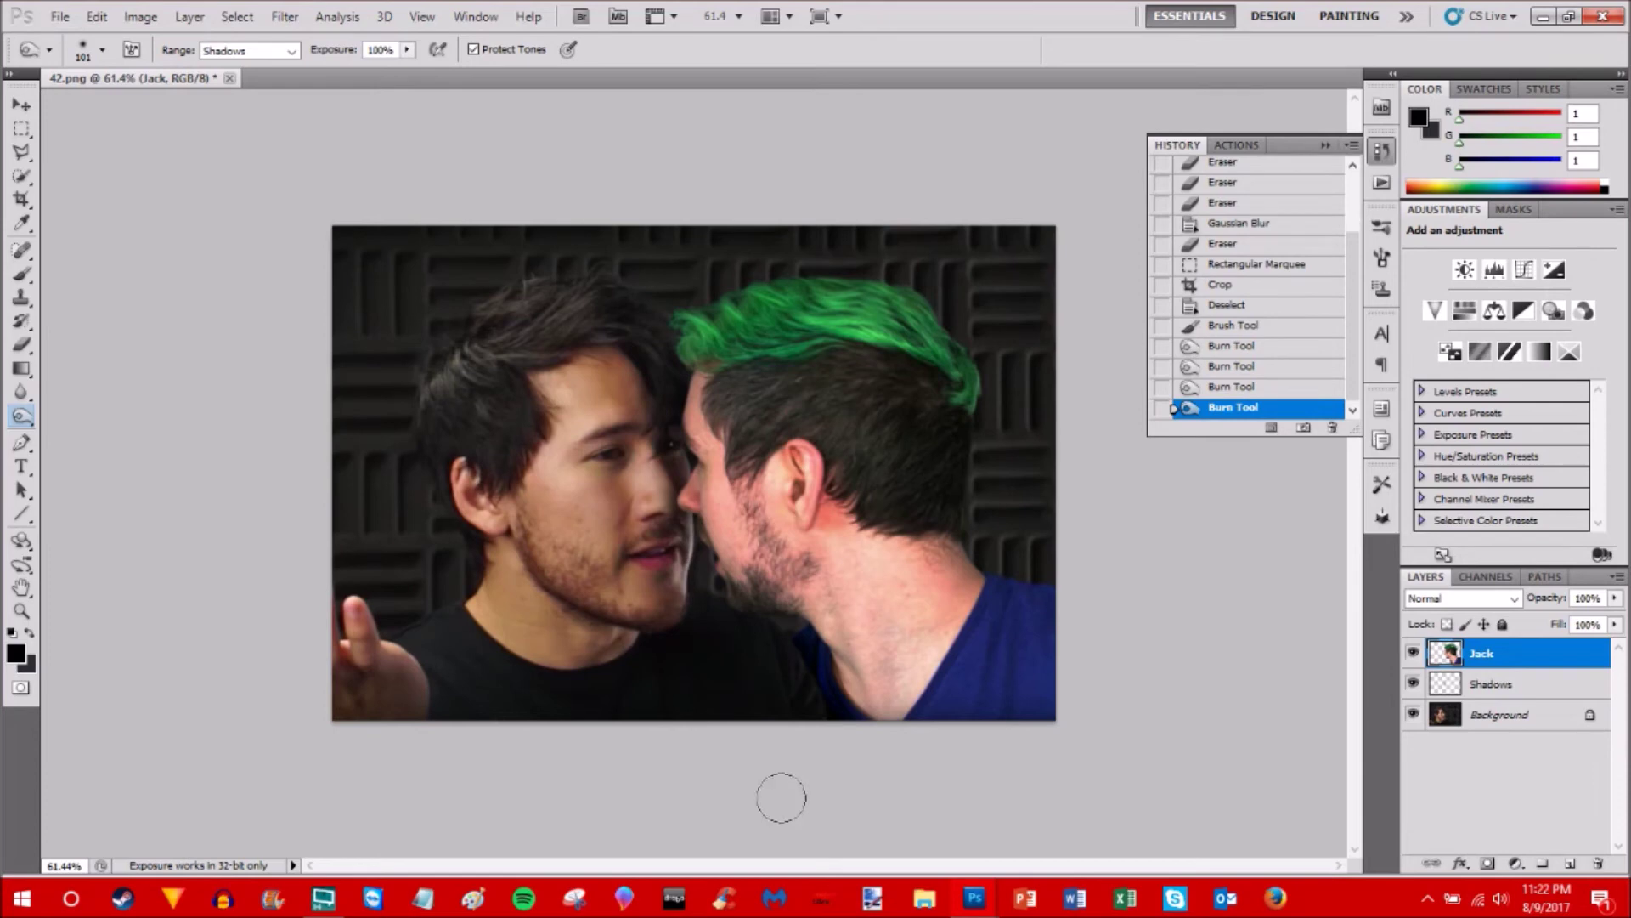
{"action": "left_click", "coordinate": [794, 646]}
{"action": "left_click", "coordinate": [808, 682]}
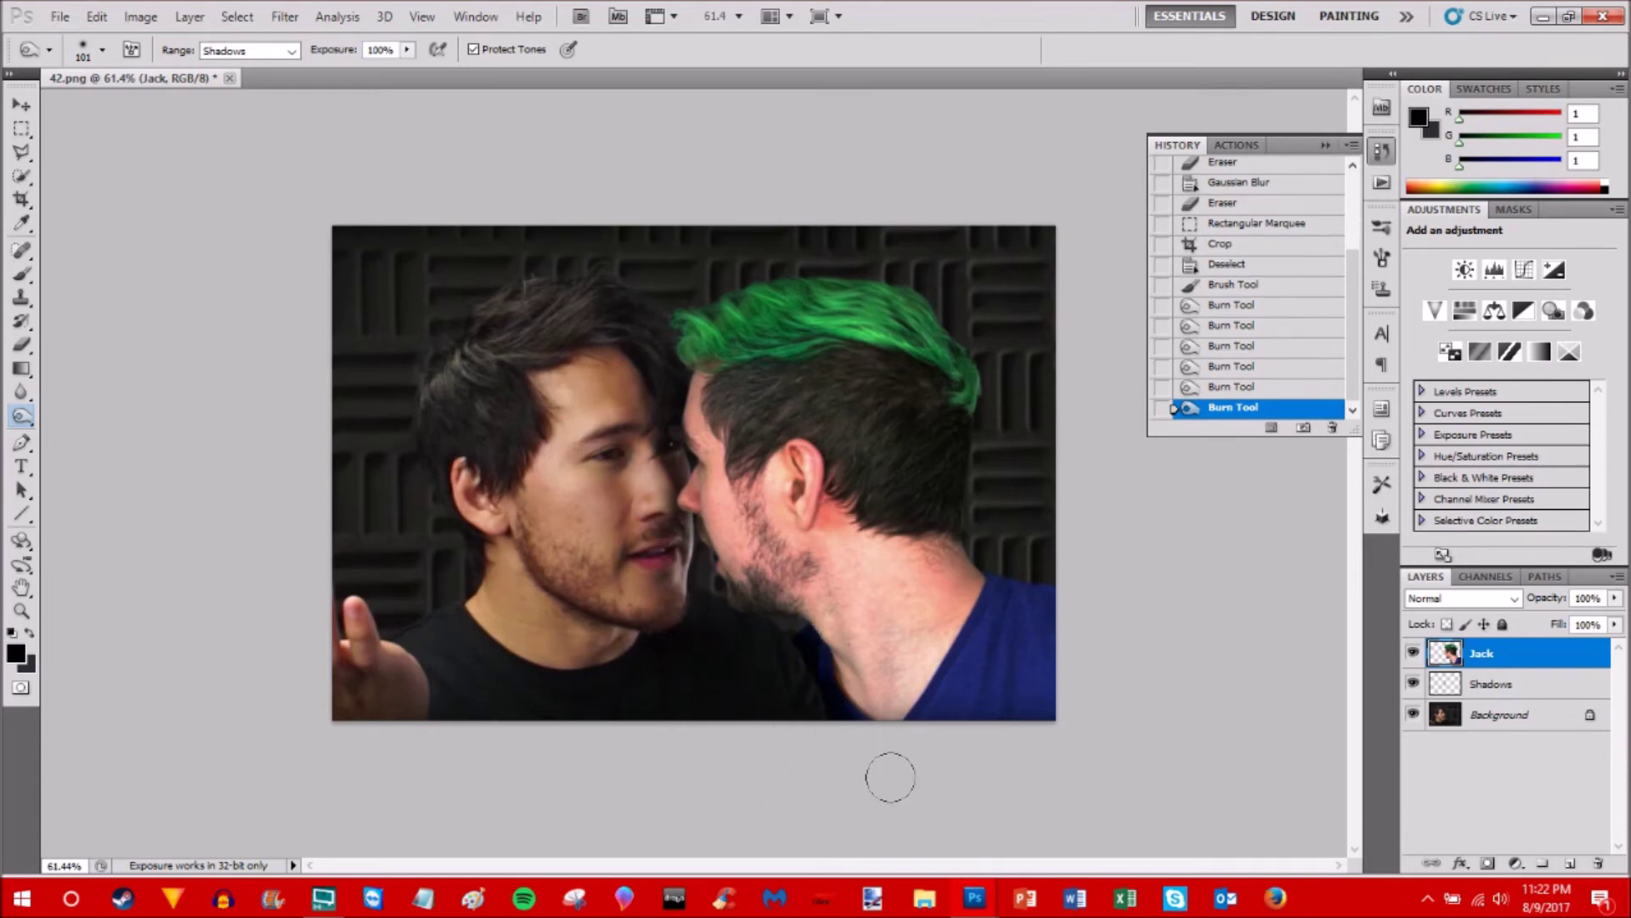
{"action": "left_click", "coordinate": [1242, 265]}
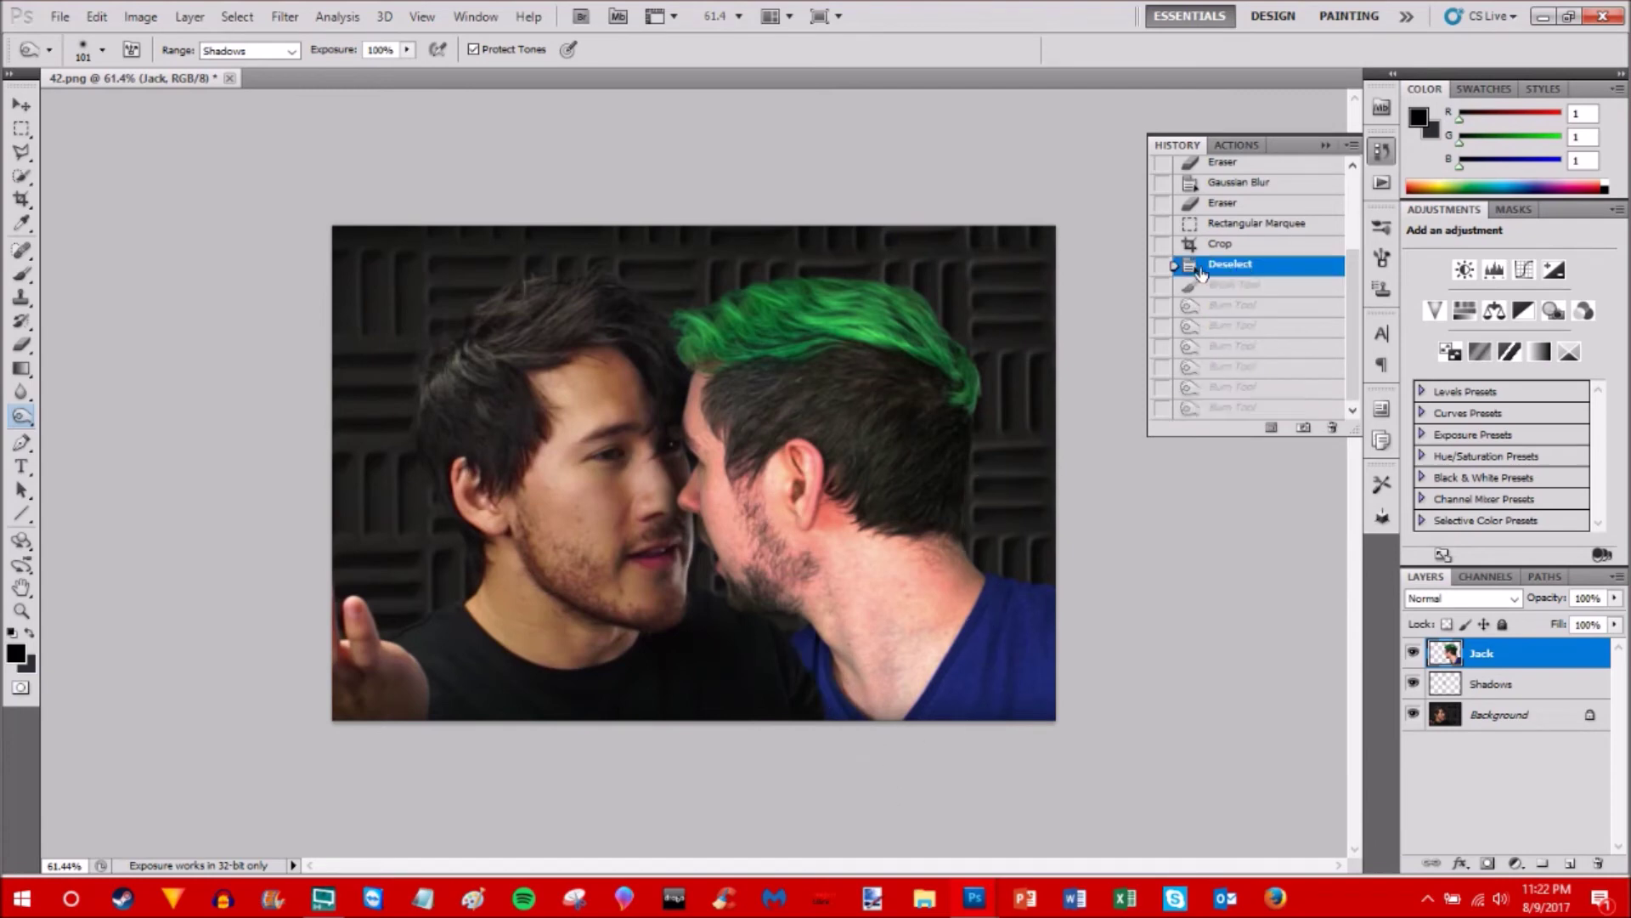
- Try burning the blue shirt's inner edge and the lower neck at 47% exposure in the Shadows range, and revert the strokes through the history
{"action": "left_click", "coordinate": [406, 50]}
{"action": "left_click_drag", "start_coordinate": [408, 69], "coordinate": [354, 69]}
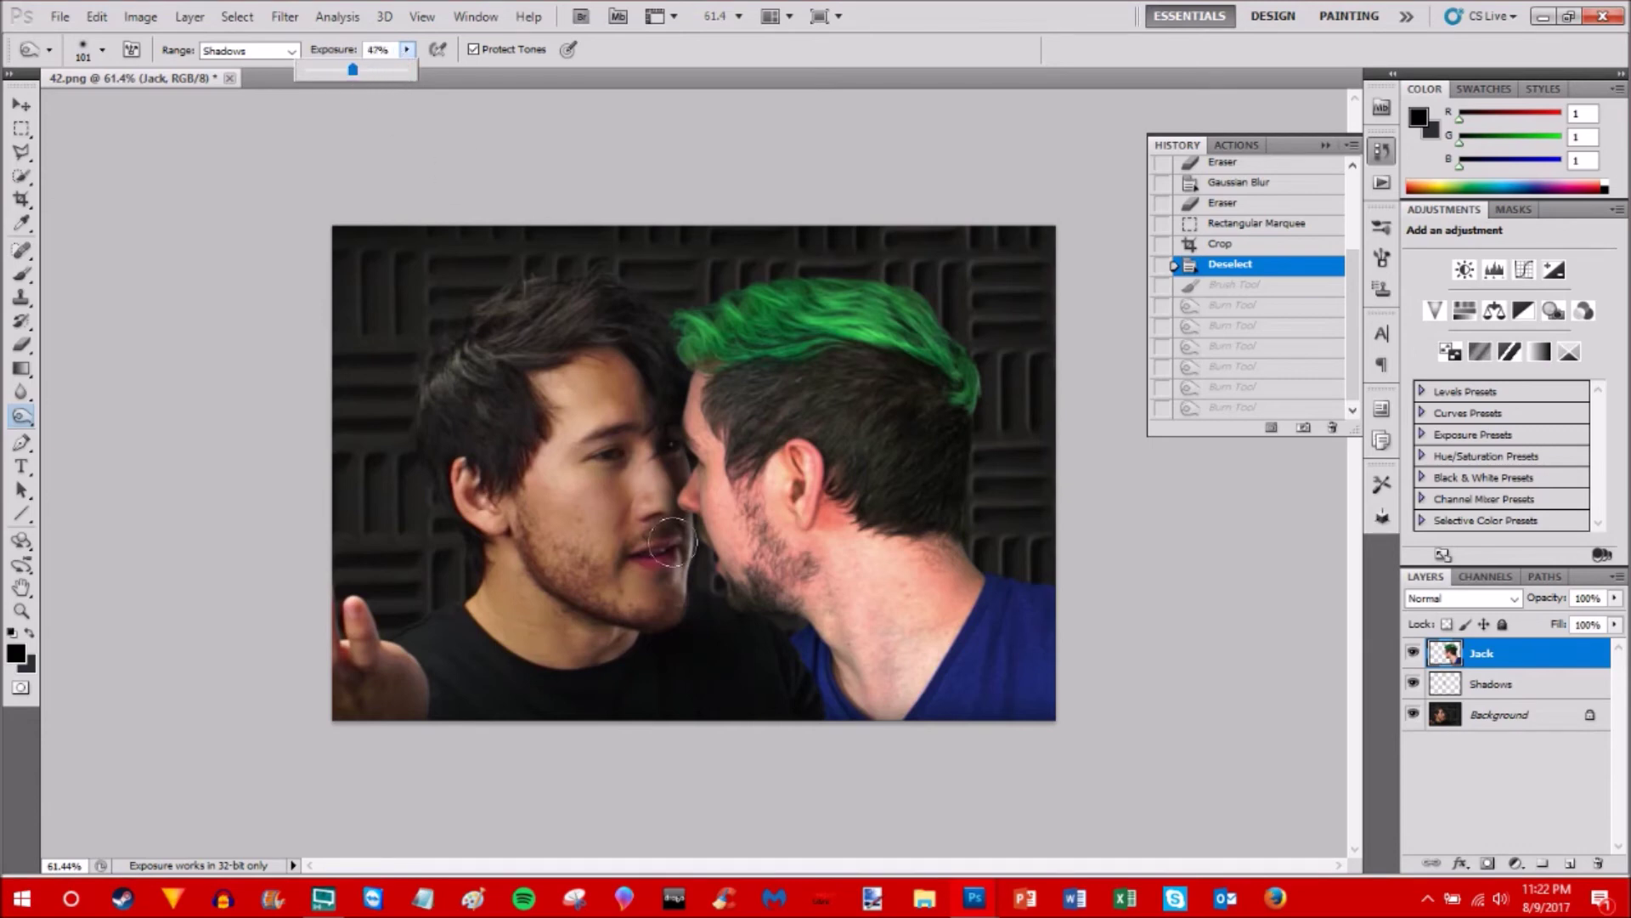
{"action": "left_click", "coordinate": [793, 645]}
{"action": "left_click_drag", "start_coordinate": [798, 661], "coordinate": [835, 726]}
{"action": "left_click", "coordinate": [834, 725]}
{"action": "left_click", "coordinate": [831, 725]}
{"action": "left_click", "coordinate": [807, 671]}
{"action": "left_click", "coordinate": [798, 666]}
{"action": "left_click", "coordinate": [787, 655]}
{"action": "left_click", "coordinate": [798, 672]}
{"action": "left_click", "coordinate": [815, 686]}
{"action": "left_click", "coordinate": [815, 686]}
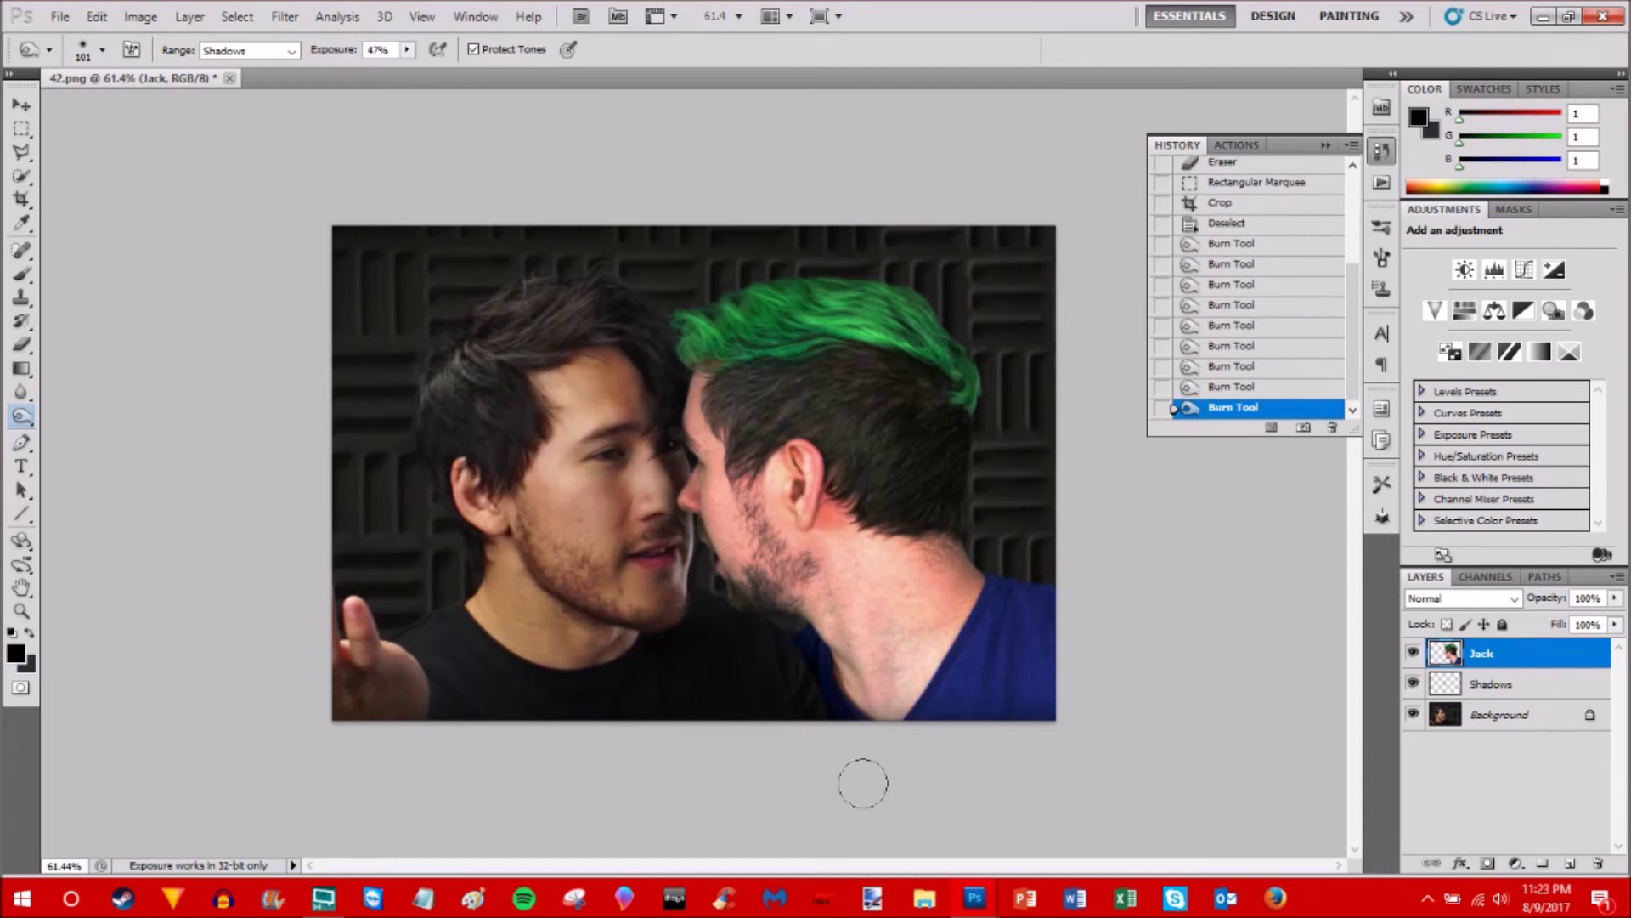
{"action": "left_click", "coordinate": [809, 678]}
{"action": "left_click", "coordinate": [851, 675]}
{"action": "left_click", "coordinate": [860, 667]}
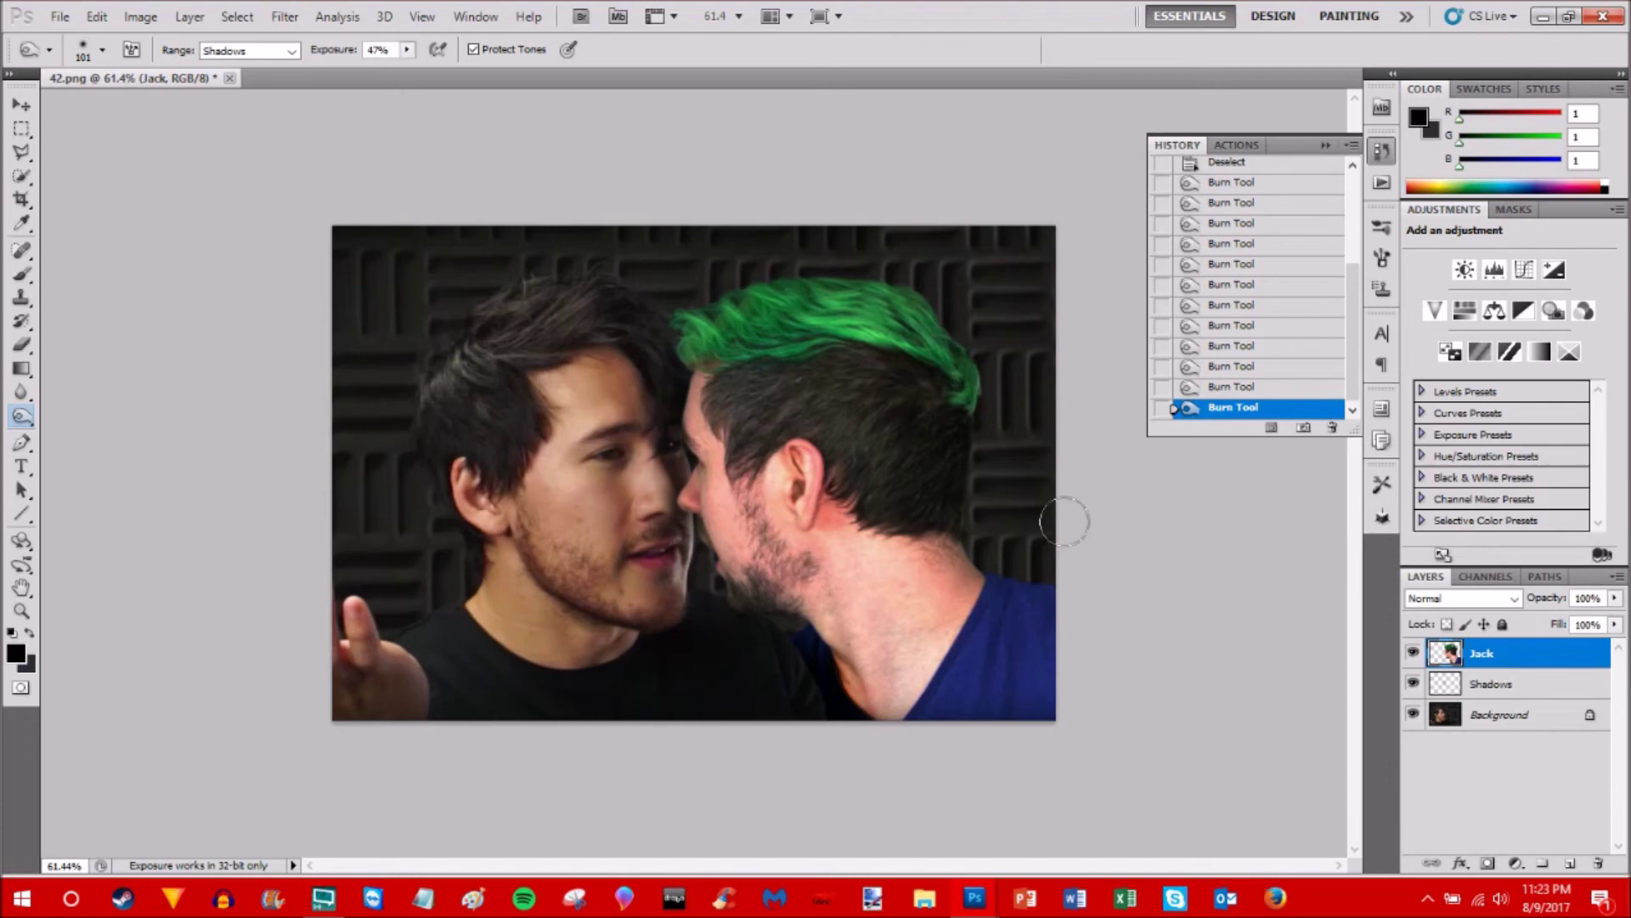
{"action": "left_click", "coordinate": [1256, 165]}
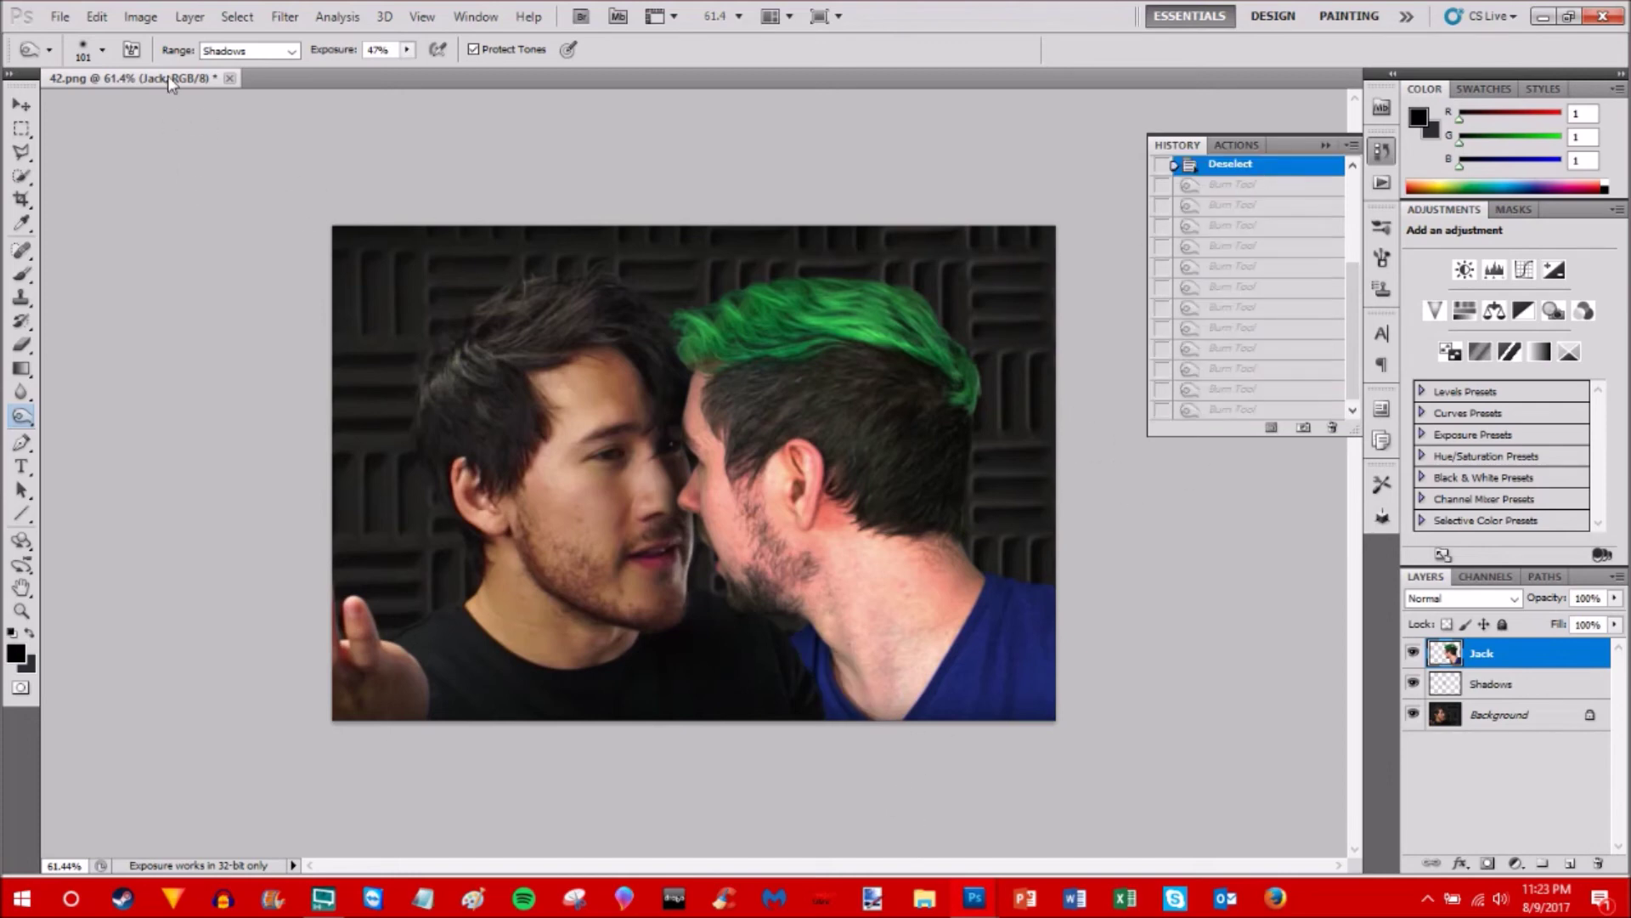
- Burn the blue shirt's inner edge beside the black shoulder in the Midtones range at 47% exposure
{"action": "left_click", "coordinate": [289, 51]}
{"action": "left_click", "coordinate": [264, 85]}
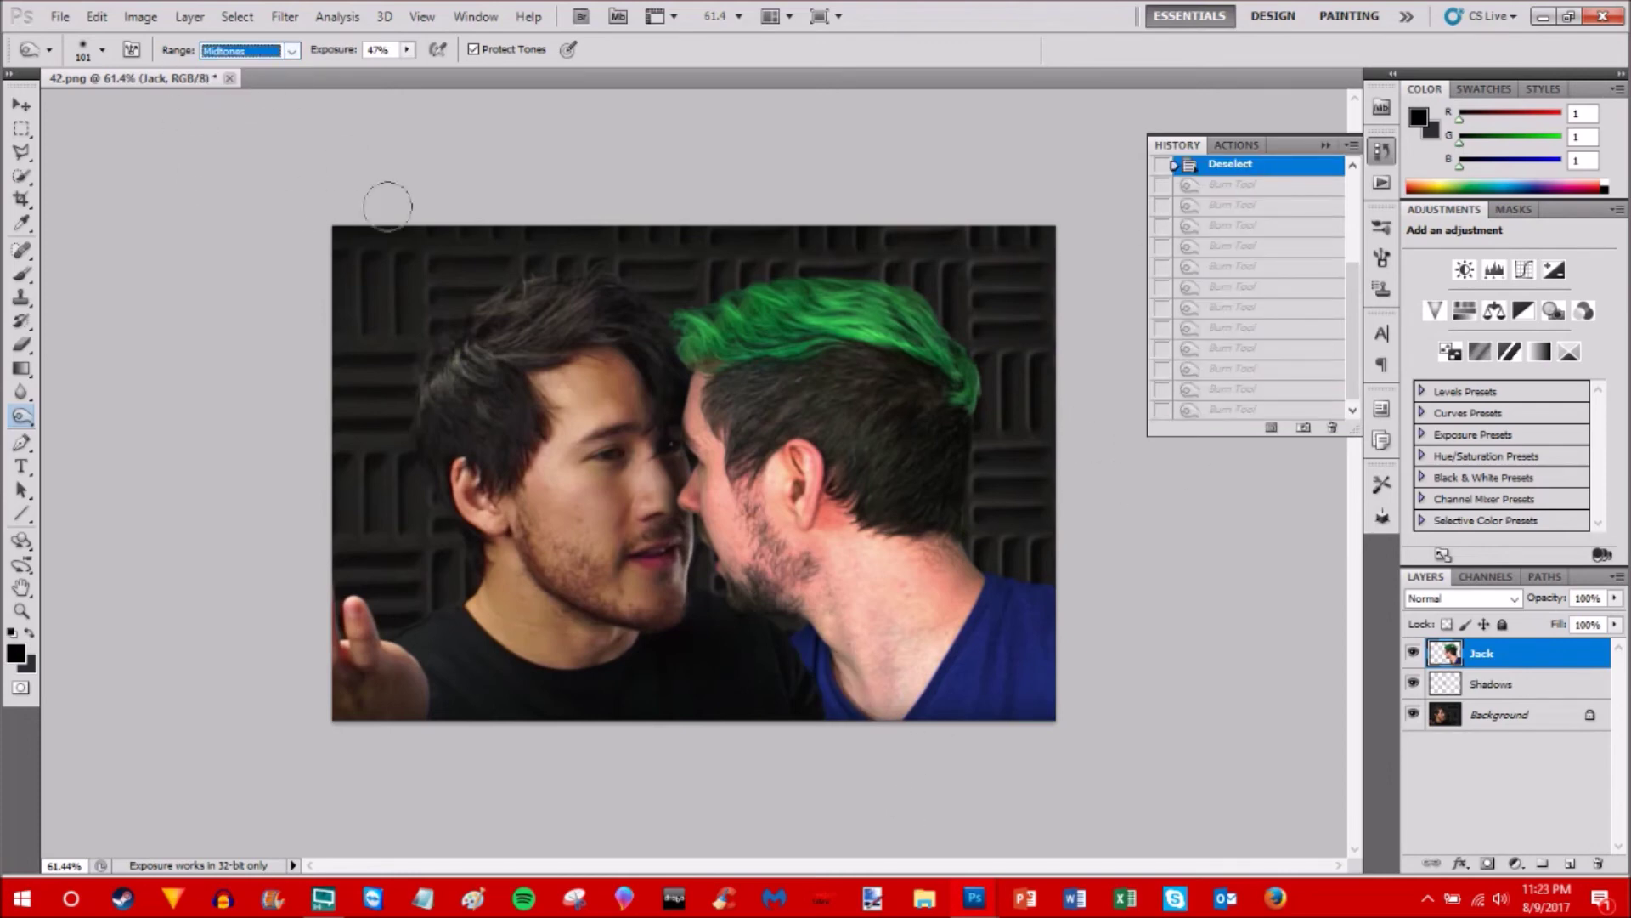
{"action": "left_click", "coordinate": [832, 715]}
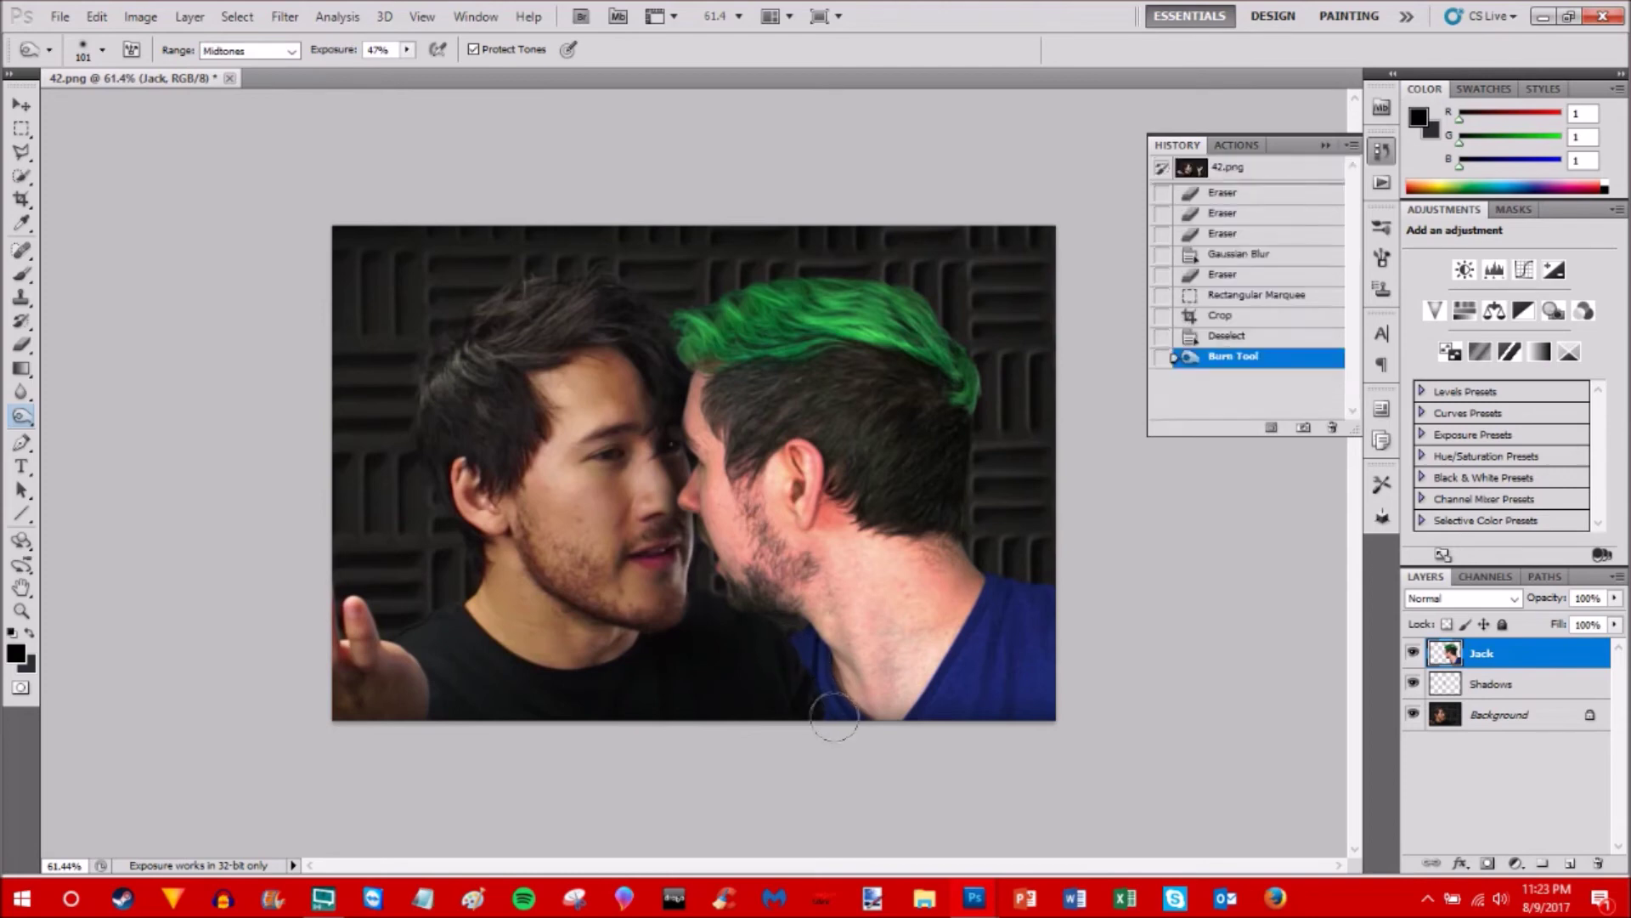
{"action": "left_click", "coordinate": [834, 716]}
{"action": "left_click", "coordinate": [825, 700]}
{"action": "left_click", "coordinate": [798, 652]}
{"action": "left_click", "coordinate": [798, 652]}
{"action": "left_click", "coordinate": [799, 654]}
{"action": "left_click", "coordinate": [809, 682]}
{"action": "left_click", "coordinate": [794, 658]}
{"action": "left_click", "coordinate": [802, 670]}
{"action": "left_click", "coordinate": [804, 675]}
{"action": "left_click", "coordinate": [806, 681]}
{"action": "left_click", "coordinate": [808, 683]}
- Try burning the collar, neck and lower beard in the Midtones range, and step back several strokes in the history
{"action": "mouse_move", "coordinate": [809, 680]}
{"action": "left_mouse_down"}
{"action": "mouse_move", "coordinate": [873, 734]}
{"action": "mouse_move", "coordinate": [861, 716]}
{"action": "left_mouse_up"}
{"action": "mouse_move", "coordinate": [825, 635]}
{"action": "left_mouse_down"}
{"action": "mouse_move", "coordinate": [877, 755]}
{"action": "mouse_move", "coordinate": [800, 603]}
{"action": "left_mouse_up"}
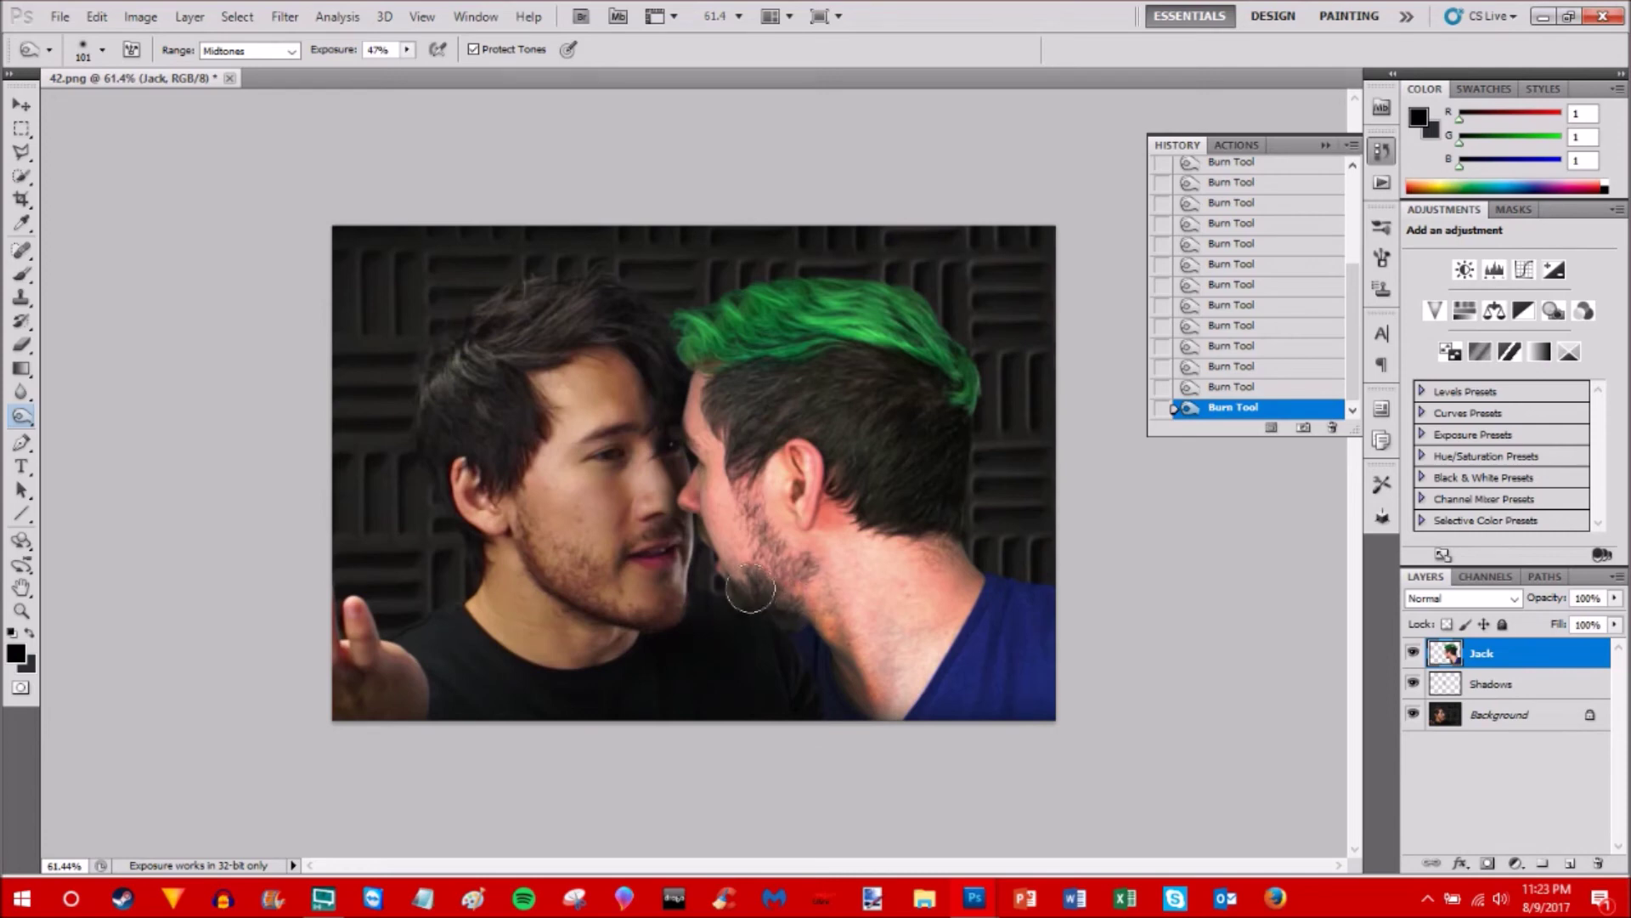
{"action": "left_click_drag", "start_coordinate": [781, 588], "coordinate": [767, 569]}
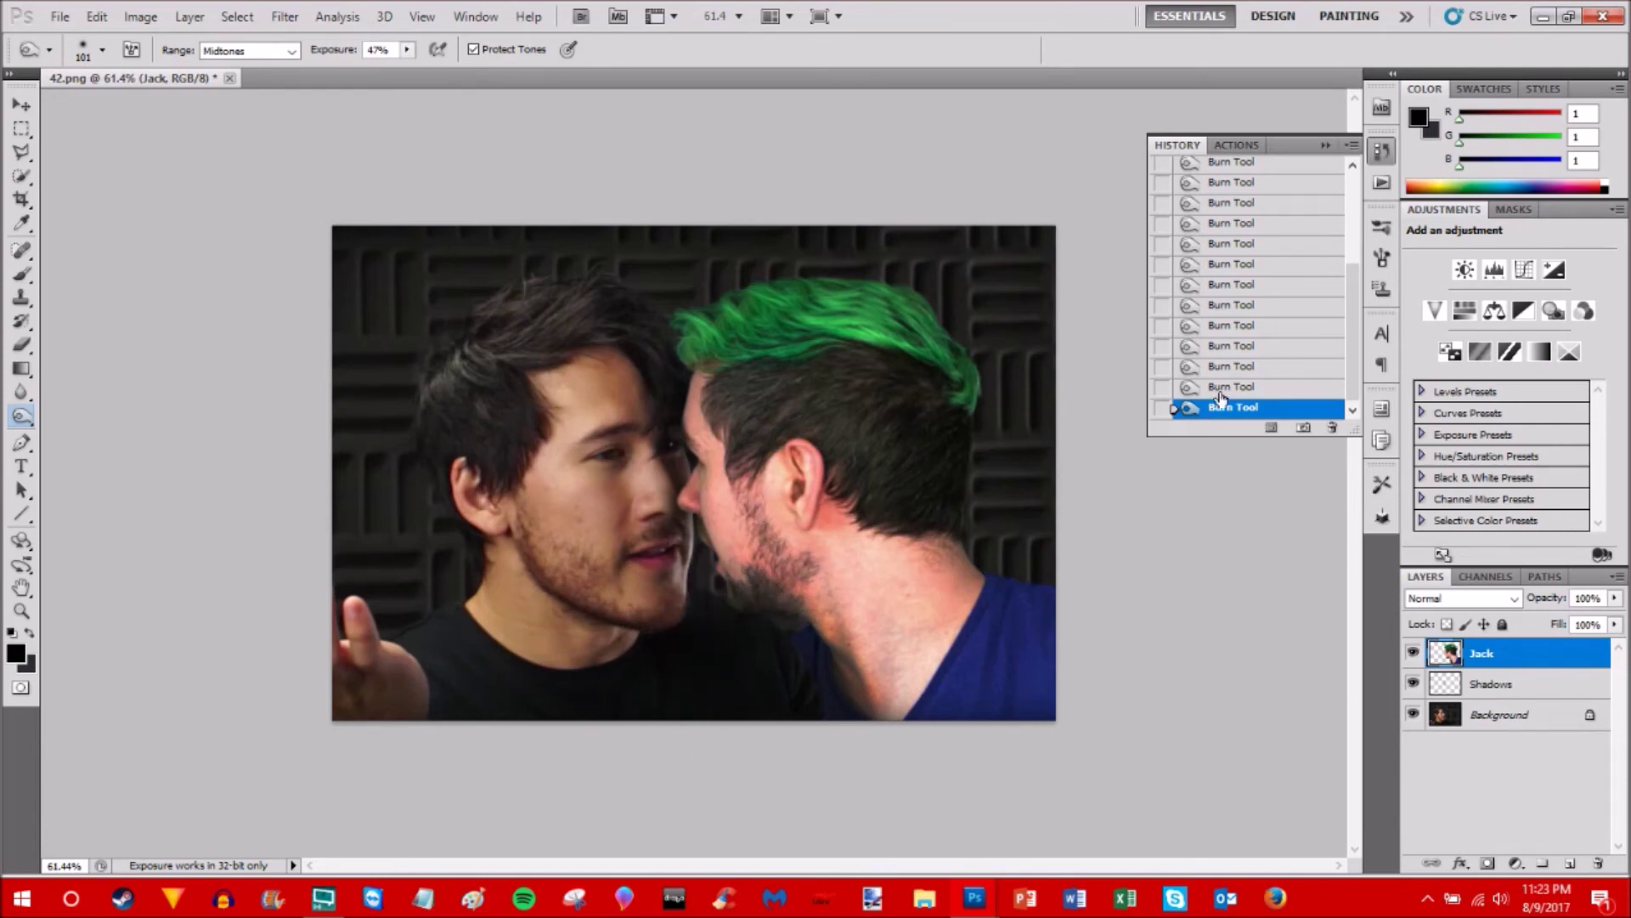
{"action": "left_click", "coordinate": [1233, 347]}
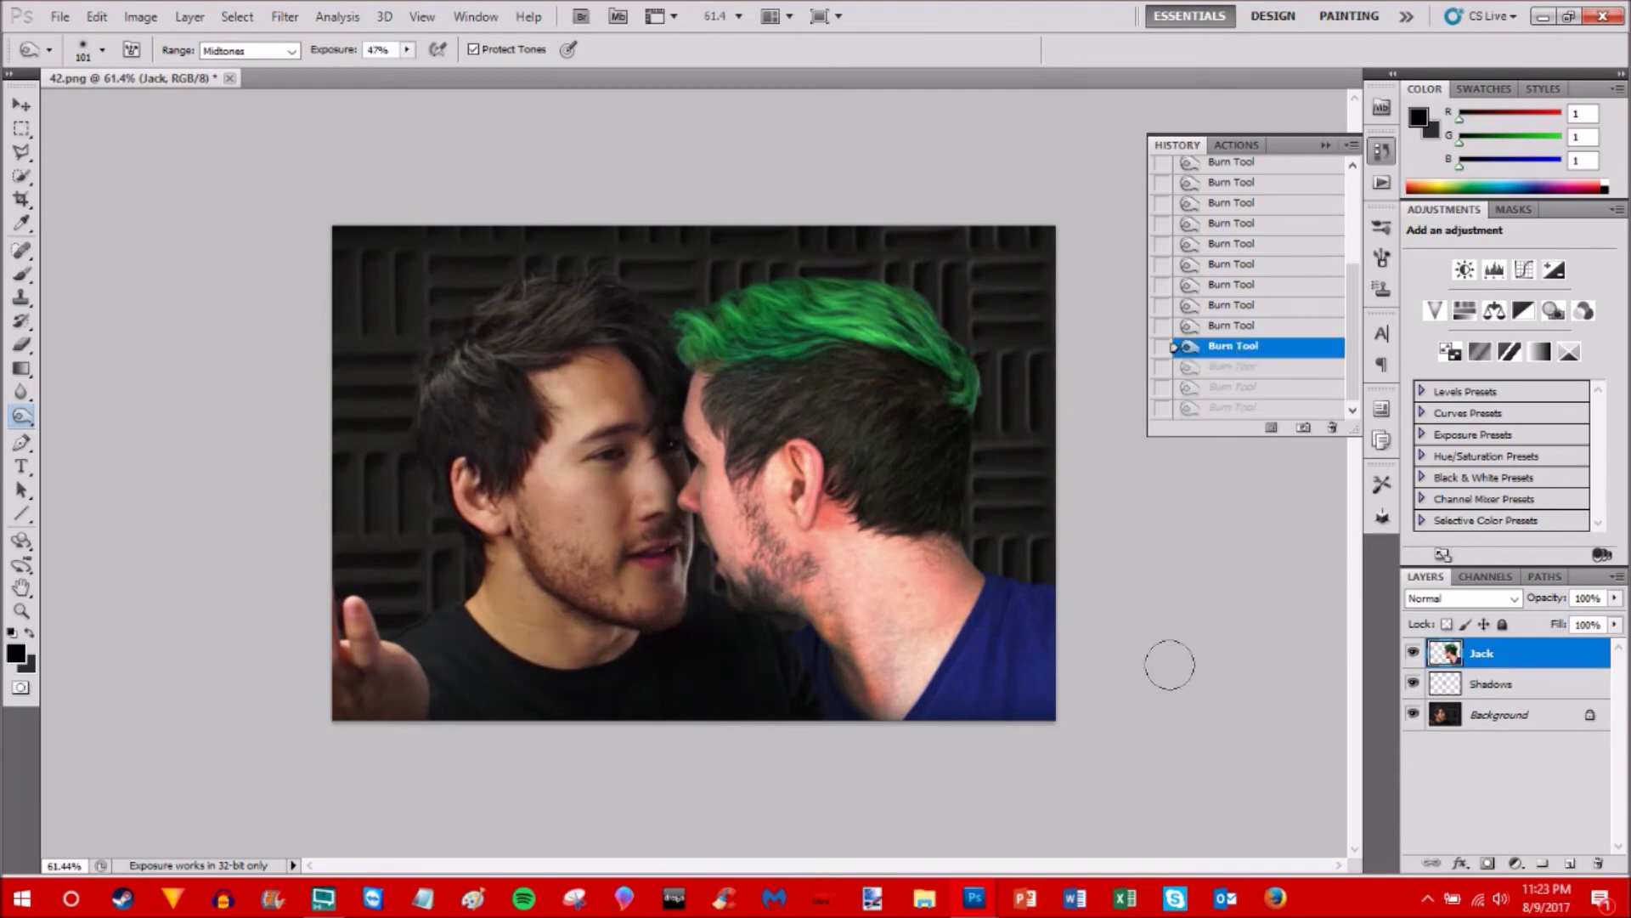
{"action": "left_click", "coordinate": [1230, 326]}
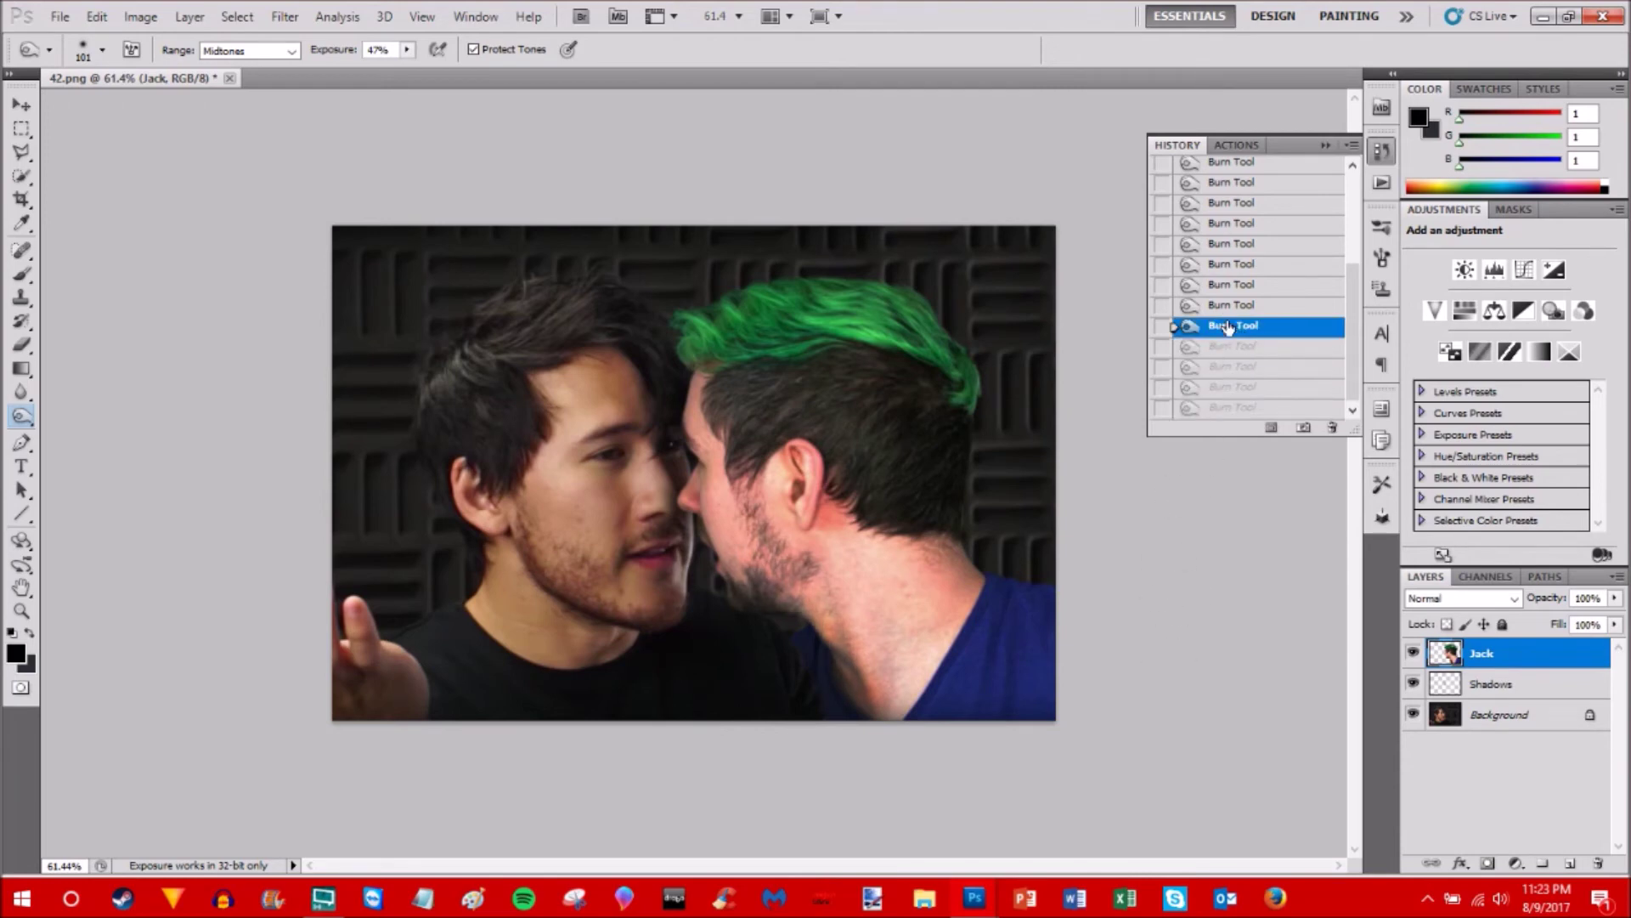
{"action": "left_click", "coordinate": [1229, 305]}
- Try another burn stroke on the blue shirt's inner edge, and burn the shirt and lower neck in the Highlights range
{"action": "left_click_drag", "start_coordinate": [783, 659], "coordinate": [815, 705]}
{"action": "left_click", "coordinate": [255, 51]}
{"action": "left_click", "coordinate": [230, 61]}
{"action": "left_click", "coordinate": [289, 51]}
{"action": "left_click", "coordinate": [254, 106]}
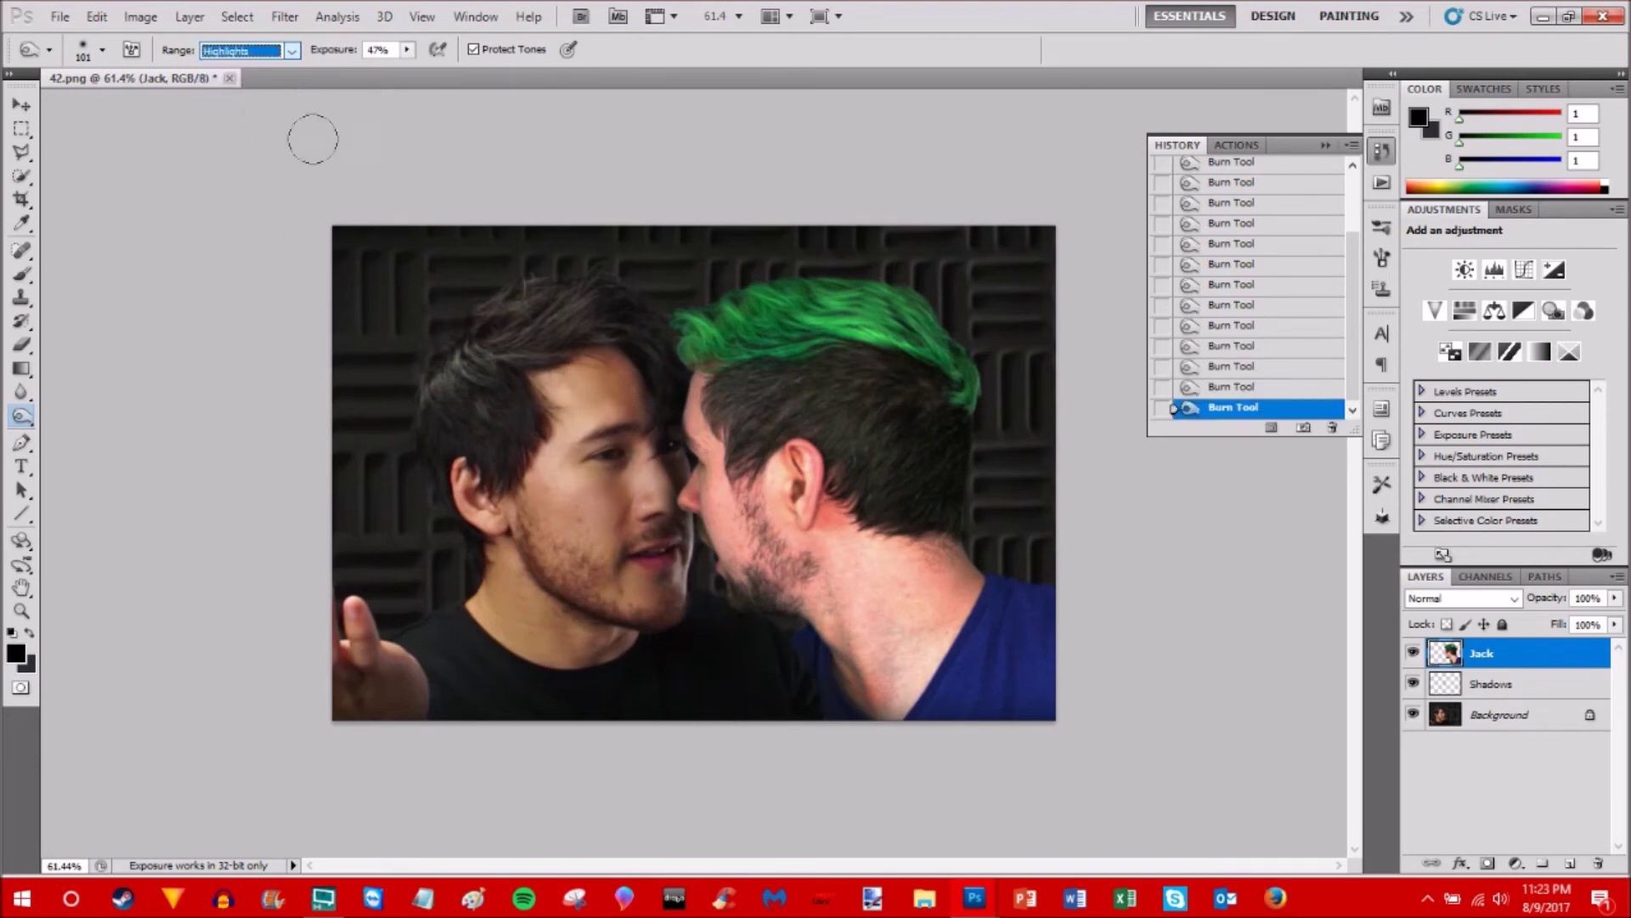
{"action": "mouse_move", "coordinate": [806, 670]}
{"action": "left_mouse_down"}
{"action": "mouse_move", "coordinate": [840, 727]}
{"action": "mouse_move", "coordinate": [787, 680]}
{"action": "left_mouse_up"}
{"action": "left_click_drag", "start_coordinate": [879, 655], "coordinate": [880, 720]}
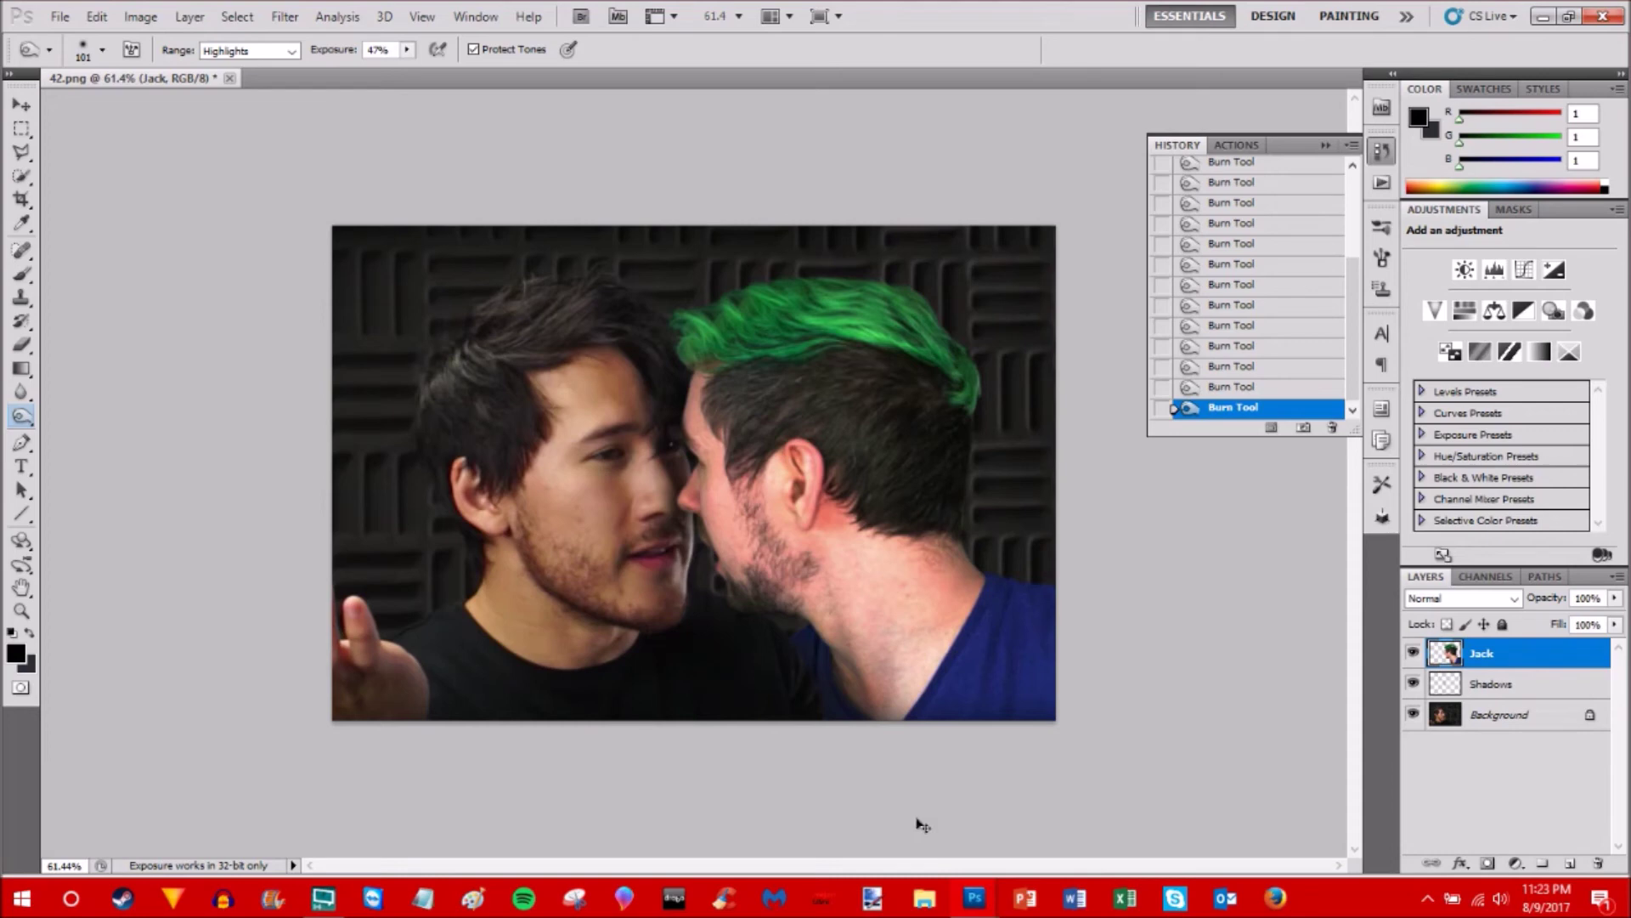
- Revert the burn strokes to the earliest burn state still in the history, and collapse the history list
{"action": "scroll", "coordinate": [1270, 311], "scroll_direction": "up", "scroll_amount": 3}
{"action": "scroll", "coordinate": [1269, 310], "scroll_direction": "up", "scroll_amount": 3}
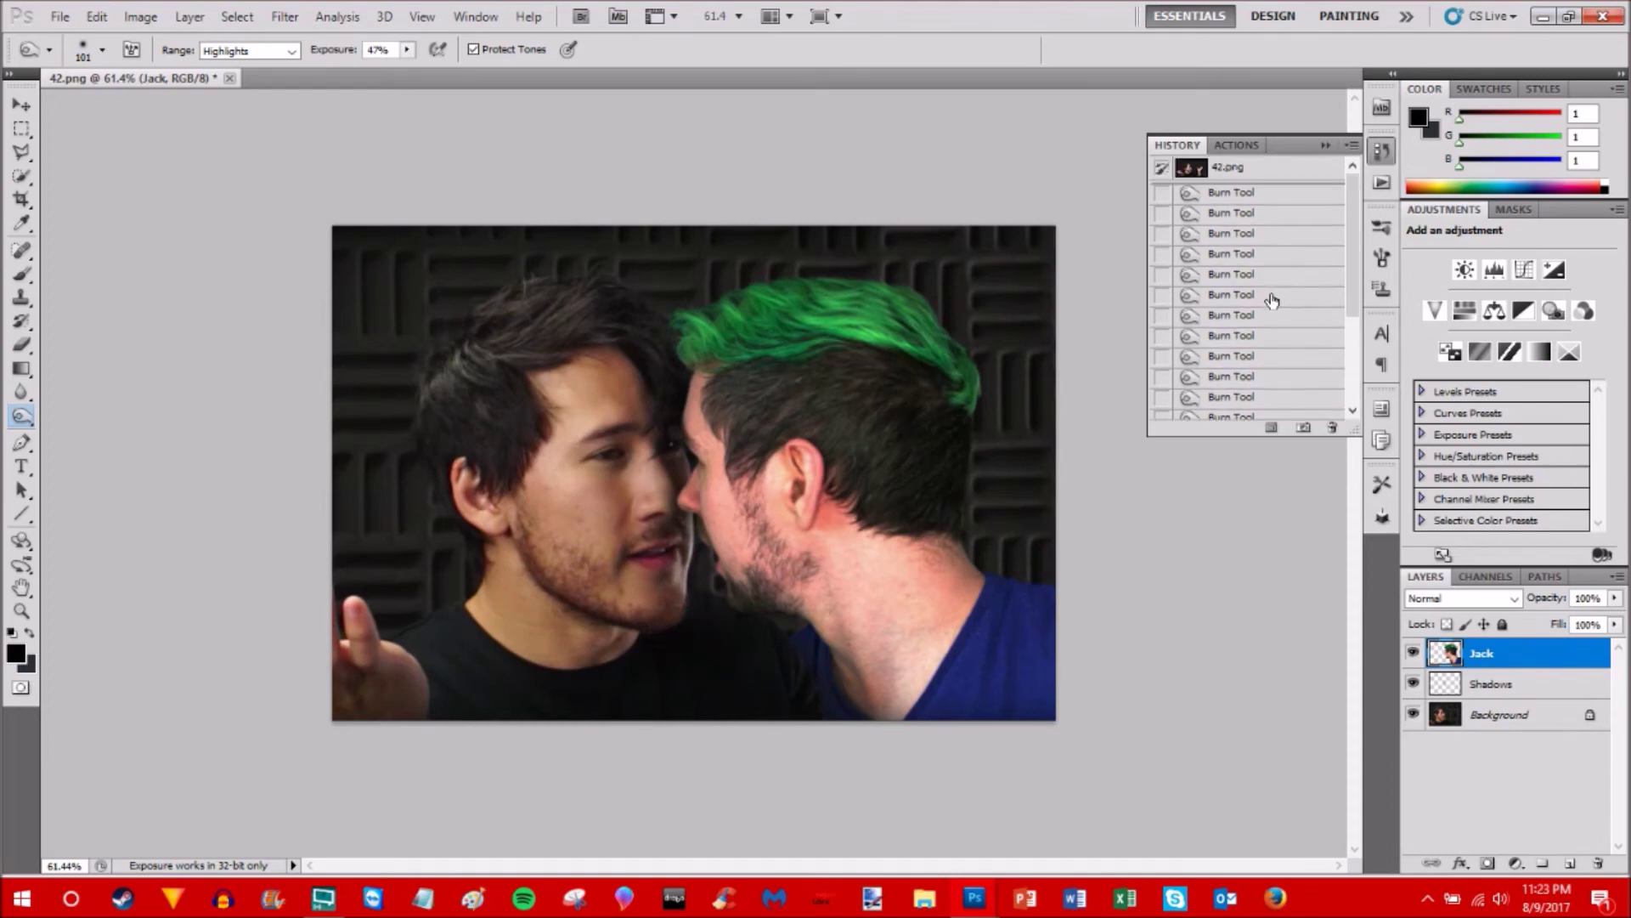
{"action": "left_click", "coordinate": [1267, 194]}
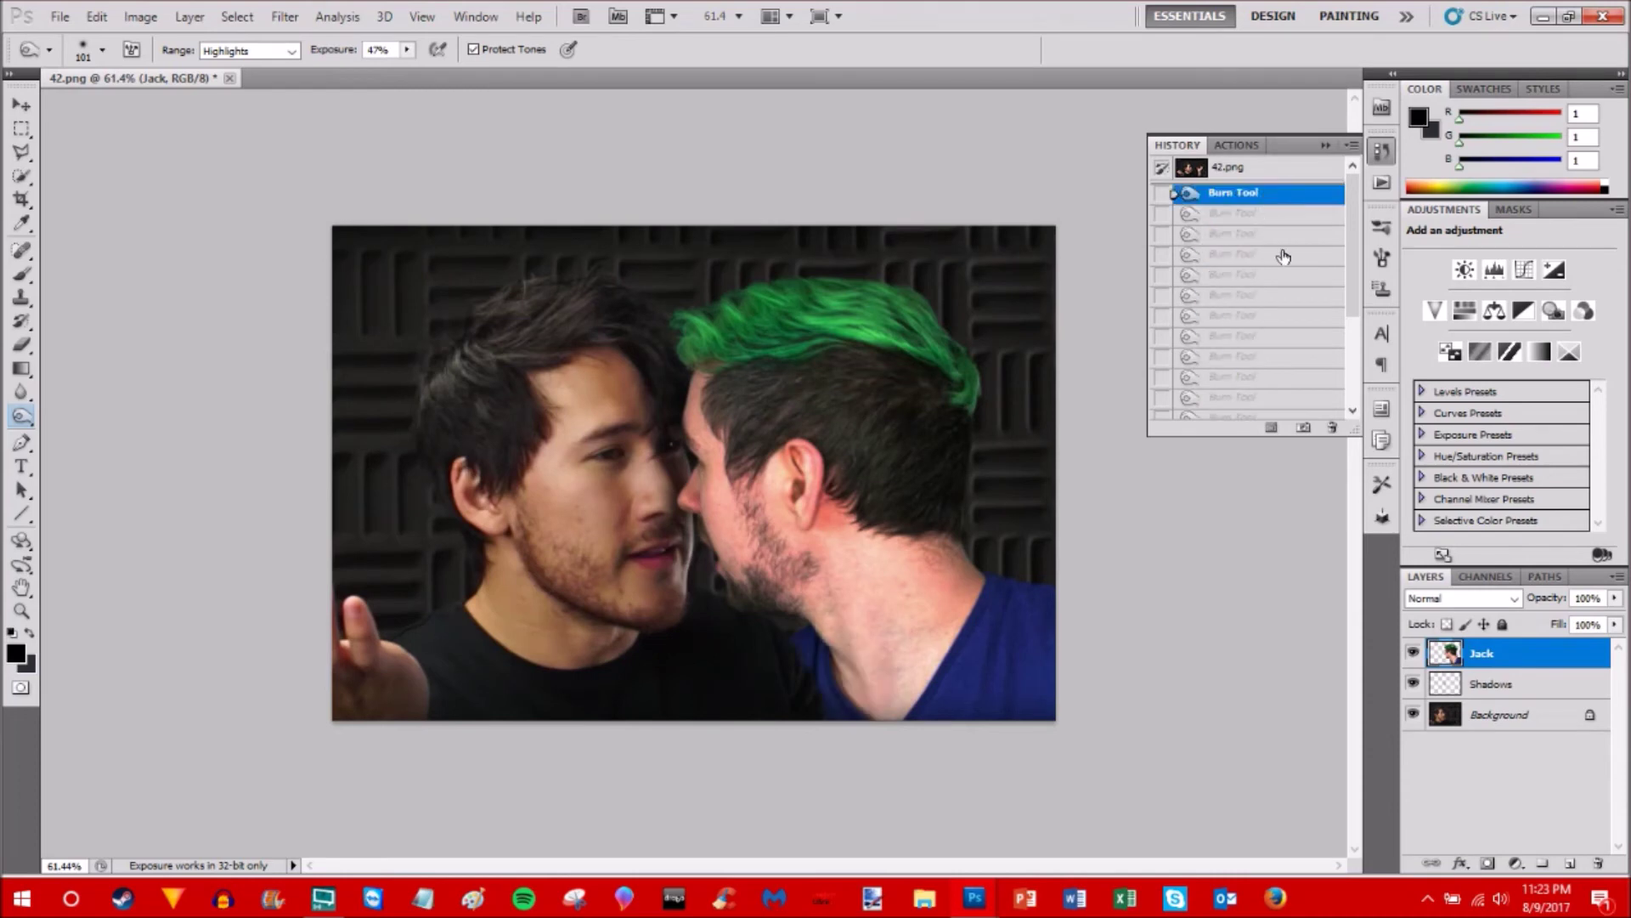
{"action": "left_click", "coordinate": [1191, 624]}
{"action": "left_click", "coordinate": [1326, 146]}
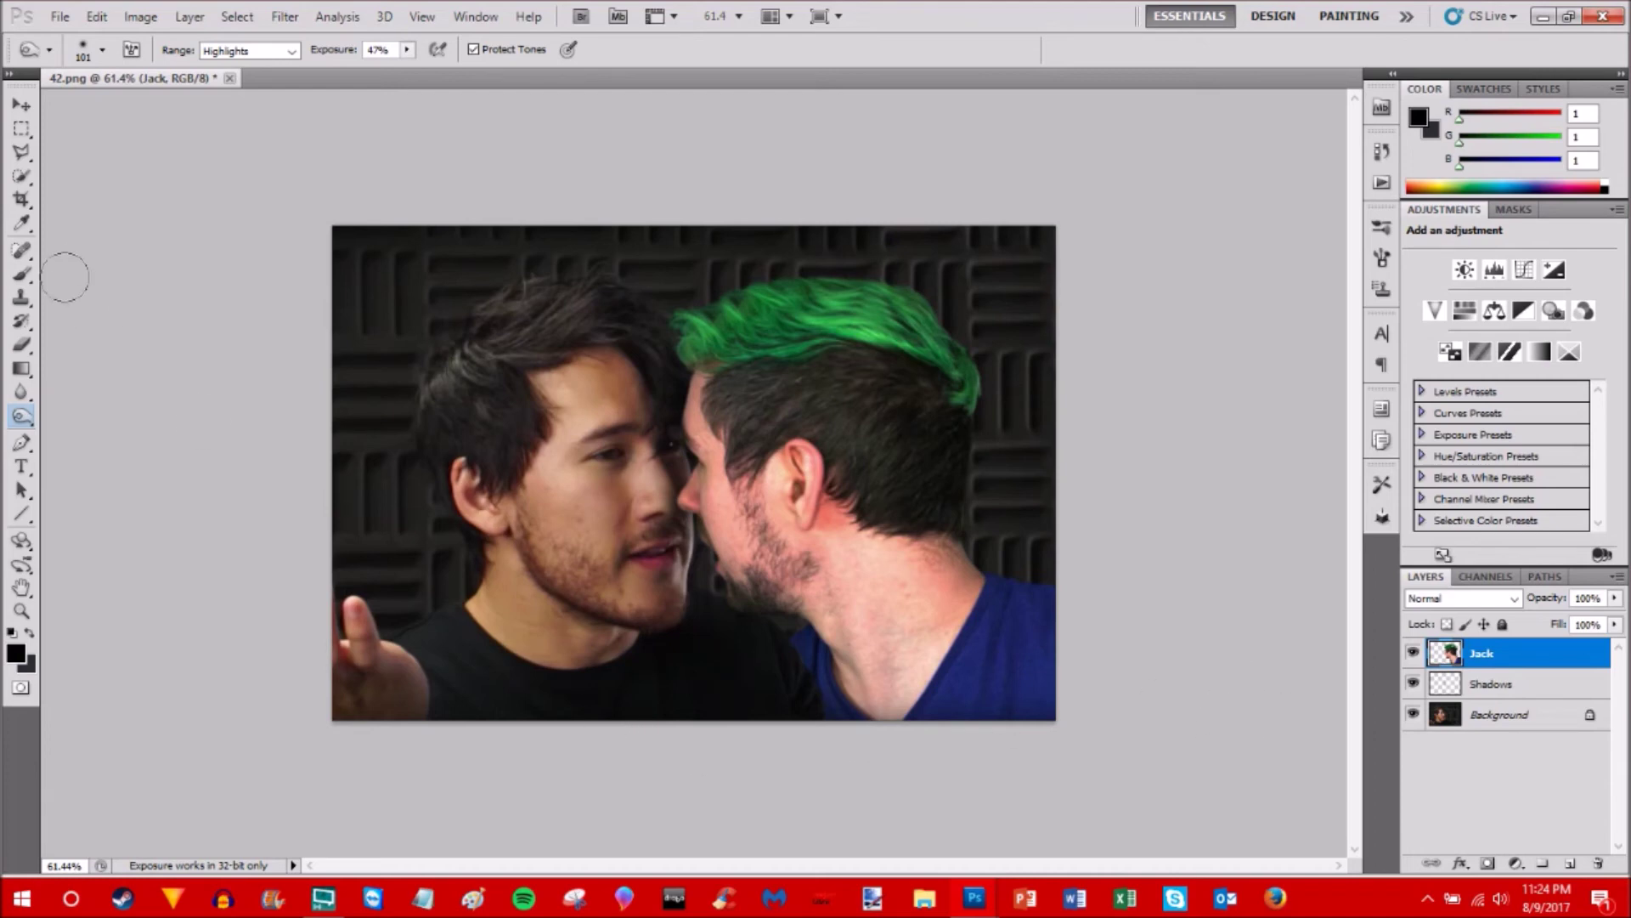
- Hide the Jack and Shadows layers and select the black-shirted shoulder on the Background layer with the Quick Selection tool, tidying its outer edge
{"action": "left_click", "coordinate": [1539, 723]}
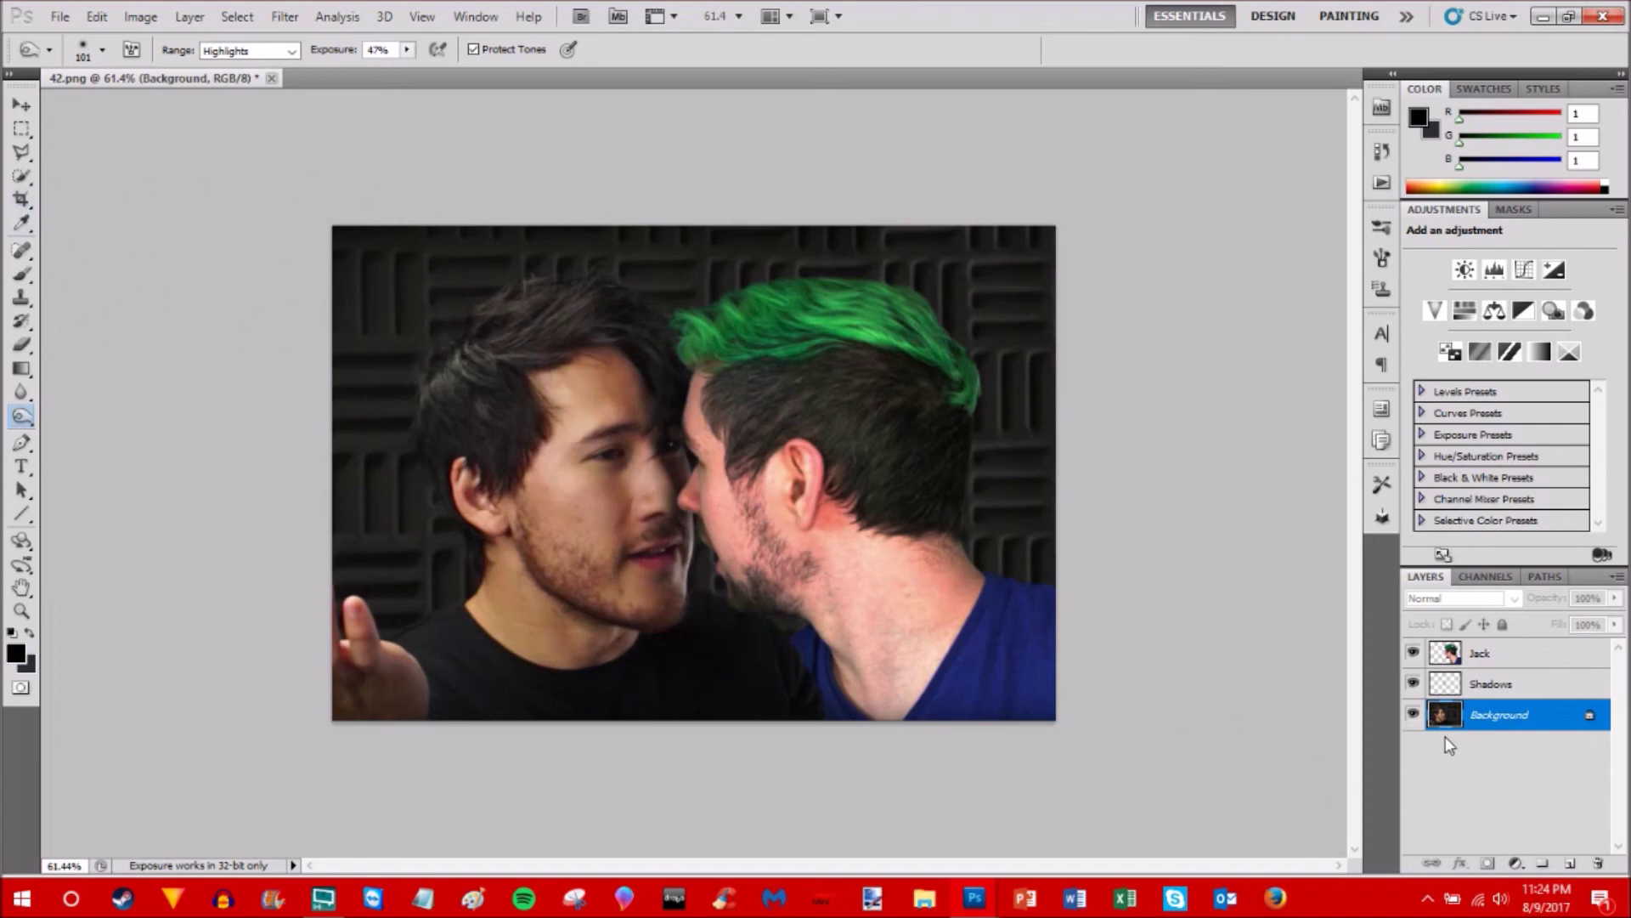
{"action": "left_click", "coordinate": [1413, 652]}
{"action": "left_click", "coordinate": [1413, 683]}
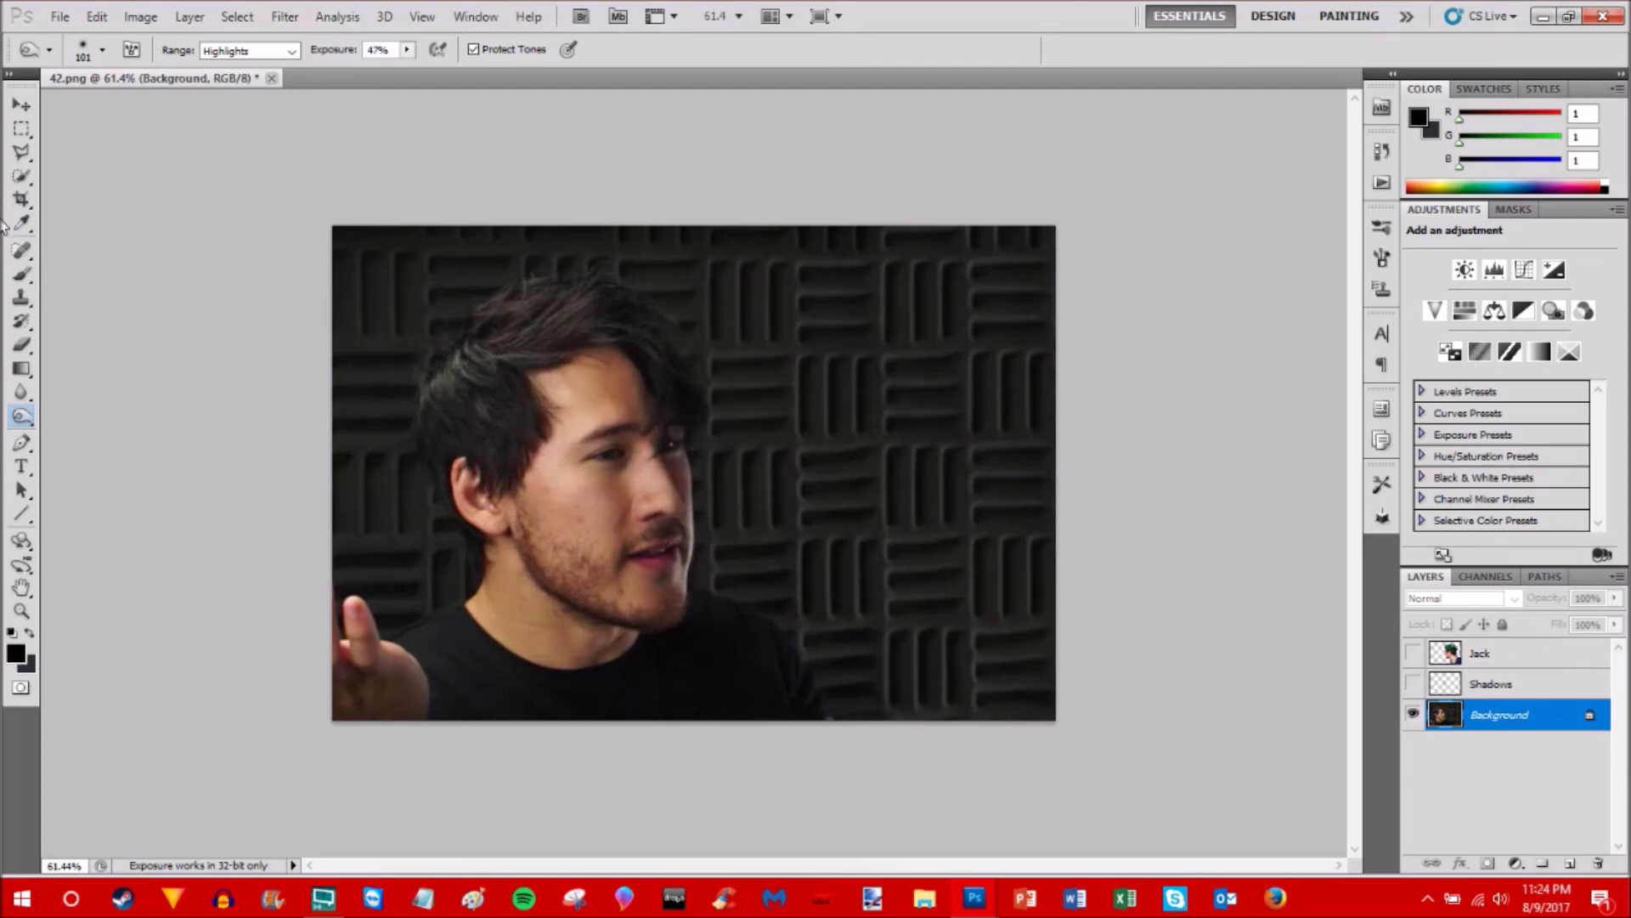
{"action": "left_click", "coordinate": [23, 177]}
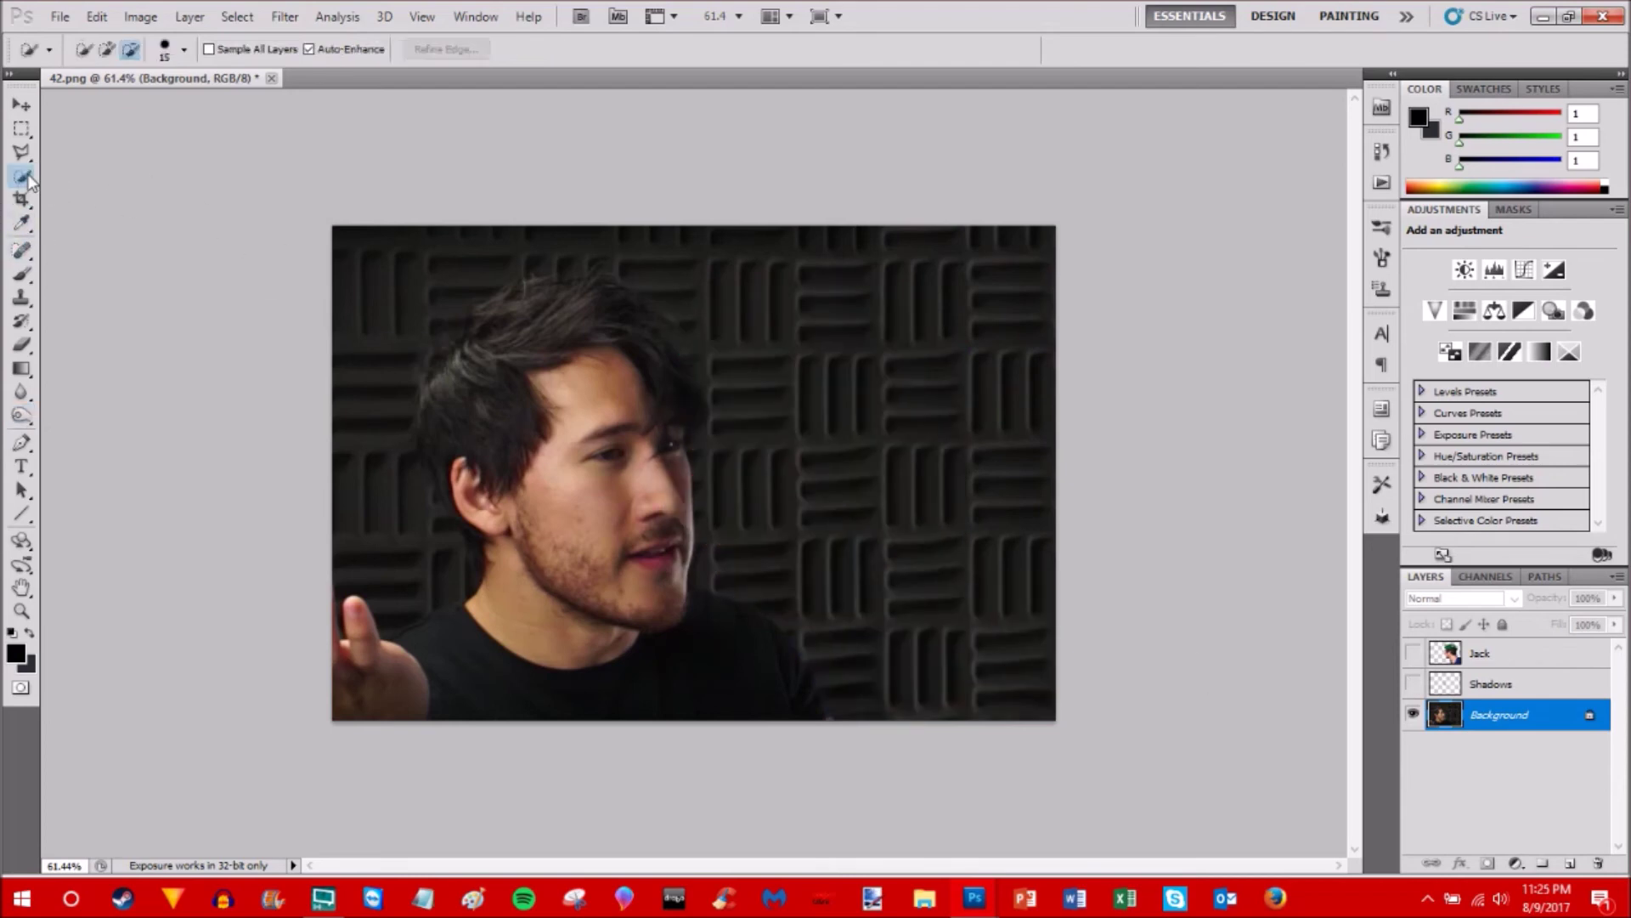
{"action": "mouse_move", "coordinate": [721, 613]}
{"action": "left_mouse_down"}
{"action": "mouse_move", "coordinate": [804, 706]}
{"action": "mouse_move", "coordinate": [802, 676]}
{"action": "mouse_move", "coordinate": [785, 728]}
{"action": "left_mouse_up"}
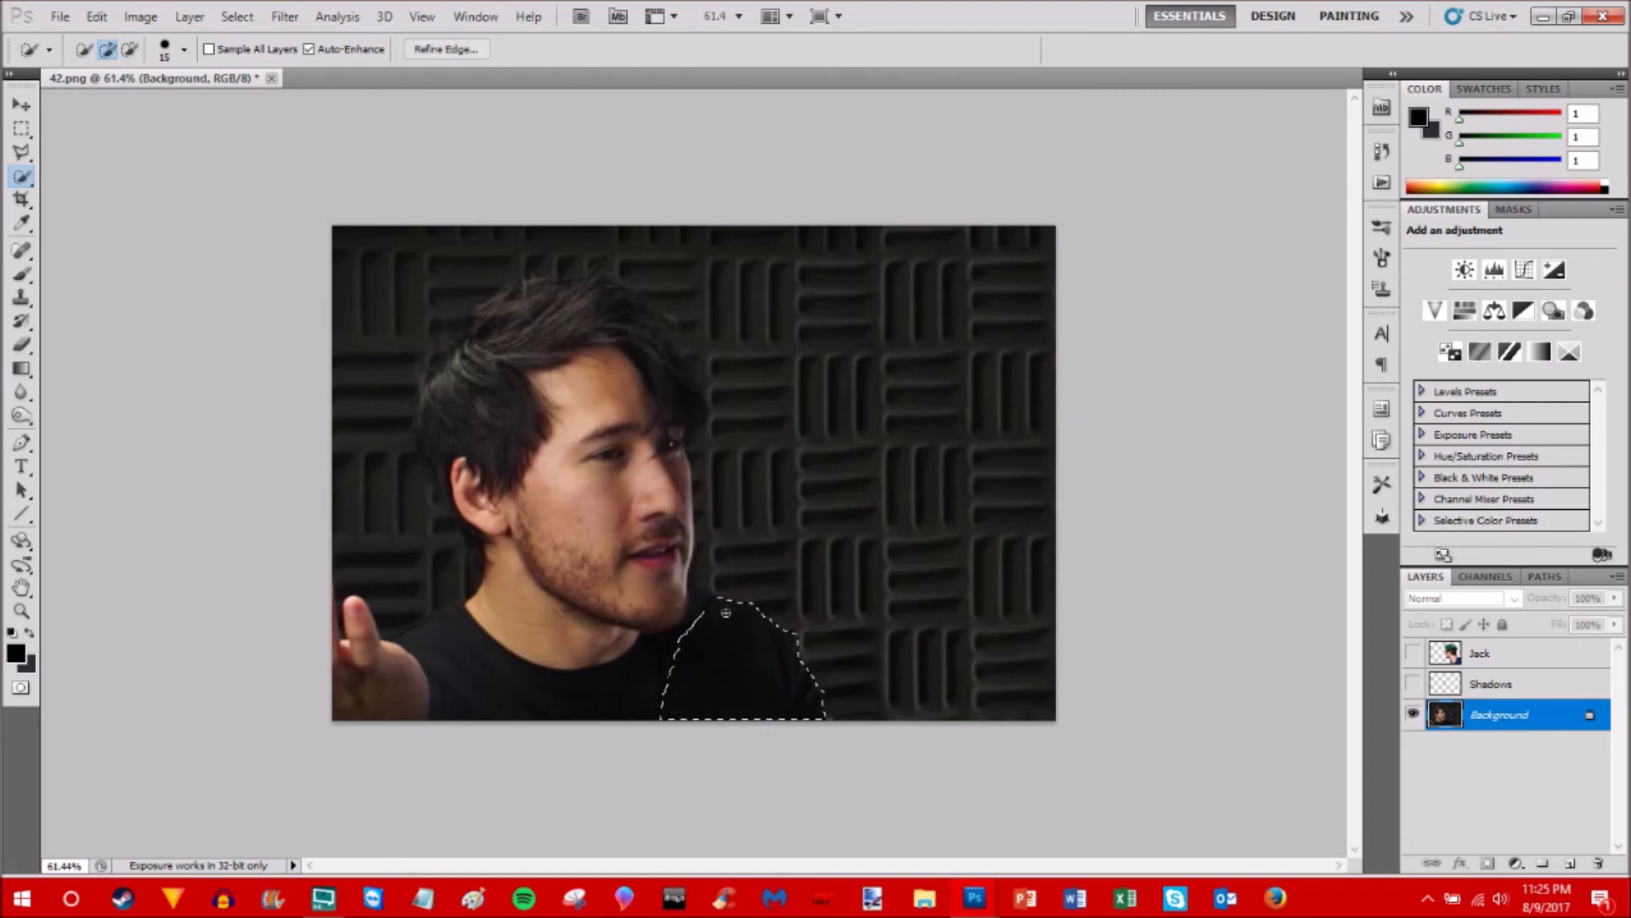
{"action": "left_click", "coordinate": [702, 602]}
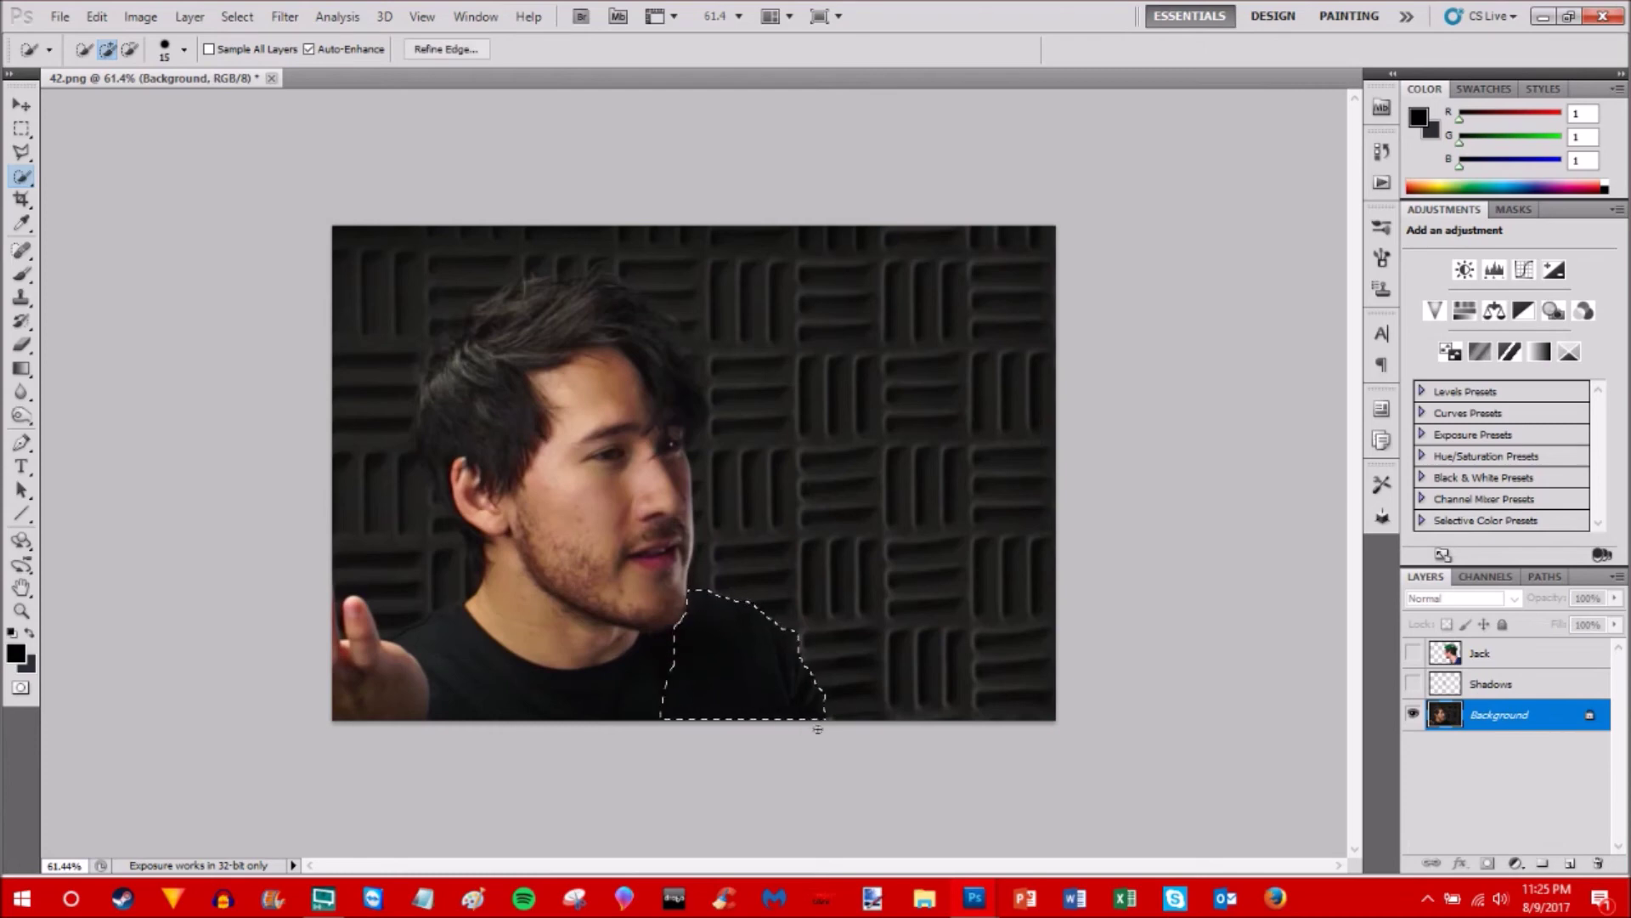
{"action": "scroll", "coordinate": [927, 655], "scroll_direction": "up", "scroll_amount": 6}
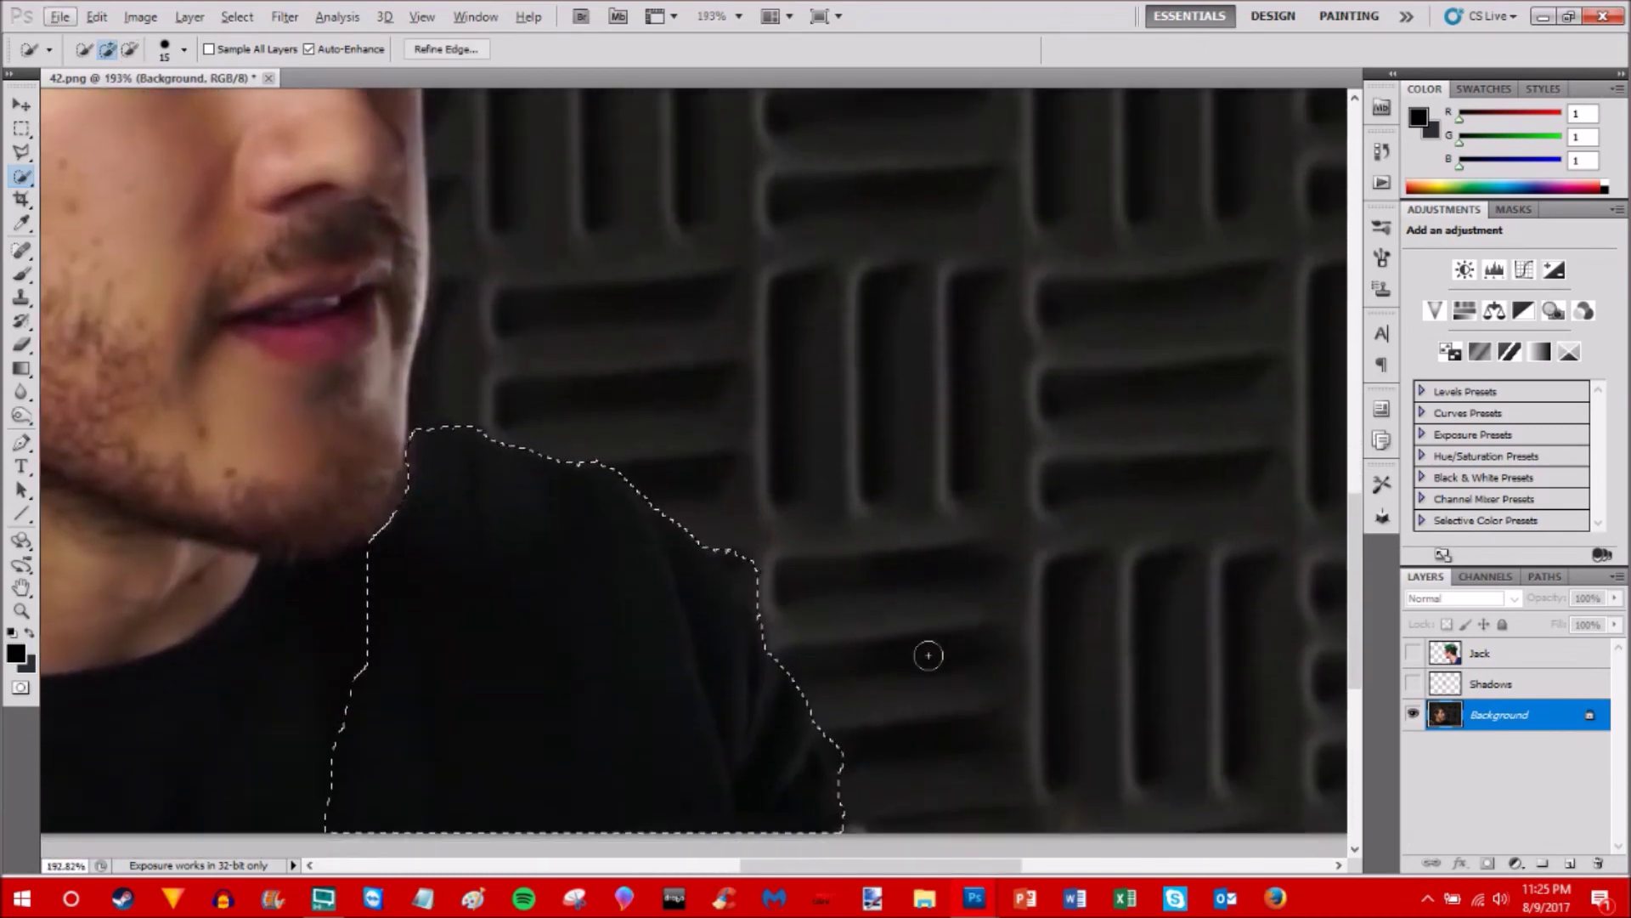
{"action": "scroll", "coordinate": [901, 589], "scroll_direction": "down", "scroll_amount": 2}
{"action": "left_click", "coordinate": [130, 50]}
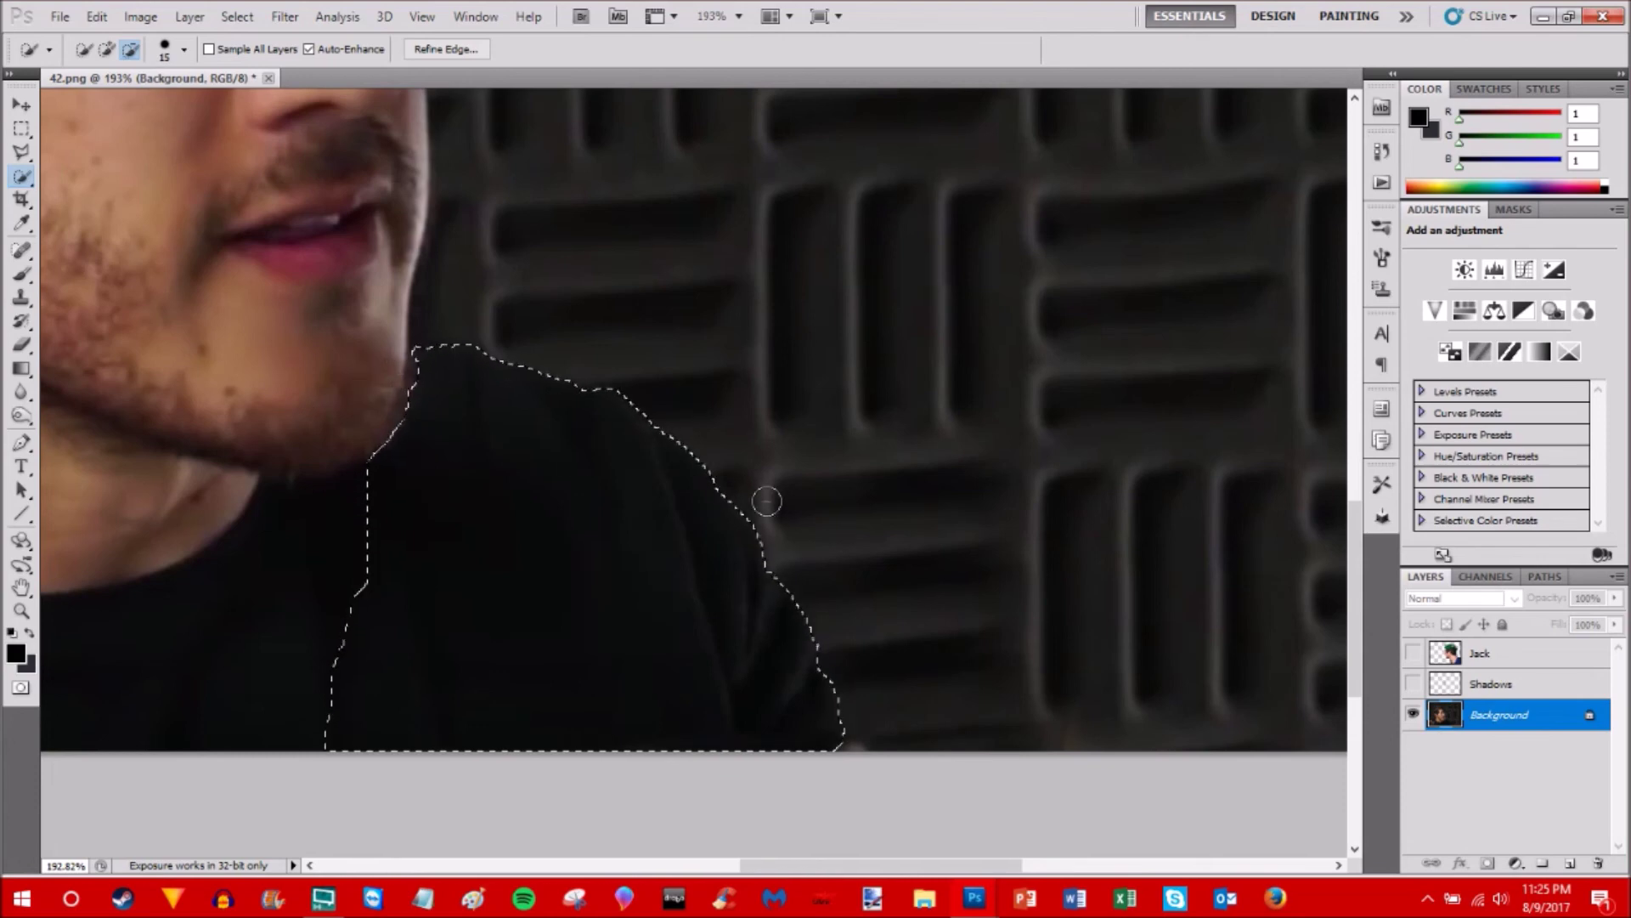
- Show the Shadows and Jack layers again and subtract the chest and the area under the beard from the shoulder selection
{"action": "left_click", "coordinate": [1413, 683]}
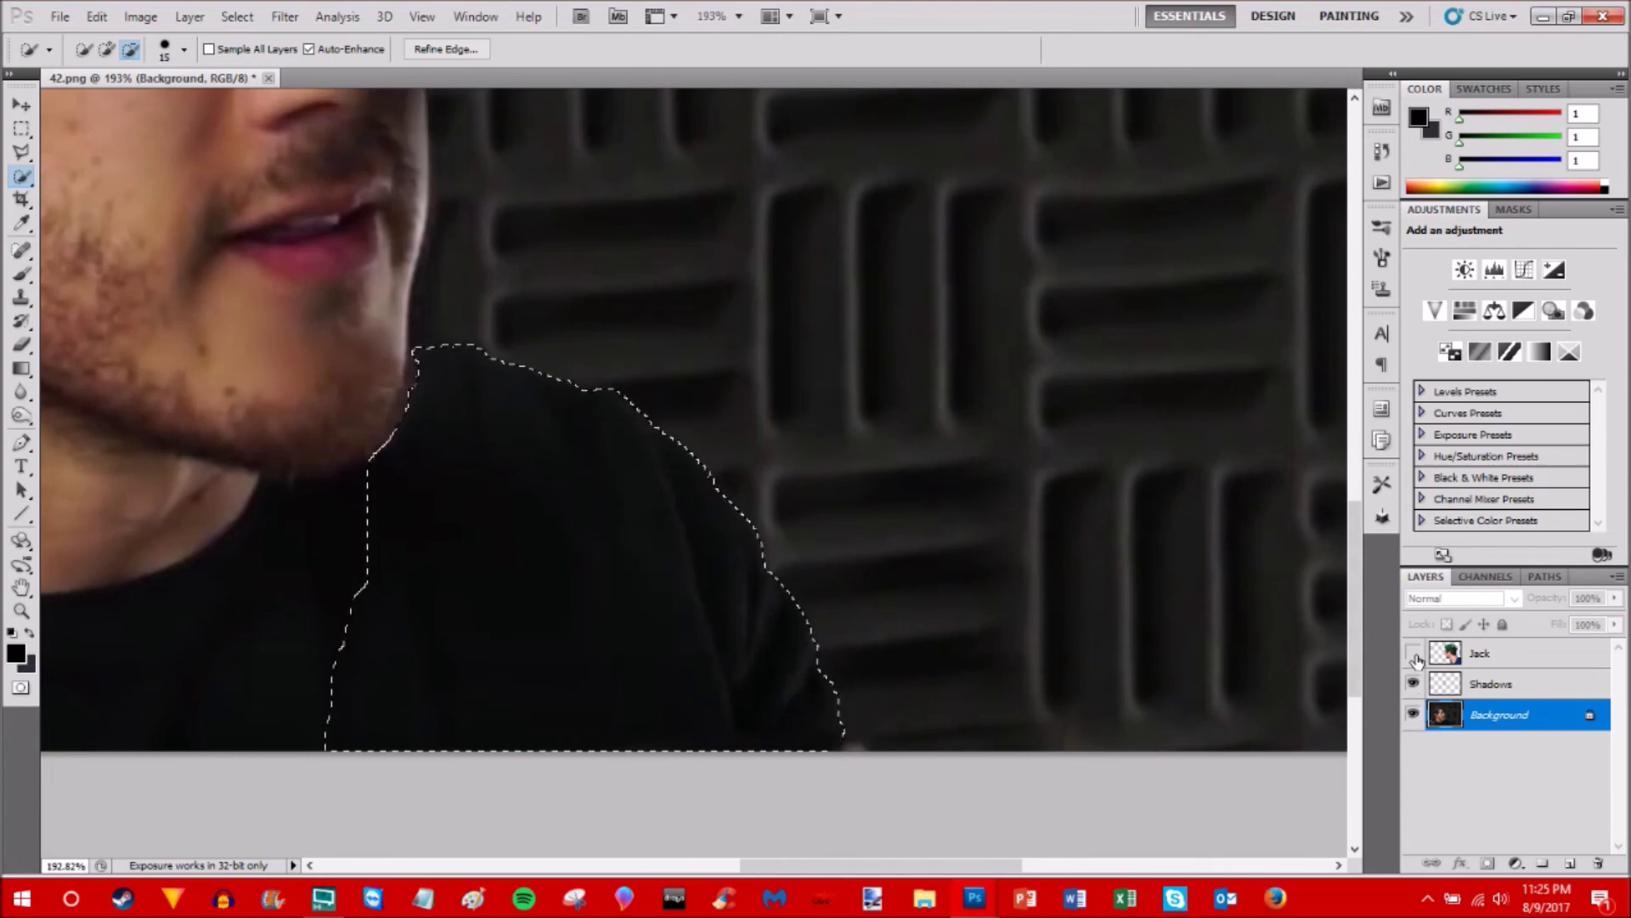
{"action": "left_click", "coordinate": [1412, 653]}
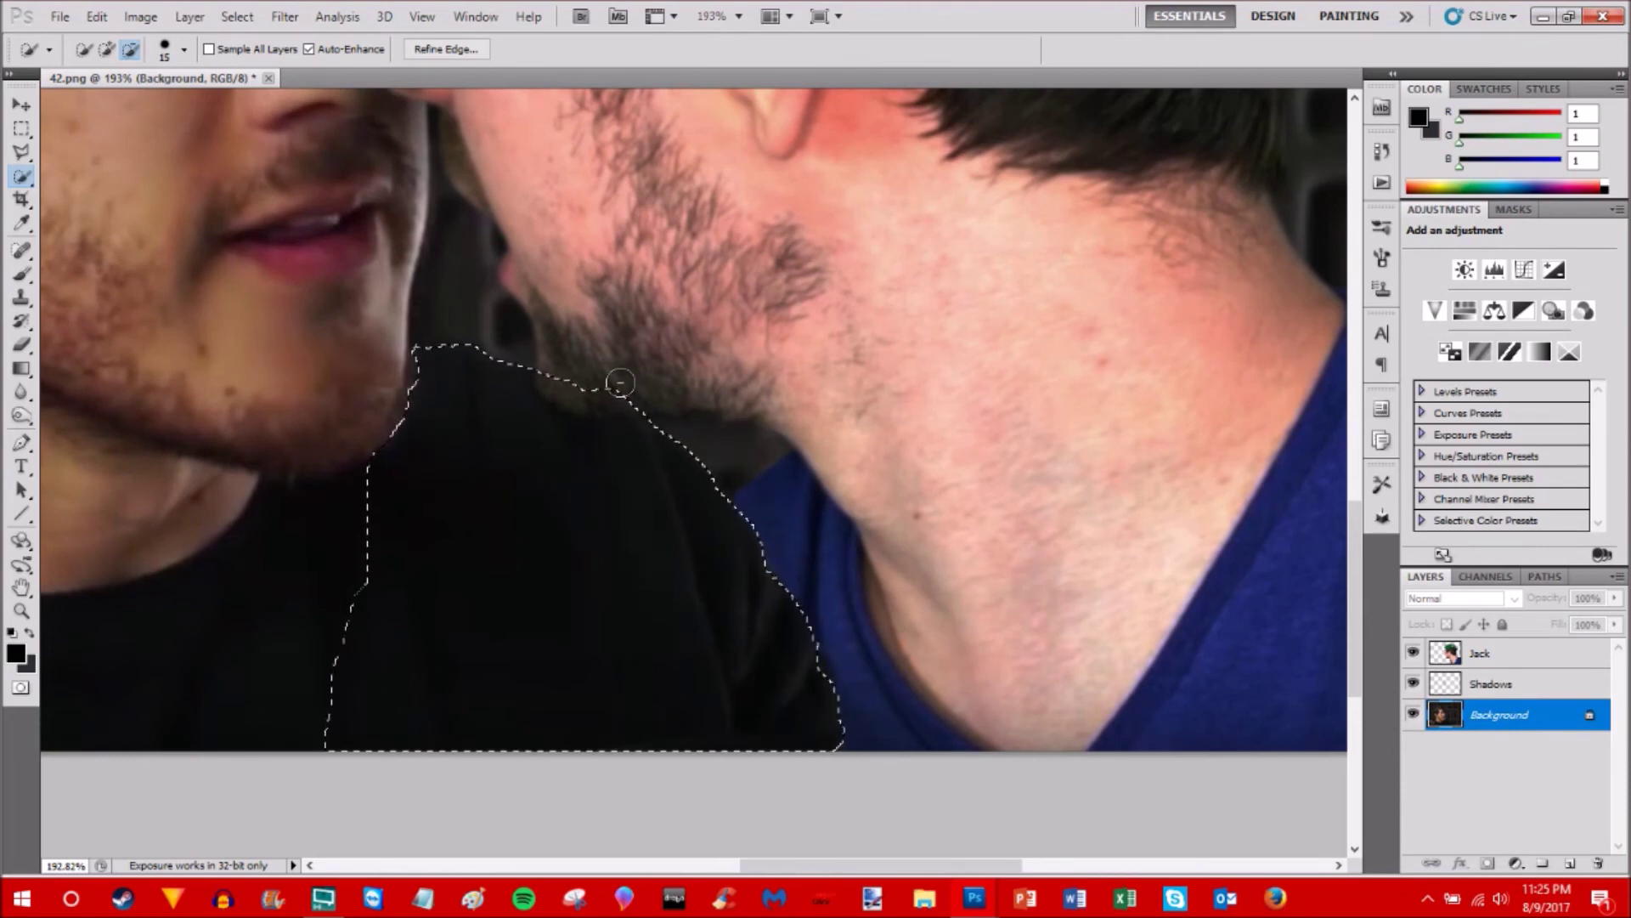
{"action": "mouse_move", "coordinate": [553, 487]}
{"action": "left_mouse_down"}
{"action": "mouse_move", "coordinate": [500, 606]}
{"action": "mouse_move", "coordinate": [471, 735]}
{"action": "mouse_move", "coordinate": [416, 738]}
{"action": "mouse_move", "coordinate": [378, 540]}
{"action": "mouse_move", "coordinate": [494, 348]}
{"action": "mouse_move", "coordinate": [558, 356]}
{"action": "mouse_move", "coordinate": [376, 488]}
{"action": "mouse_move", "coordinate": [563, 412]}
{"action": "mouse_move", "coordinate": [507, 448]}
{"action": "mouse_move", "coordinate": [509, 471]}
{"action": "mouse_move", "coordinate": [452, 359]}
{"action": "mouse_move", "coordinate": [520, 361]}
{"action": "left_mouse_up"}
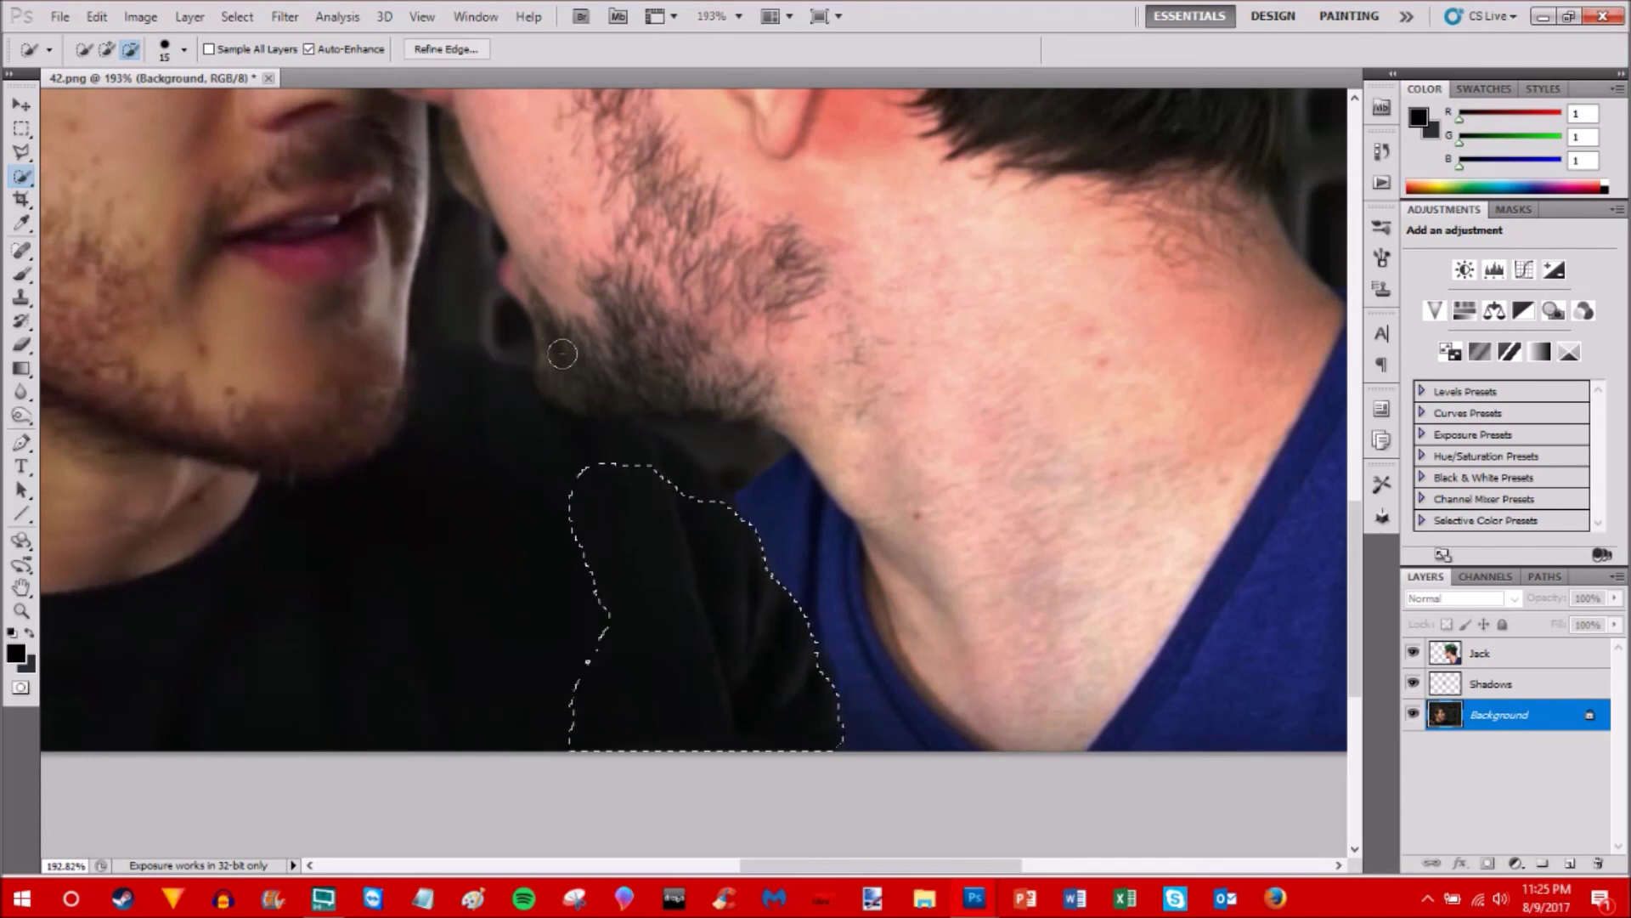
- Add the missing upper edge of the shoulder to the selection, and copy the selected area from the Background to a new layer
{"action": "left_click", "coordinate": [107, 49]}
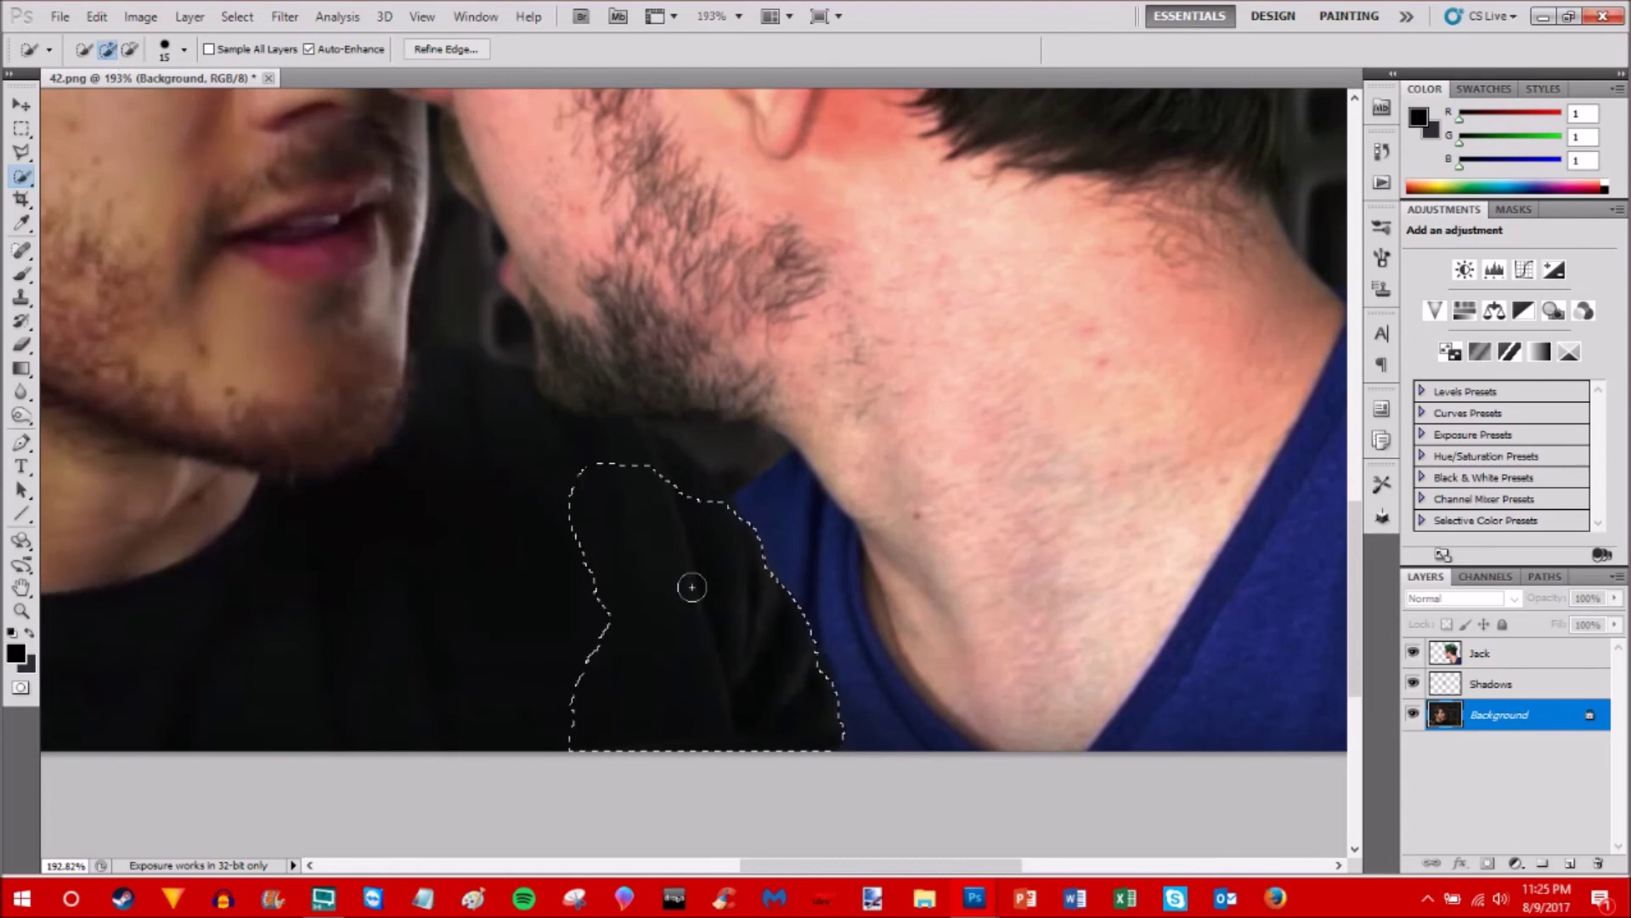
{"action": "left_click", "coordinate": [716, 505]}
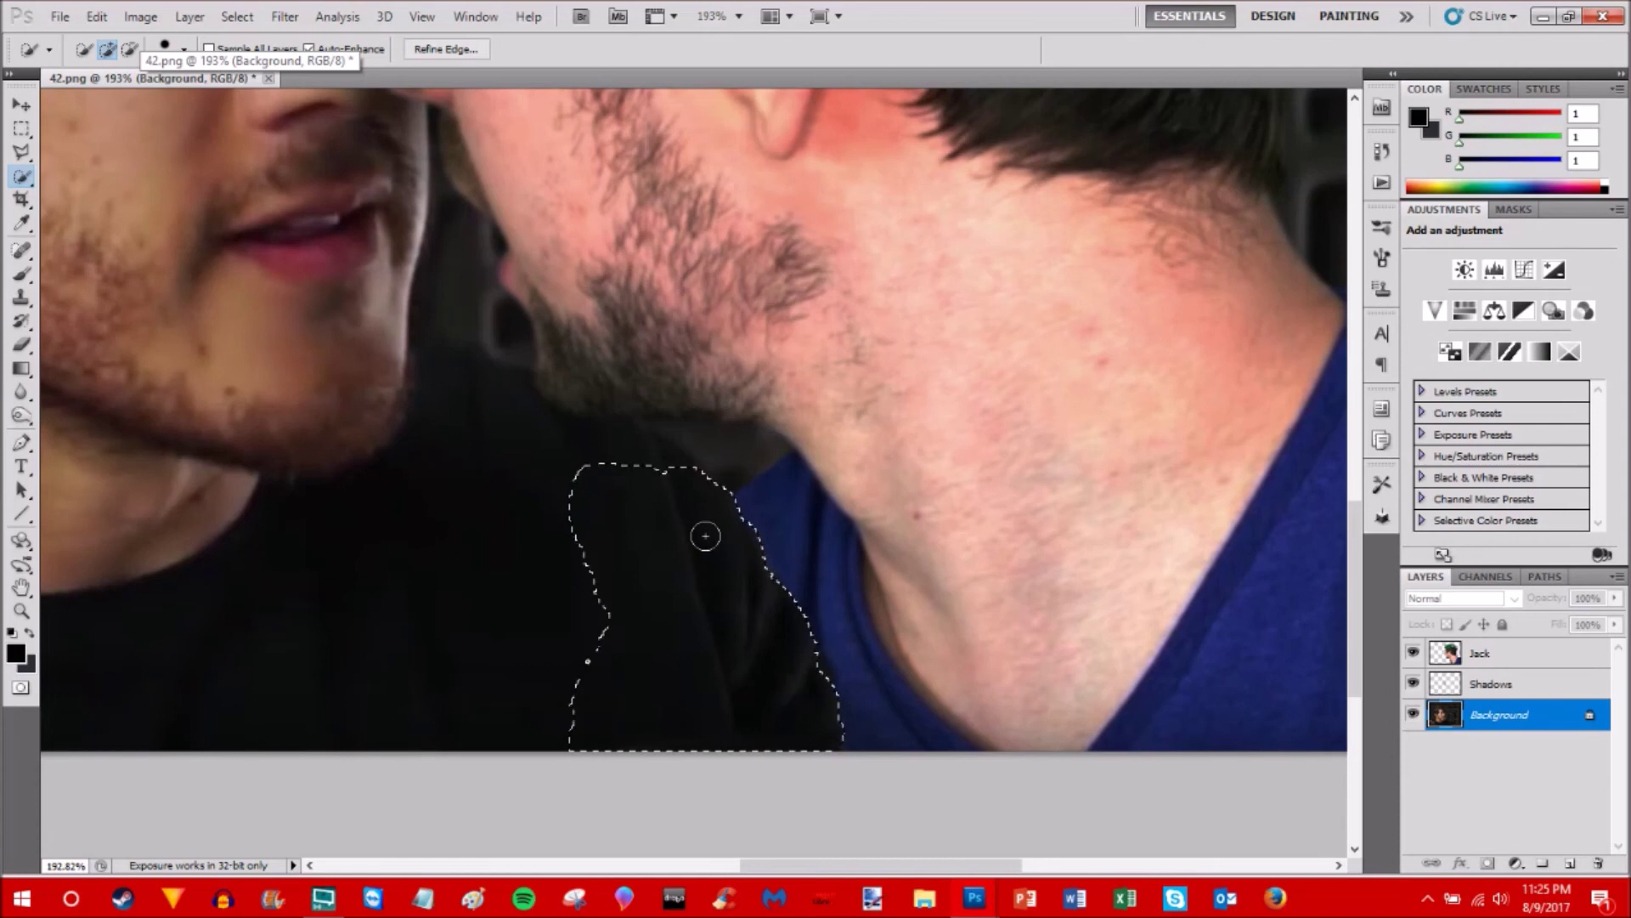
{"action": "scroll", "coordinate": [913, 683], "scroll_direction": "down", "scroll_amount": 4}
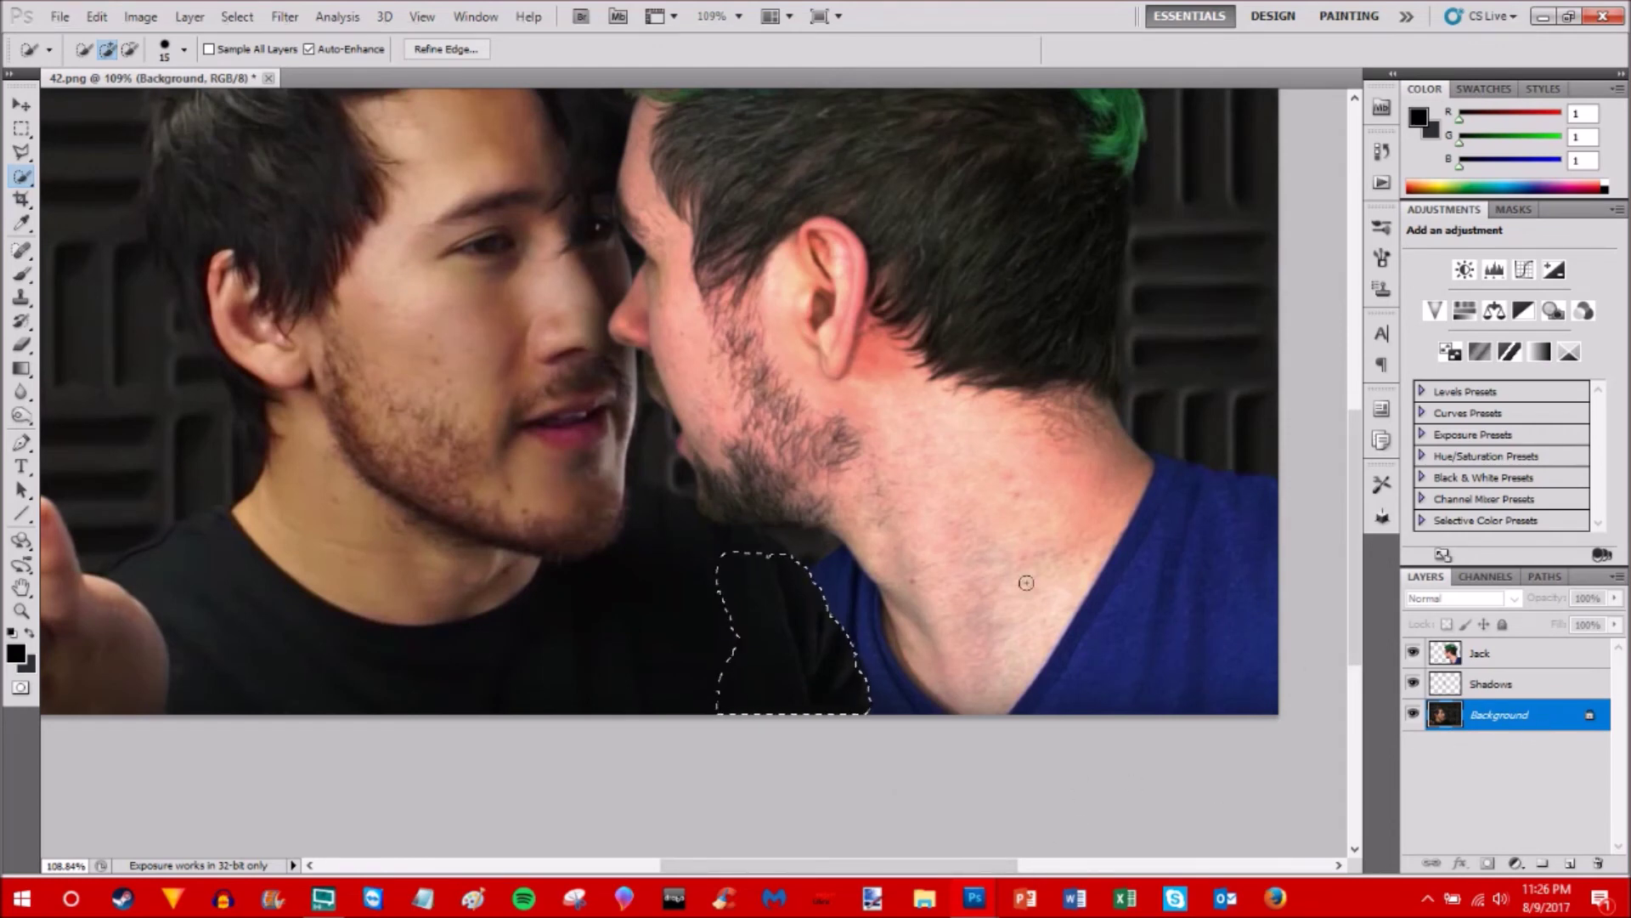
{"action": "key", "text": "ctrl+j"}
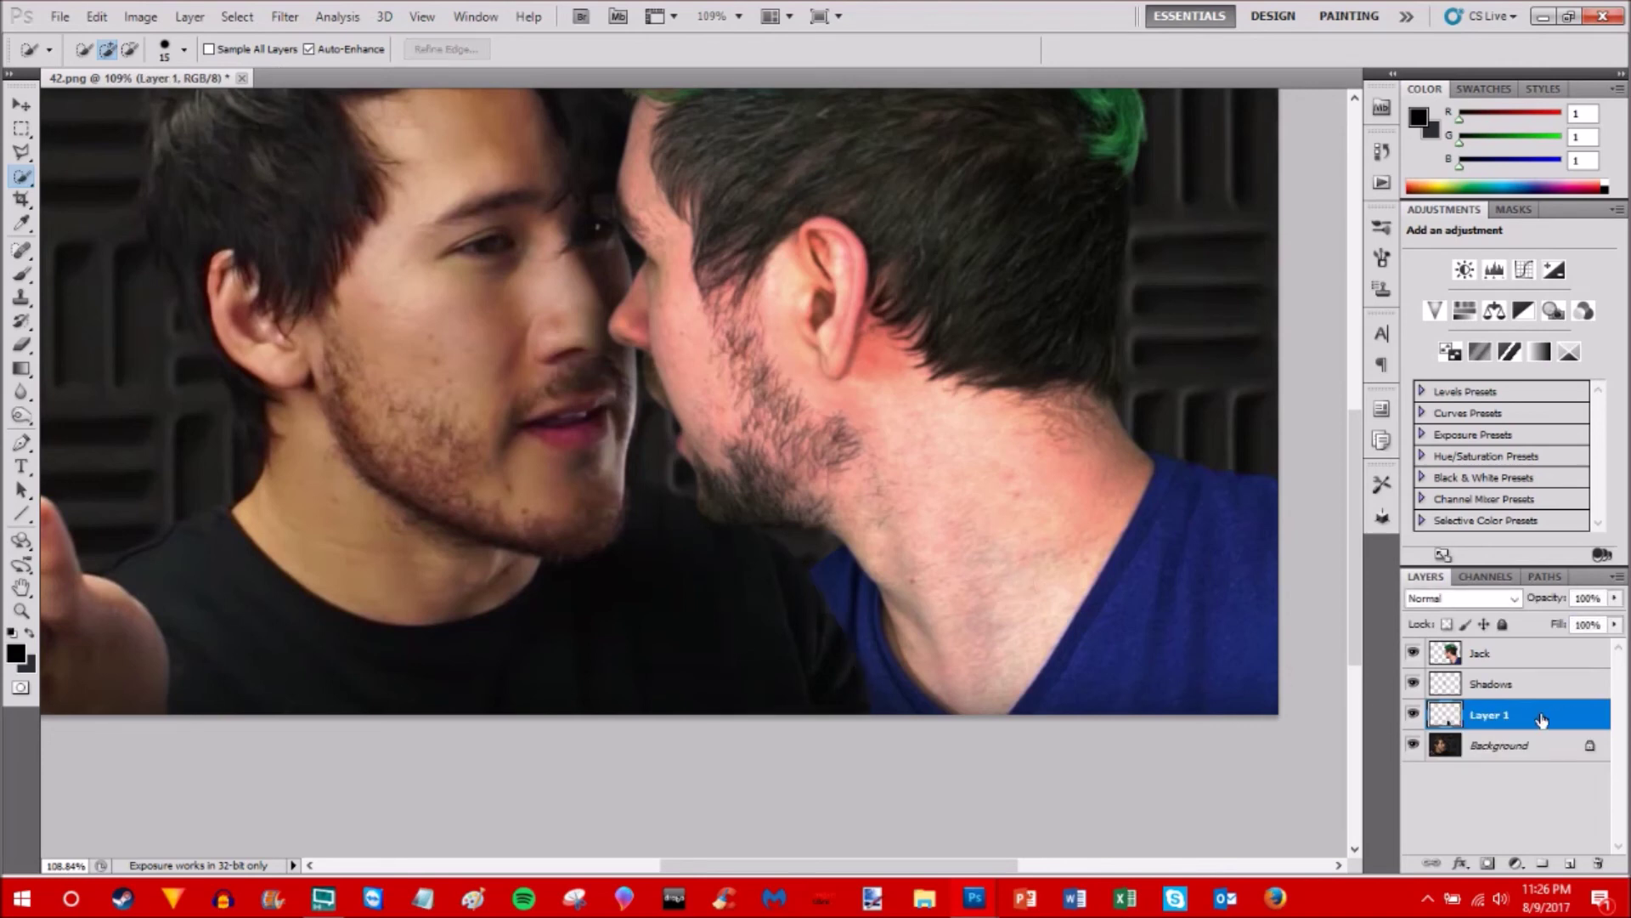
- Move the copied shoulder layer above the Jack layer, and check it alone by temporarily hiding the other layers
{"action": "left_click_drag", "start_coordinate": [1542, 719], "coordinate": [1531, 656]}
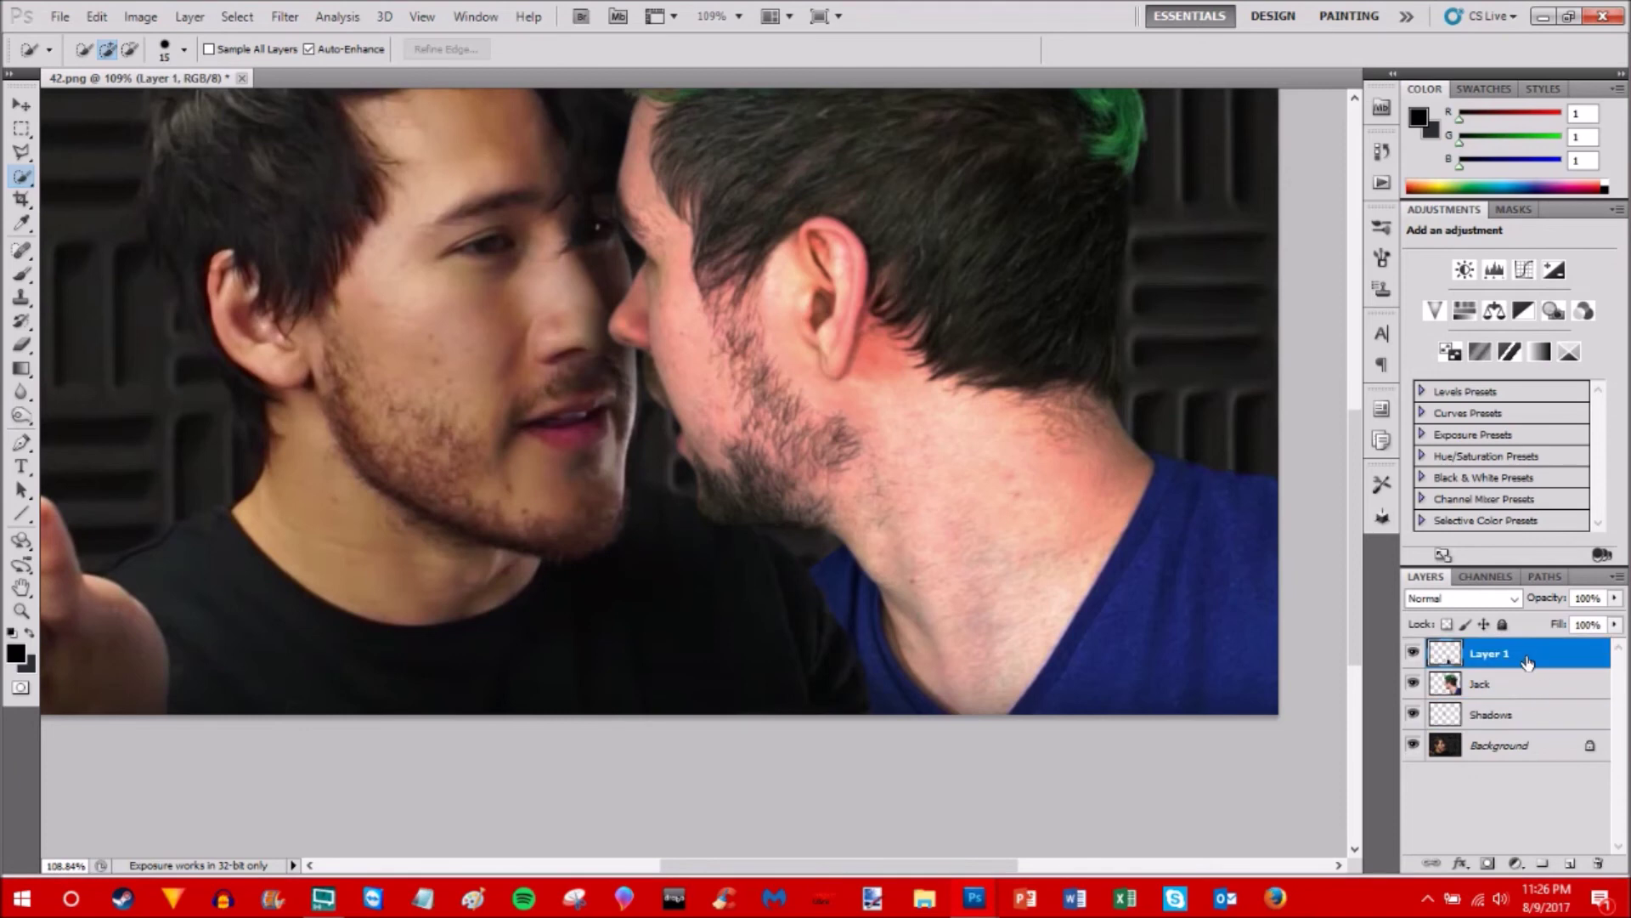
{"action": "left_click", "coordinate": [1413, 684]}
{"action": "left_click", "coordinate": [1413, 714]}
{"action": "left_click", "coordinate": [1412, 745]}
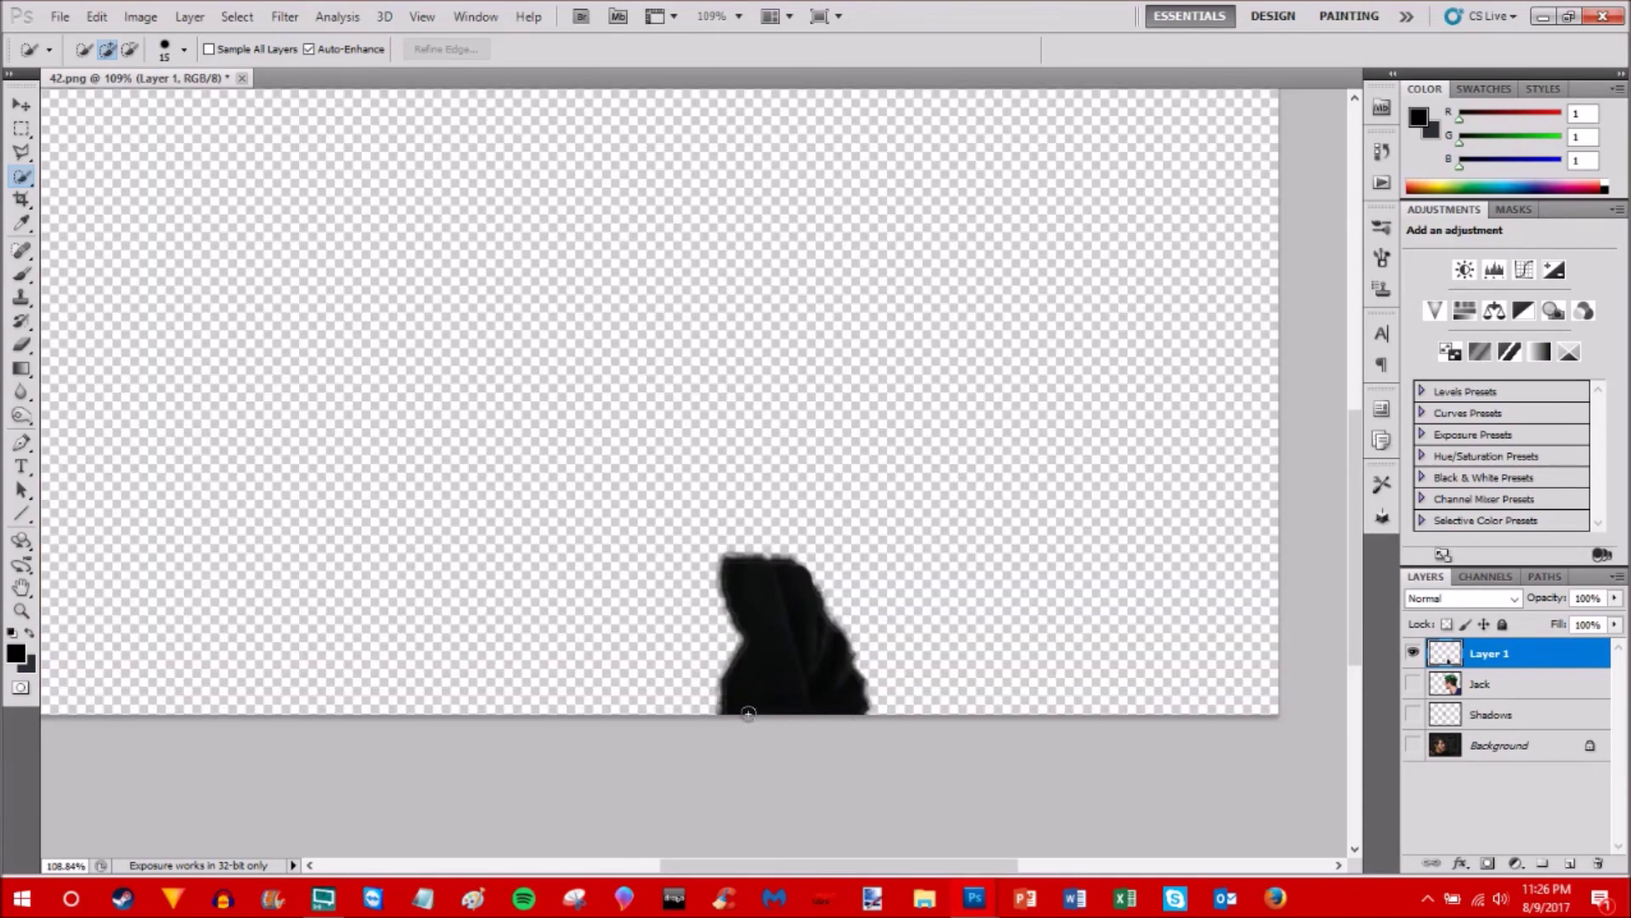
{"action": "left_click", "coordinate": [1413, 745]}
{"action": "left_click", "coordinate": [1413, 715]}
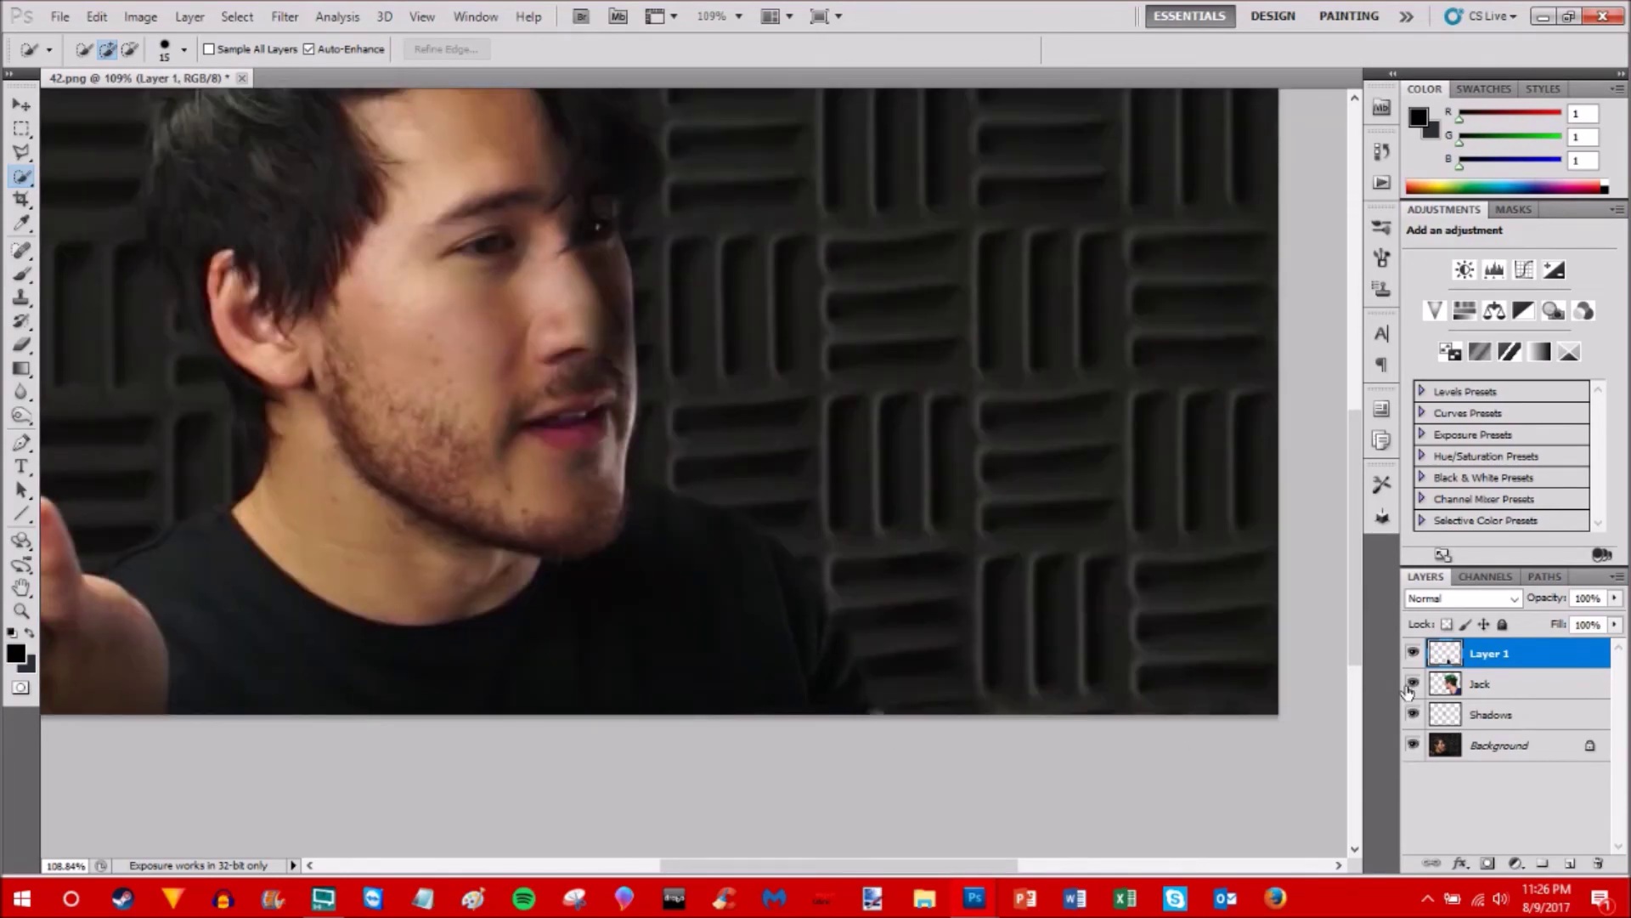
{"action": "left_click", "coordinate": [1413, 684]}
- Rename the copied shoulder layer as Shirt
{"action": "double_click", "coordinate": [1497, 654]}
{"action": "type", "text": "Shirt"}
{"action": "key", "text": "Return"}
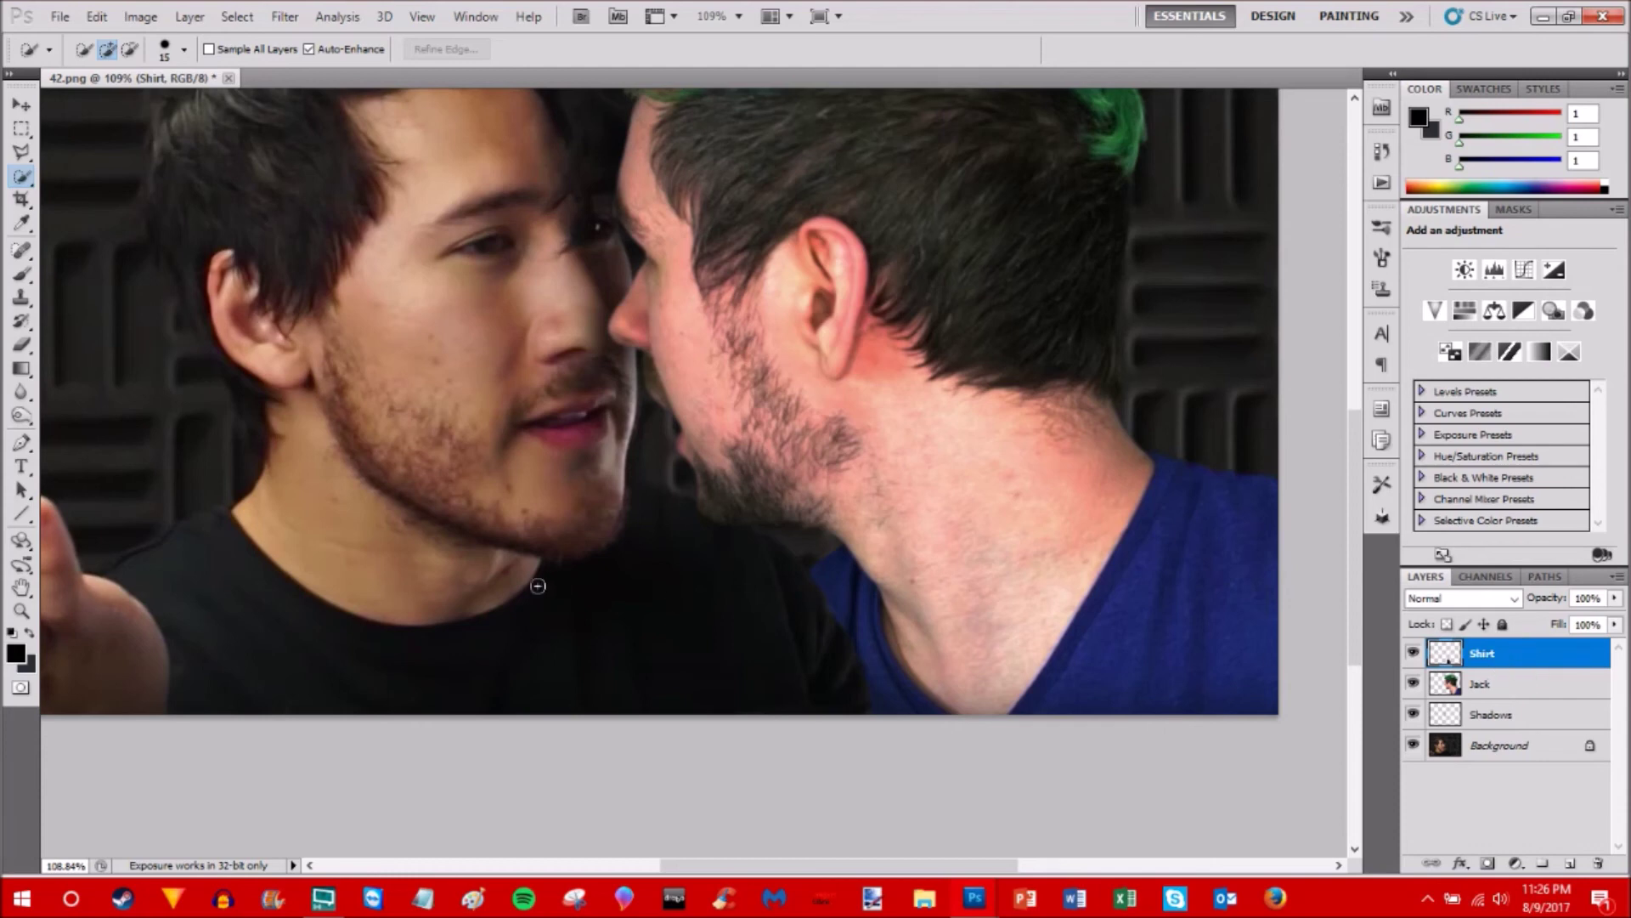
- With the Brush at 41% opacity, paint a black shadow on the Jack layer along the blue collar beside the black-shirted shoulder
{"action": "left_click", "coordinate": [22, 277]}
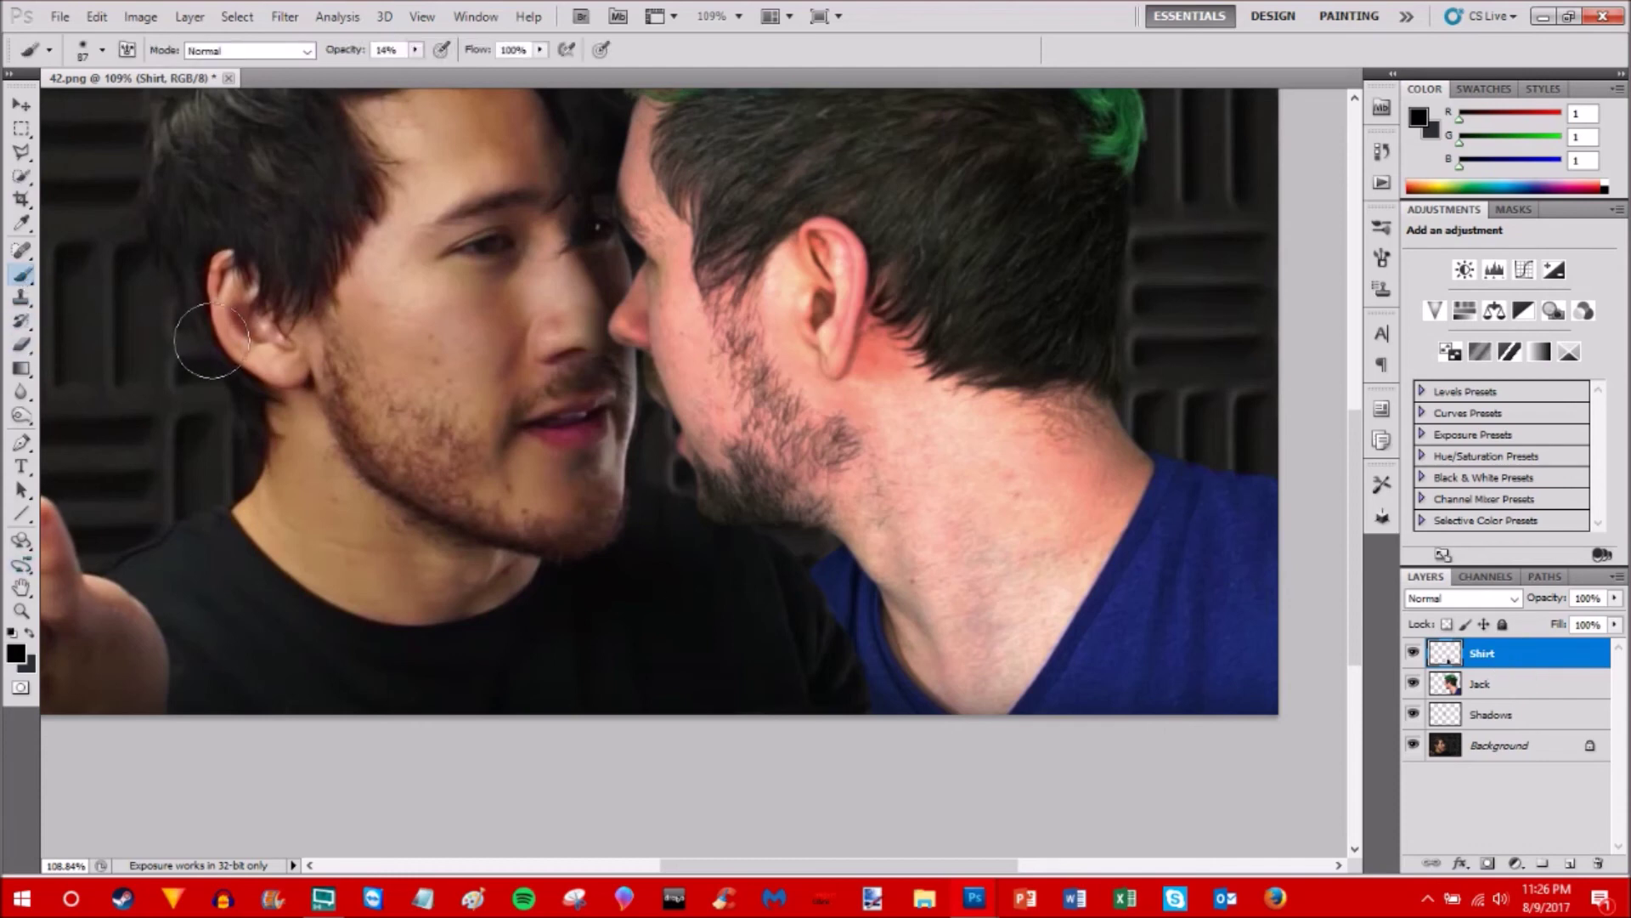
{"action": "left_click", "coordinate": [416, 49]}
{"action": "left_click_drag", "start_coordinate": [426, 74], "coordinate": [445, 83]}
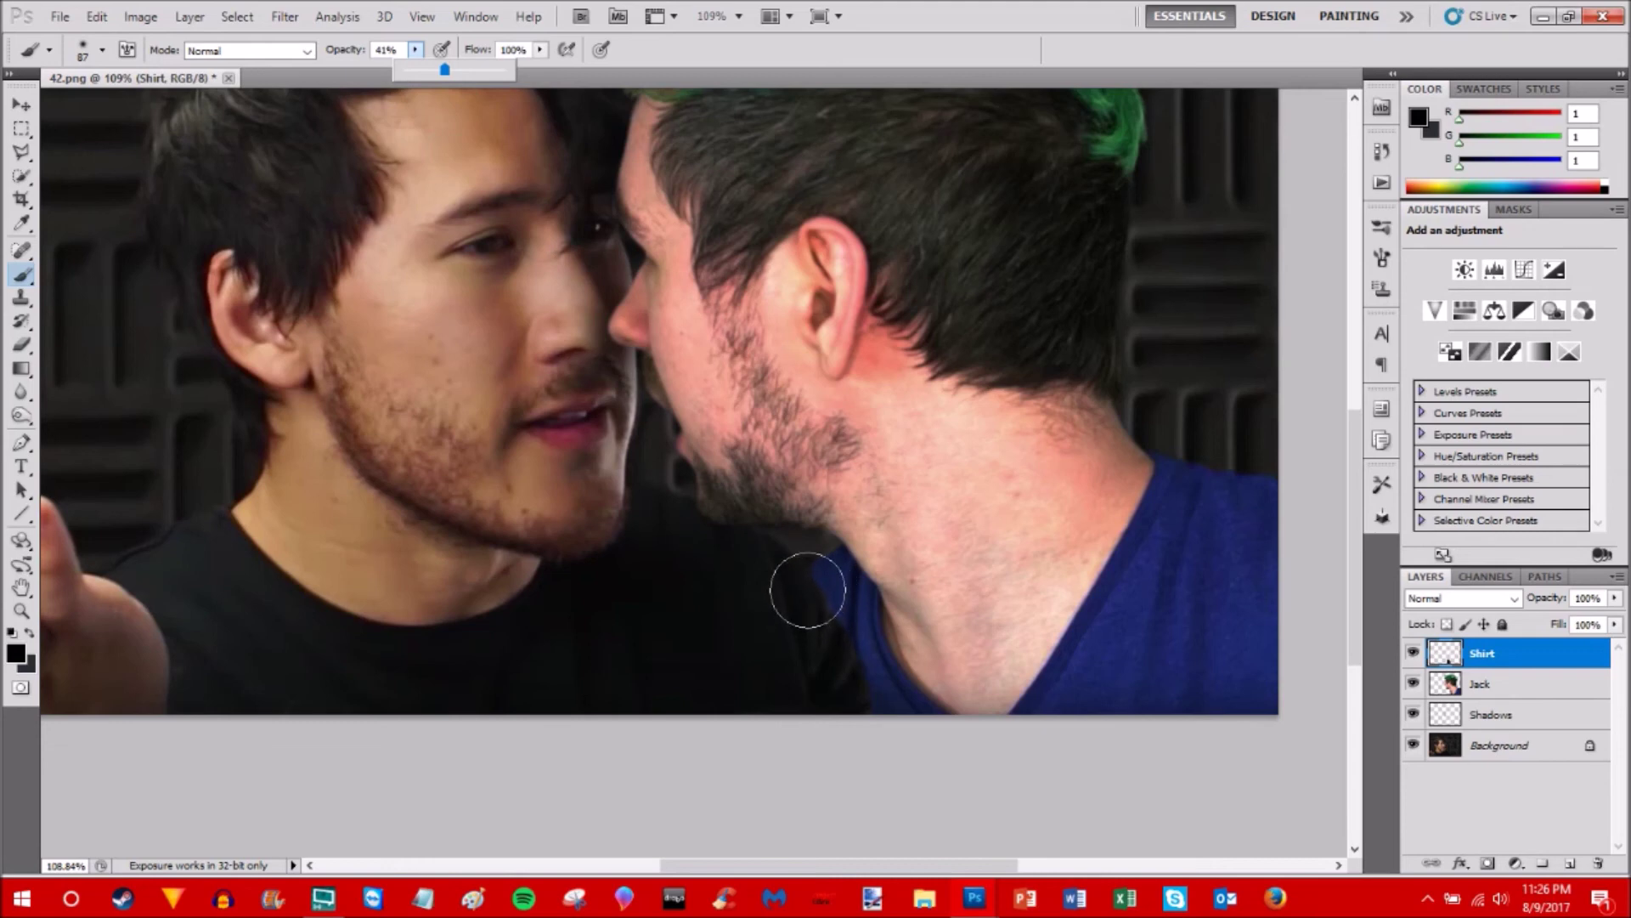
{"action": "left_click", "coordinate": [808, 592]}
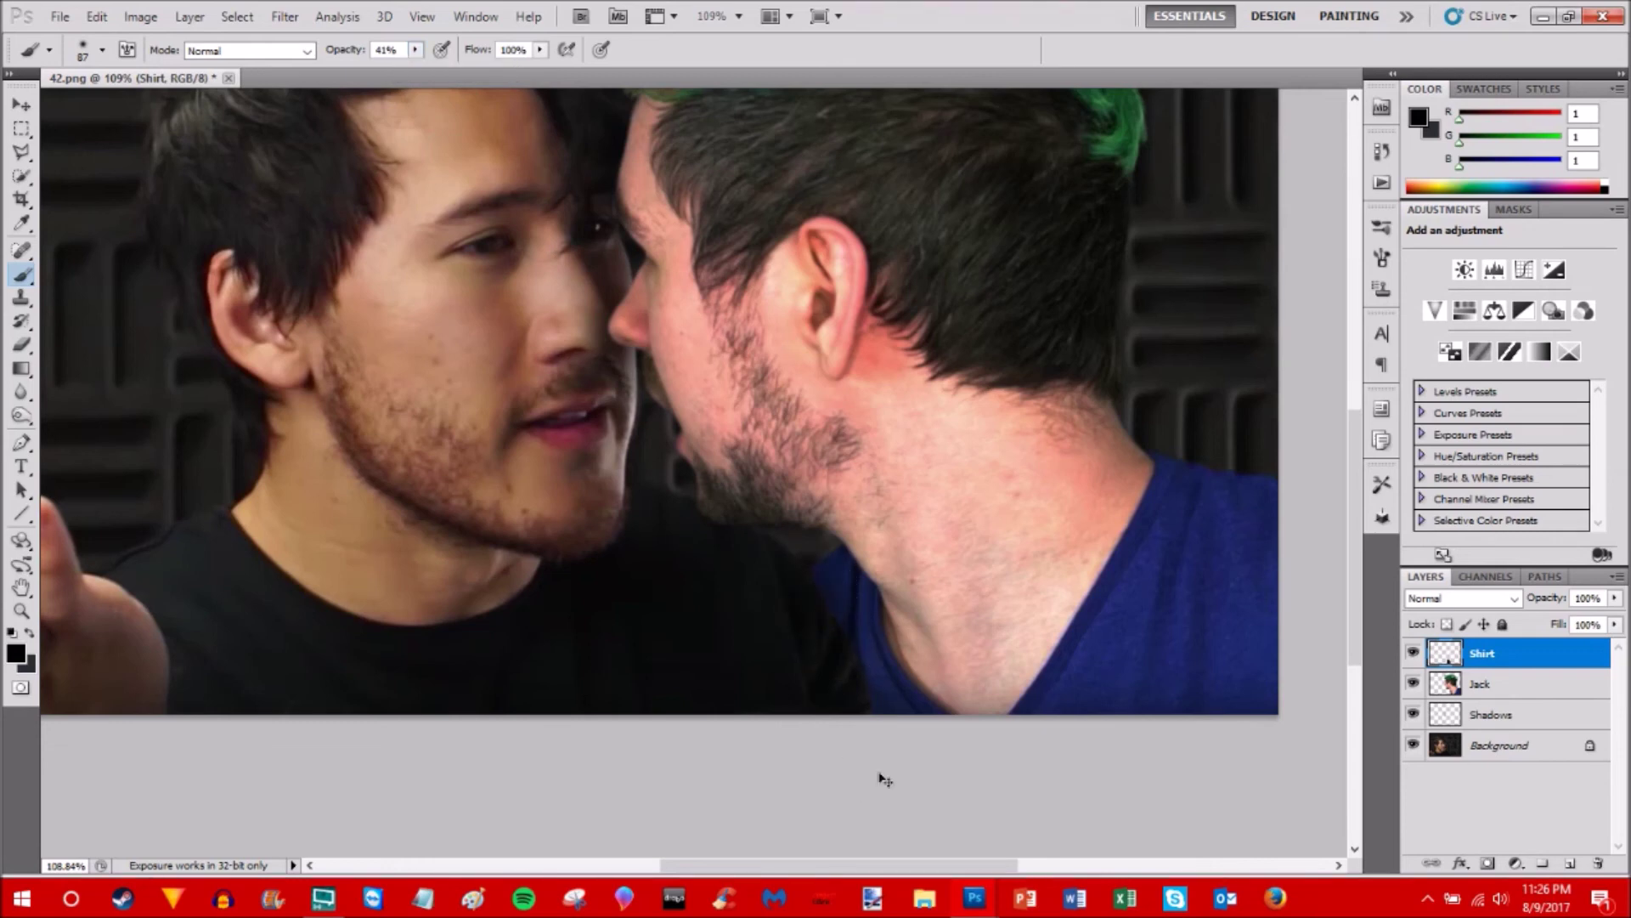
{"action": "left_click", "coordinate": [1521, 684]}
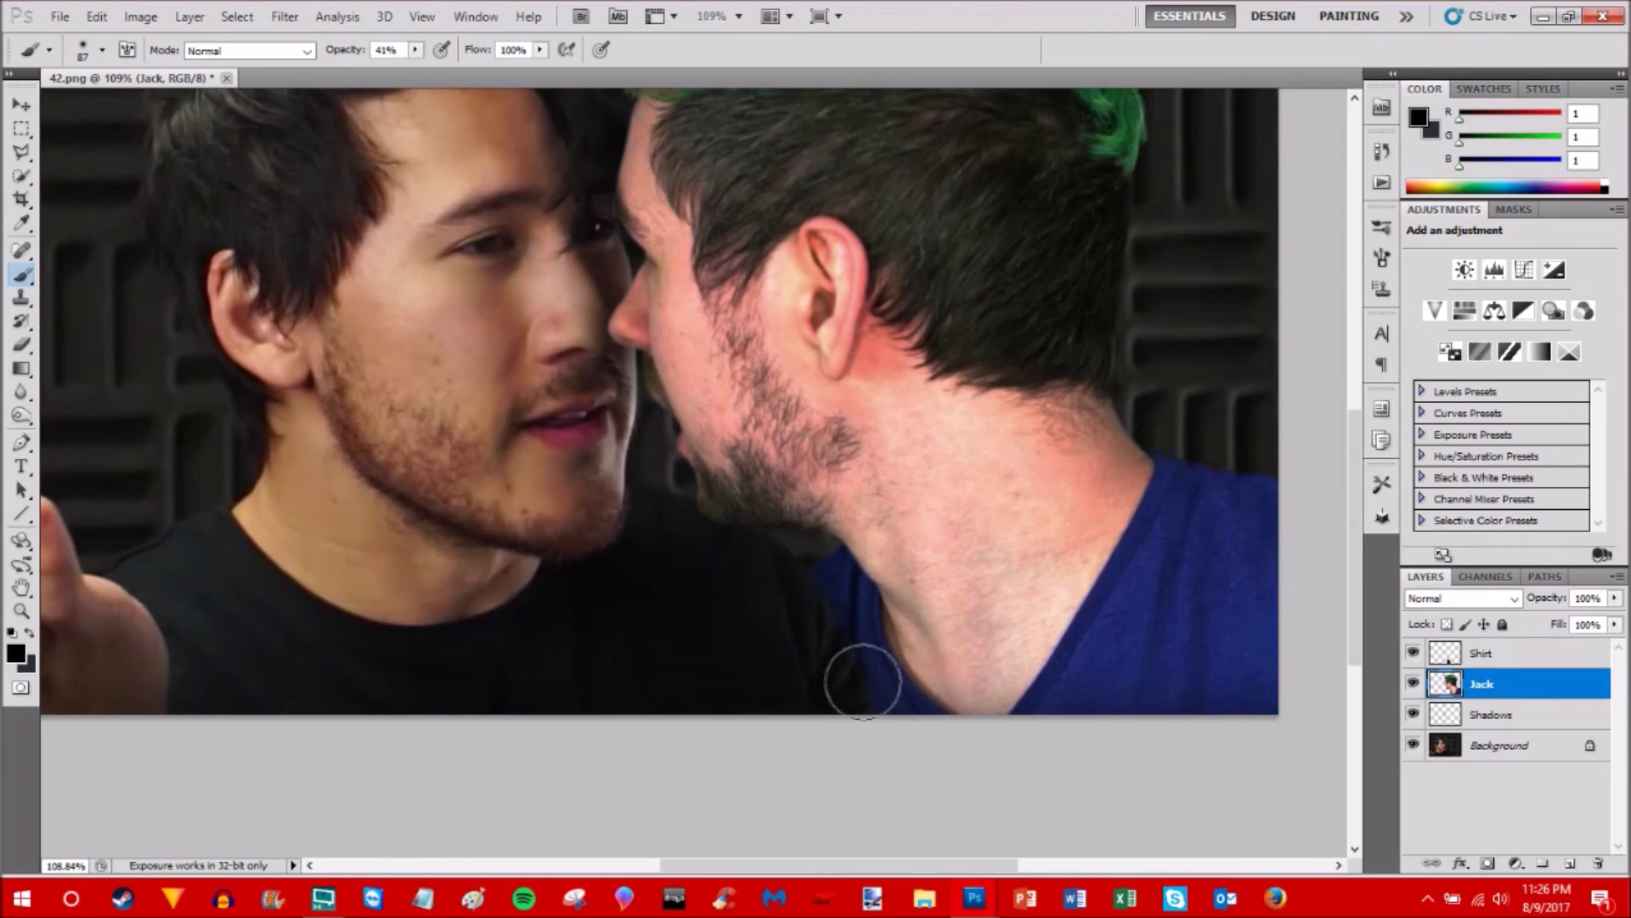
{"action": "left_click_drag", "start_coordinate": [881, 715], "coordinate": [808, 574]}
{"action": "mouse_move", "coordinate": [832, 683]}
{"action": "left_mouse_down"}
{"action": "mouse_move", "coordinate": [873, 715]}
{"action": "mouse_move", "coordinate": [917, 709]}
{"action": "mouse_move", "coordinate": [813, 614]}
{"action": "left_mouse_up"}
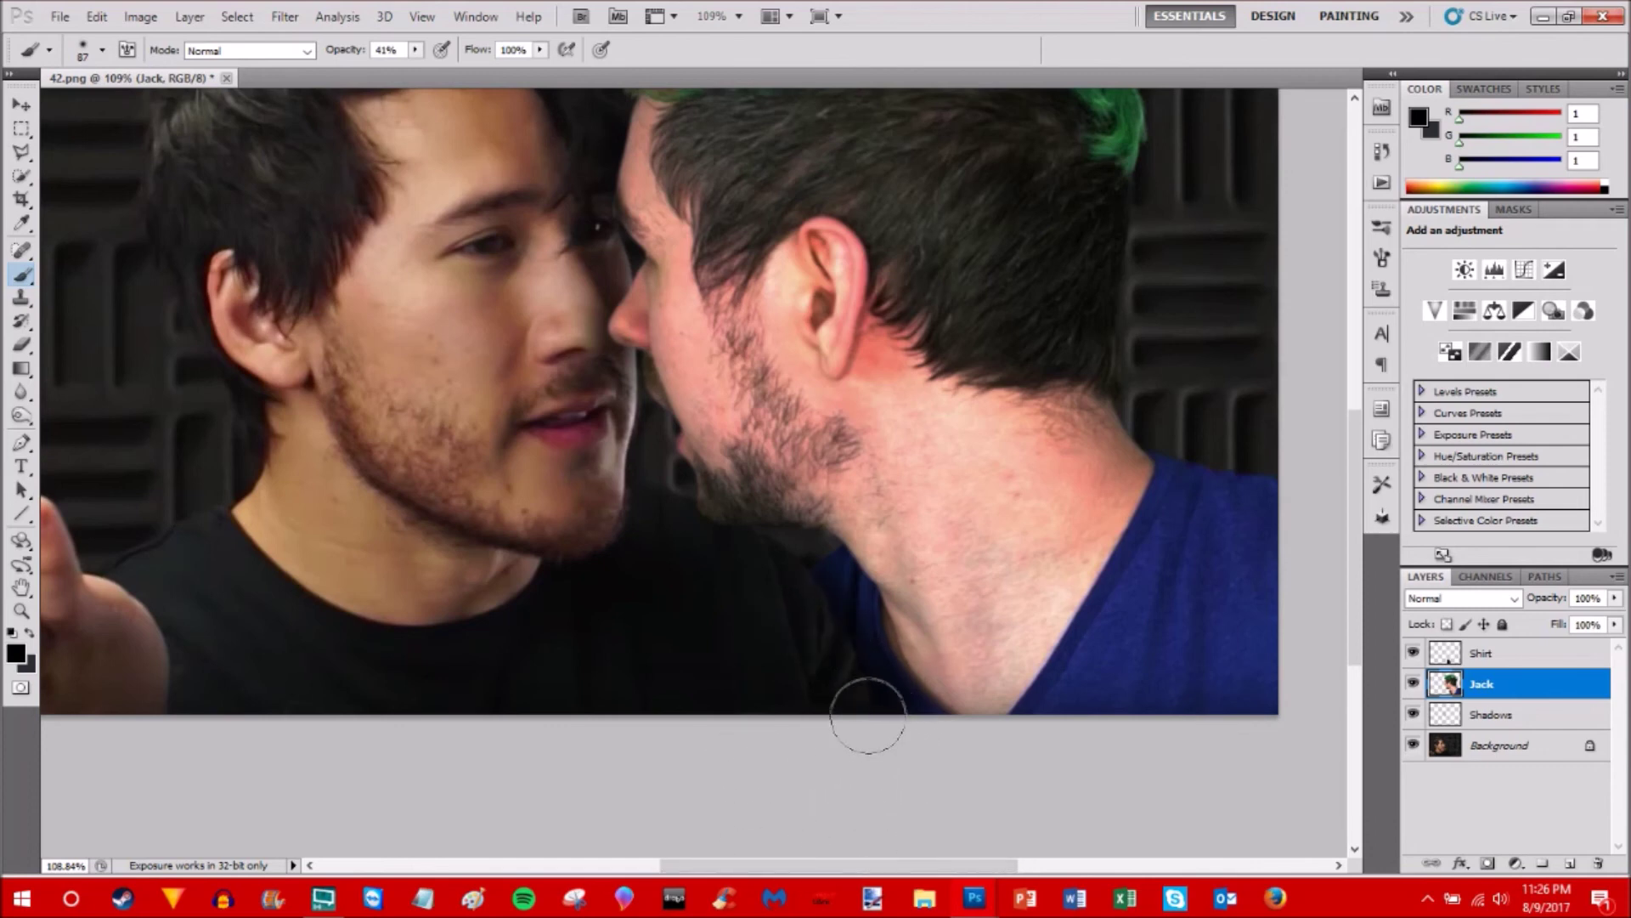
- Undo the shadow painted over the lower neck and repaint the shading along the collar and the neck's front edge
{"action": "mouse_move", "coordinate": [916, 686]}
{"action": "left_mouse_down"}
{"action": "mouse_move", "coordinate": [965, 739]}
{"action": "mouse_move", "coordinate": [877, 640]}
{"action": "mouse_move", "coordinate": [845, 564]}
{"action": "mouse_move", "coordinate": [904, 639]}
{"action": "left_mouse_up"}
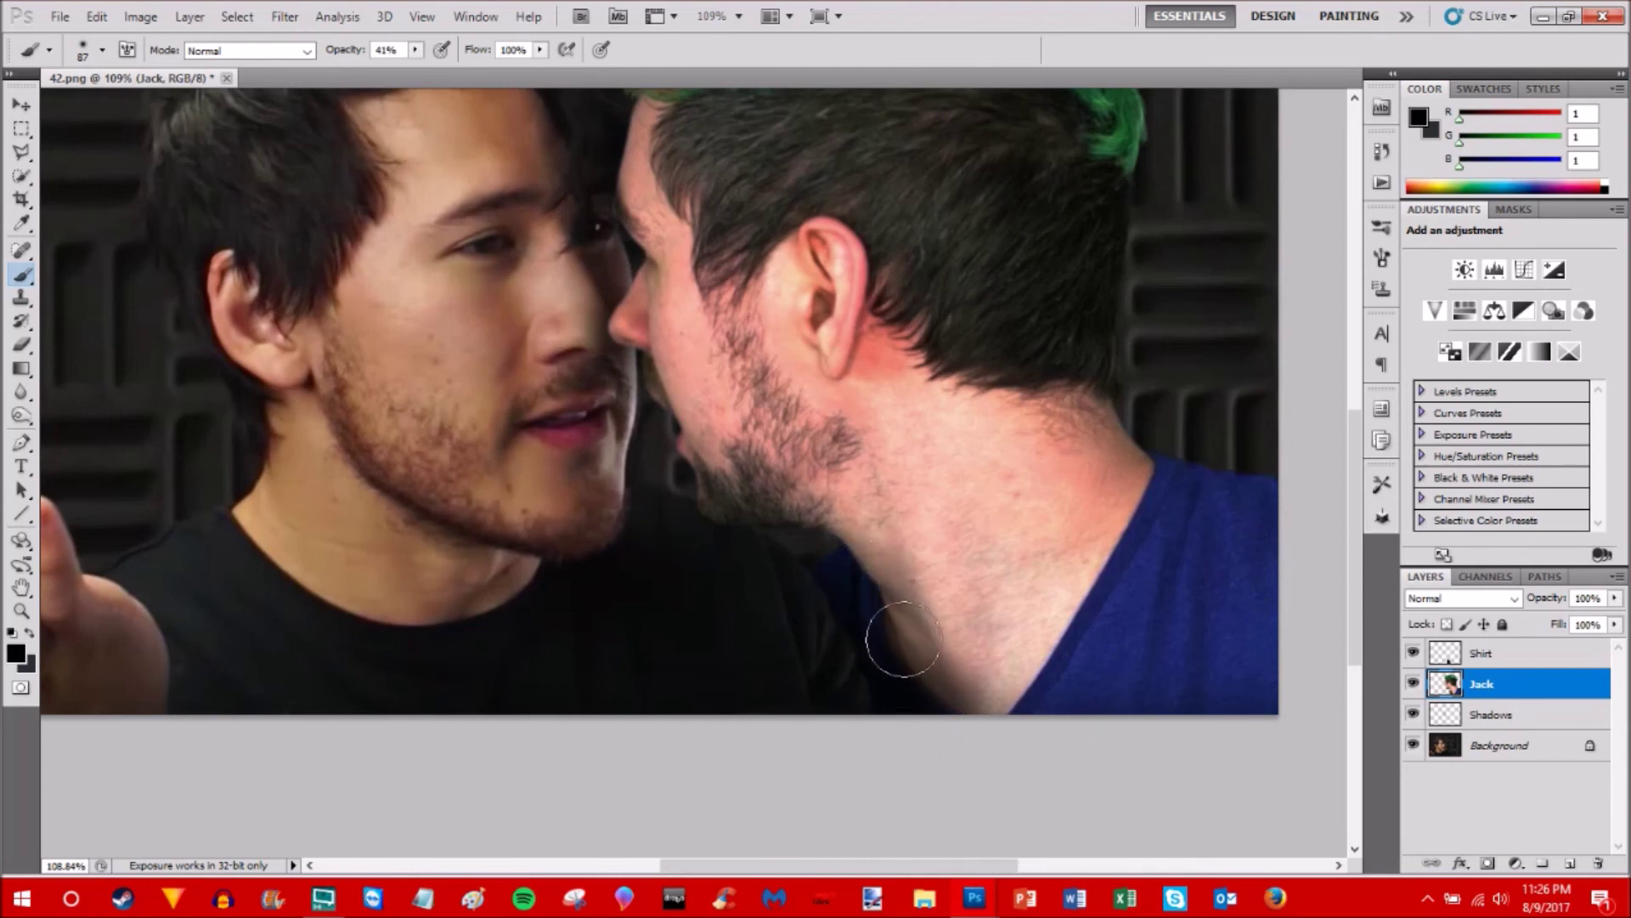
{"action": "key", "text": "ctrl+alt+z"}
{"action": "scroll", "coordinate": [833, 669], "scroll_direction": "down", "scroll_amount": 2}
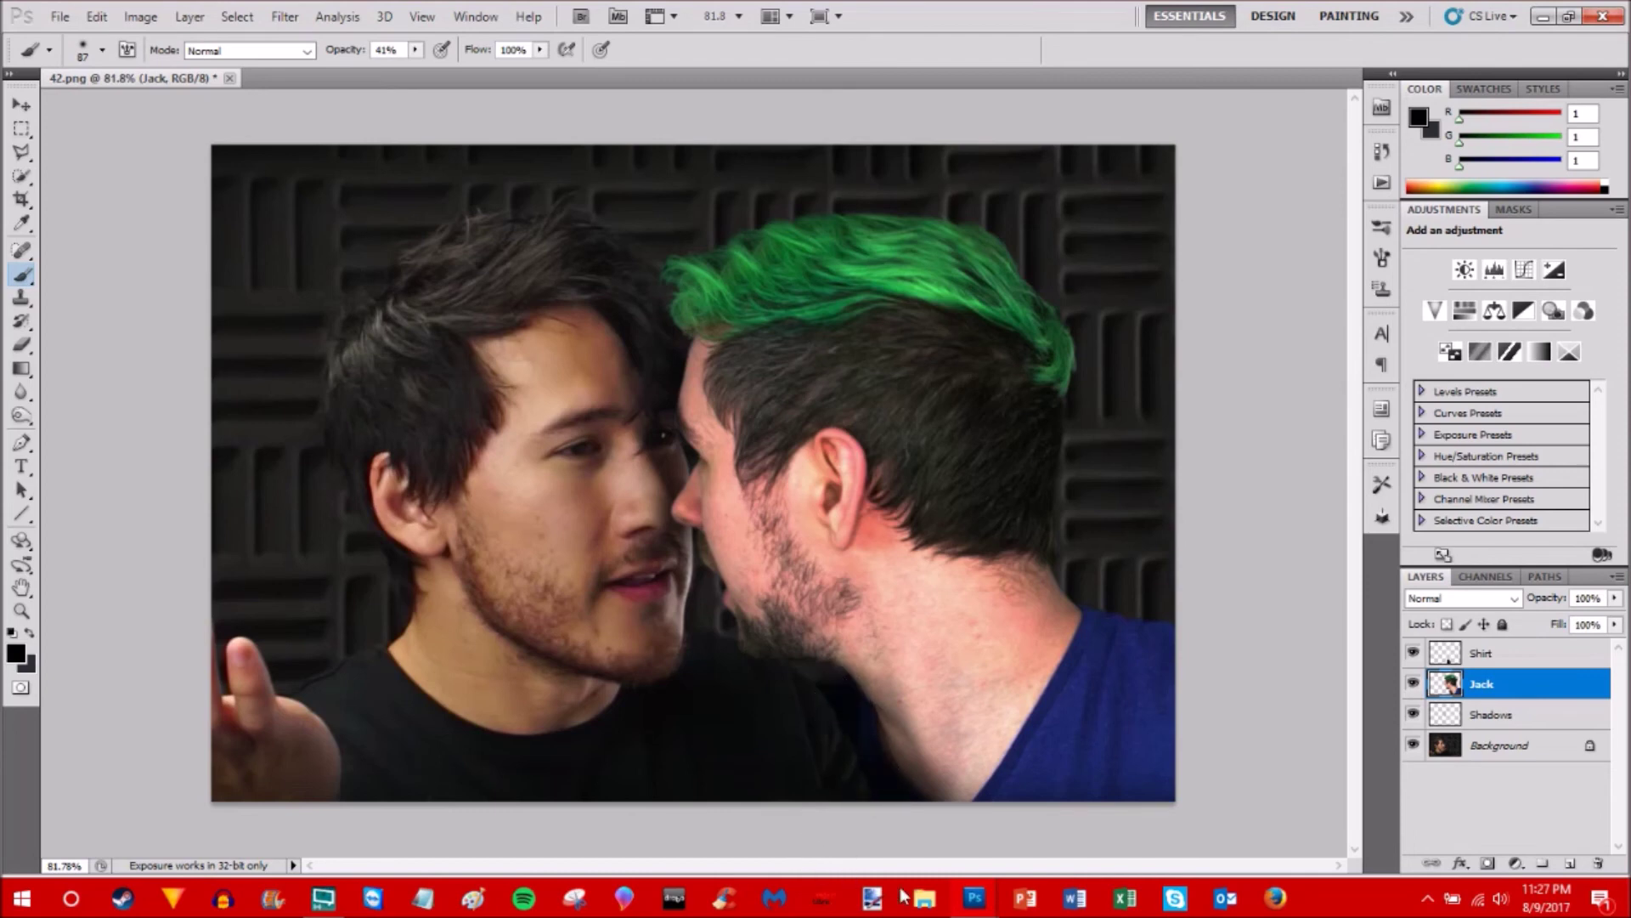
{"action": "mouse_move", "coordinate": [863, 697]}
{"action": "left_mouse_down"}
{"action": "mouse_move", "coordinate": [893, 742]}
{"action": "mouse_move", "coordinate": [868, 712]}
{"action": "left_mouse_up"}
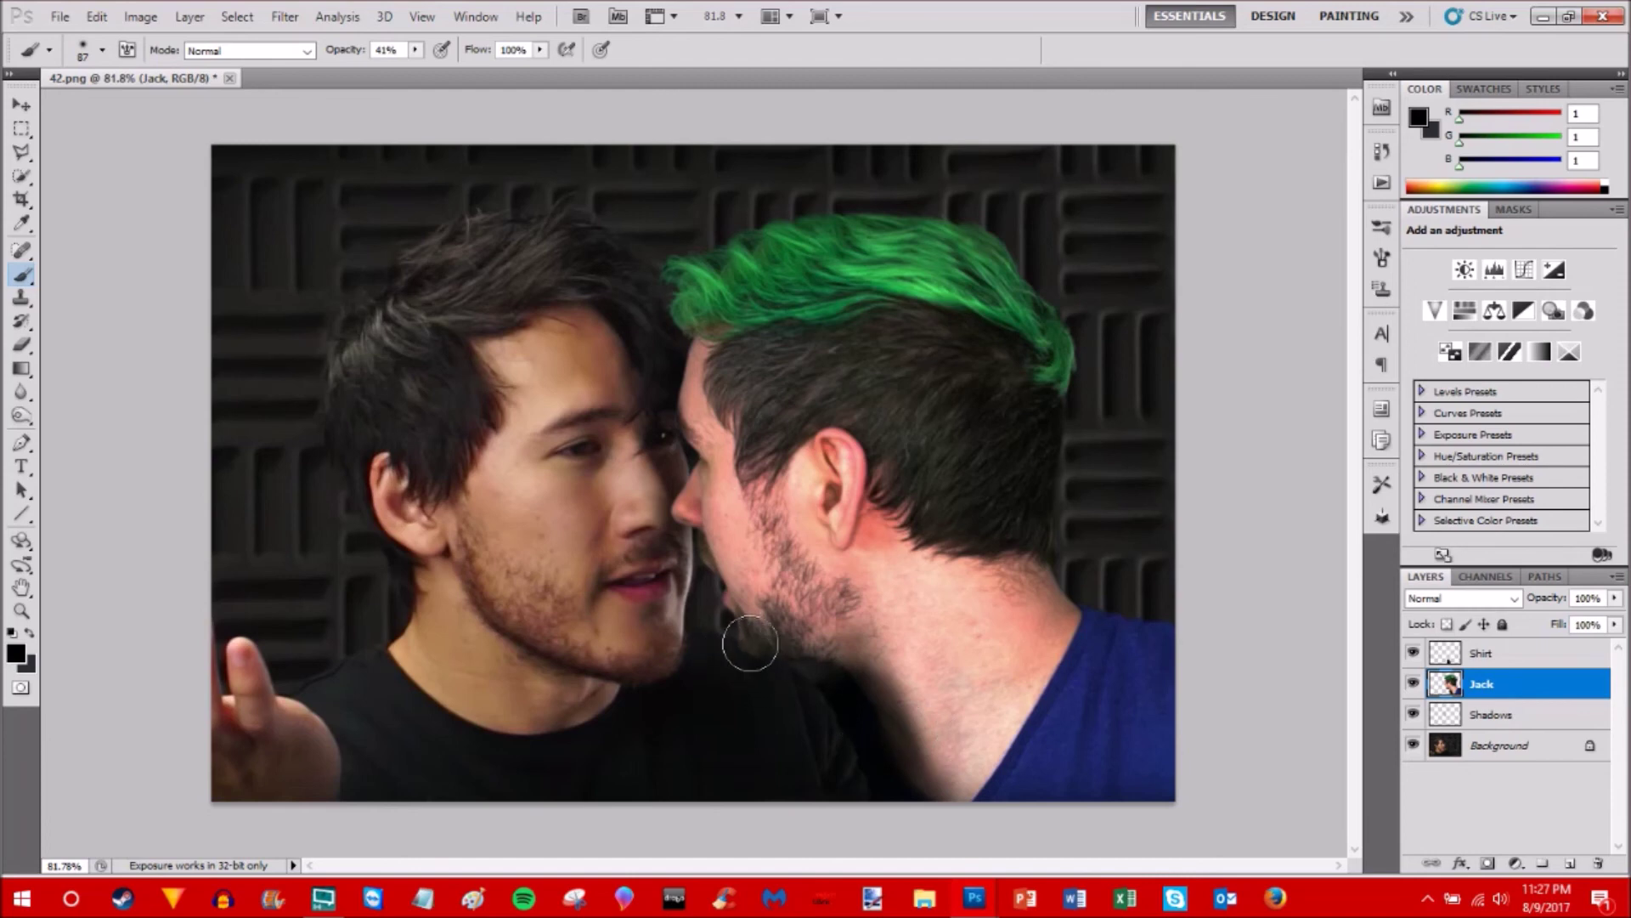
- Paint black shading on the Jack layer along the front of the green-haired man's face, around the mouth and nose
{"action": "left_click_drag", "start_coordinate": [701, 545], "coordinate": [712, 571]}
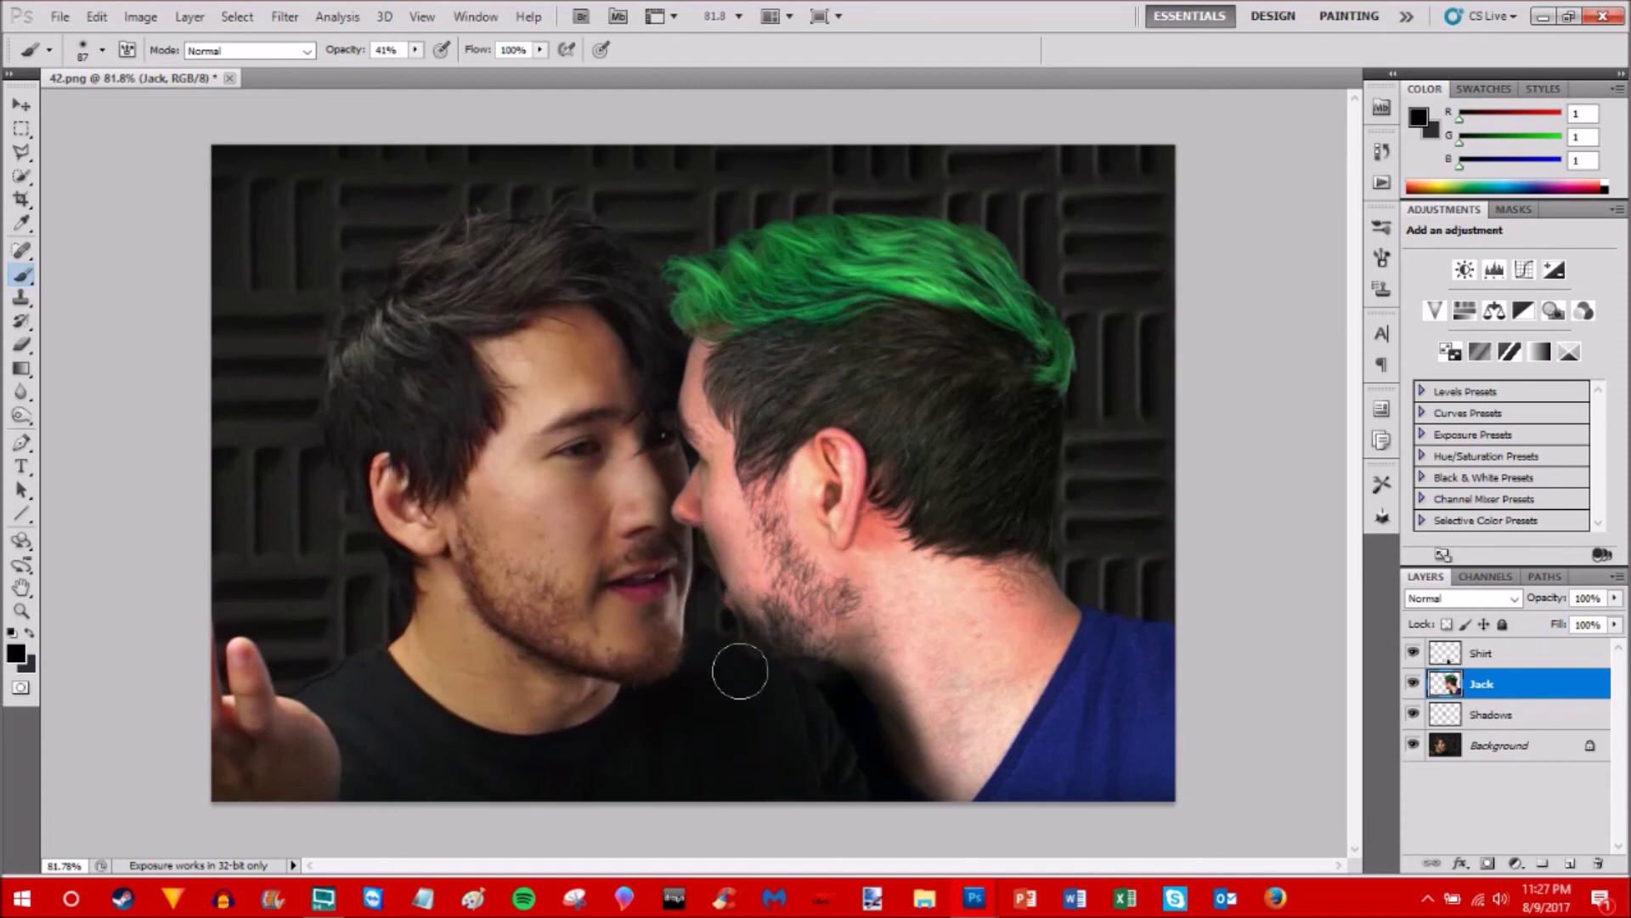
{"action": "left_click", "coordinate": [688, 474]}
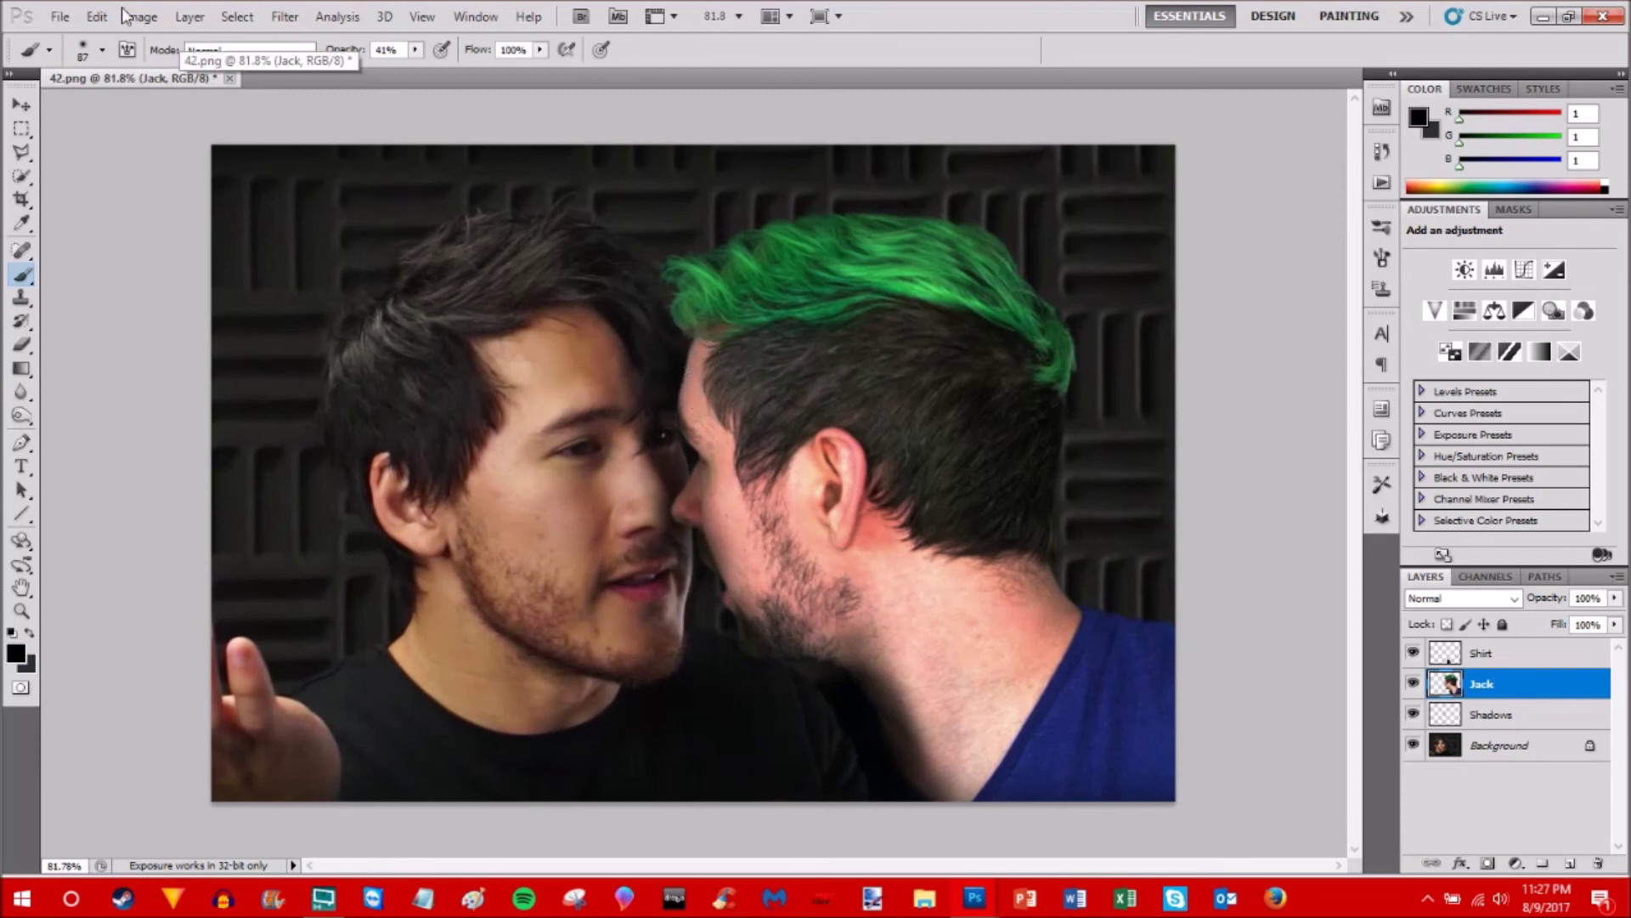
{"action": "left_click", "coordinate": [79, 53]}
{"action": "left_click", "coordinate": [81, 52]}
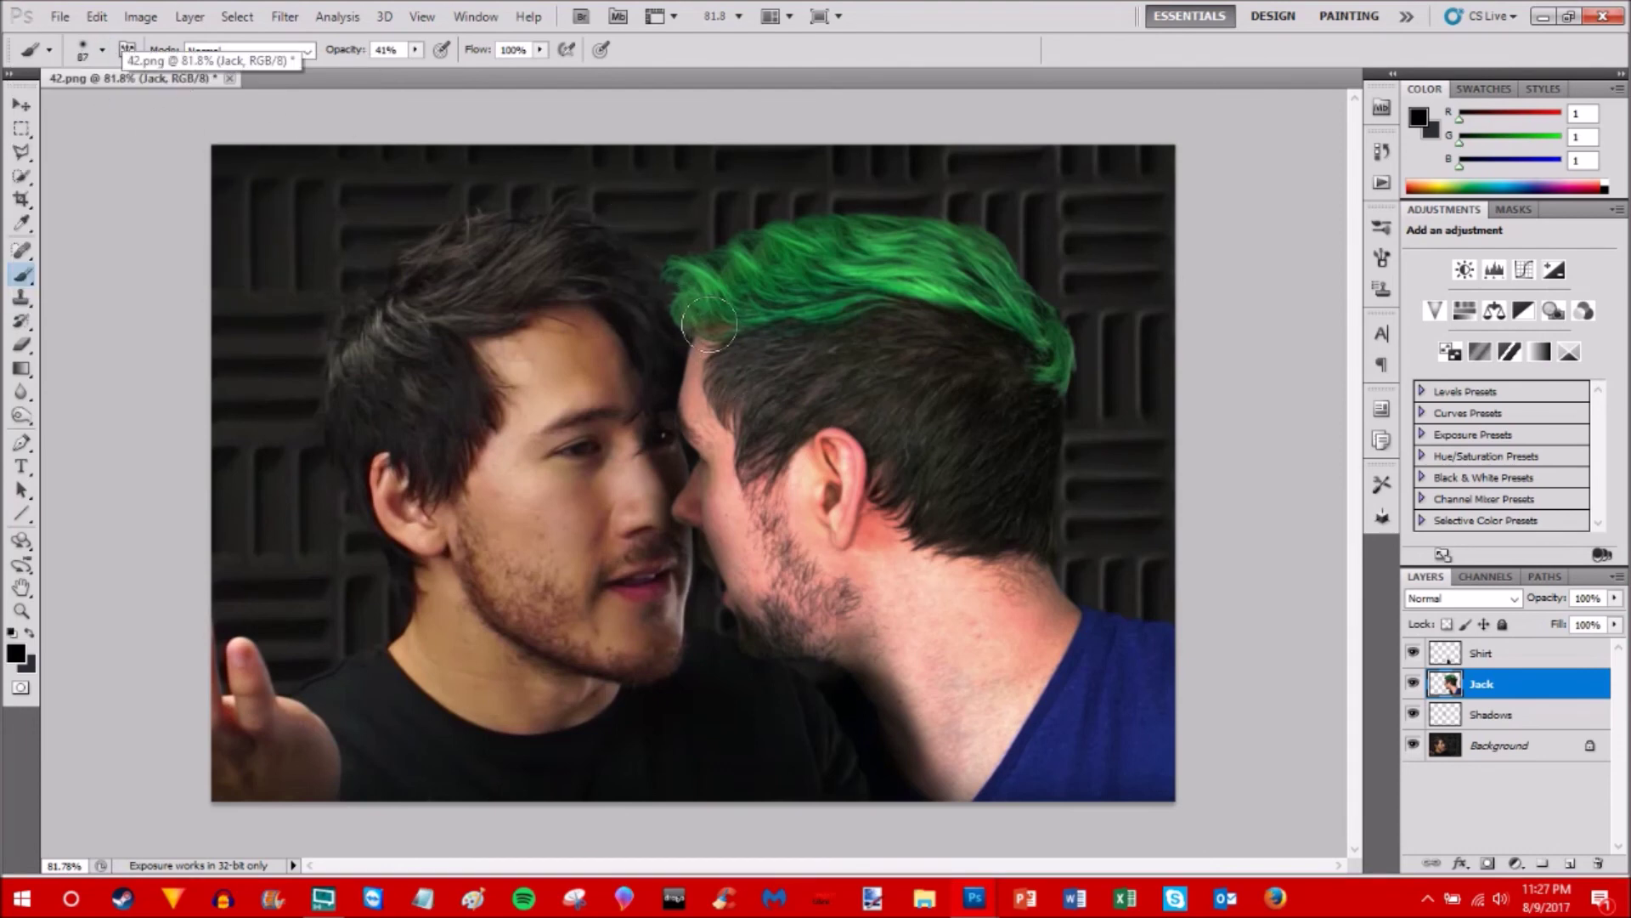
- Try shading the green-haired man's forehead edge with the Brush at 25% opacity, undoing each stroke
{"action": "left_click", "coordinate": [416, 49]}
{"action": "left_click_drag", "start_coordinate": [408, 69], "coordinate": [398, 69]}
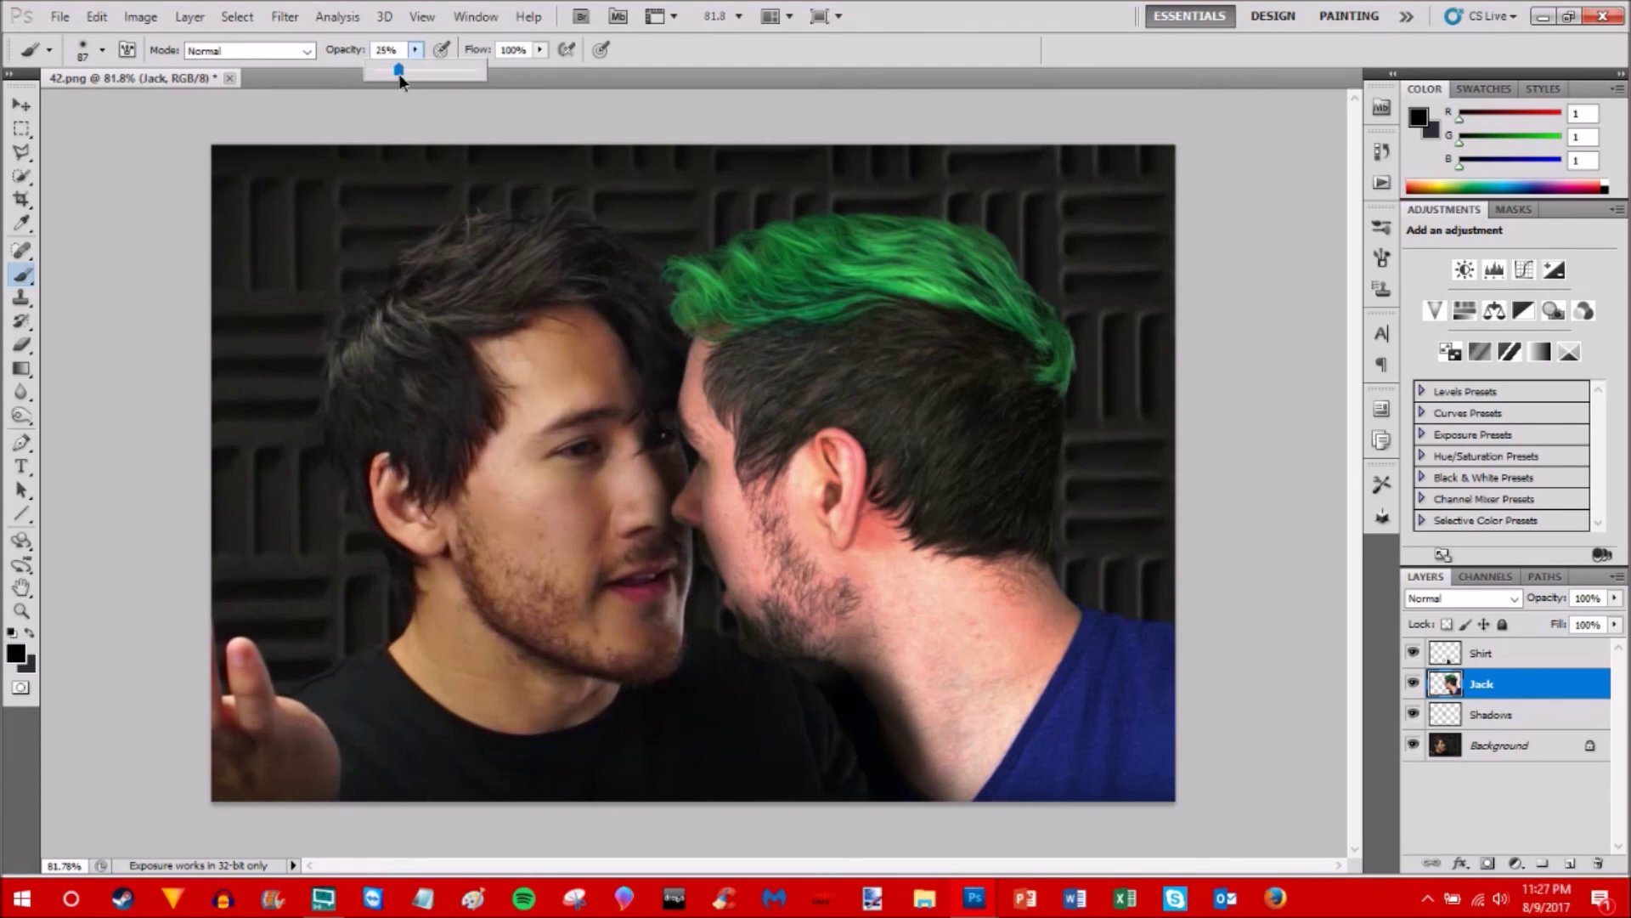
{"action": "left_click_drag", "start_coordinate": [688, 321], "coordinate": [690, 409]}
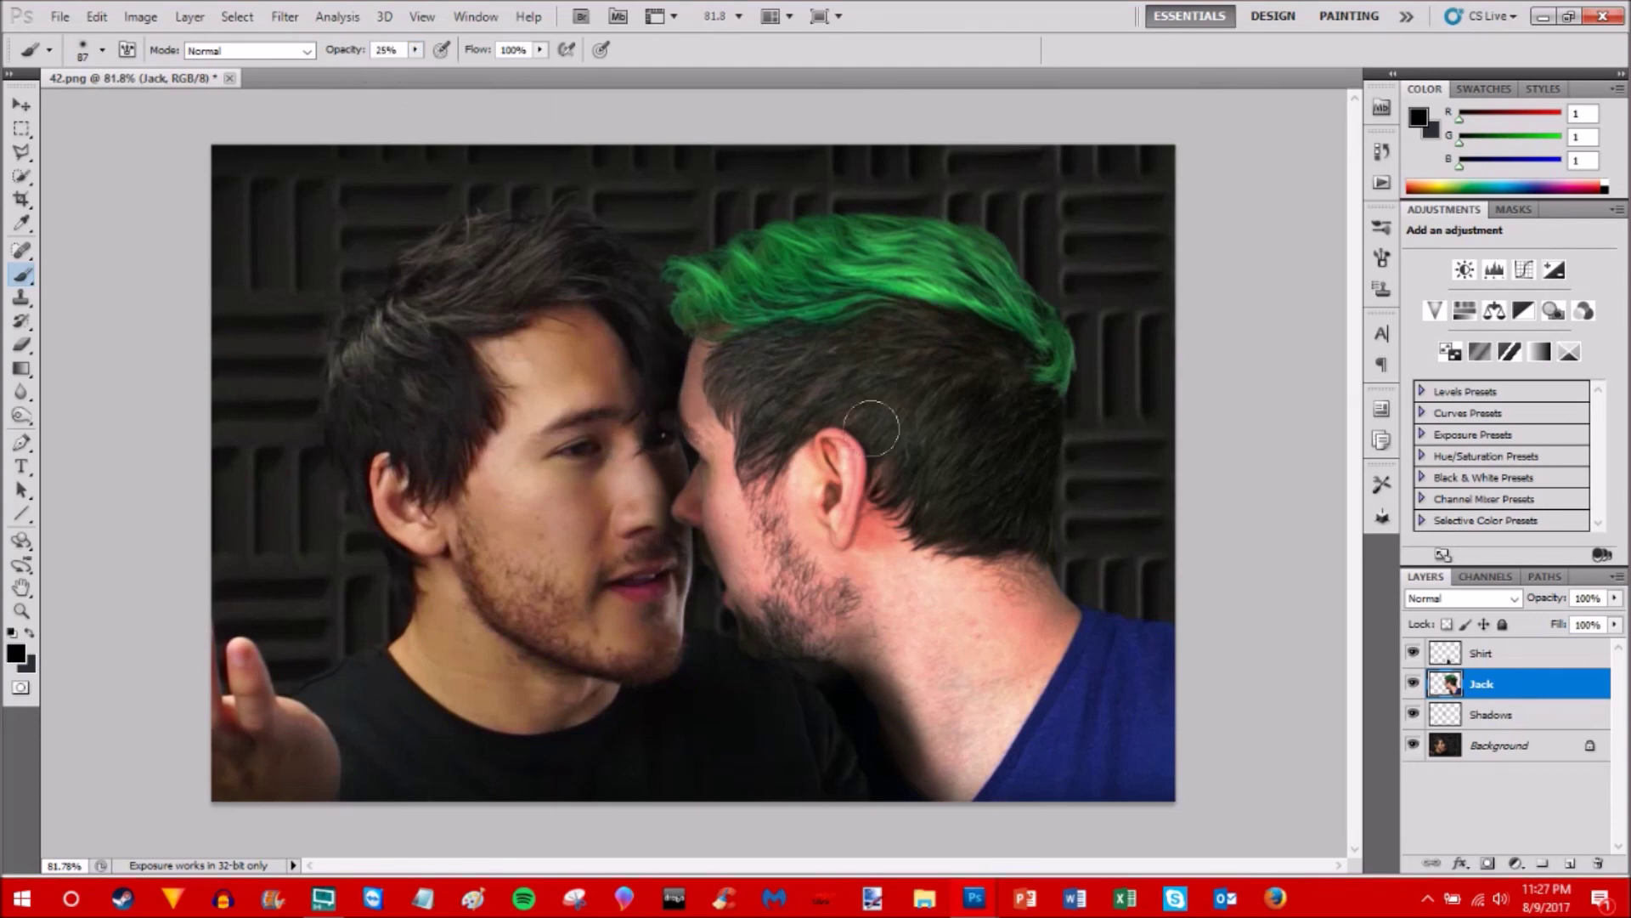
{"action": "key", "text": "ctrl+z"}
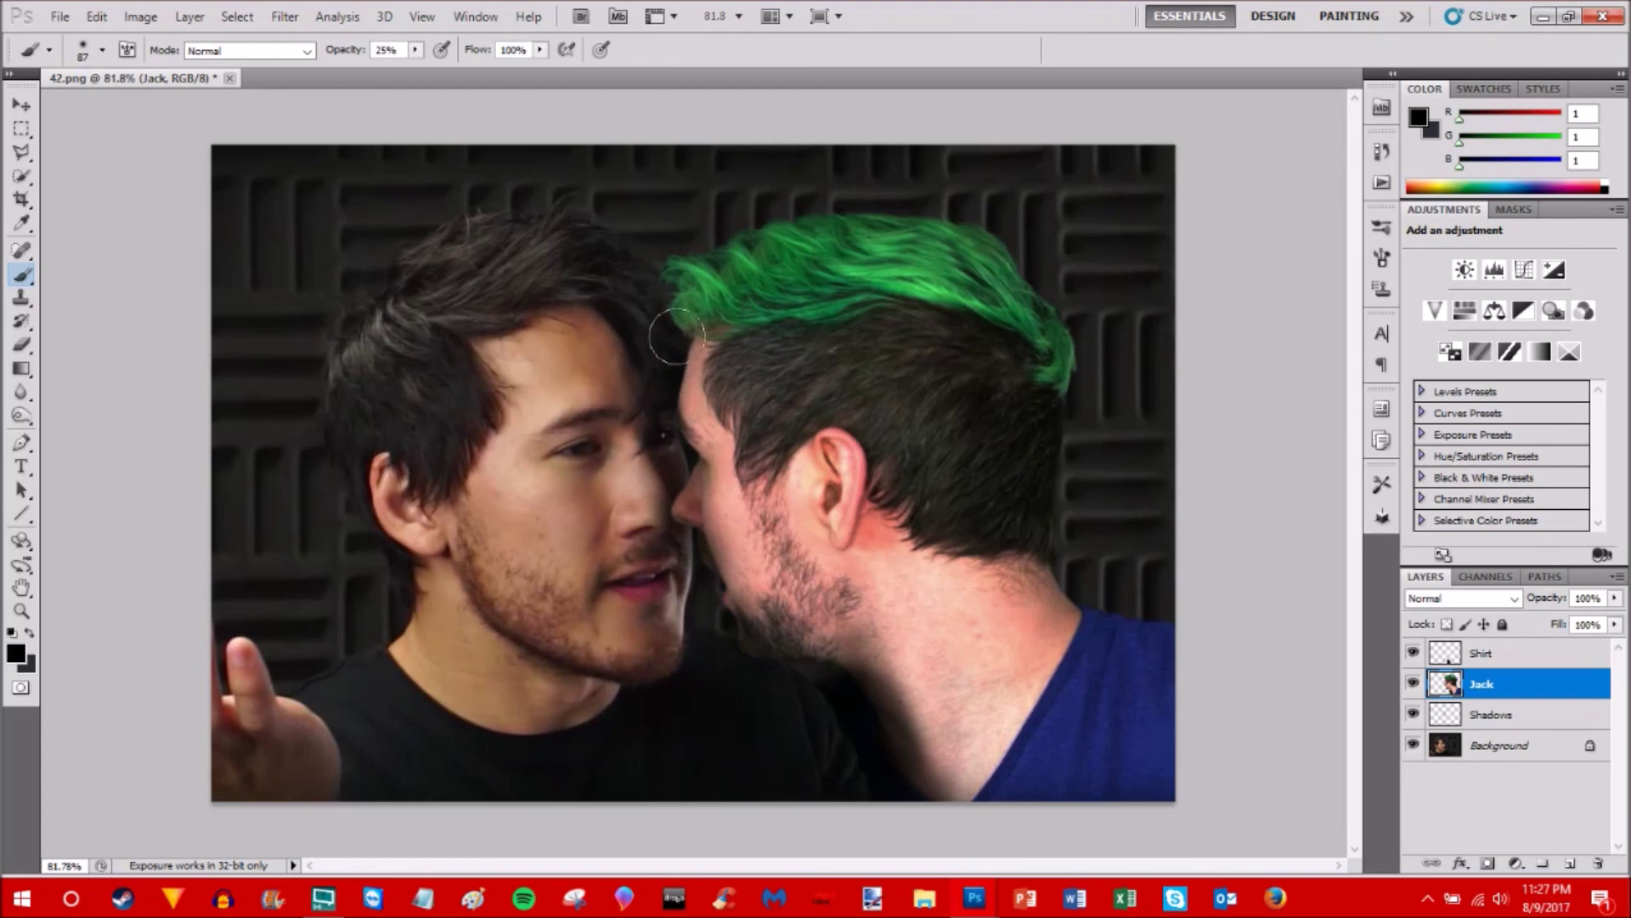
{"action": "left_click_drag", "start_coordinate": [680, 344], "coordinate": [682, 420]}
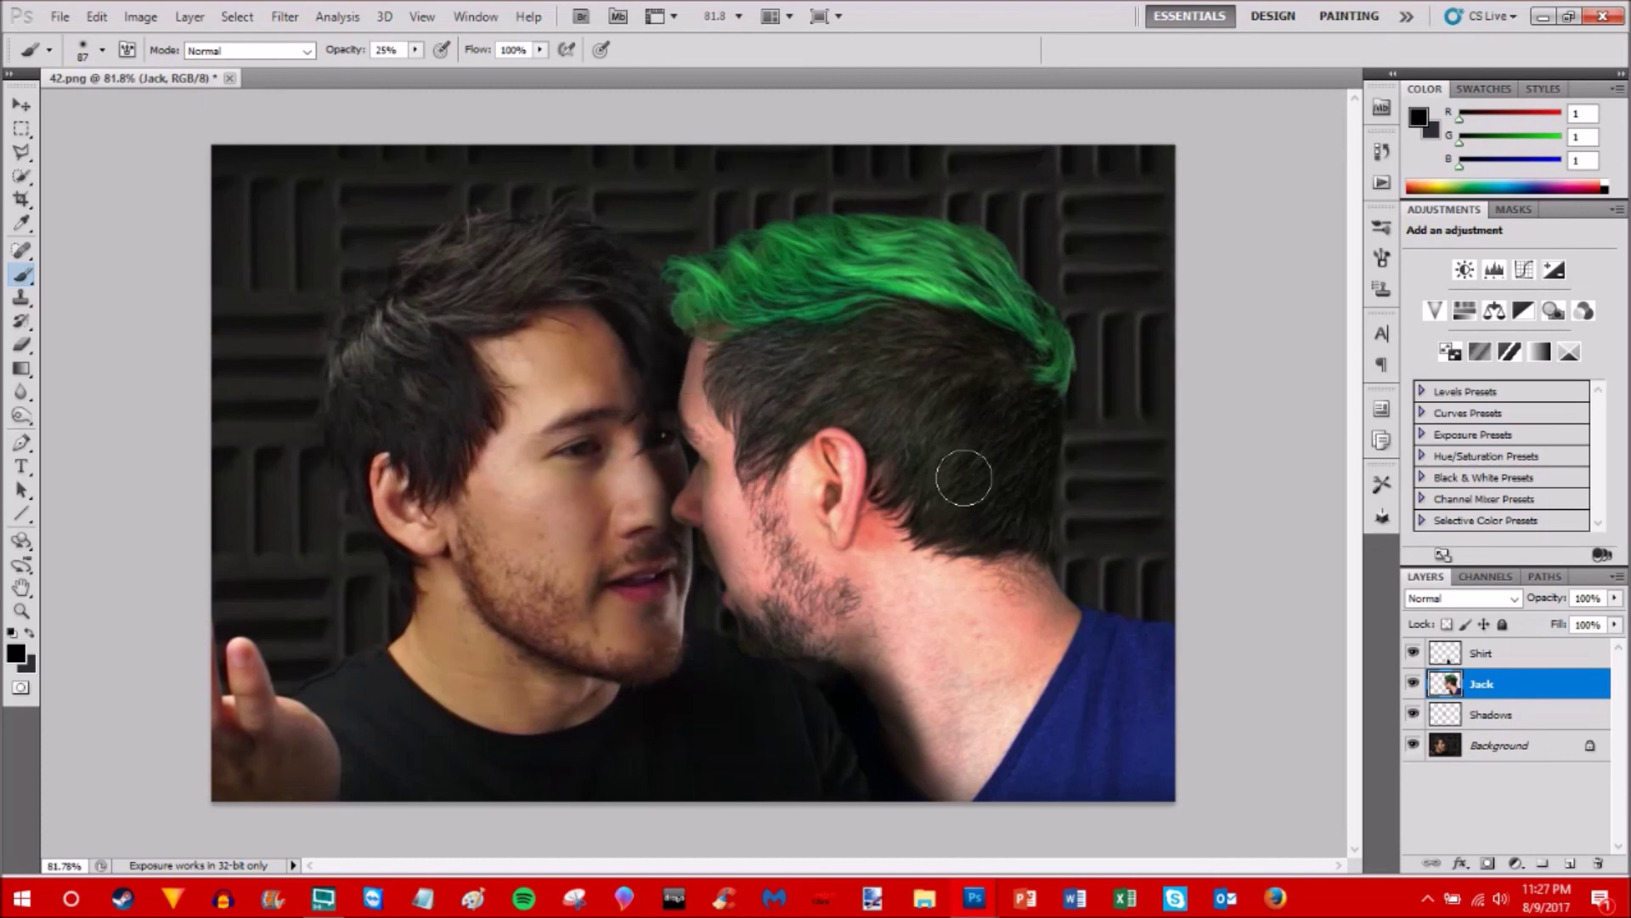
{"action": "key", "text": "ctrl+z"}
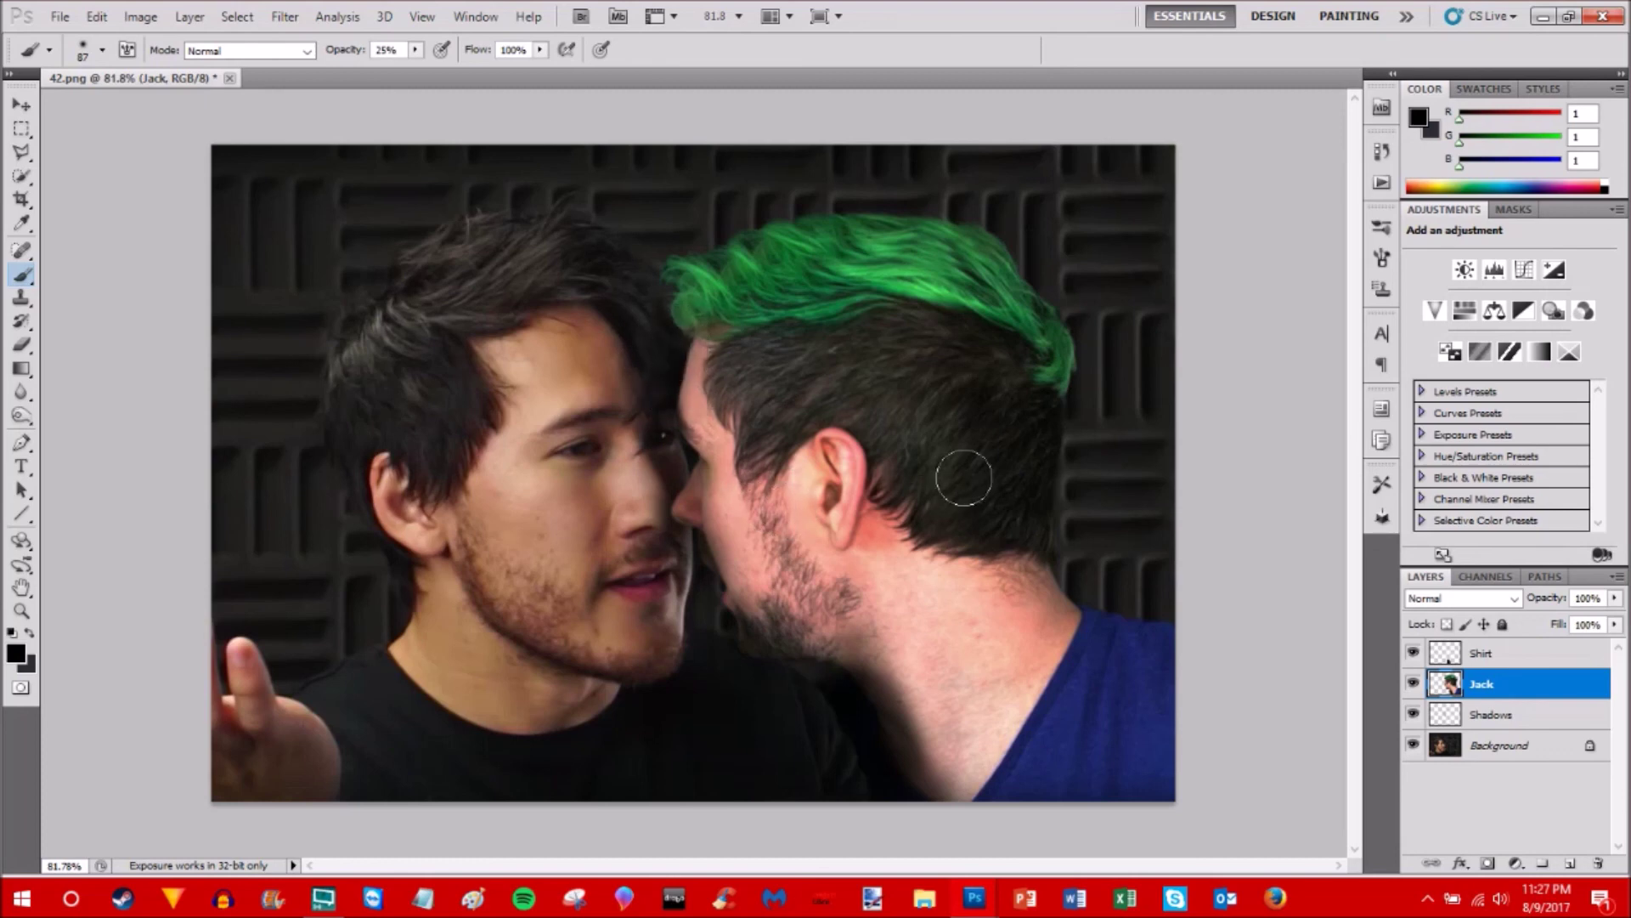
- Lower the Brush opacity to 11% and shade the green-haired man's forehead edge down towards the eye
{"action": "left_click", "coordinate": [415, 49]}
{"action": "left_click", "coordinate": [402, 69]}
{"action": "left_click_drag", "start_coordinate": [680, 338], "coordinate": [680, 413]}
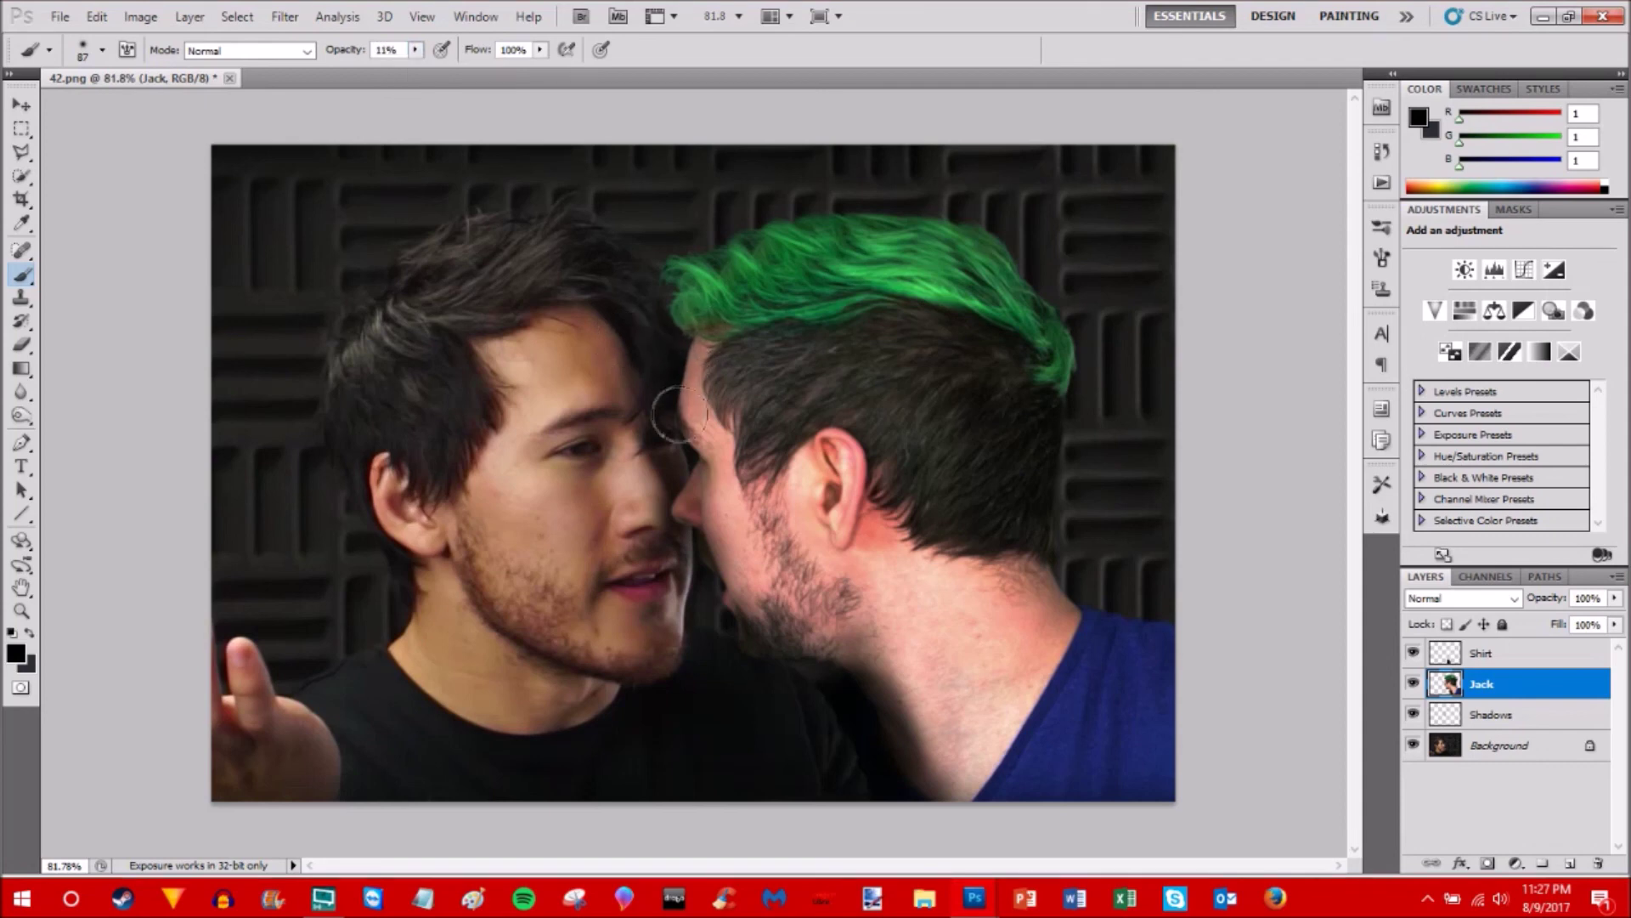
{"action": "left_click", "coordinate": [688, 356]}
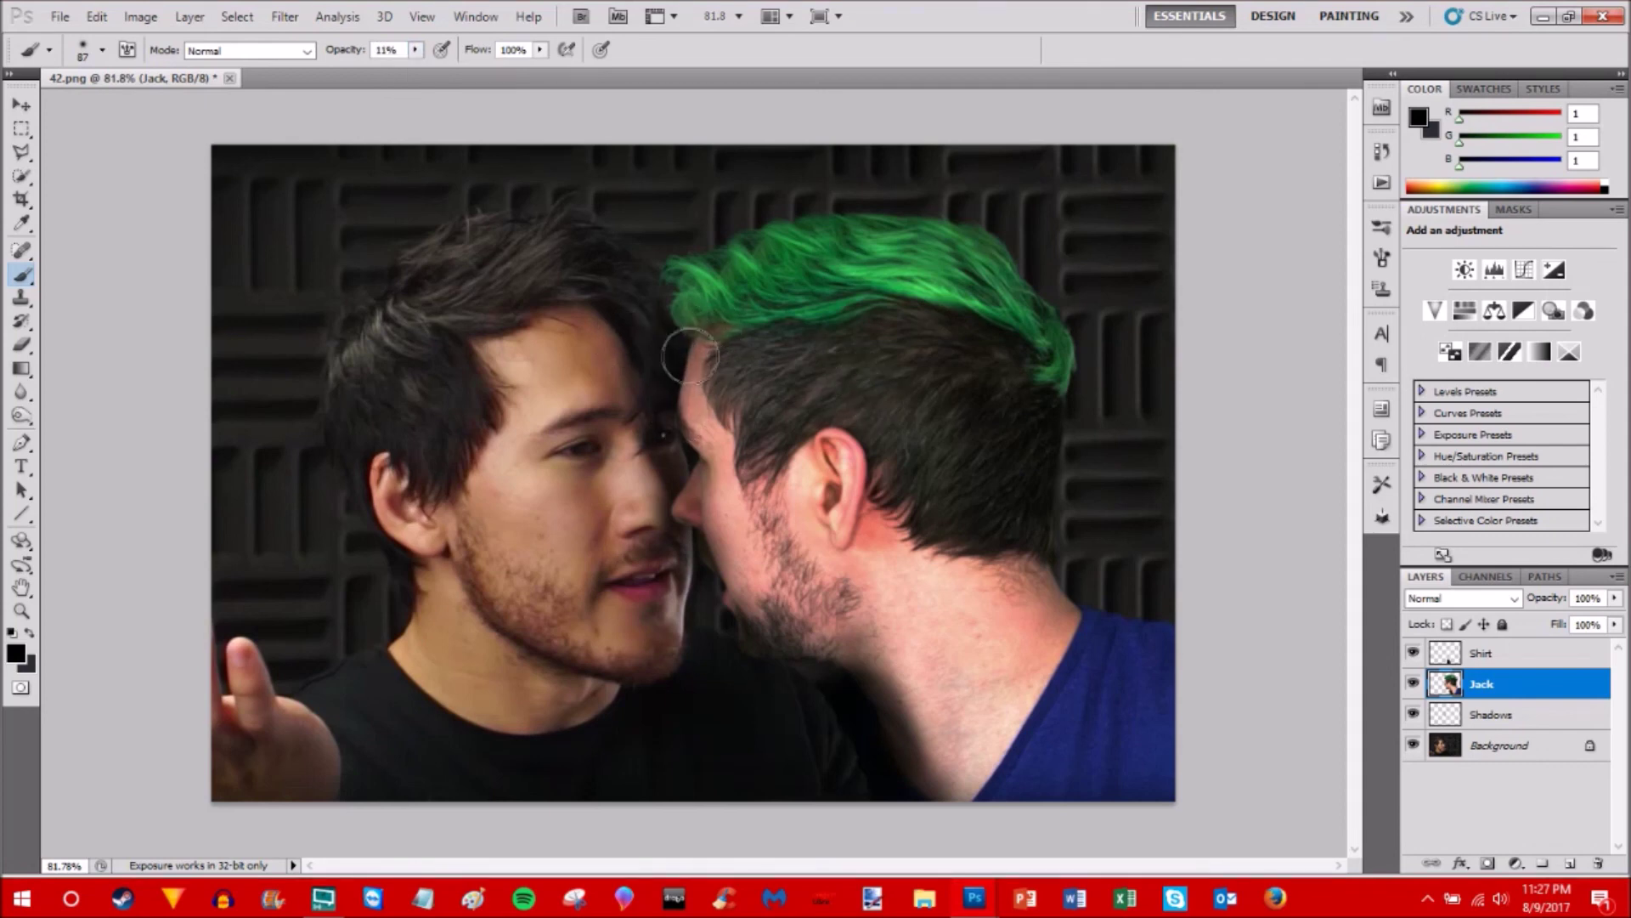
{"action": "scroll", "coordinate": [913, 514], "scroll_direction": "down", "scroll_amount": 2}
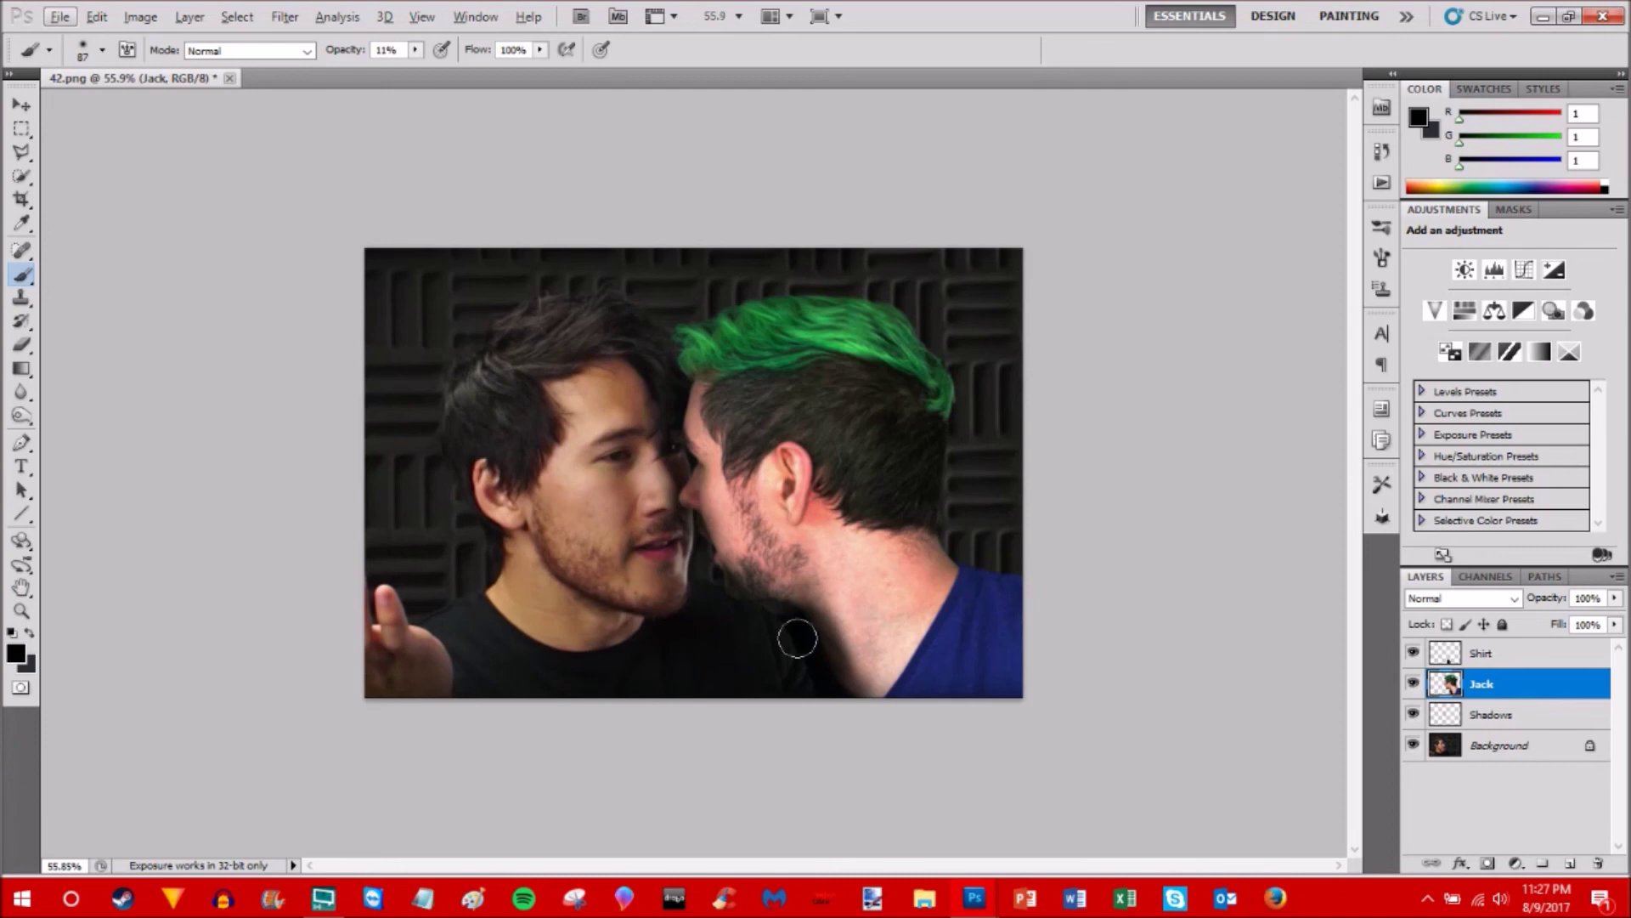
{"action": "scroll", "coordinate": [737, 618], "scroll_direction": "up", "scroll_amount": 1}
{"action": "scroll", "coordinate": [739, 618], "scroll_direction": "up", "scroll_amount": 1}
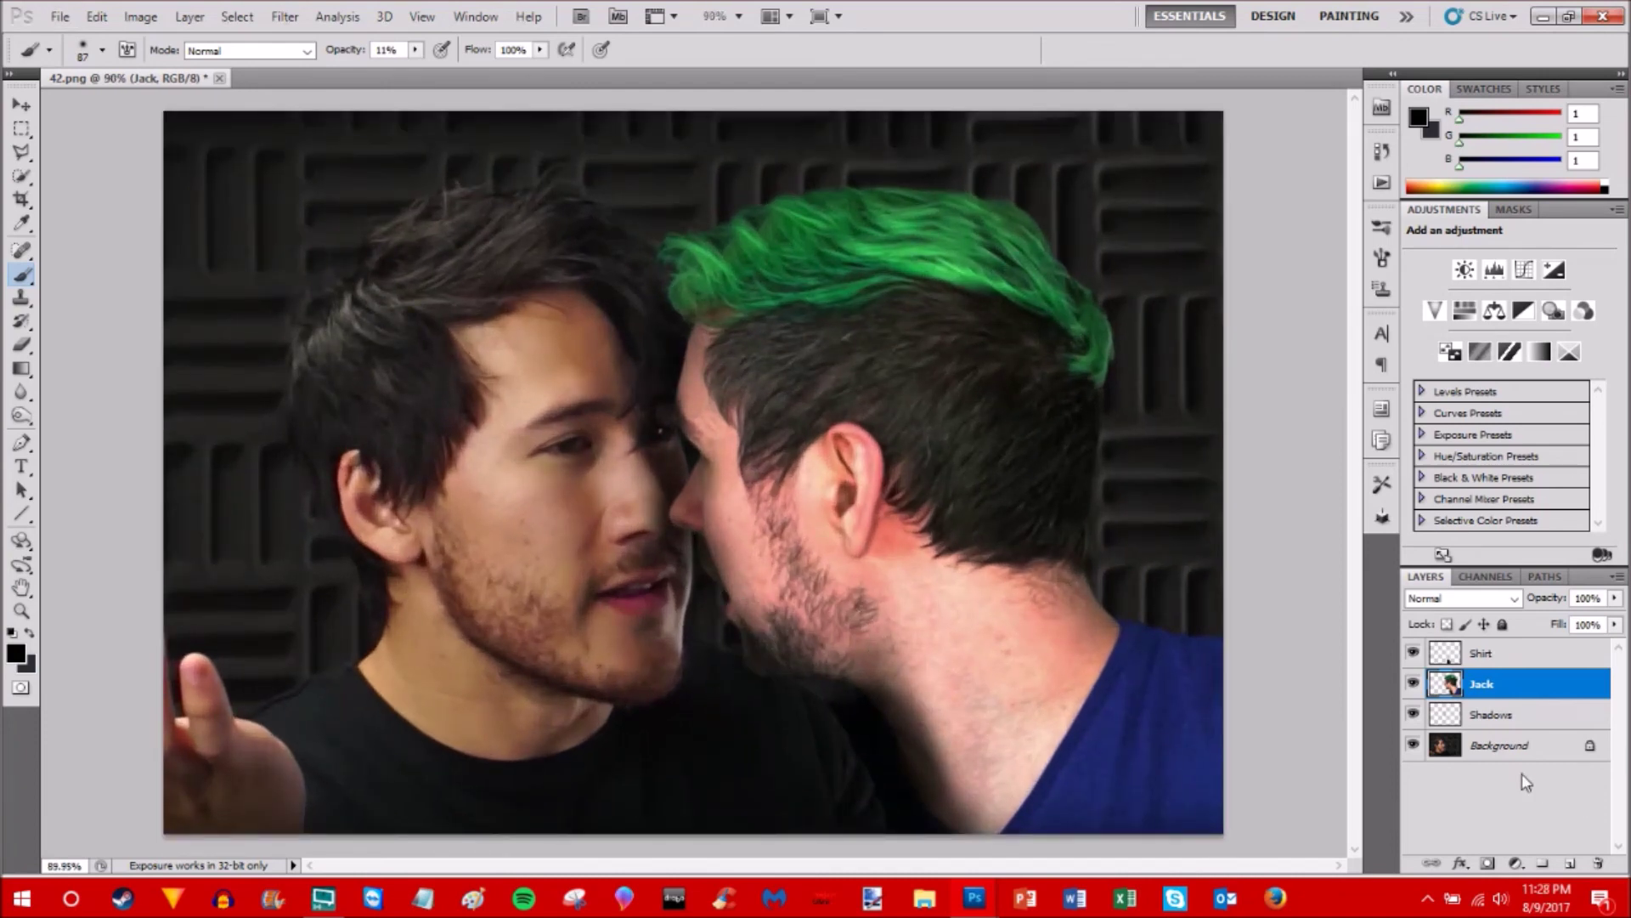
- Darken the area beneath the beard on the Background layer with the Brush at 33% opacity, and select the Shirt layer
{"action": "left_click", "coordinate": [1500, 745]}
{"action": "left_click", "coordinate": [414, 49]}
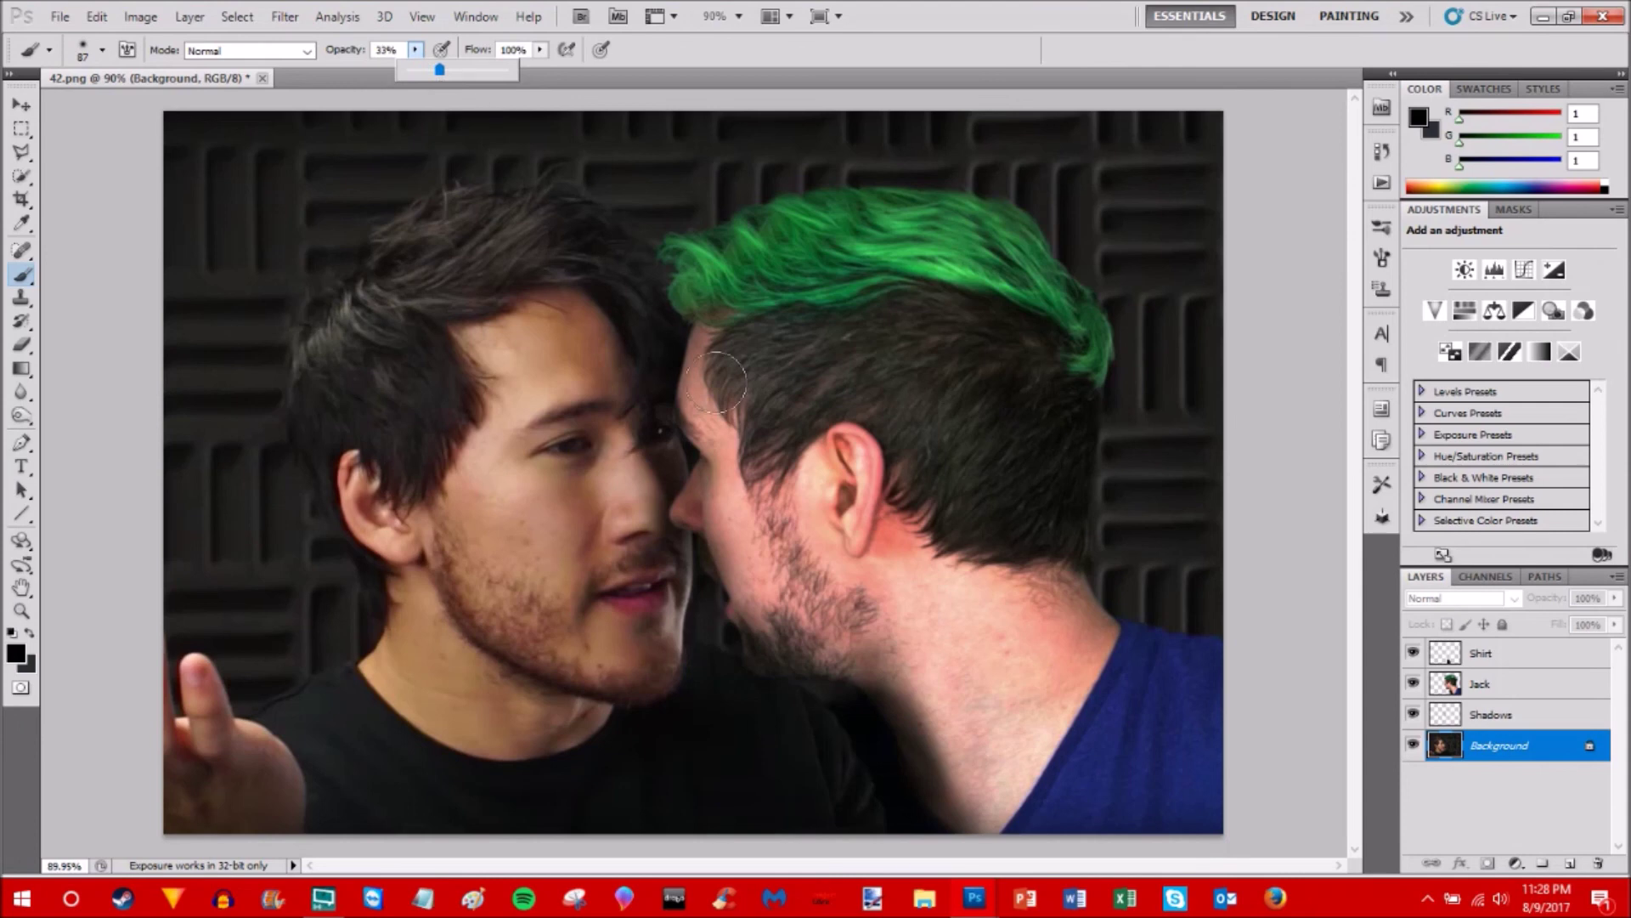
{"action": "left_click", "coordinate": [754, 680]}
{"action": "left_click", "coordinate": [739, 679]}
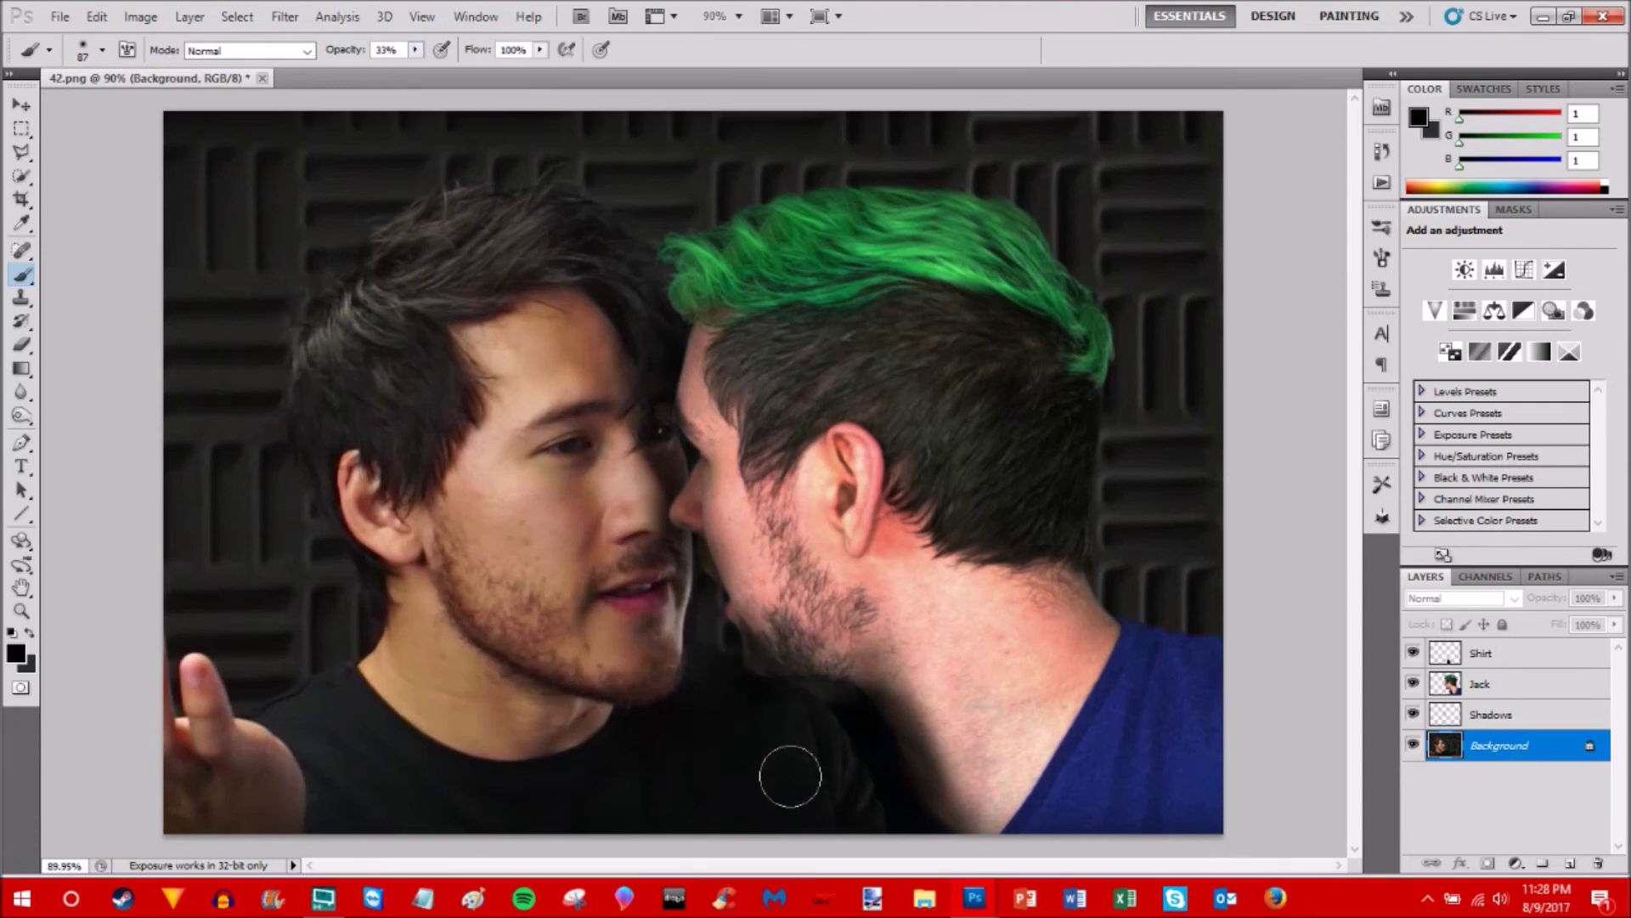
{"action": "left_click", "coordinate": [1529, 653]}
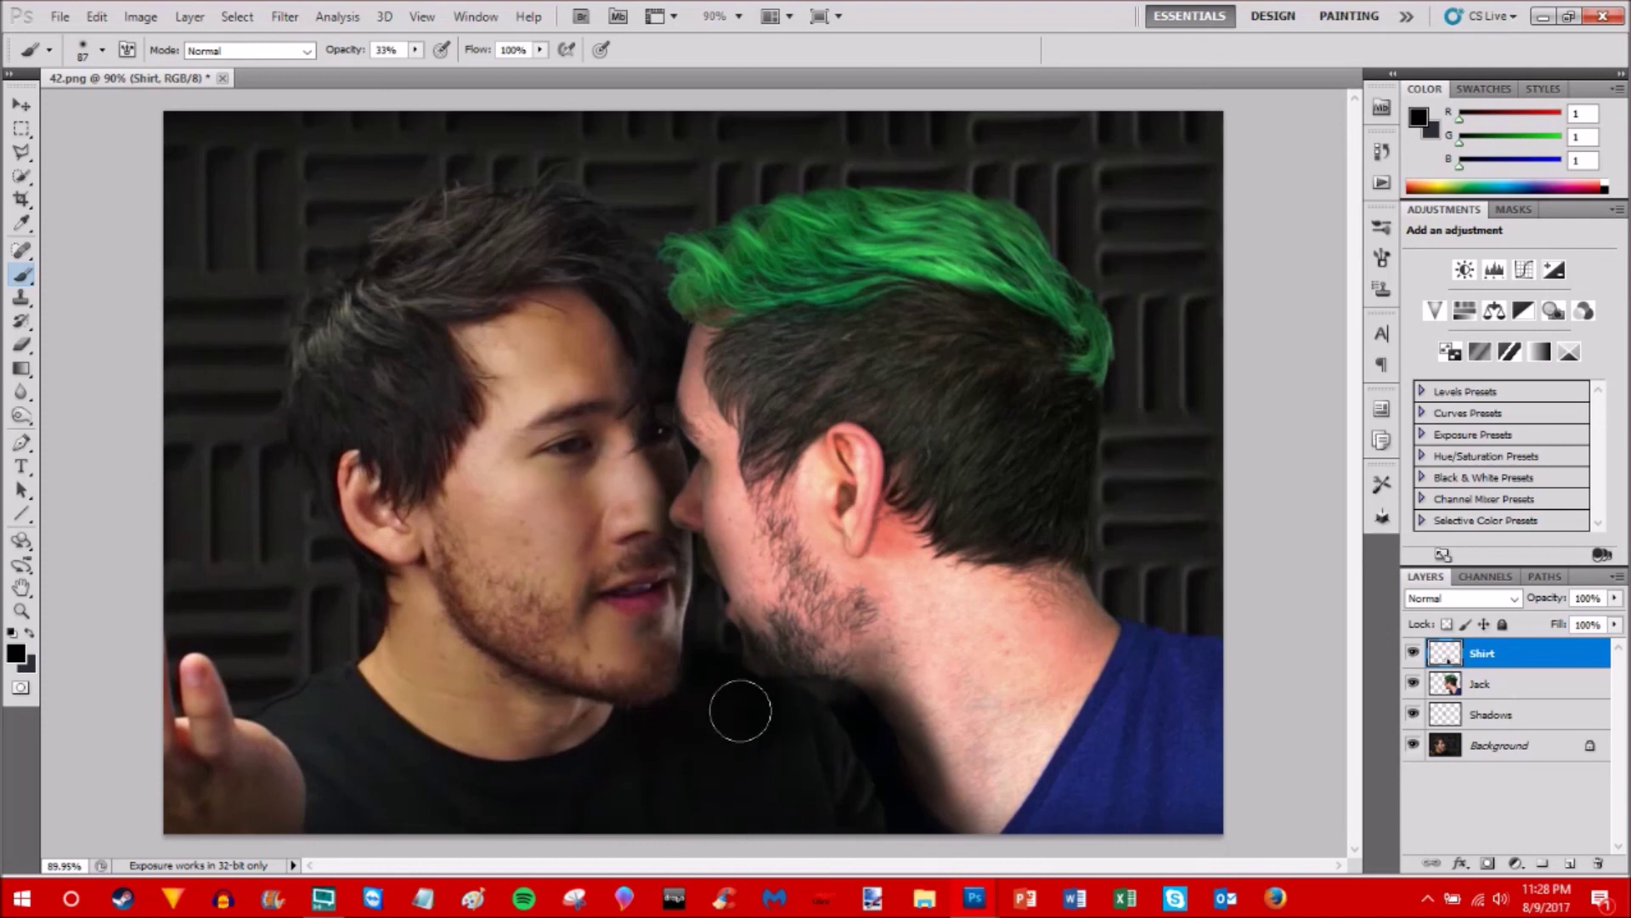
- Flatten all the layers into a single Background layer
{"action": "scroll", "coordinate": [747, 680], "scroll_direction": "down", "scroll_amount": 3}
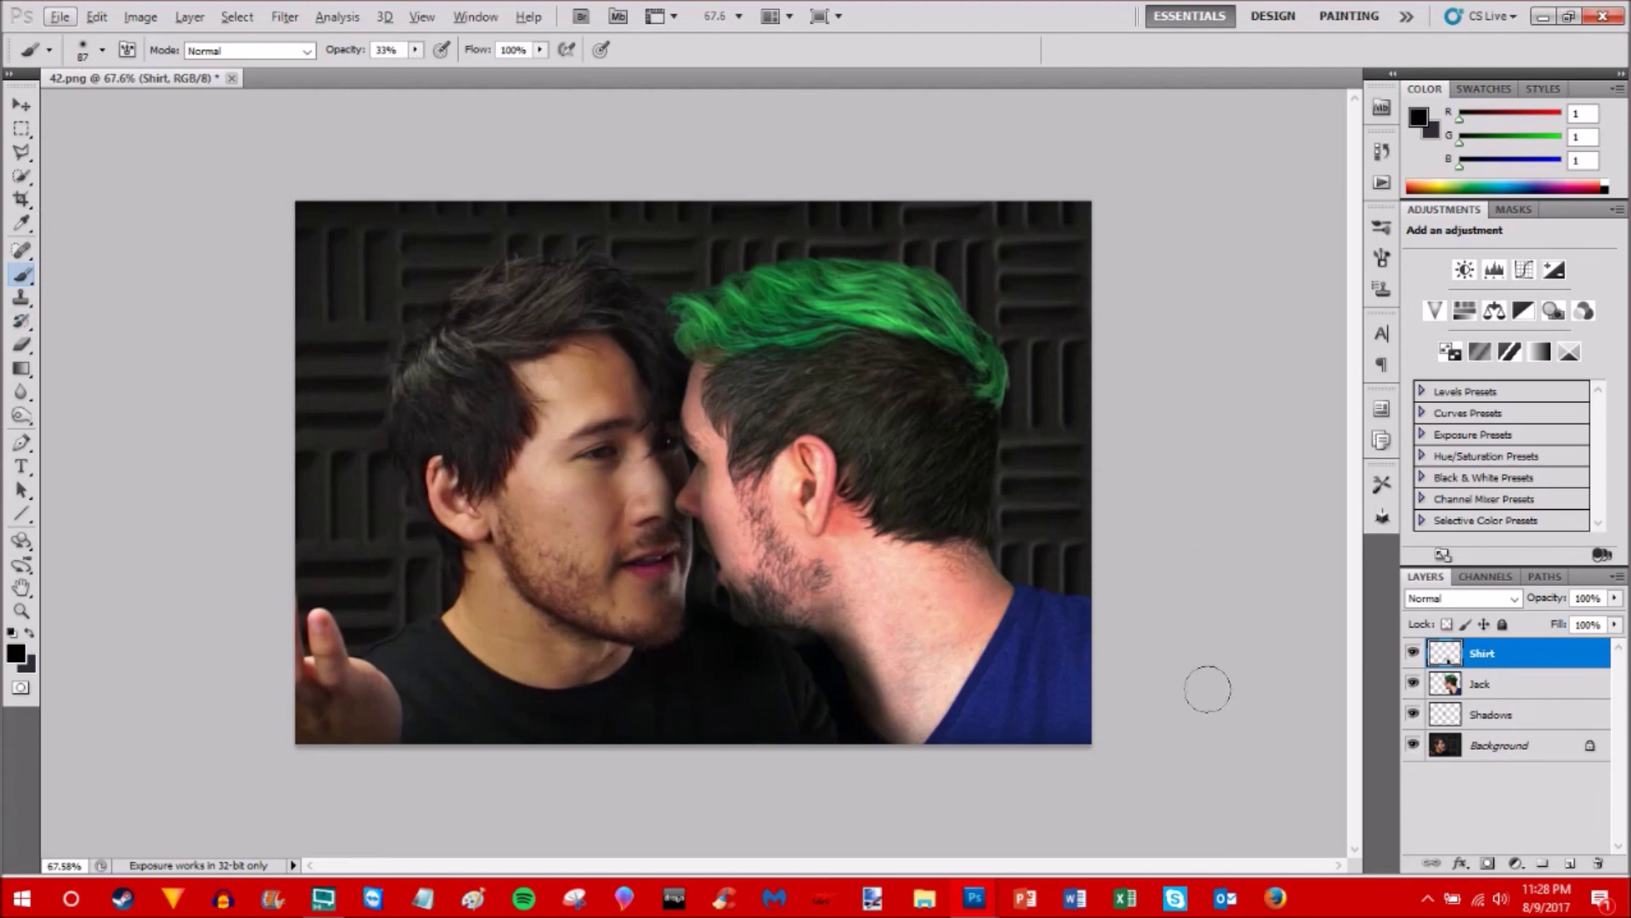
{"action": "right_click", "coordinate": [1560, 662]}
{"action": "left_click", "coordinate": [1517, 617]}
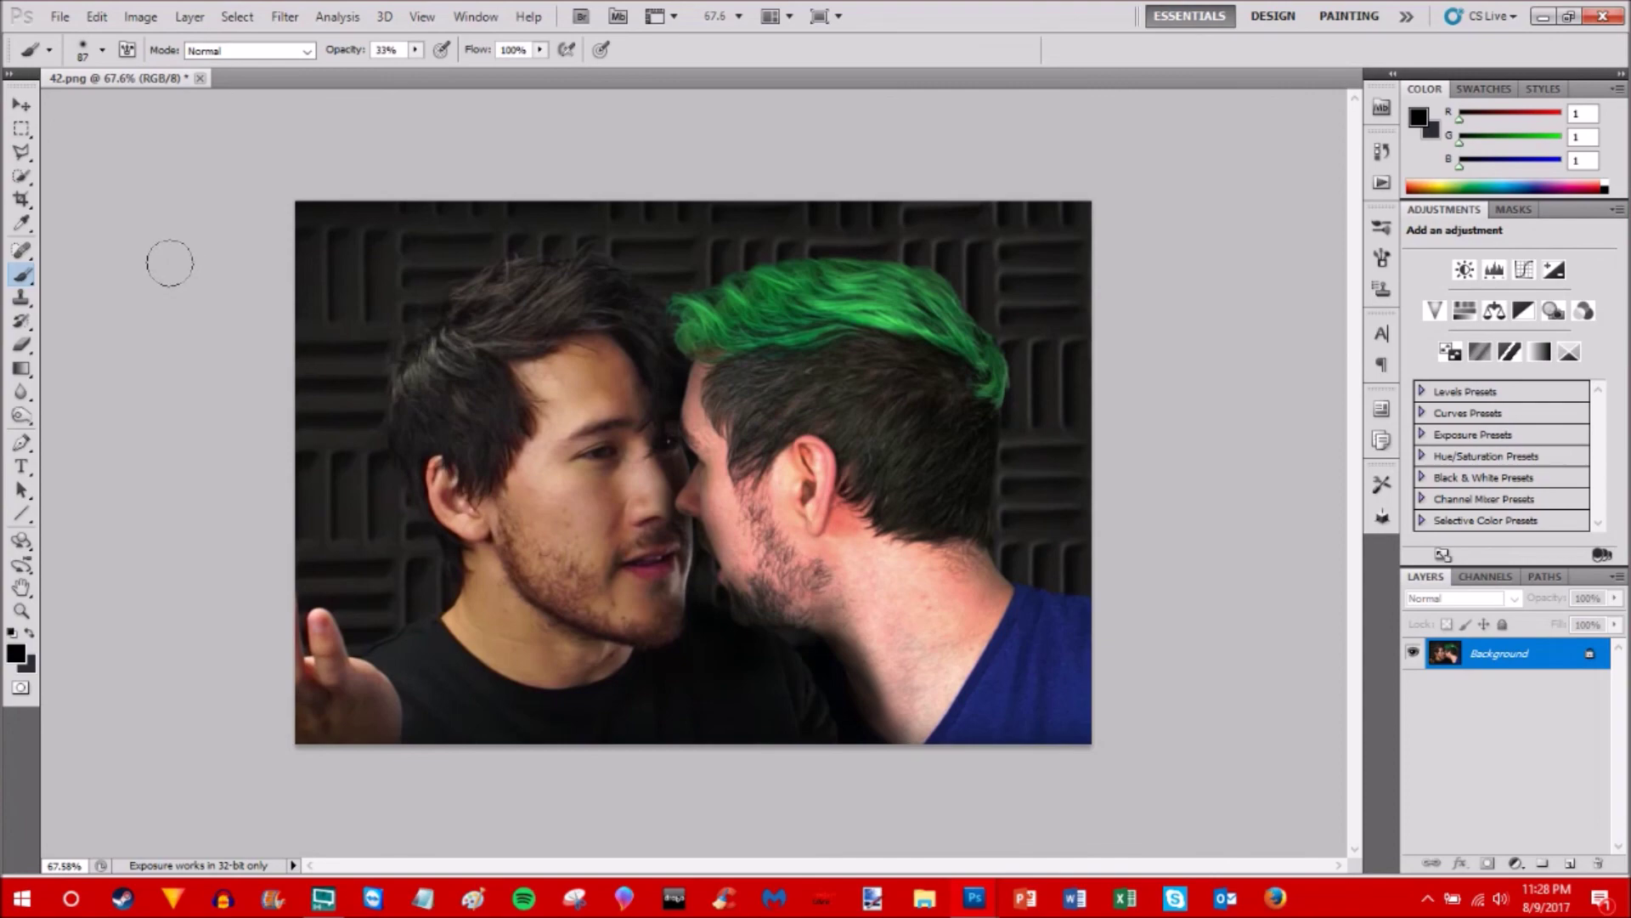
- Set up saving the flattened image as a new file in the story pics folder, in JPEG format
{"action": "left_click", "coordinate": [61, 16]}
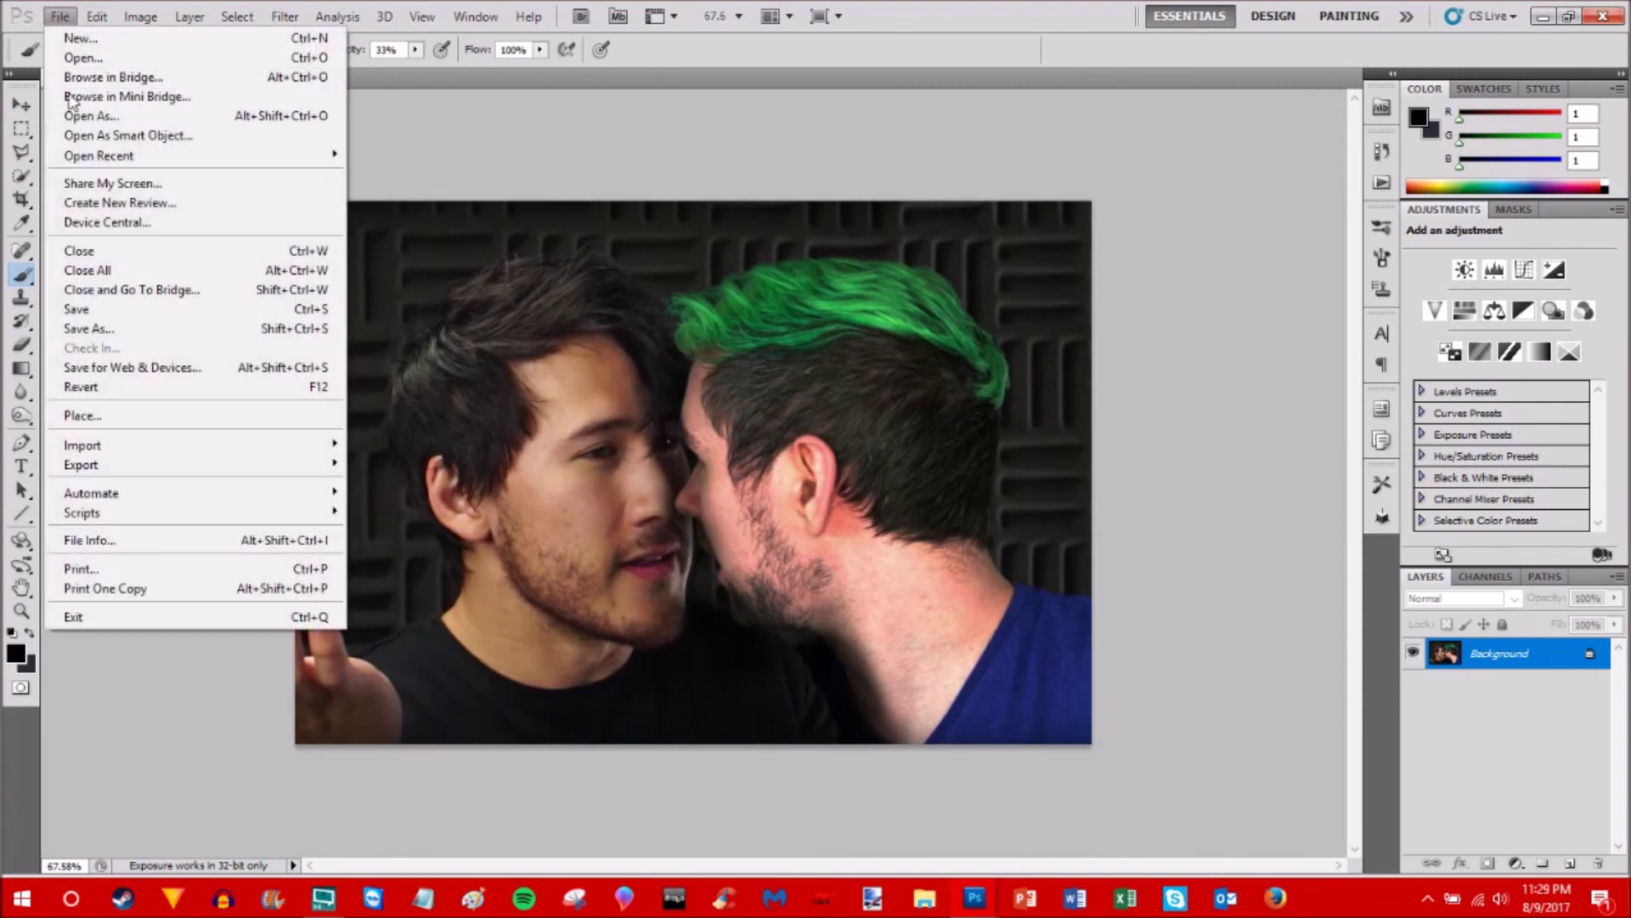
{"action": "left_click", "coordinate": [127, 328]}
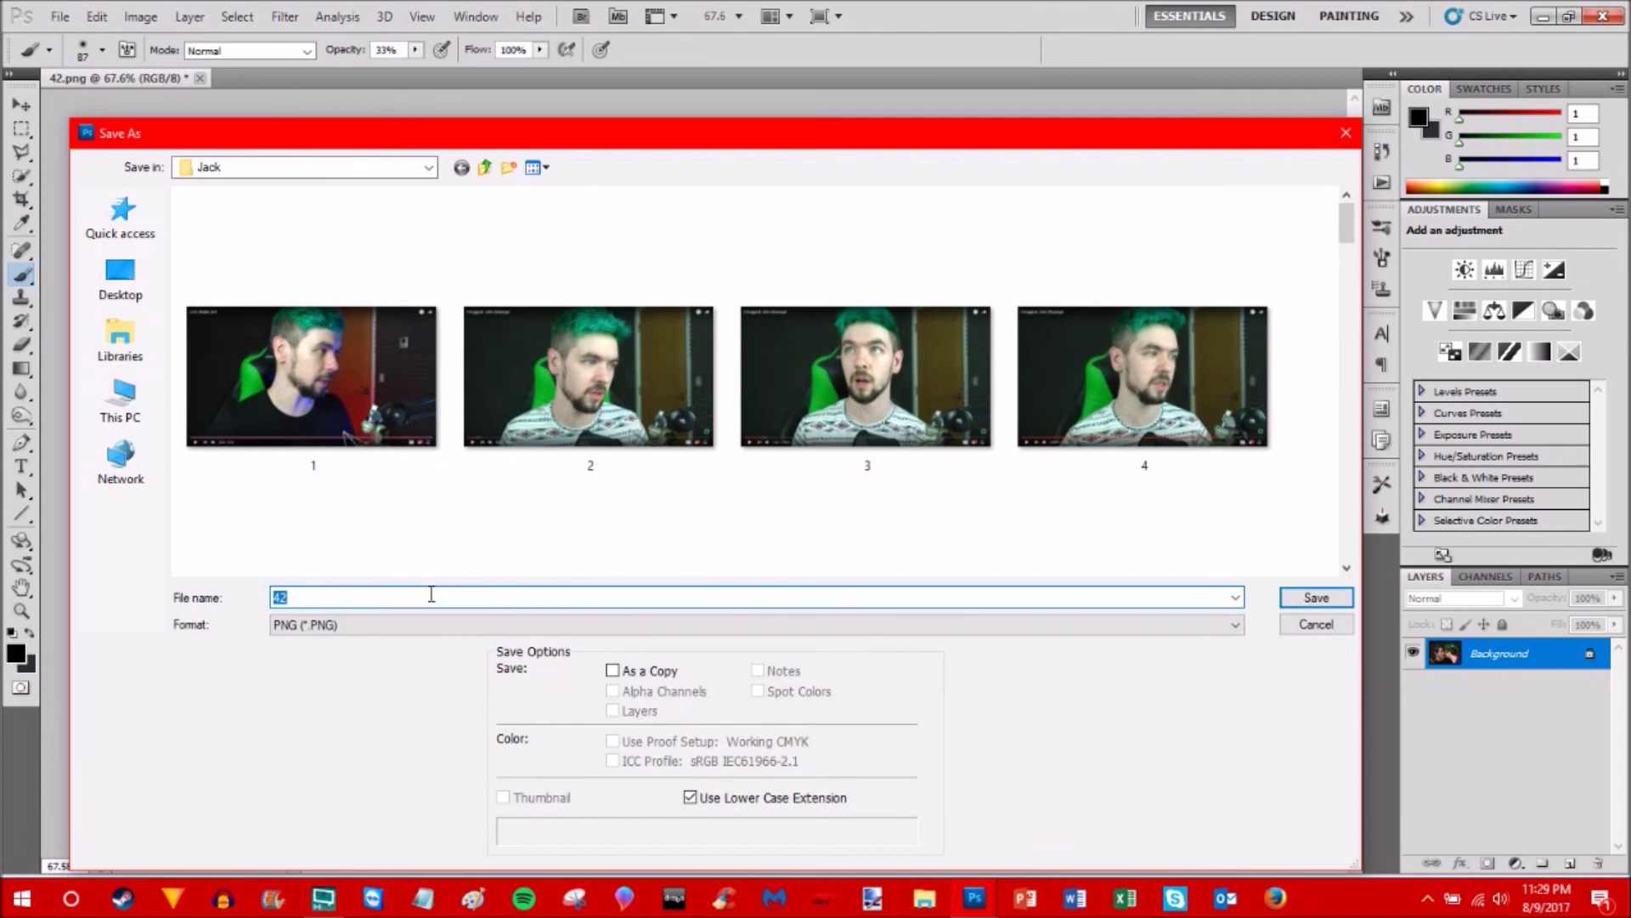
{"action": "left_click", "coordinate": [485, 168]}
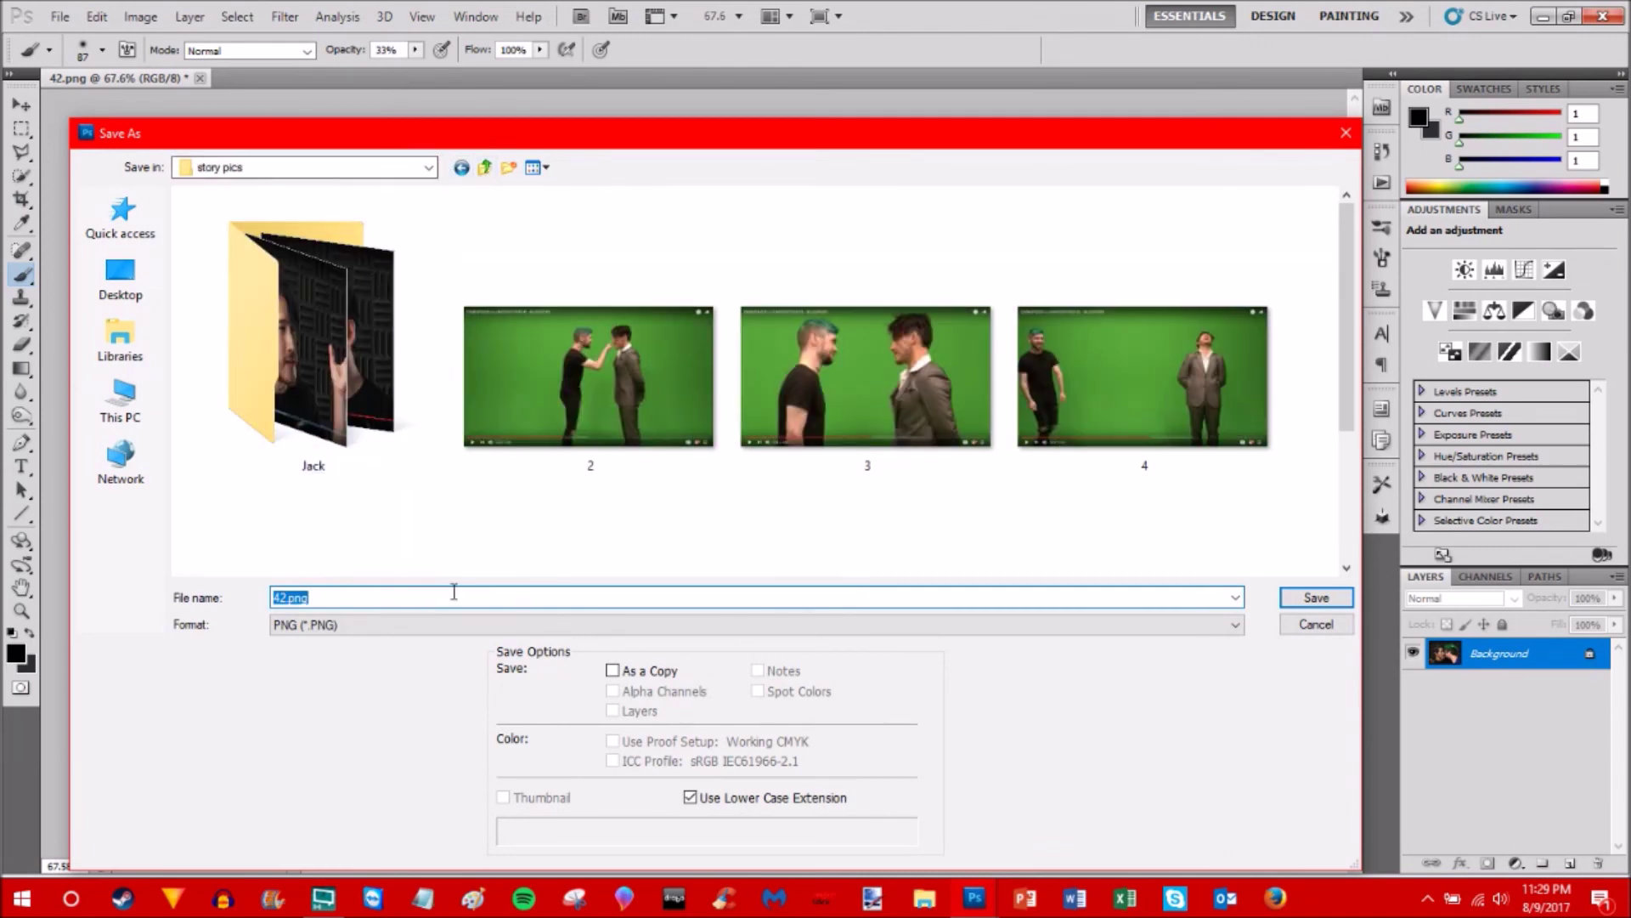
{"action": "left_click", "coordinate": [406, 627]}
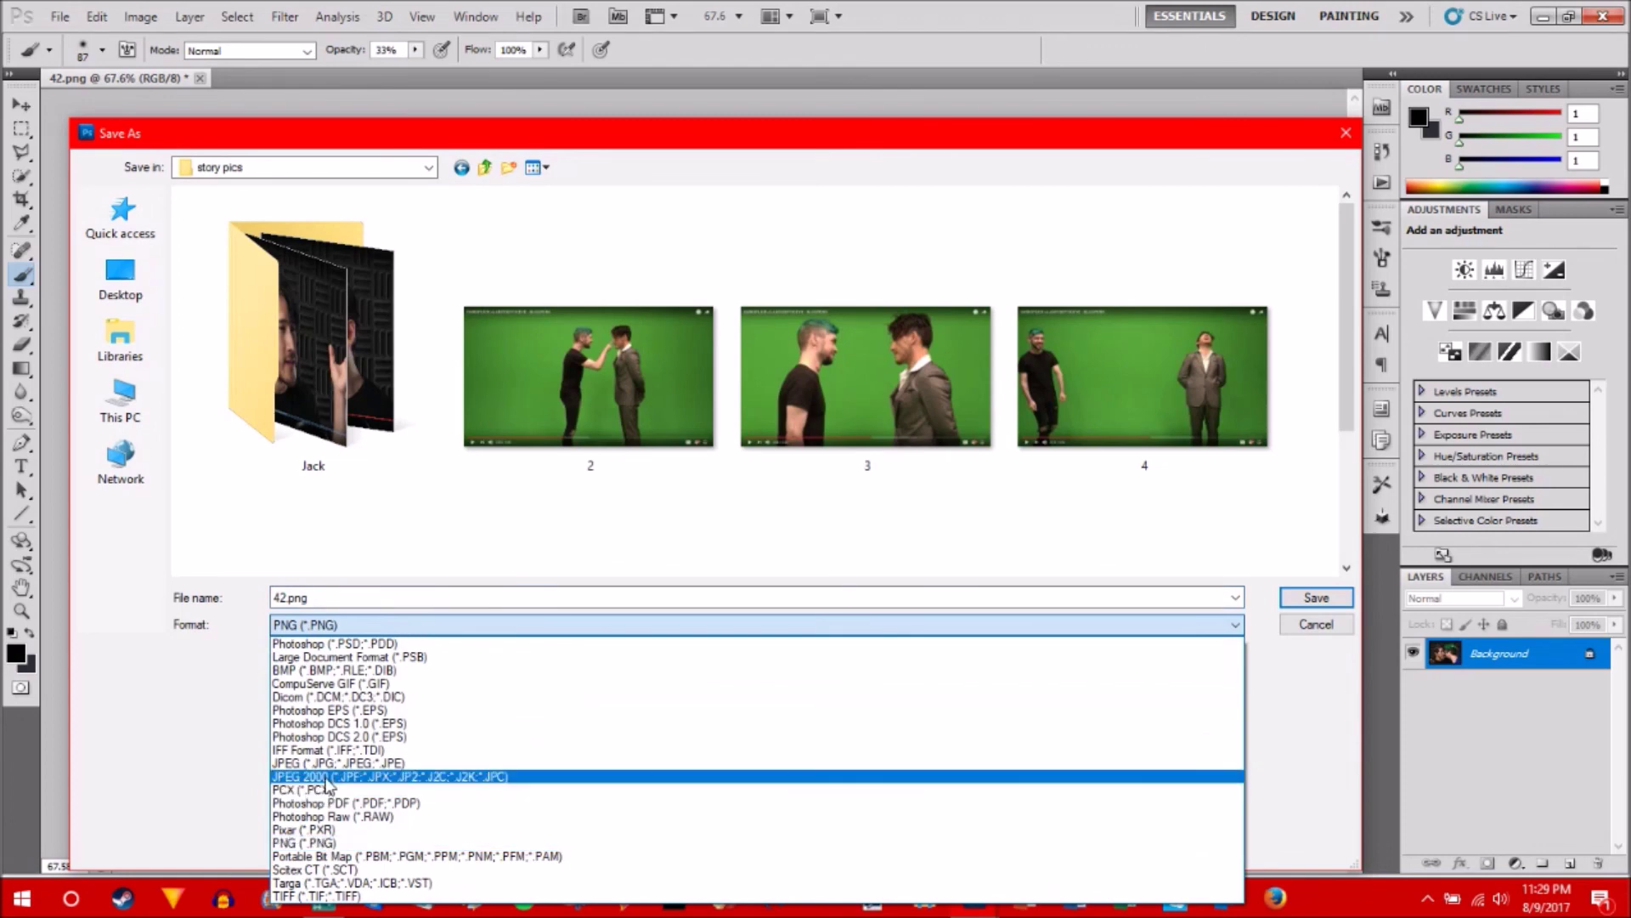
{"action": "left_click", "coordinate": [333, 765]}
- Name the file talking and save it with the offered JPEG quality of 12 (Maximum)
{"action": "double_click", "coordinate": [340, 598]}
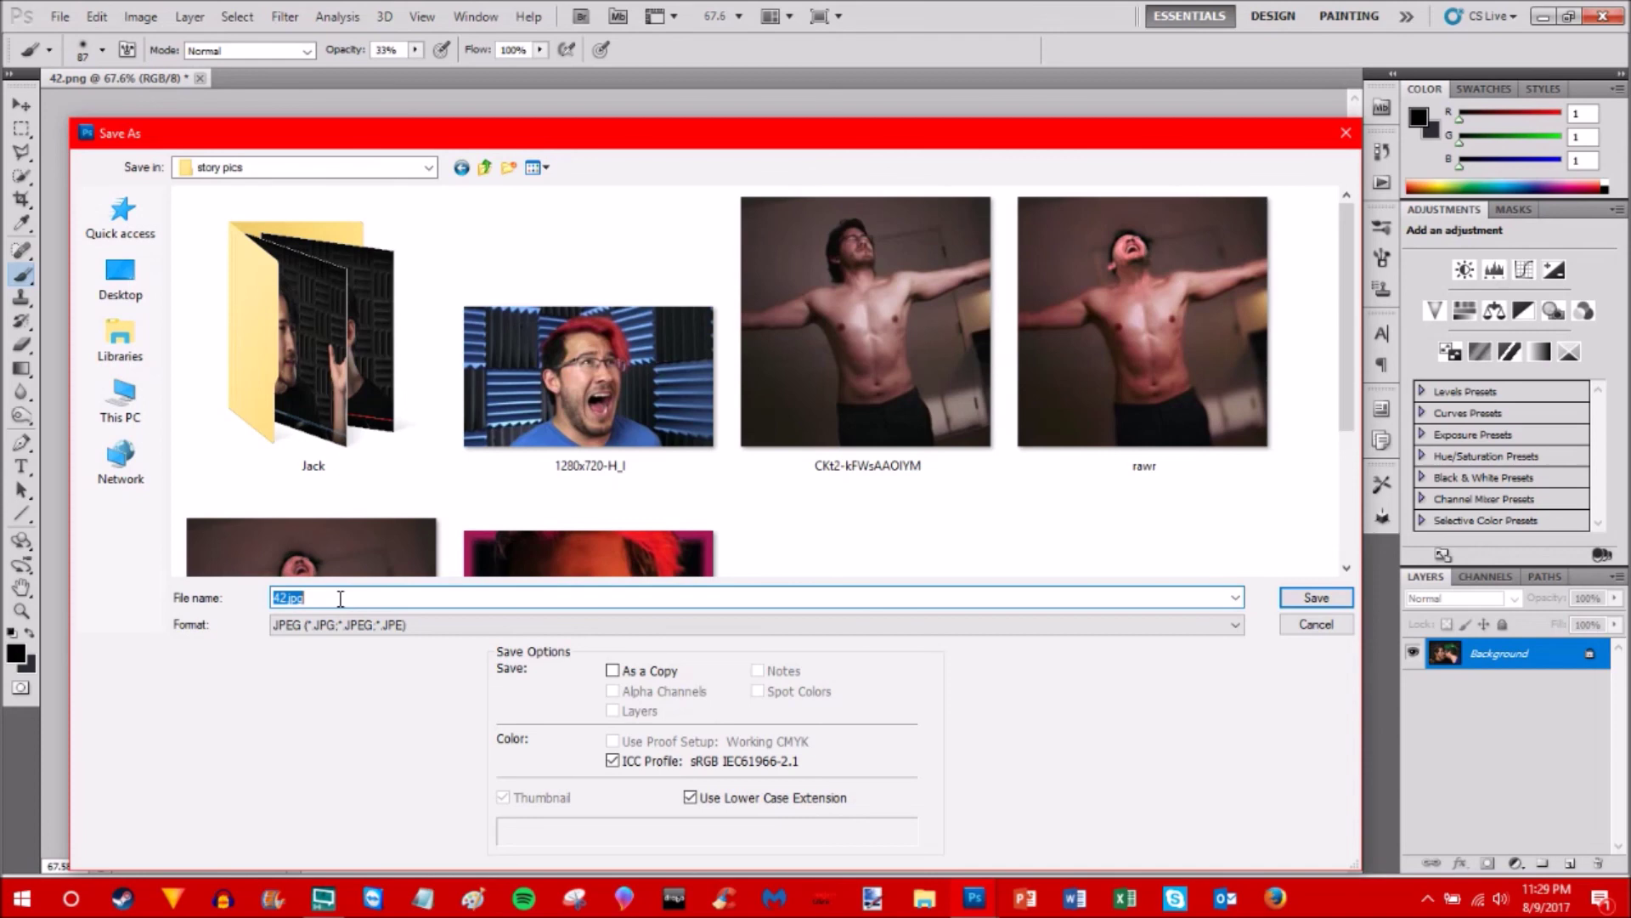
{"action": "type", "text": "talking"}
{"action": "left_click", "coordinate": [1313, 598]}
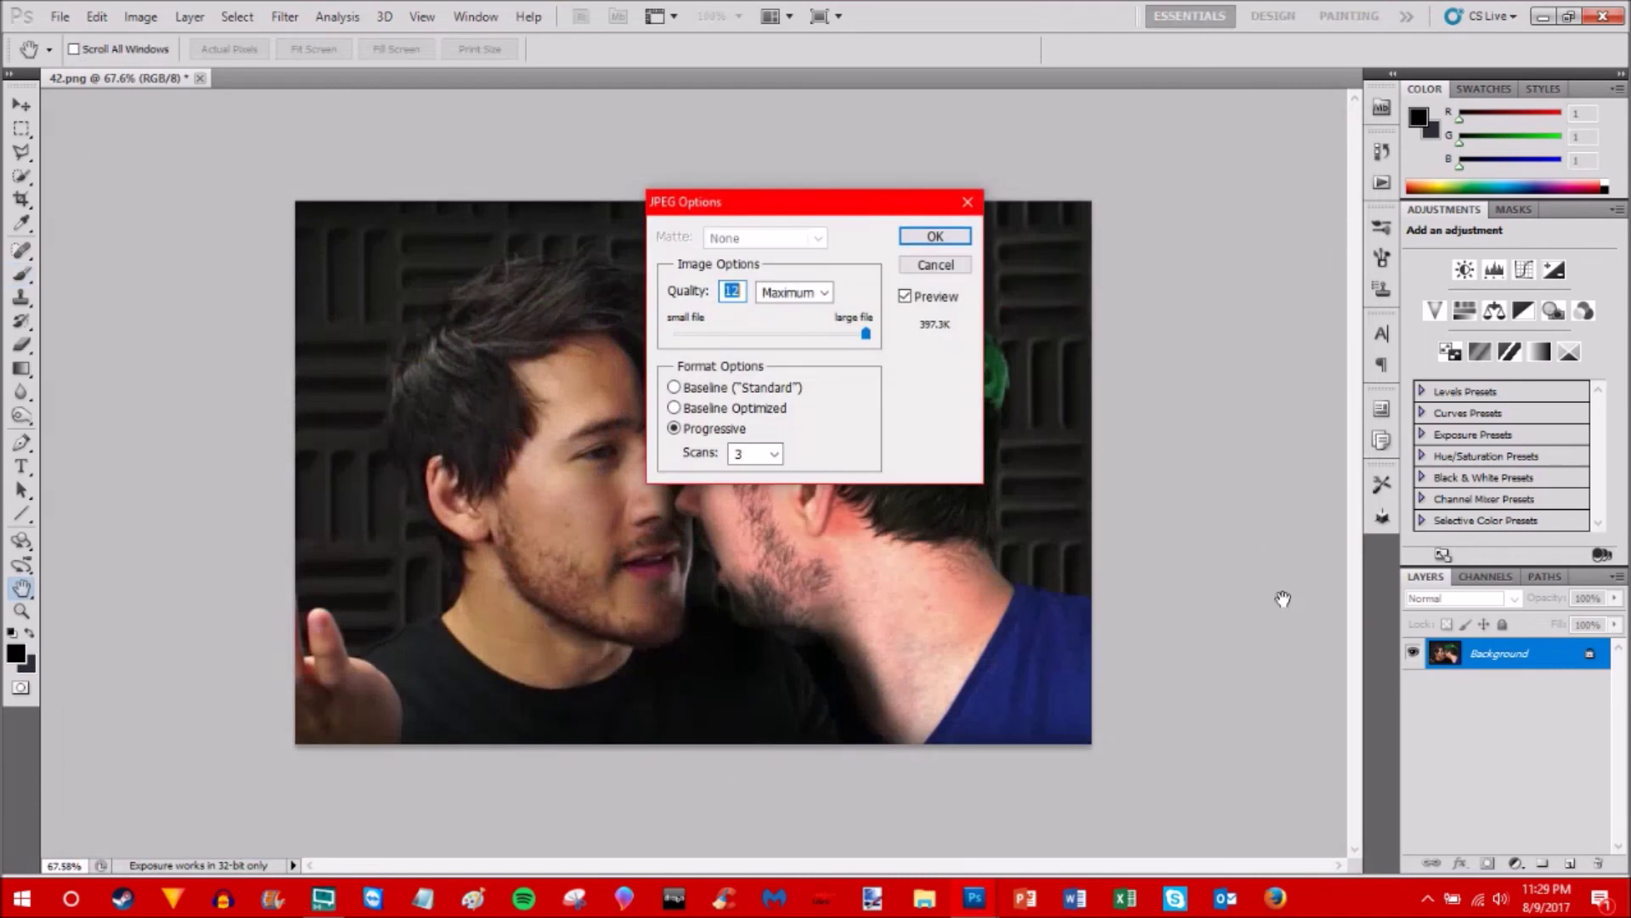
{"action": "left_click", "coordinate": [937, 233]}
{"action": "left_click", "coordinate": [1247, 245]}
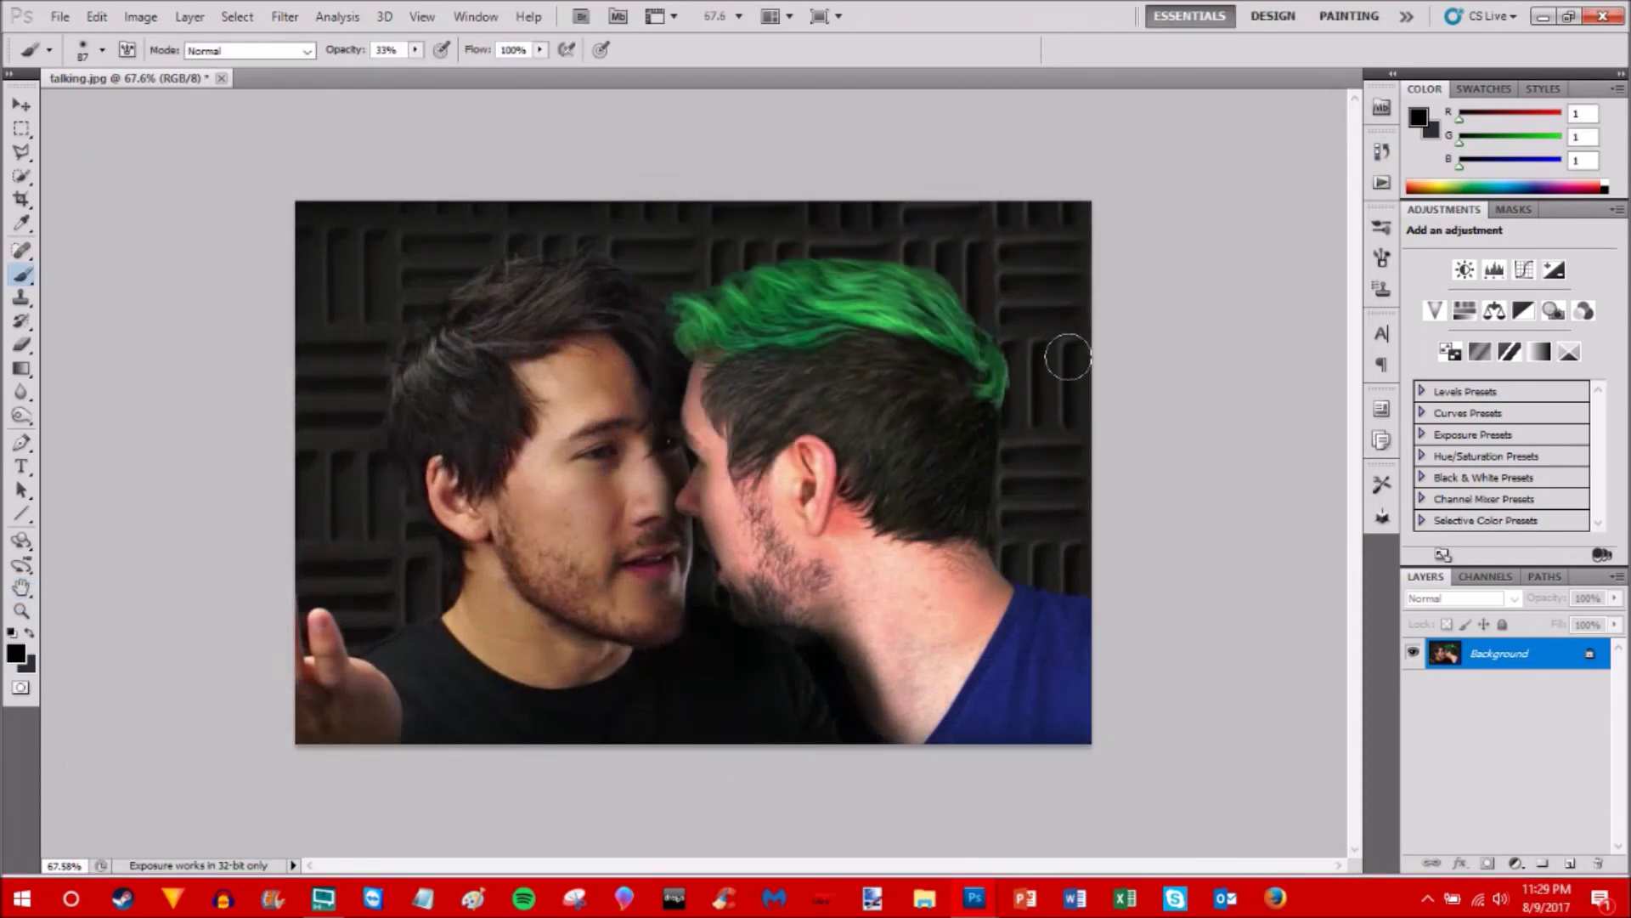
- Examine the finished composite up close and as a whole, checking the faces, neck and shirt blending
{"action": "scroll", "coordinate": [1158, 404], "scroll_direction": "up", "scroll_amount": 2, "text": "alt"}
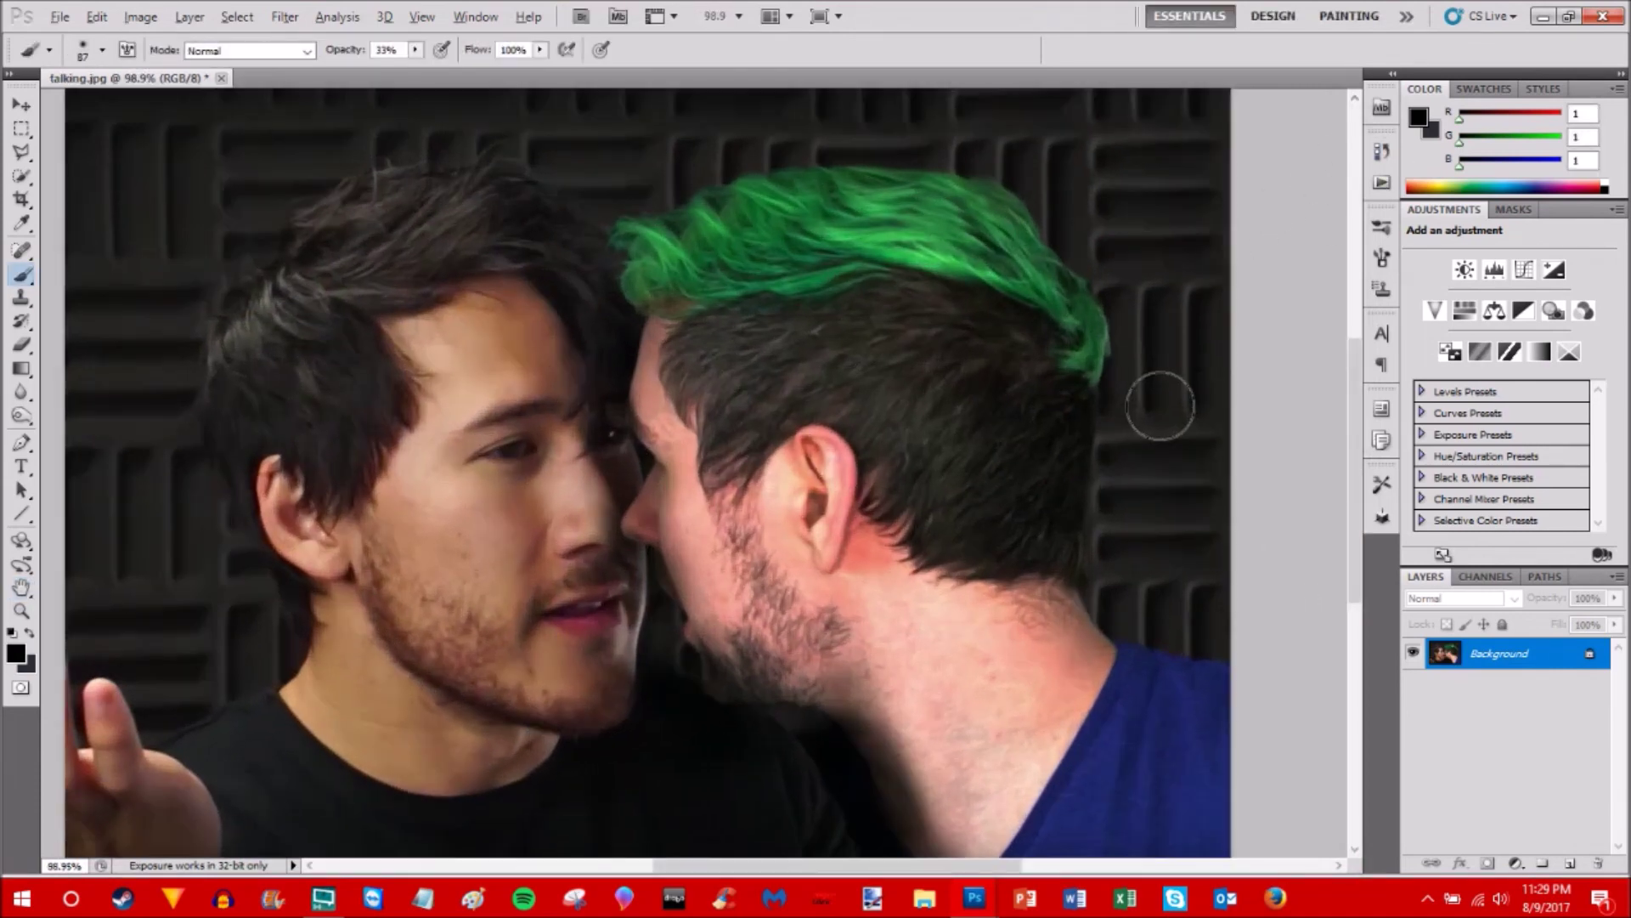
{"action": "scroll", "coordinate": [1161, 406], "scroll_direction": "down", "scroll_amount": 1}
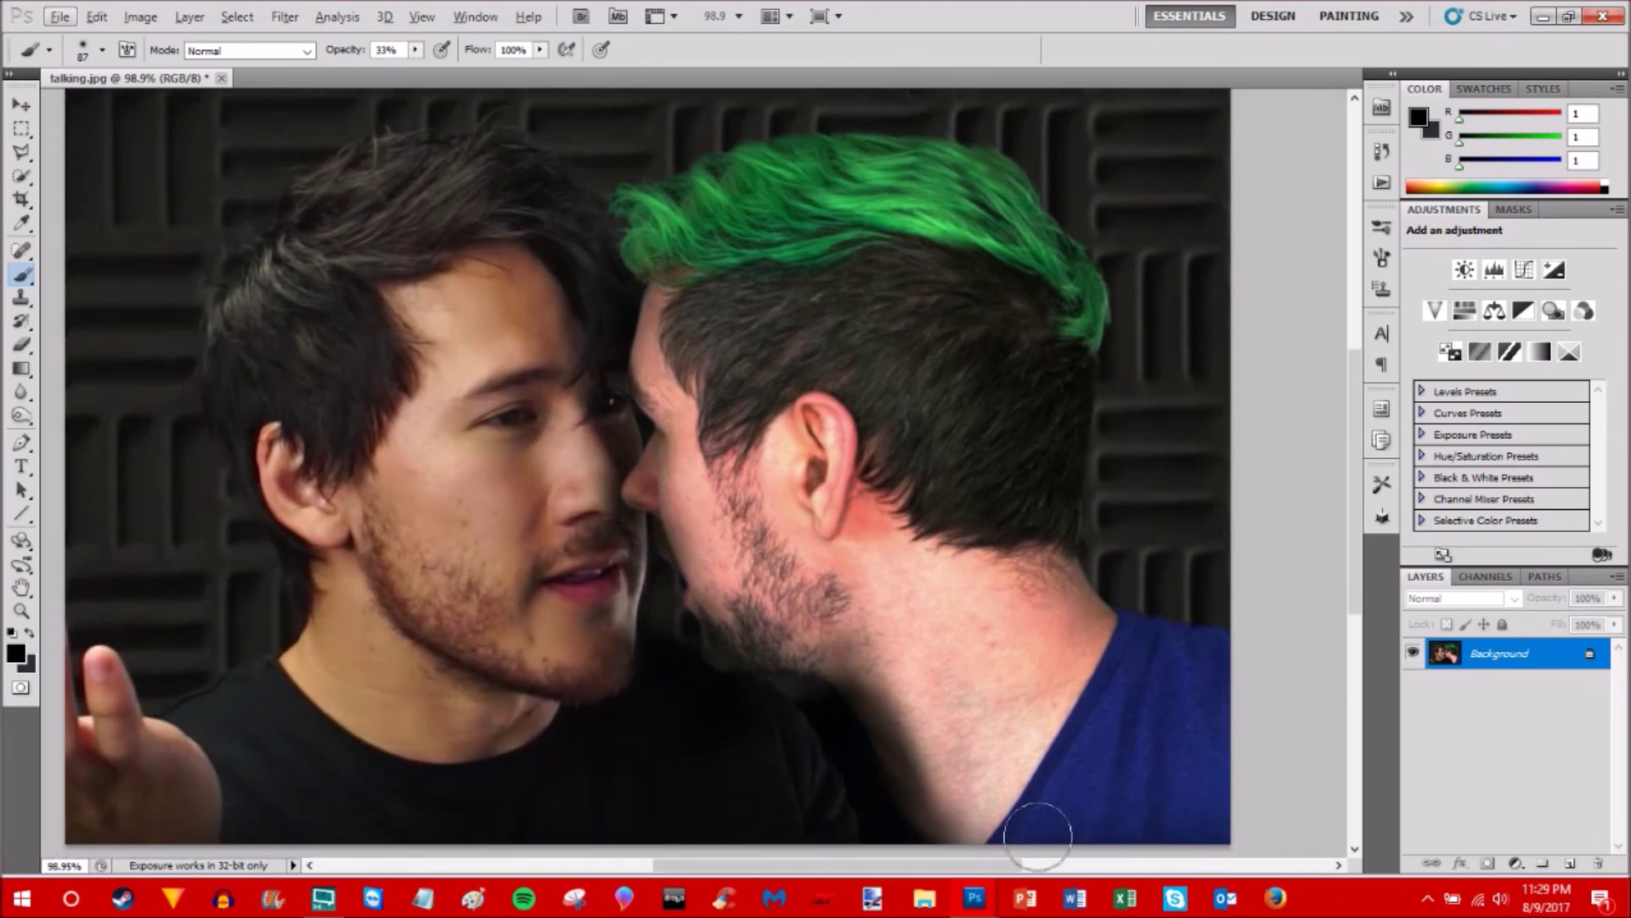
{"action": "left_click_drag", "start_coordinate": [944, 867], "coordinate": [916, 870]}
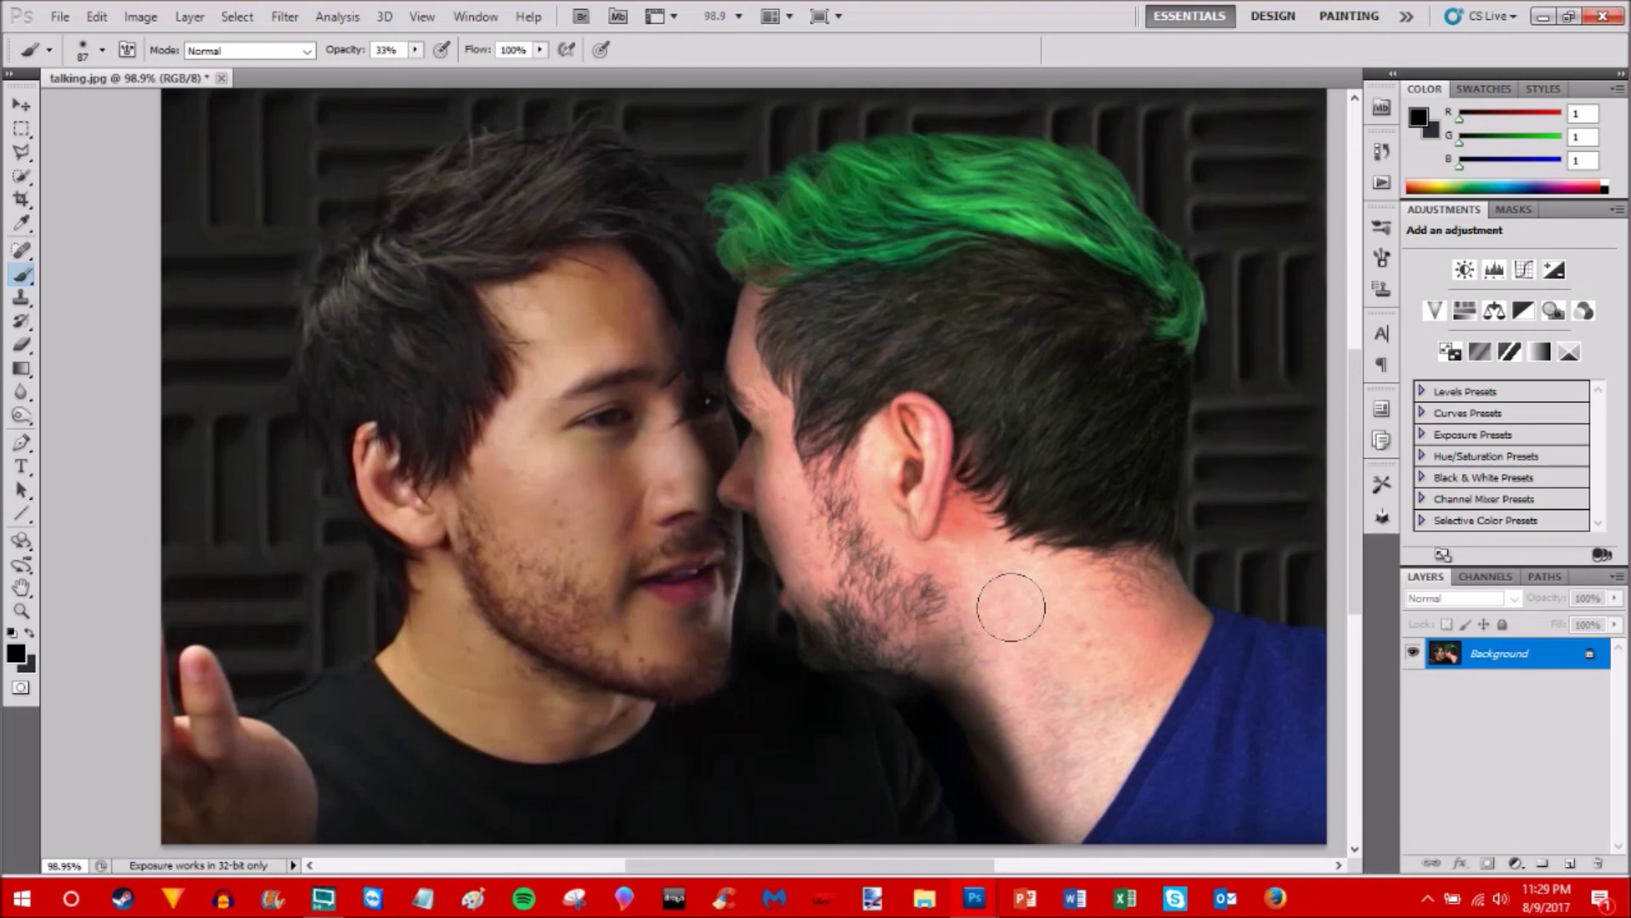
{"action": "scroll", "coordinate": [1011, 607], "scroll_direction": "down", "scroll_amount": 2}
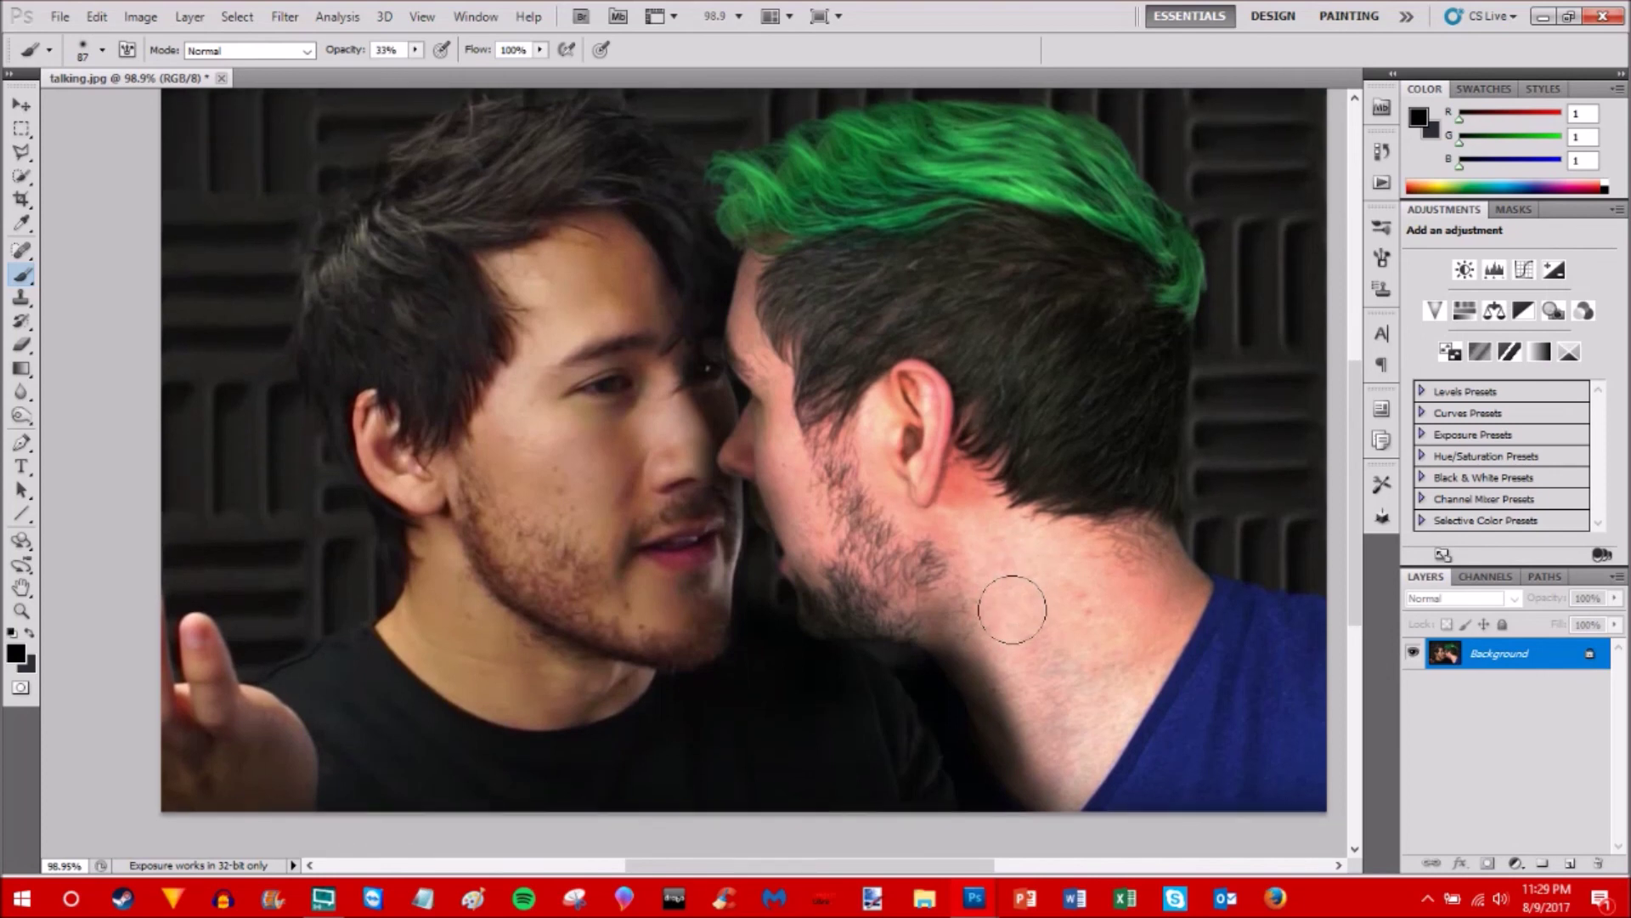
{"action": "scroll", "coordinate": [1011, 607], "scroll_direction": "down", "scroll_amount": 2}
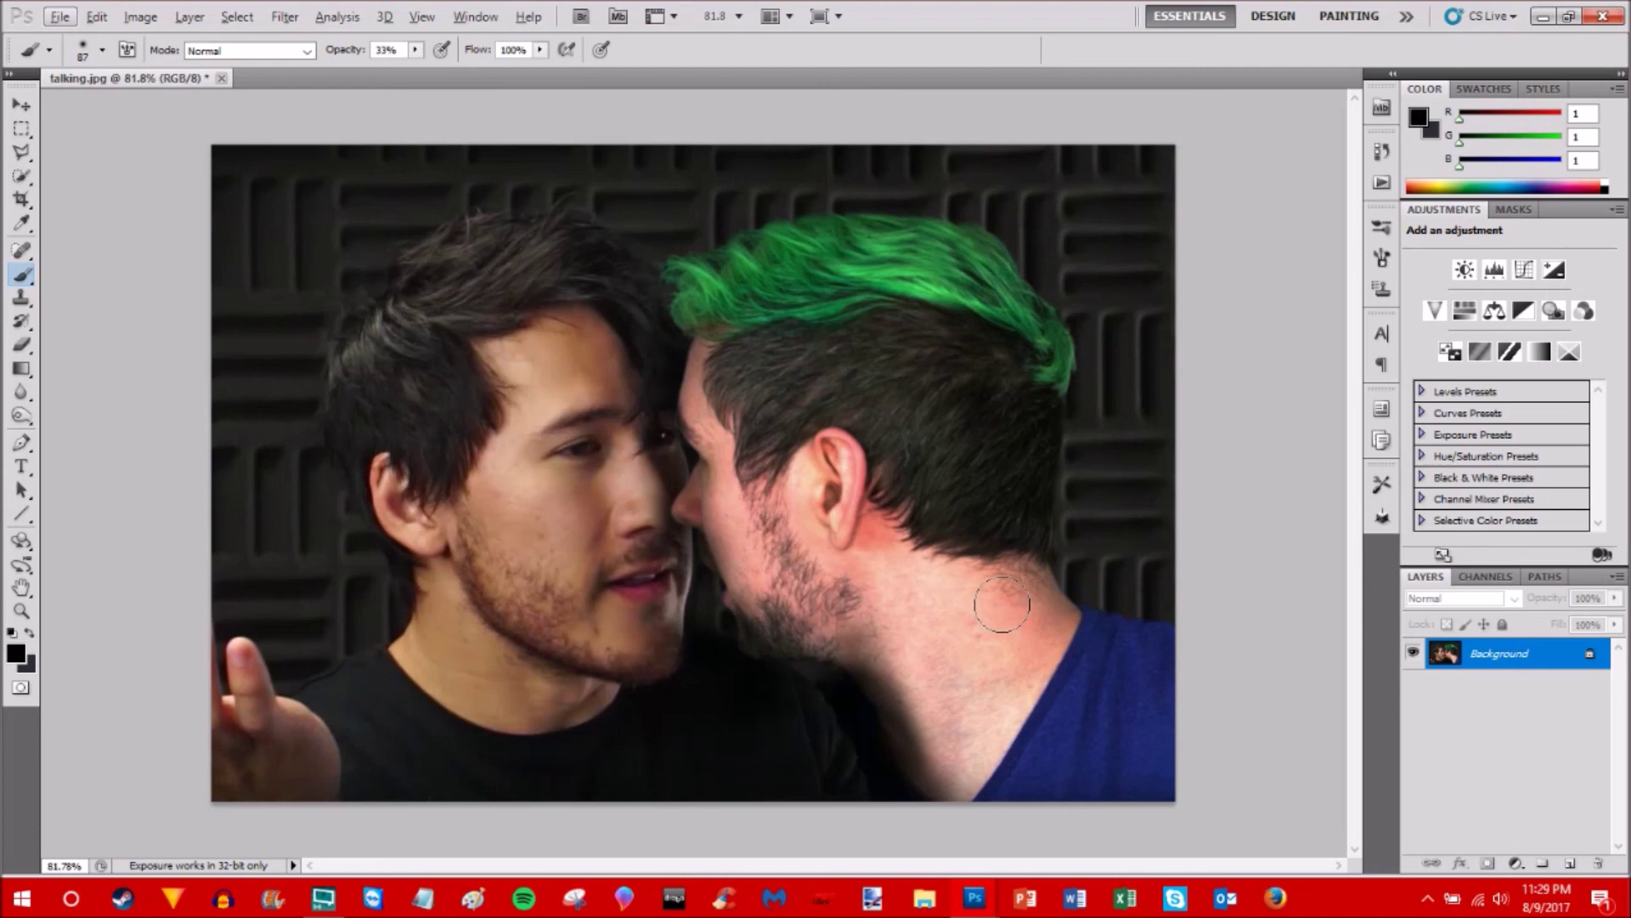
{"action": "scroll", "coordinate": [1002, 604], "scroll_direction": "down", "scroll_amount": 2}
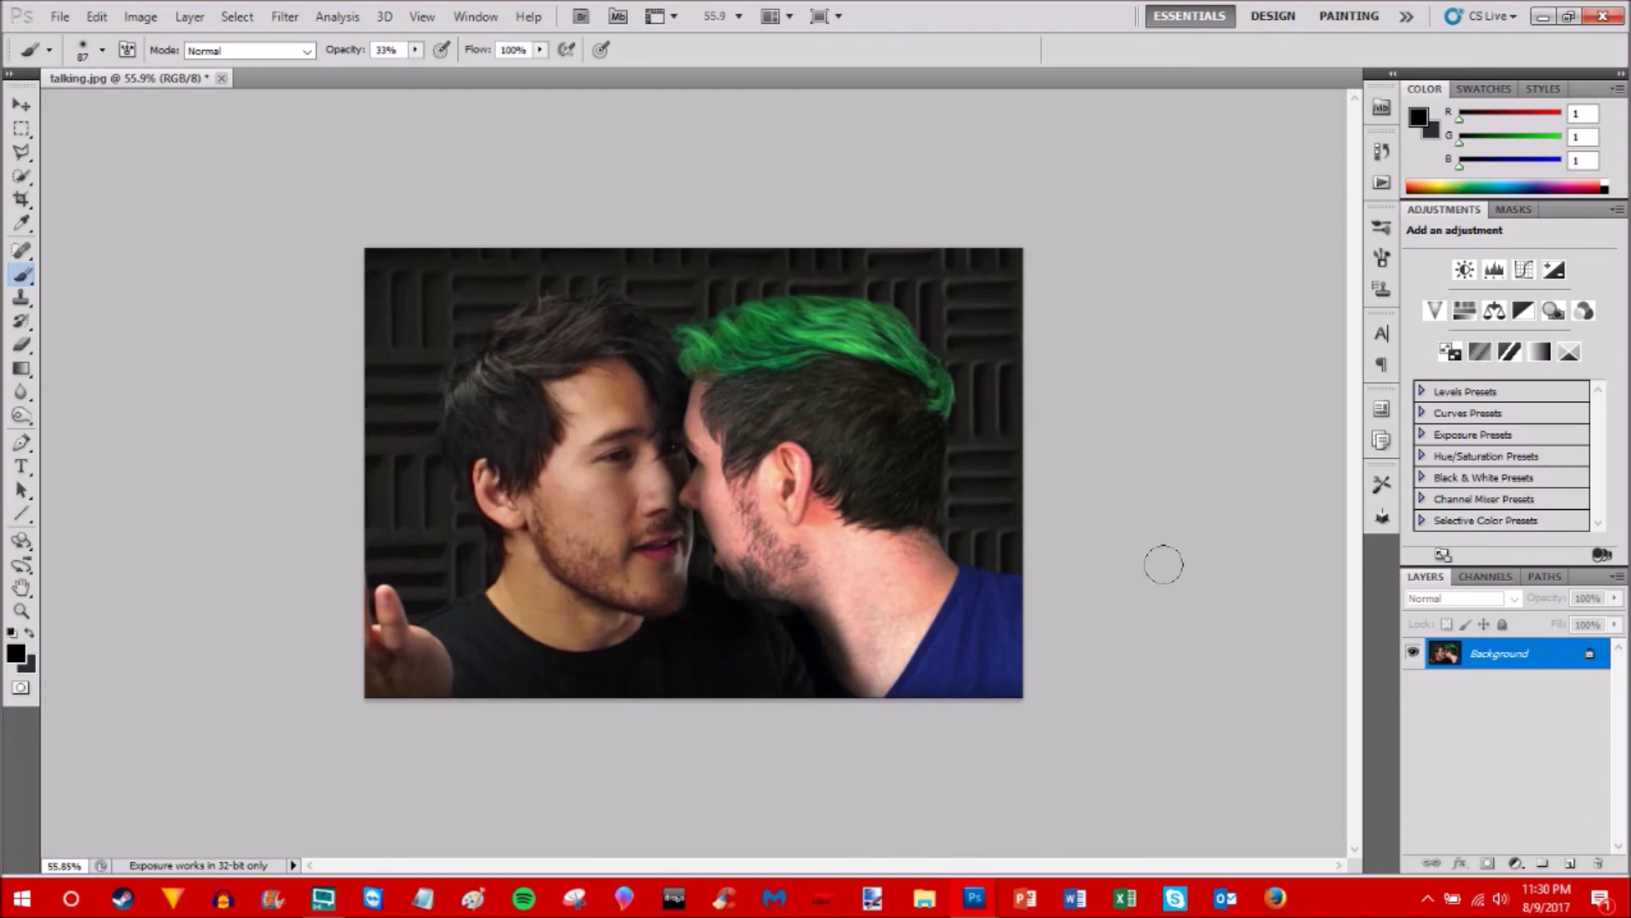
- Quit Photoshop without saving the changes to the open documents
{"action": "left_click", "coordinate": [1602, 16]}
{"action": "left_click", "coordinate": [814, 353]}
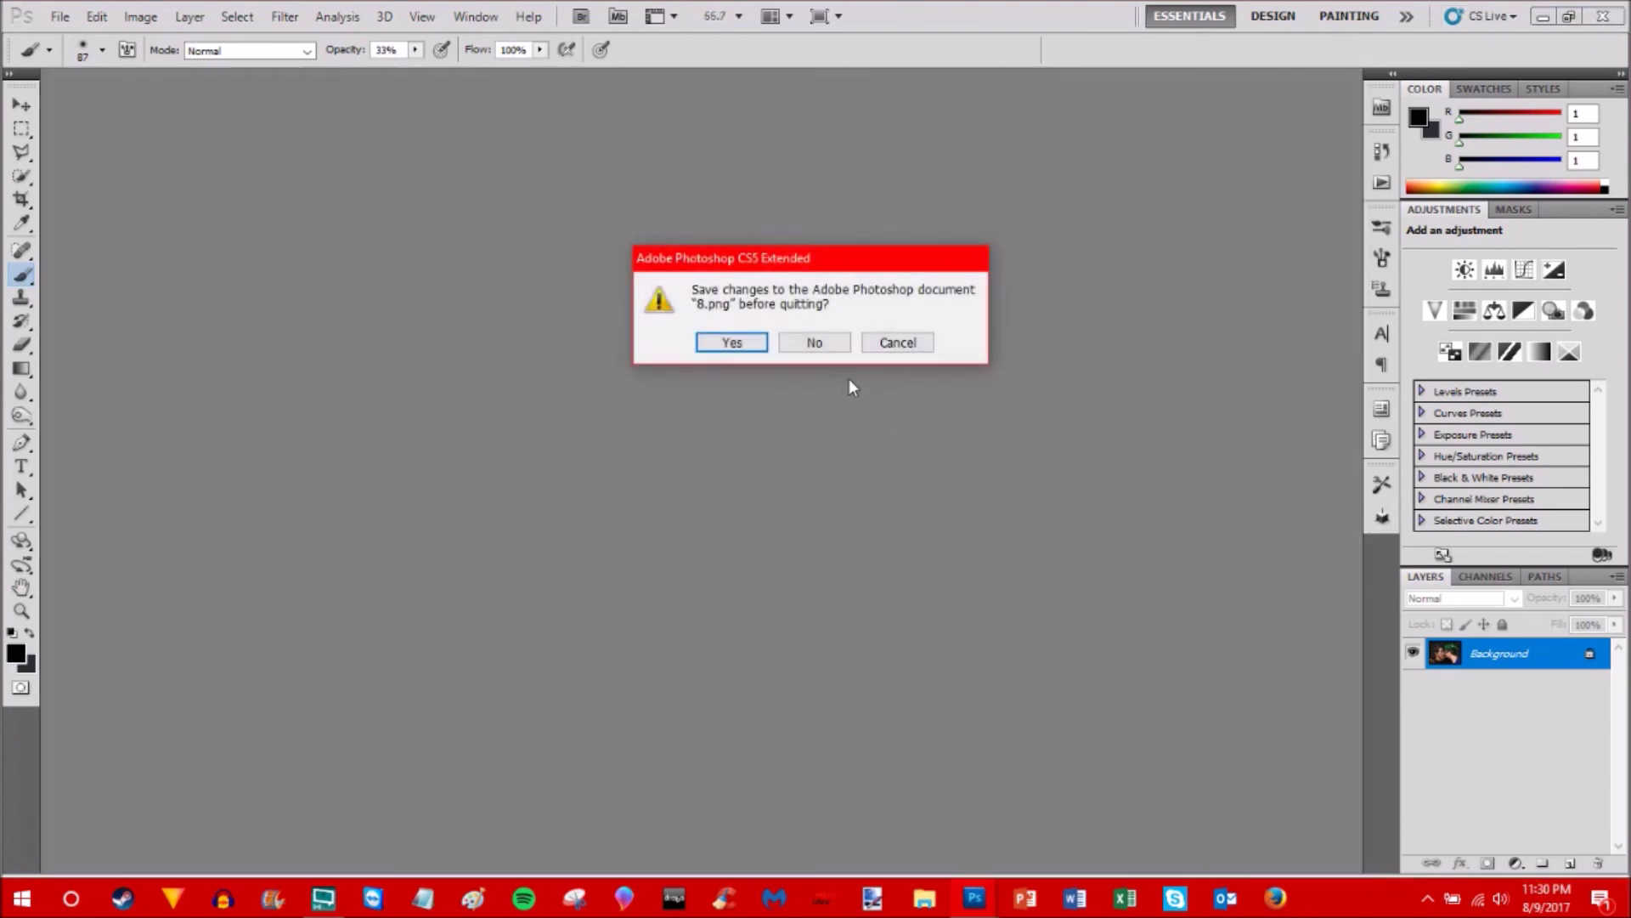
{"action": "left_click", "coordinate": [829, 352]}
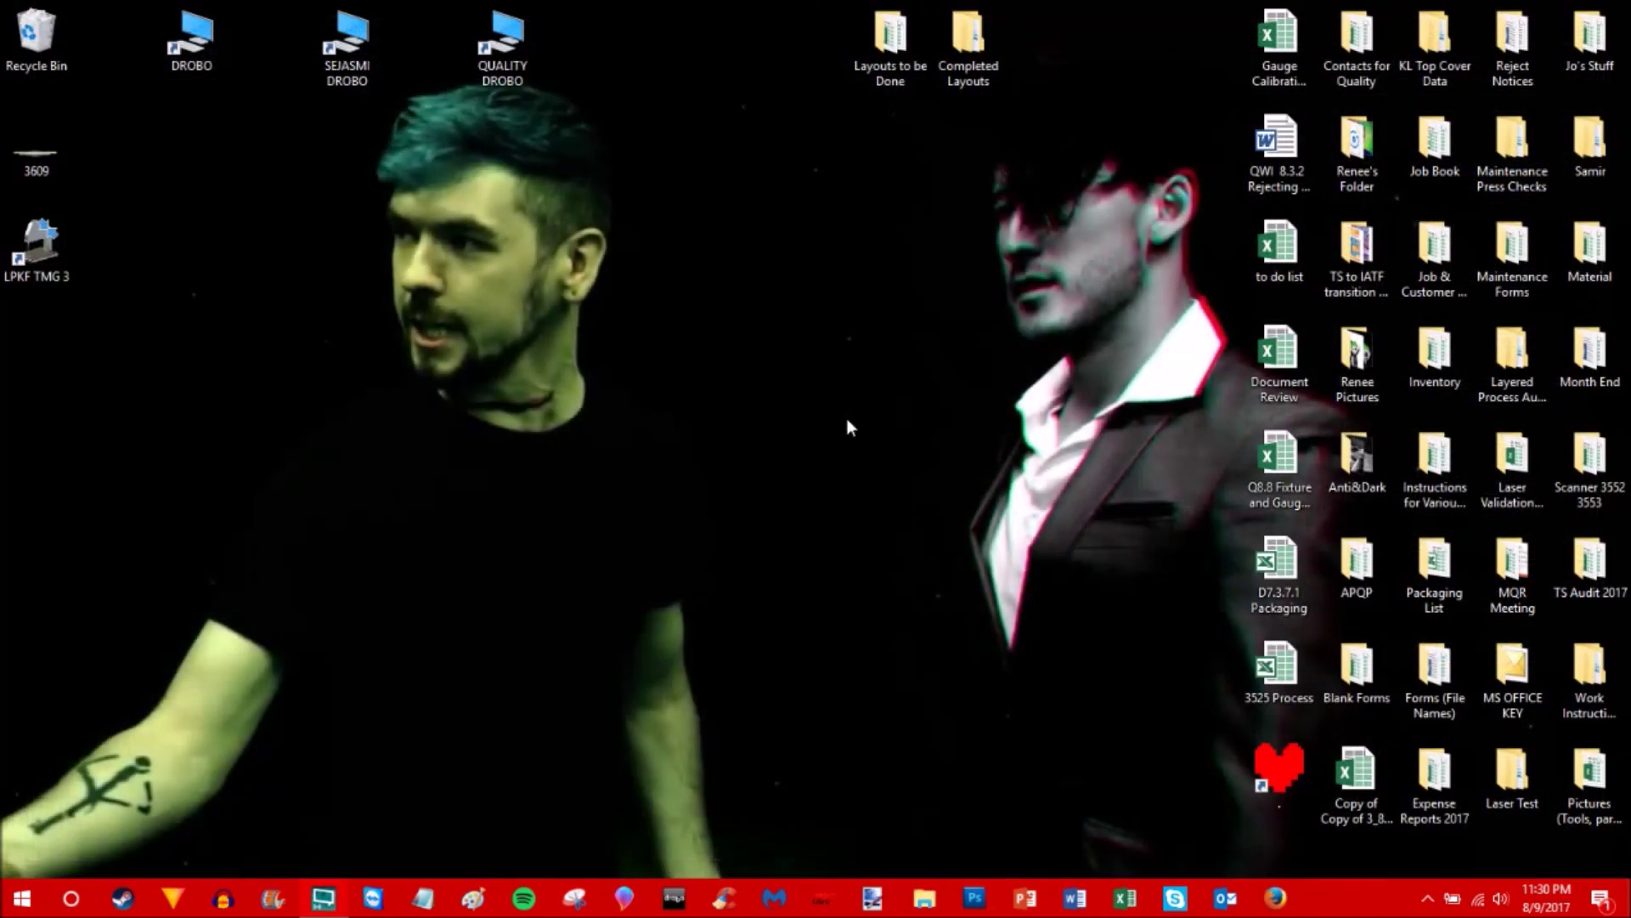